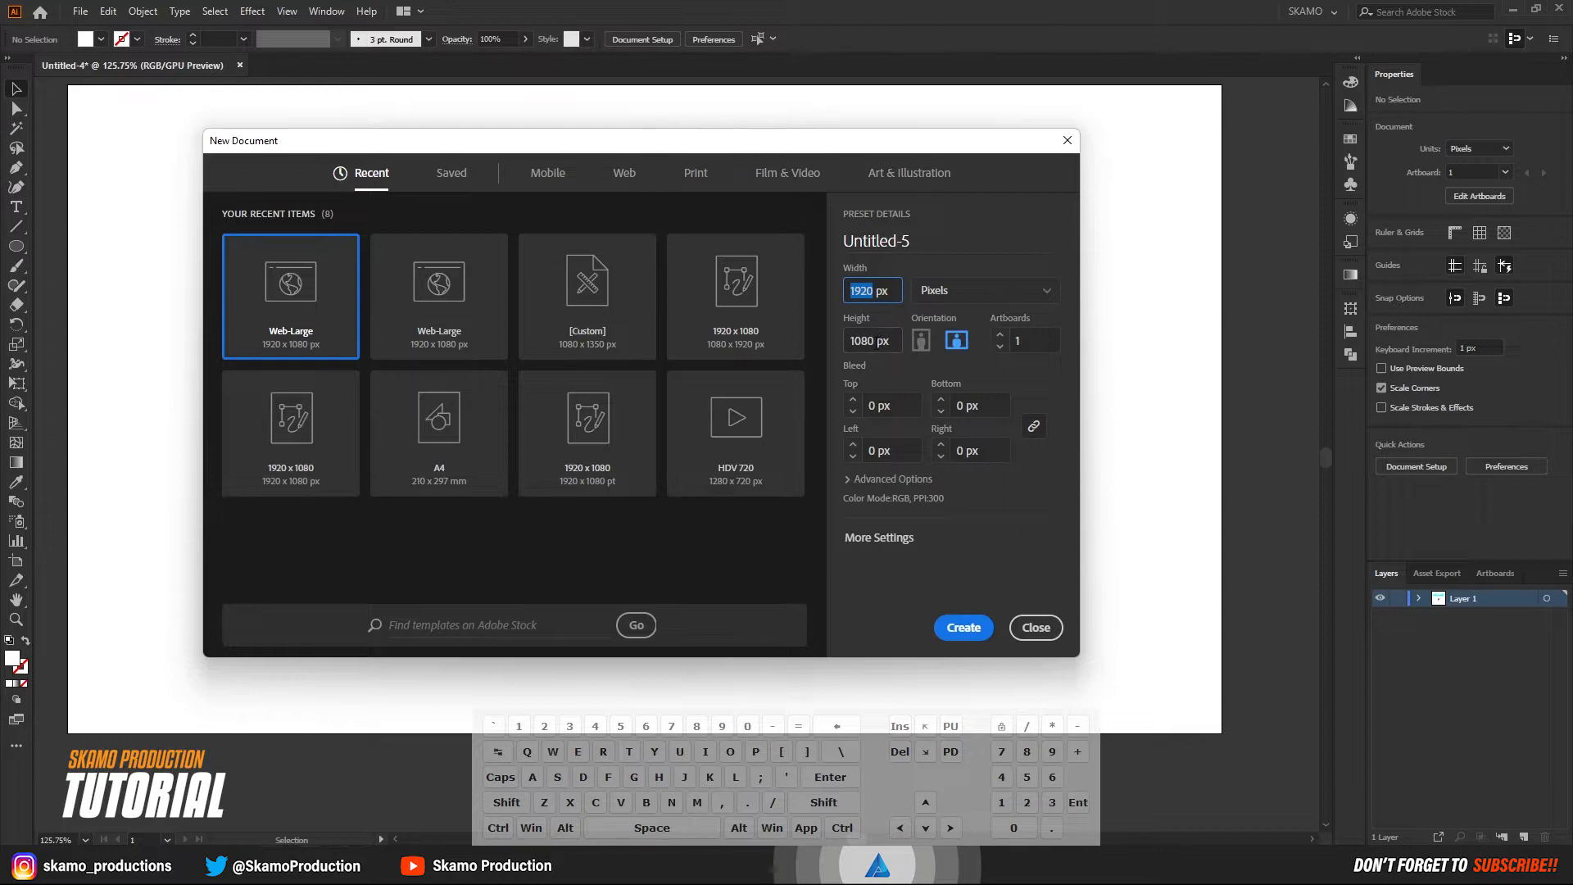
key(Tab)
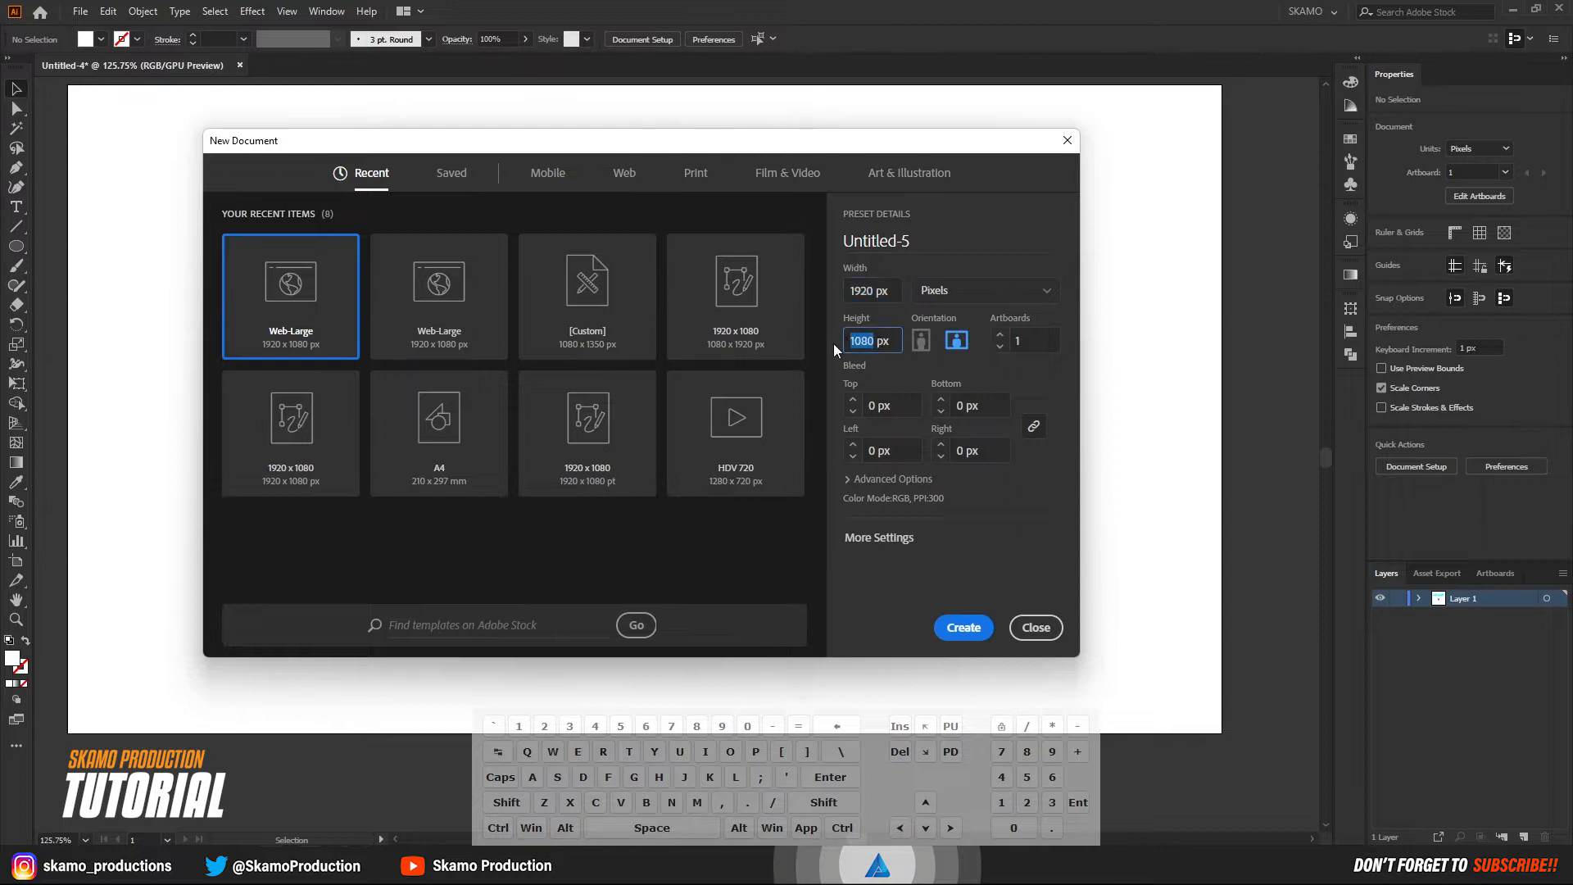
click(893, 478)
click(909, 496)
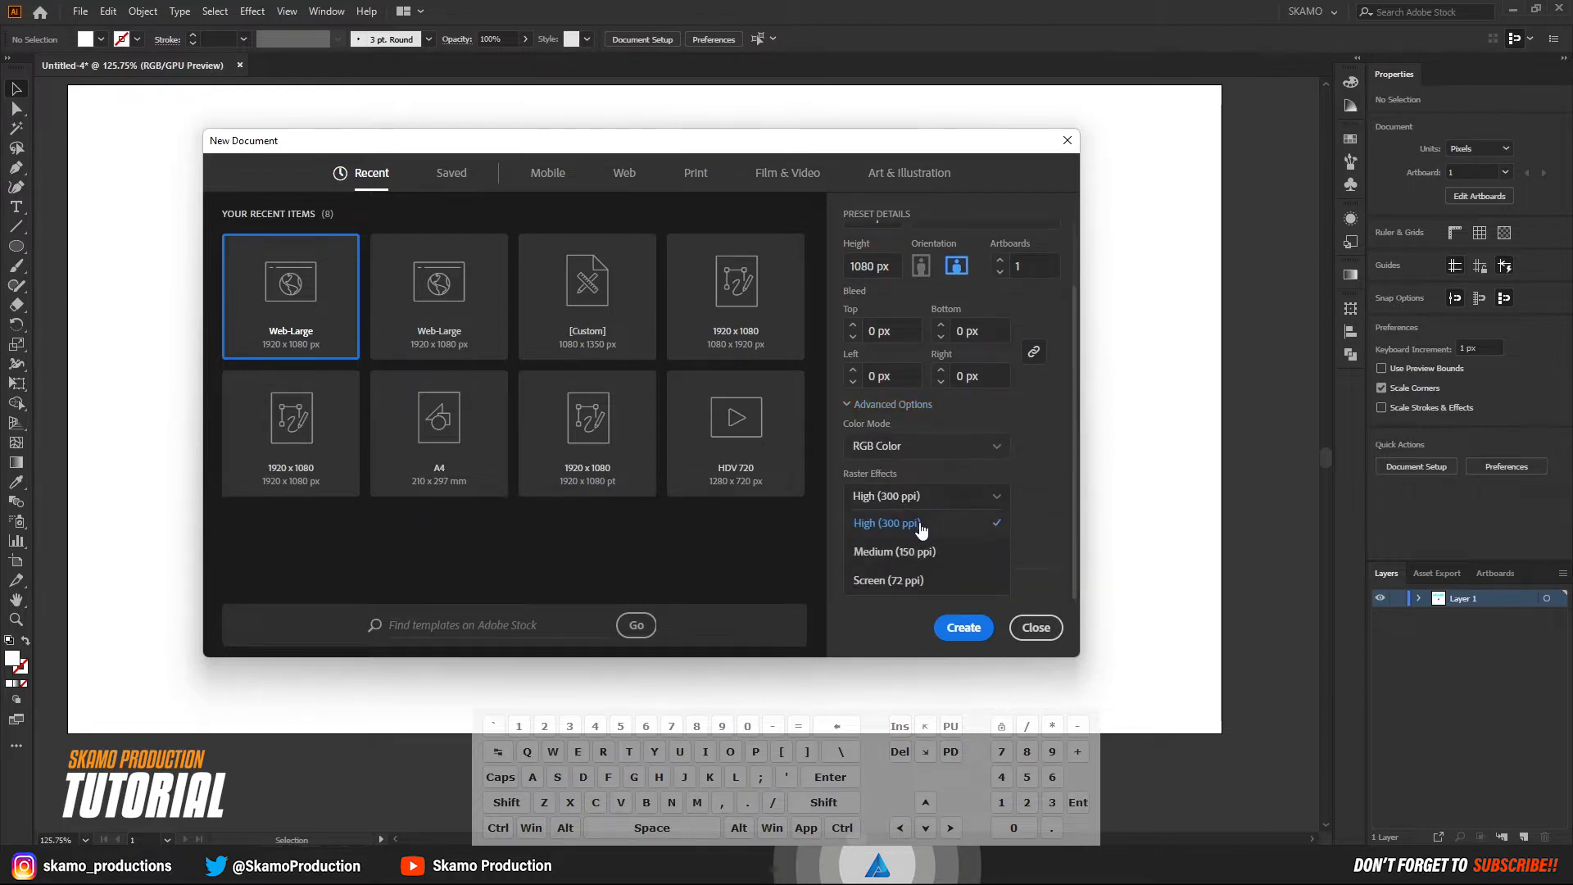
click(921, 527)
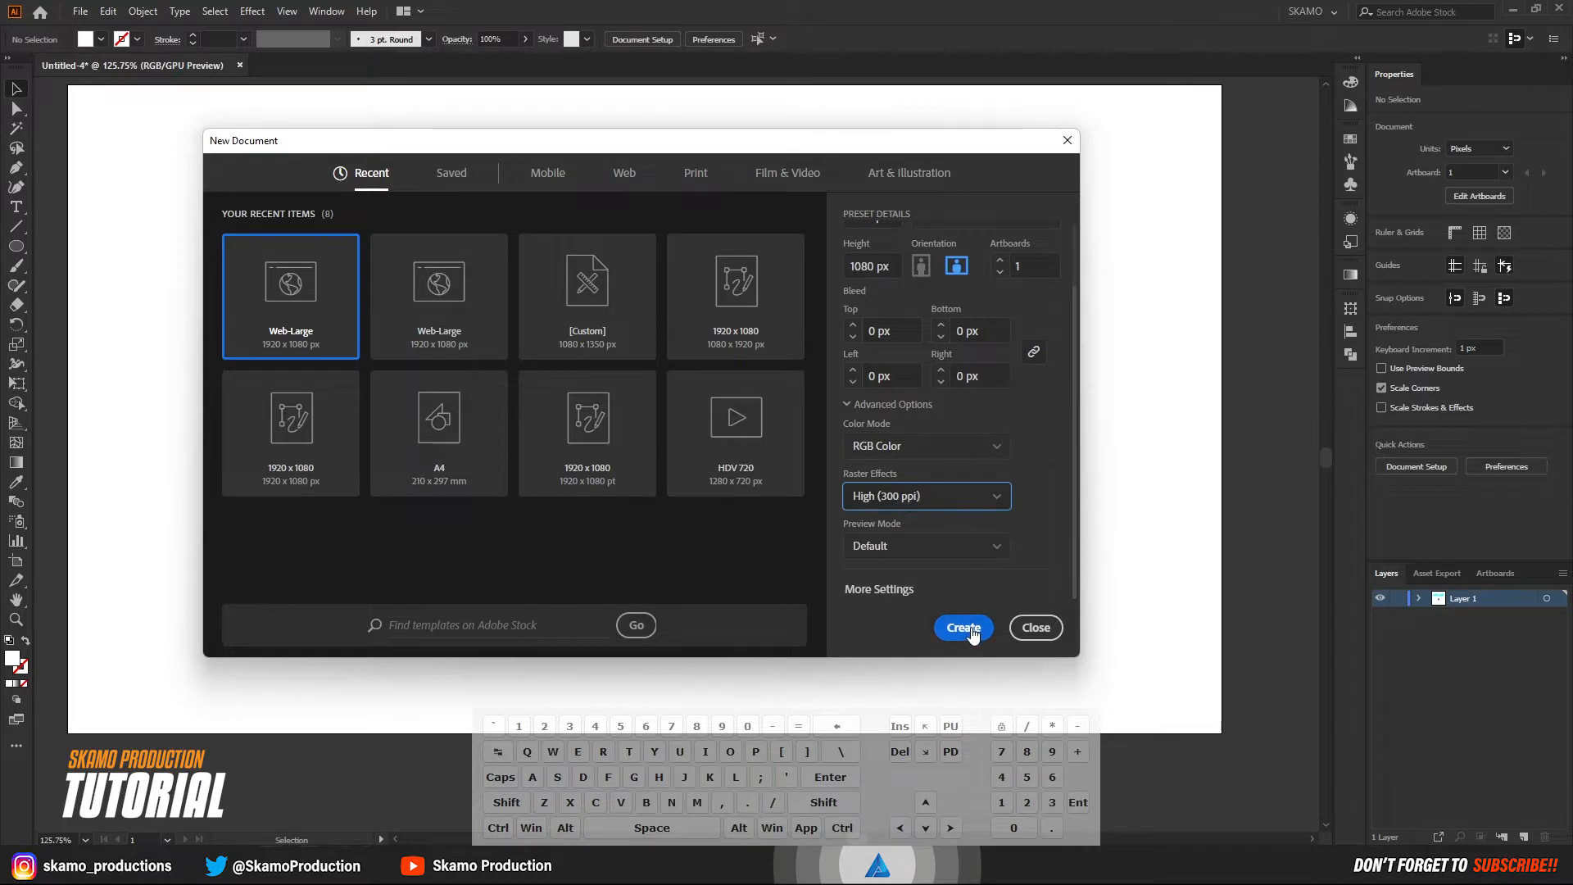
click(1065, 141)
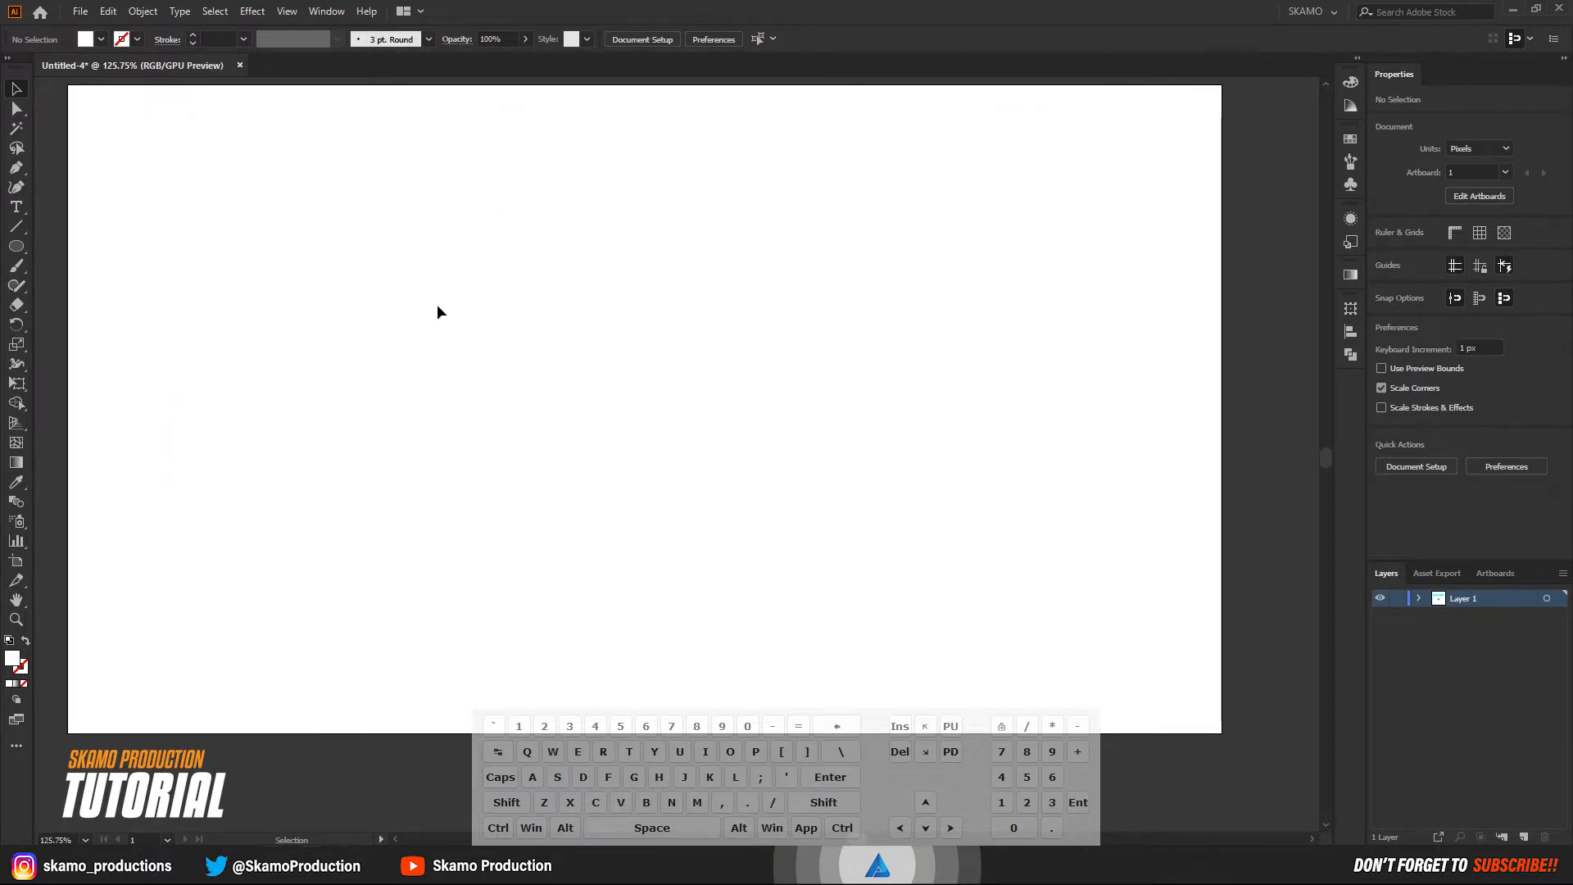
Create a 1920 x 1080 px rectangle with the Rectangle tool.
right_click(12, 244)
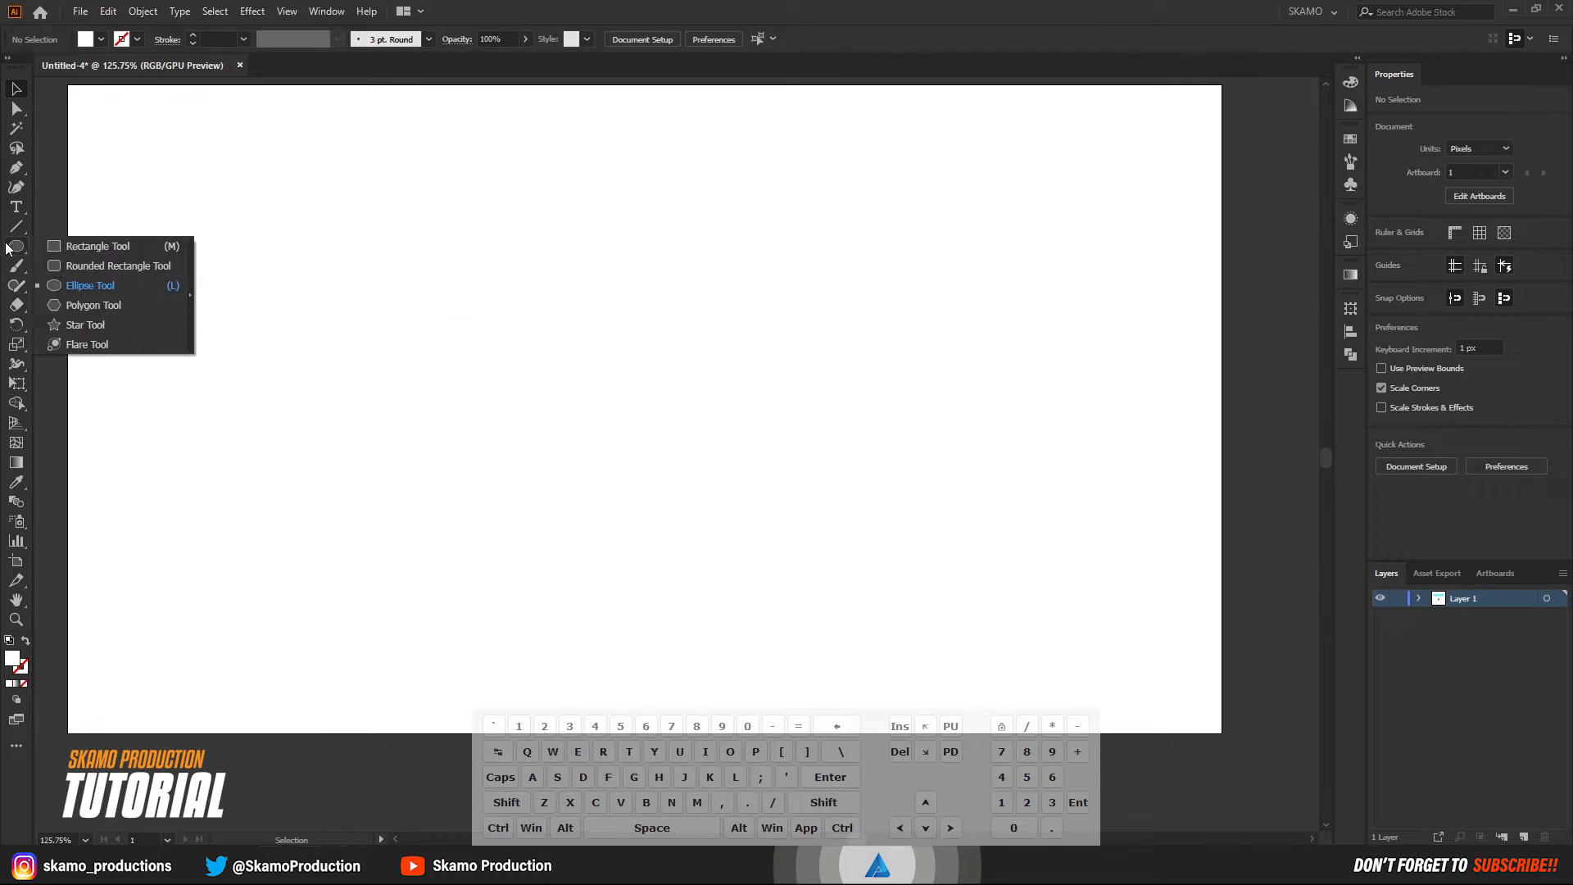
click(82, 242)
click(471, 356)
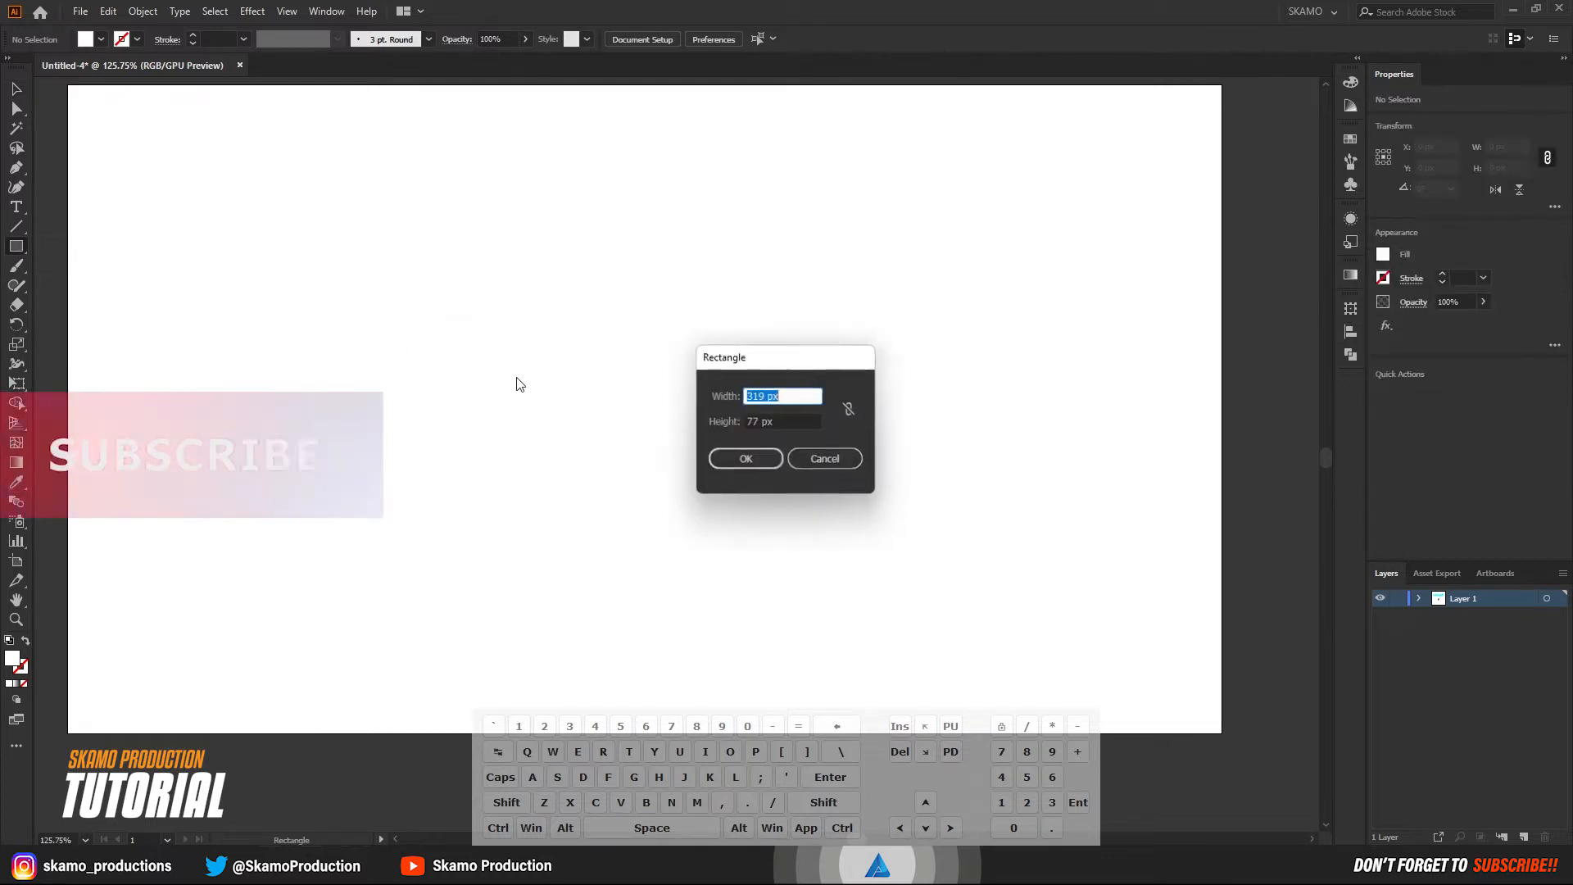
double_click(755, 397)
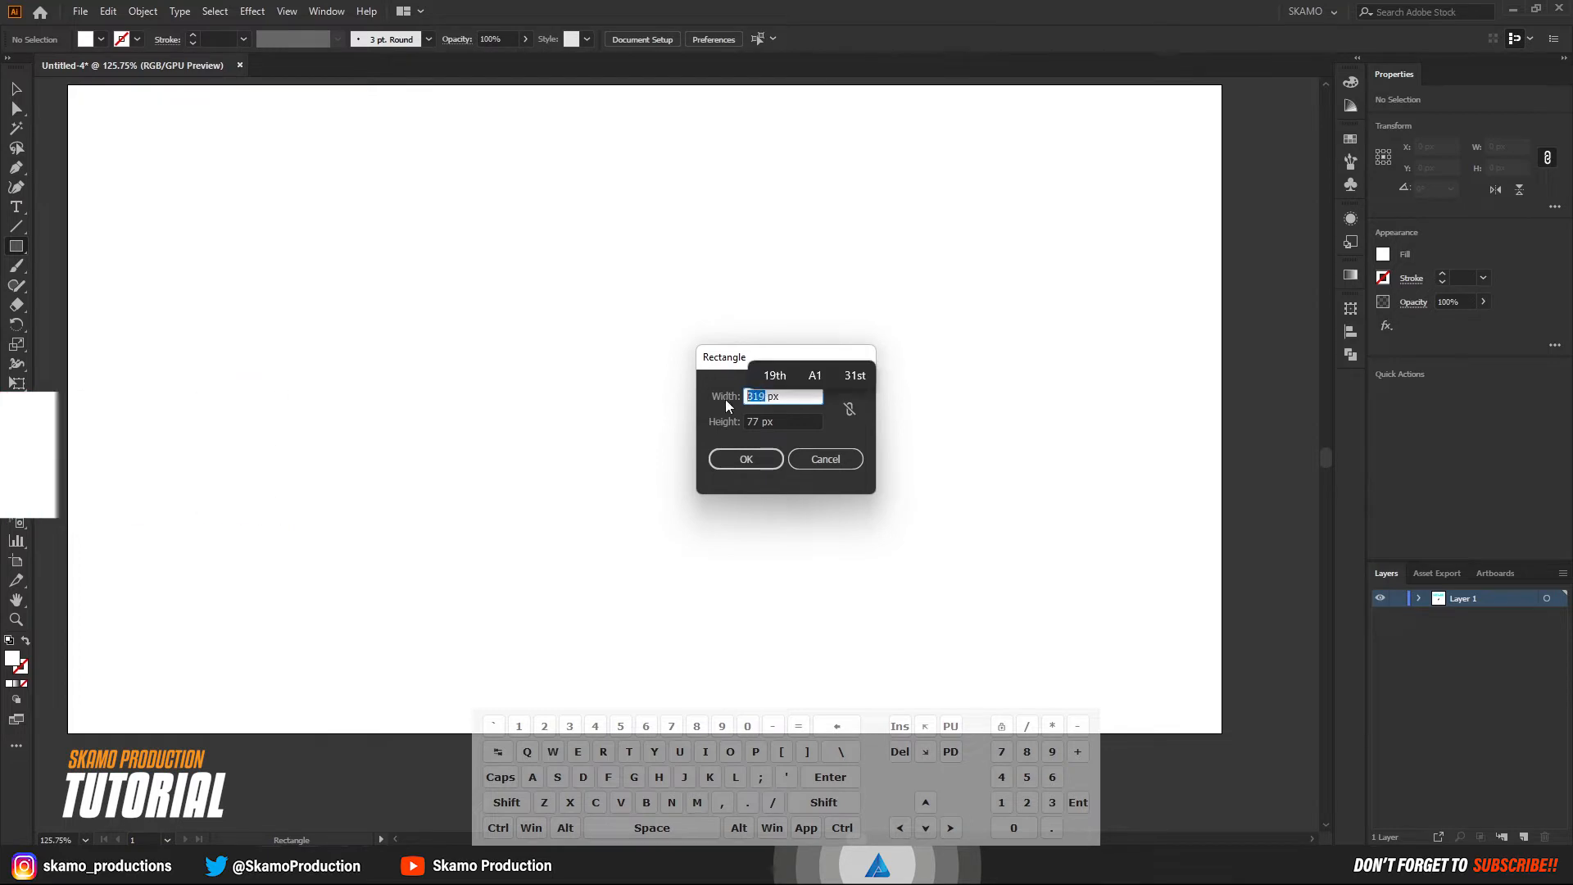
text(19)
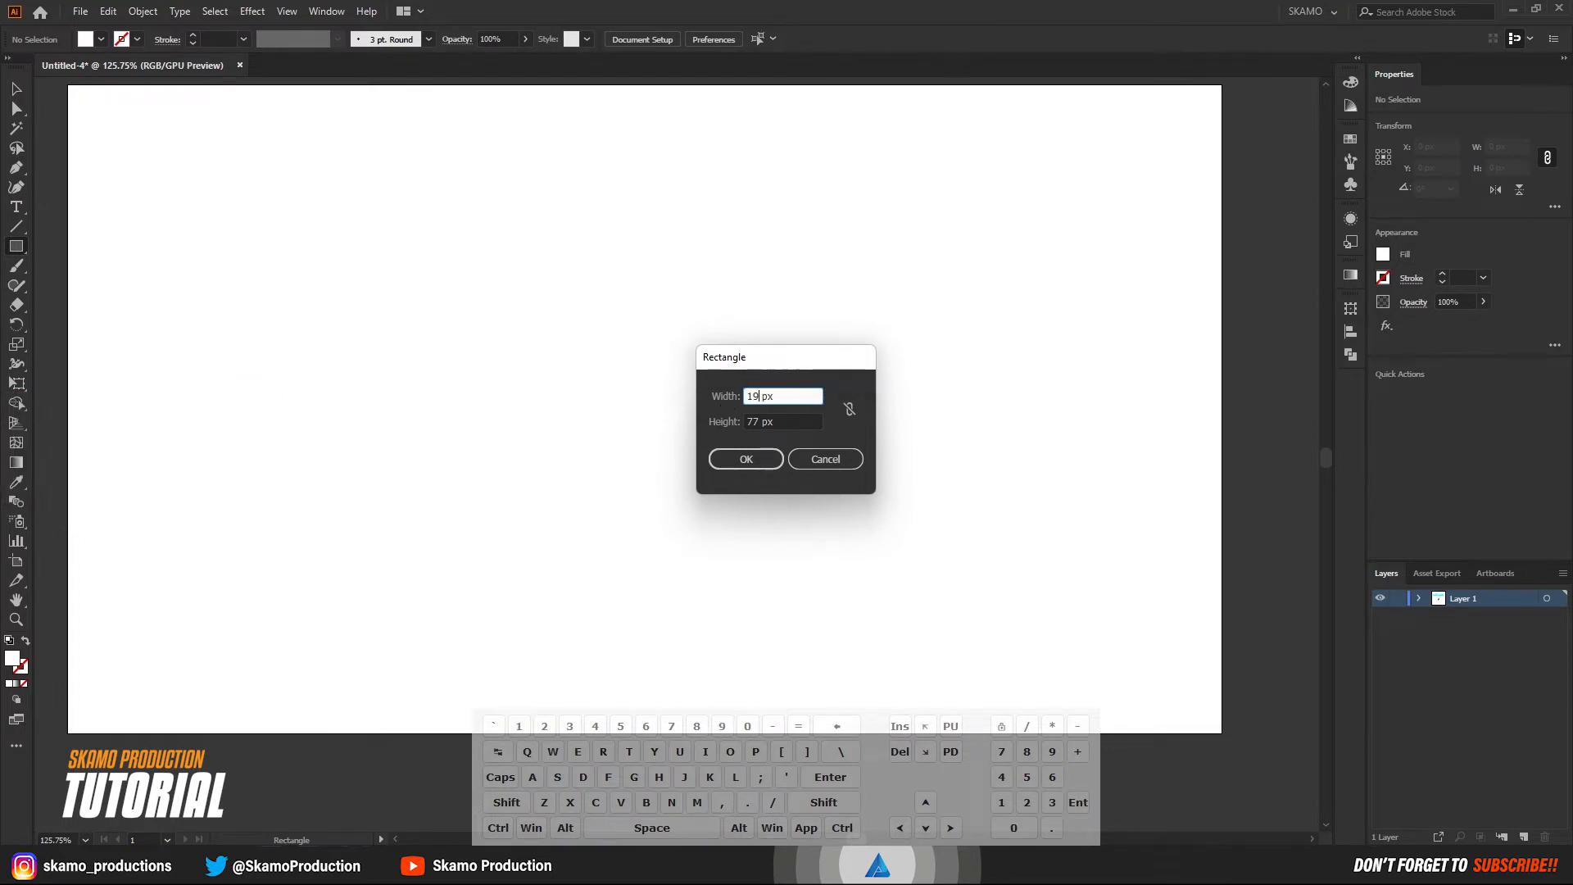
text(20)
key(Tab)
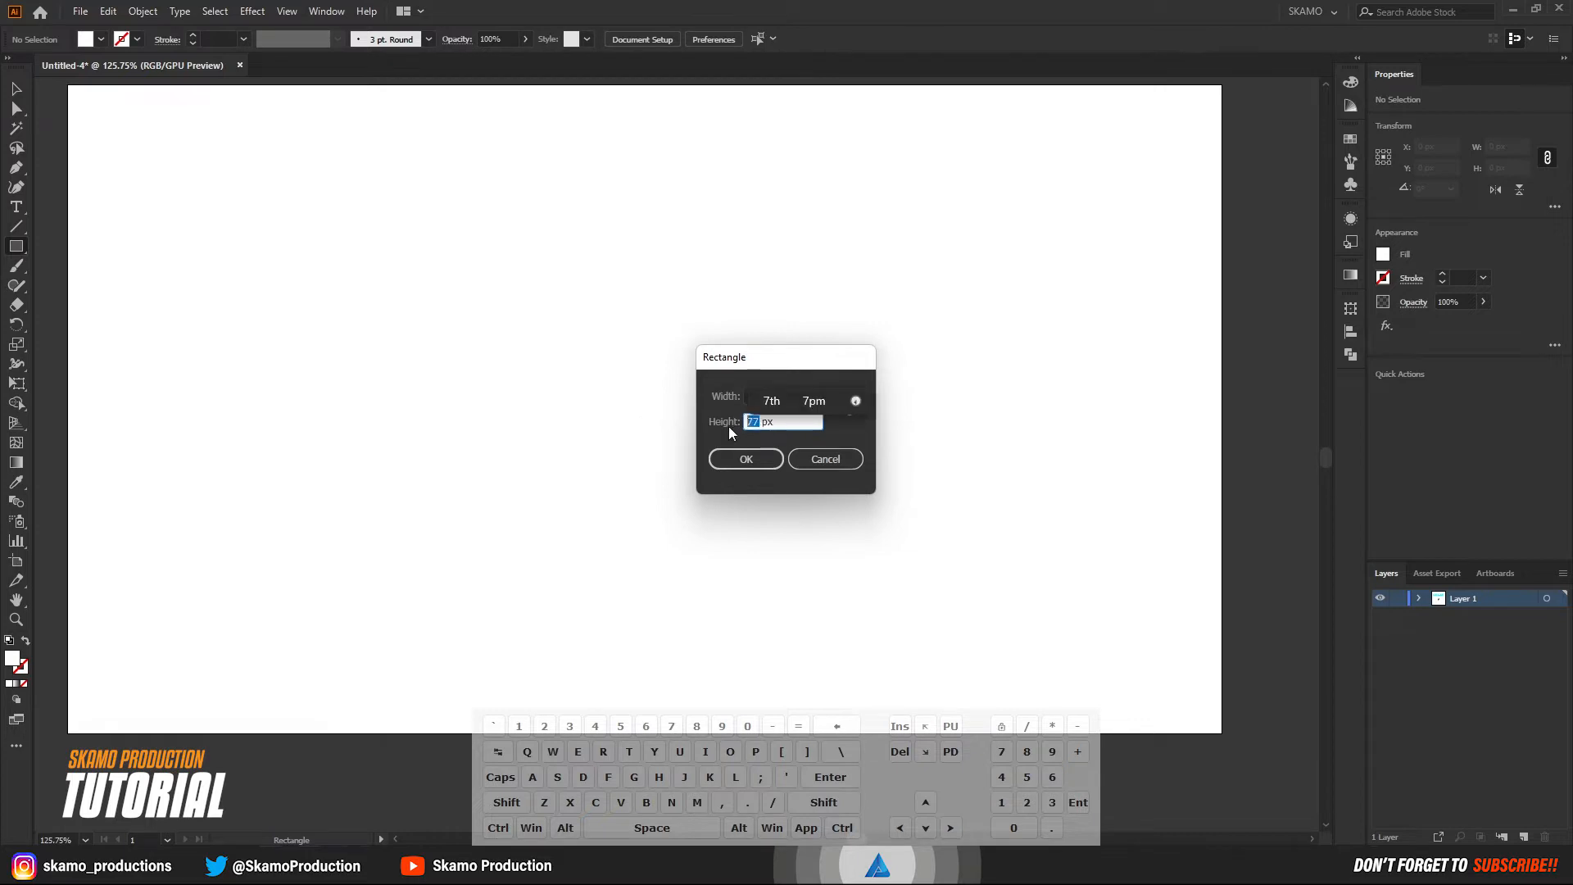
text(1080)
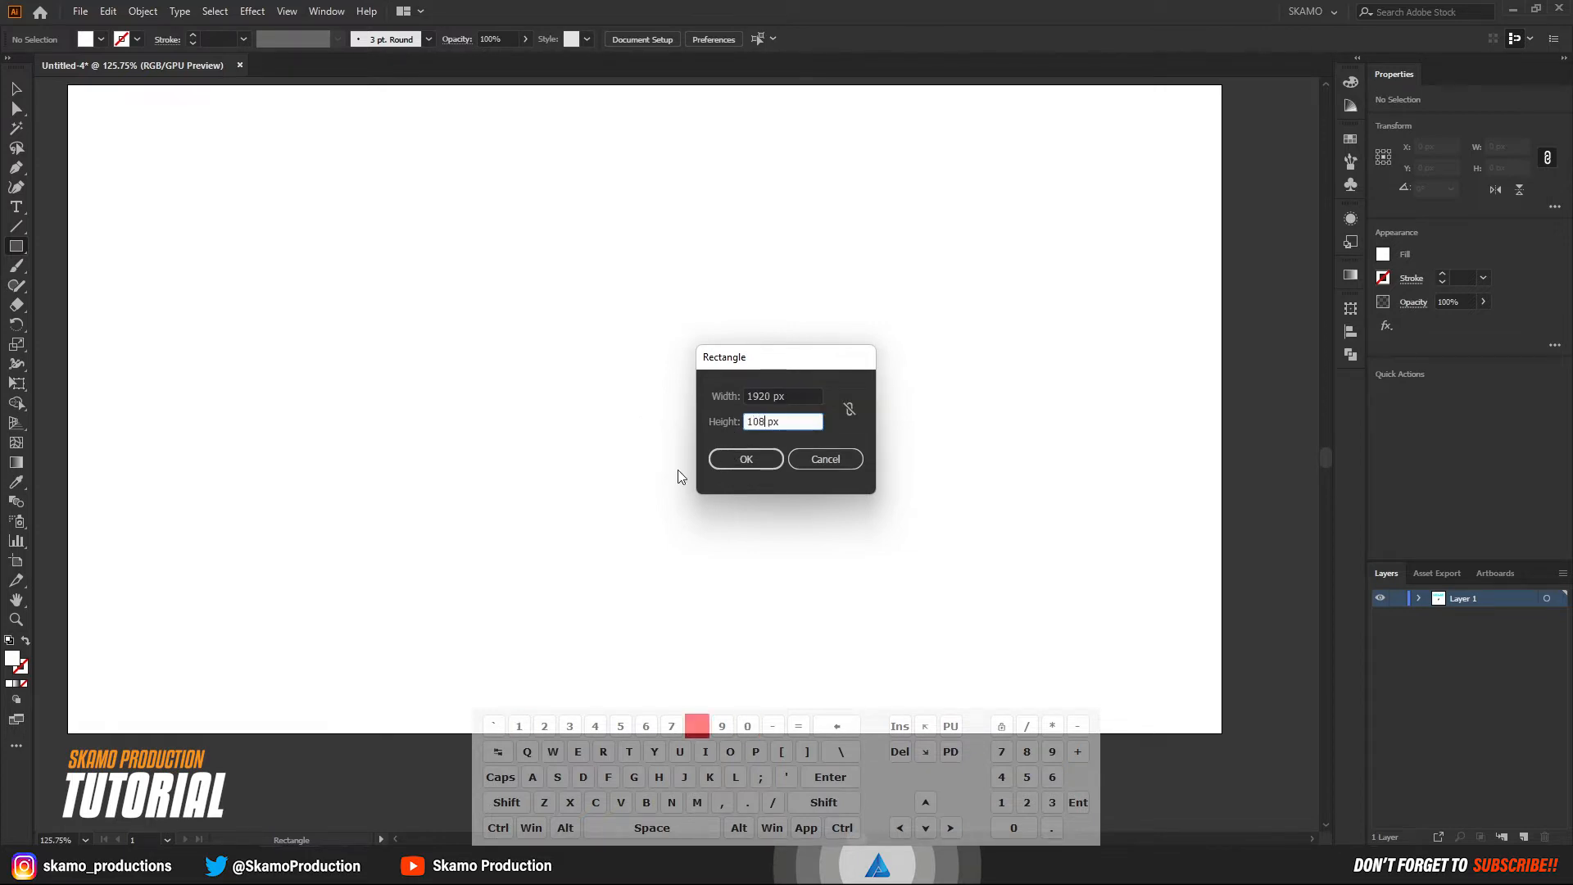
click(745, 459)
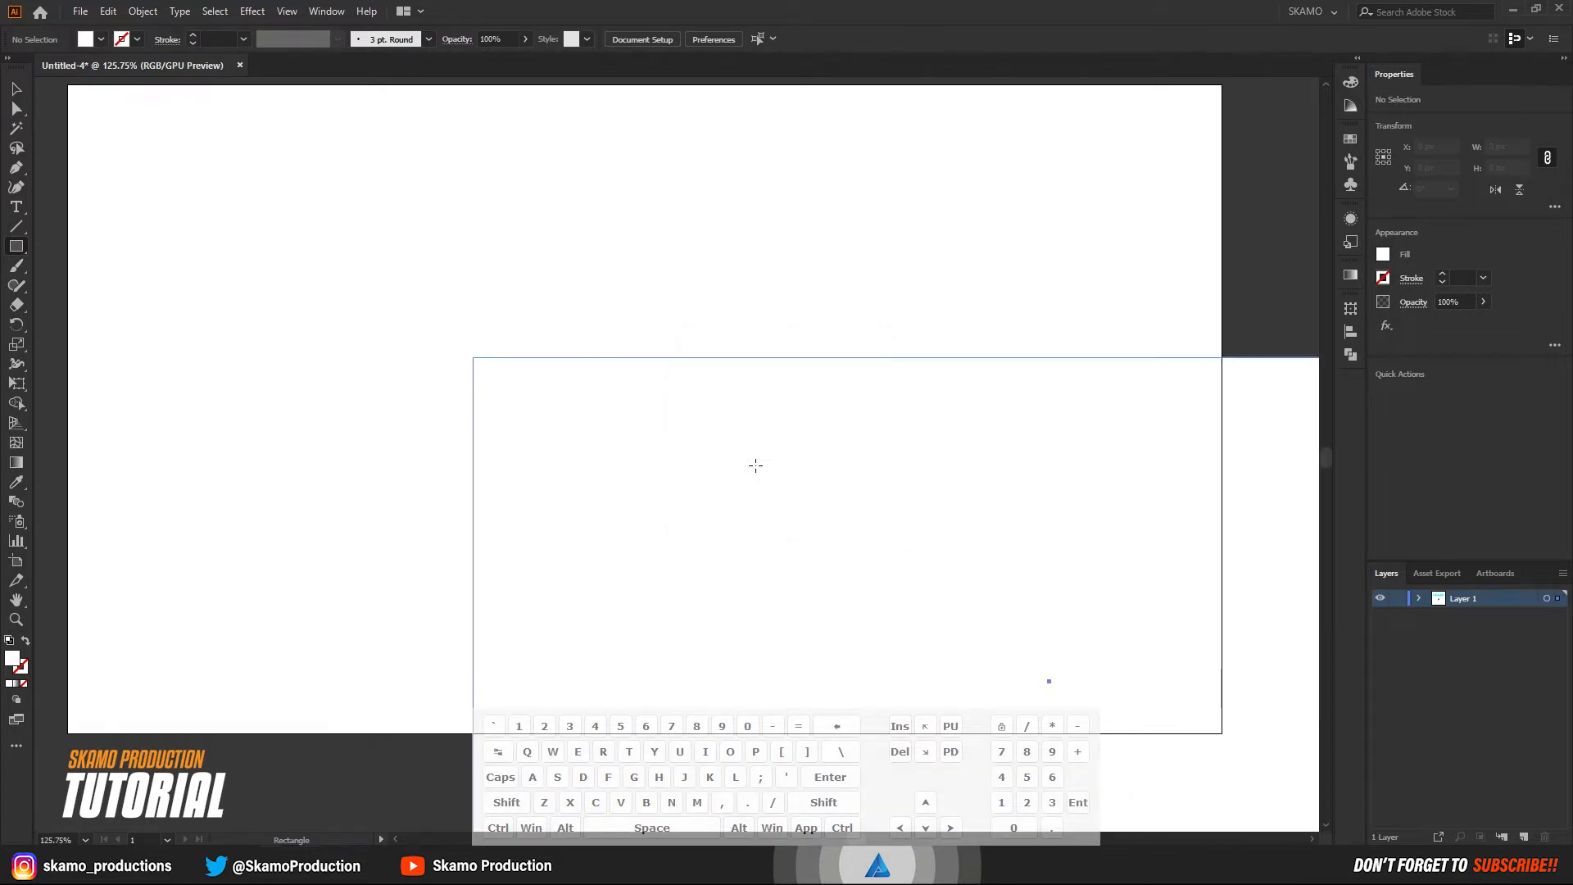
Center the rectangle horizontally and vertically on the artboard, using Align to Artboard.
click(1352, 332)
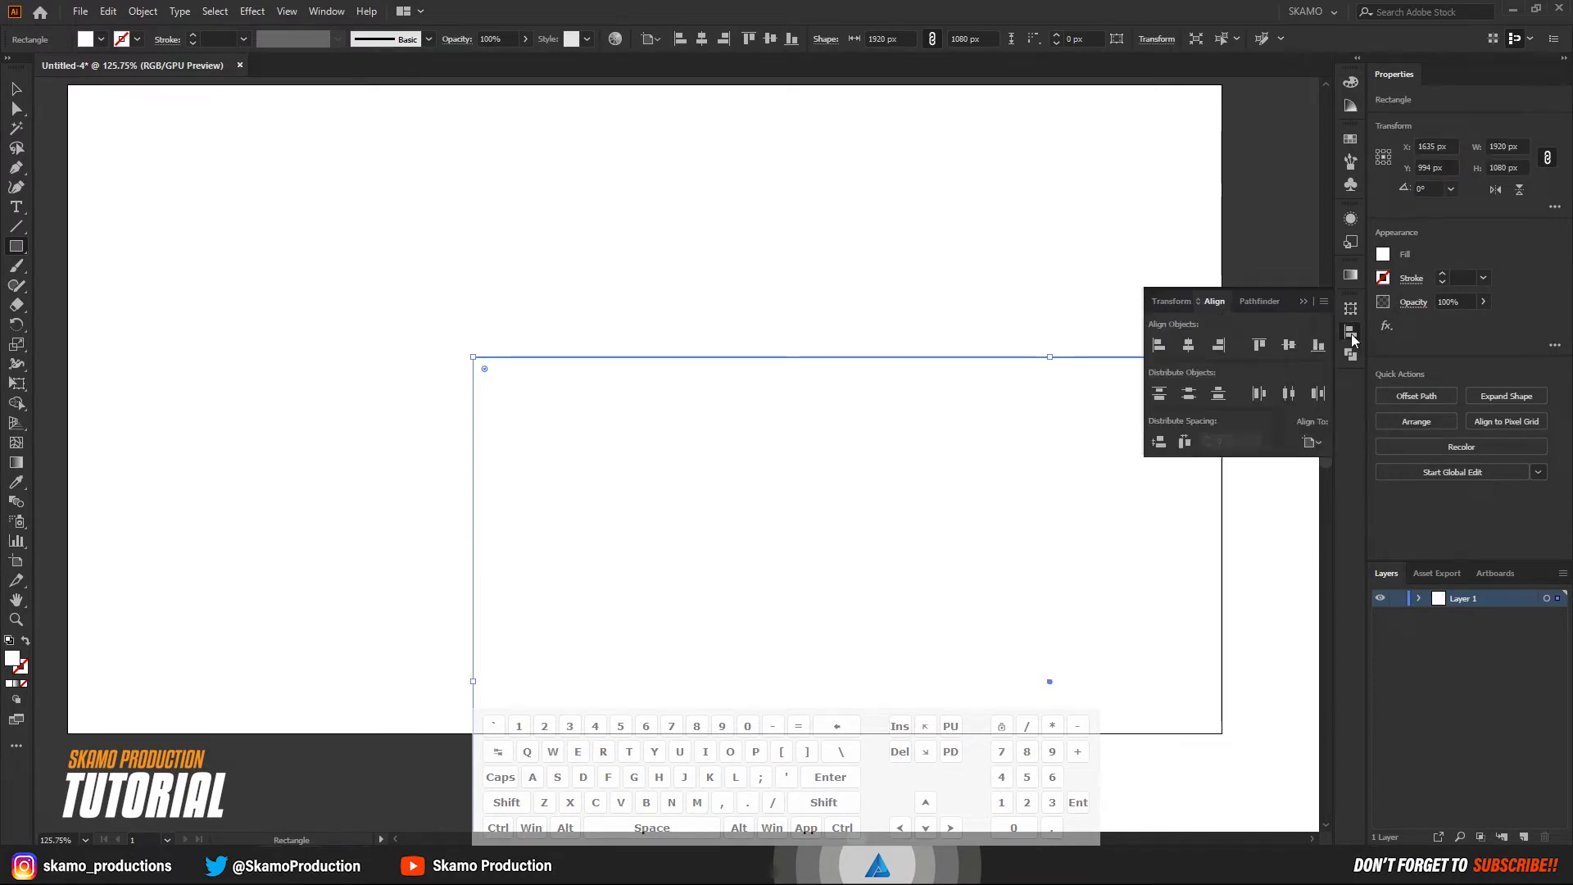
click(1314, 444)
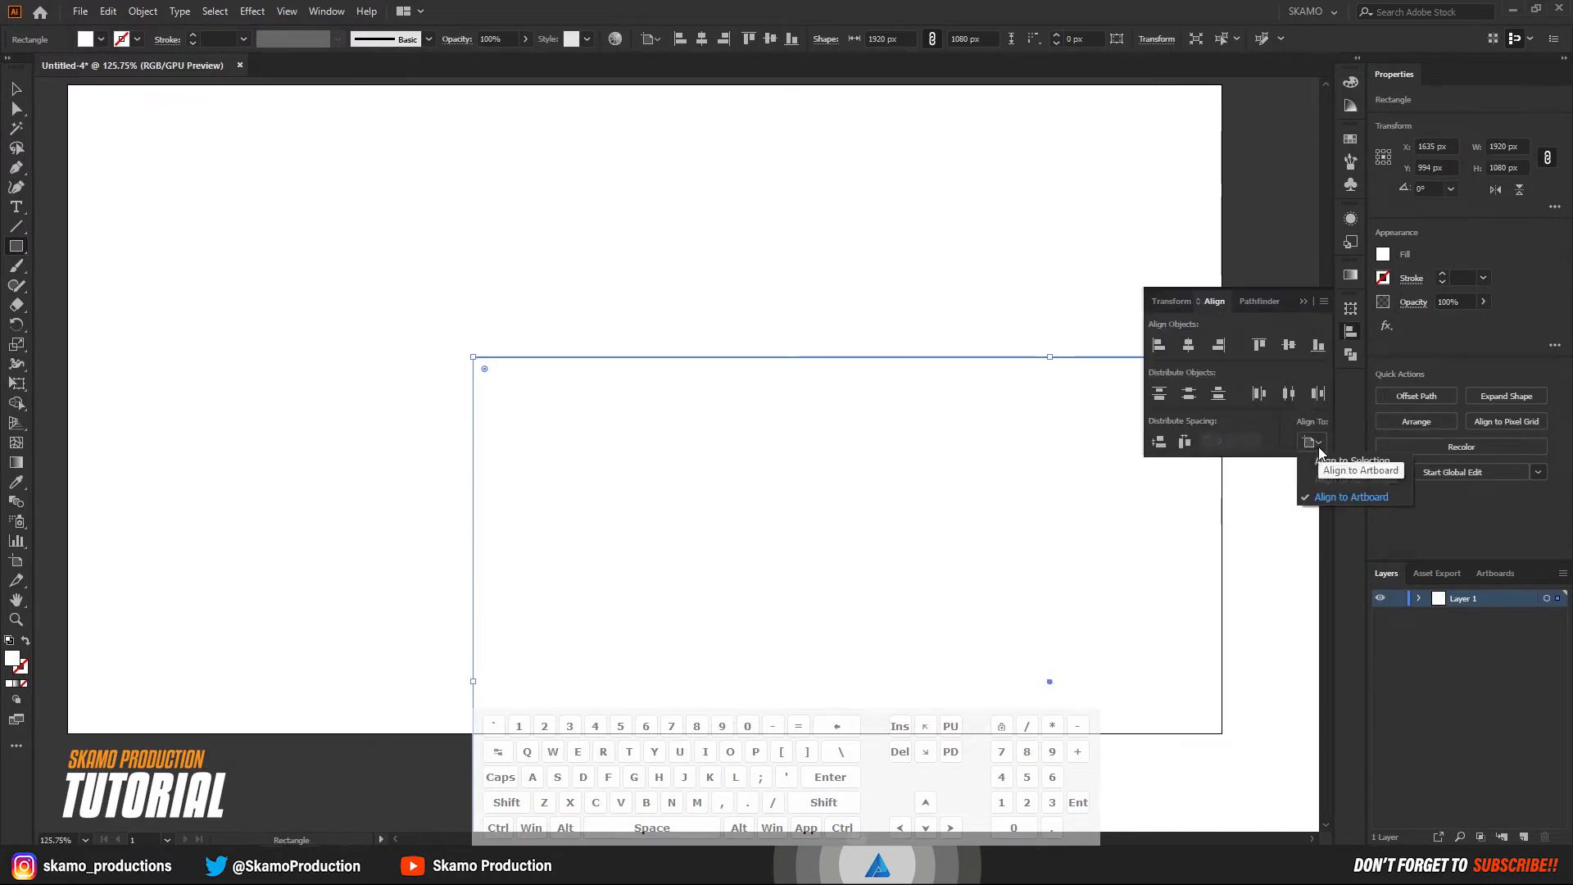
click(1354, 499)
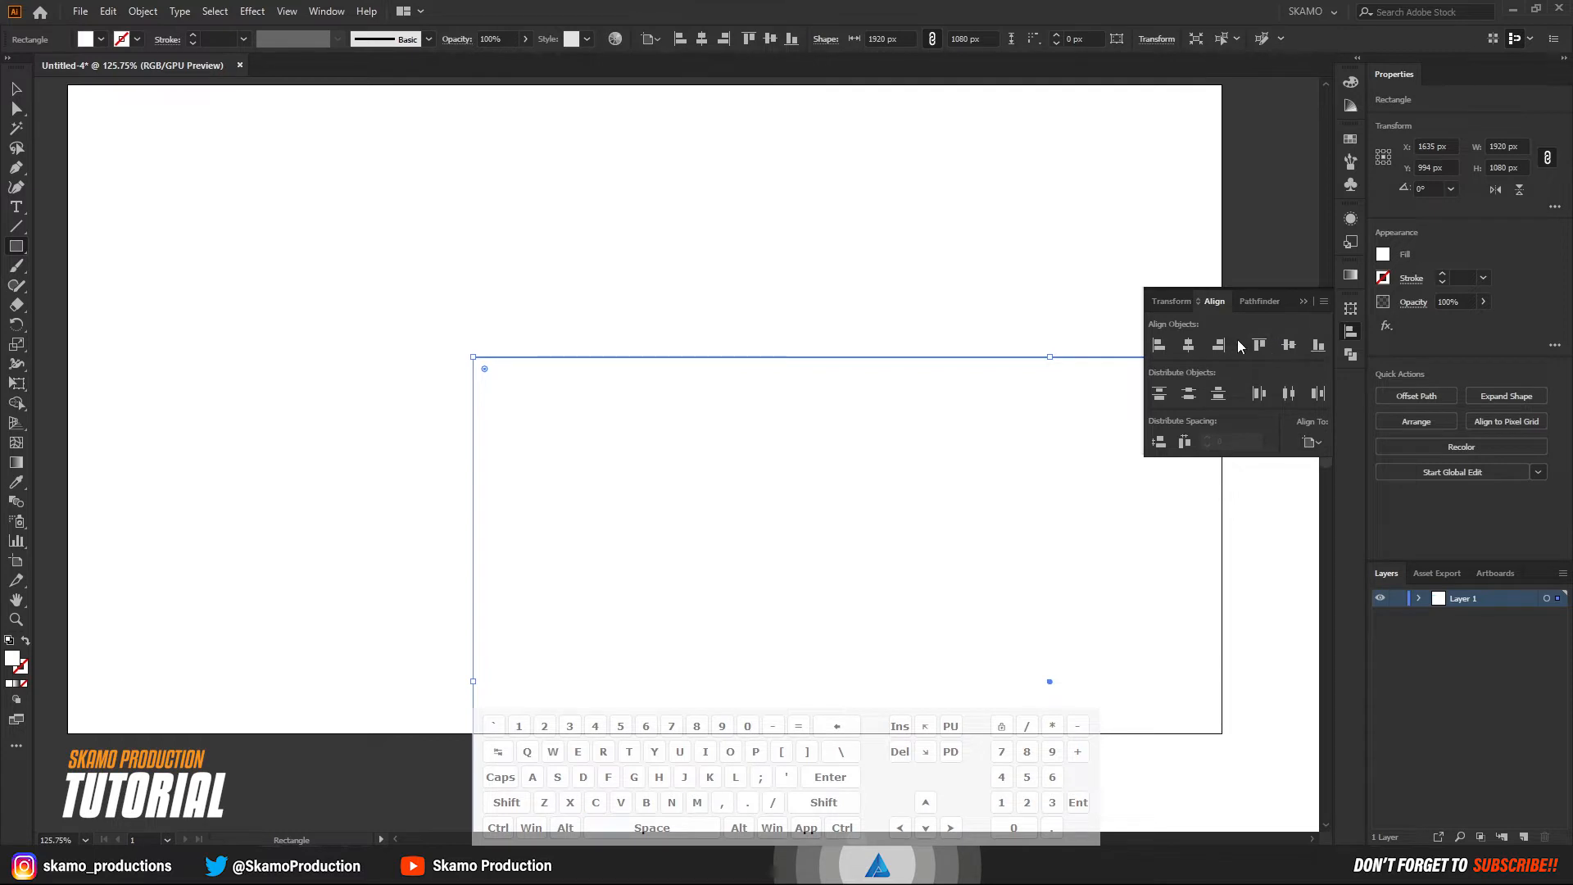
click(1188, 345)
click(1288, 345)
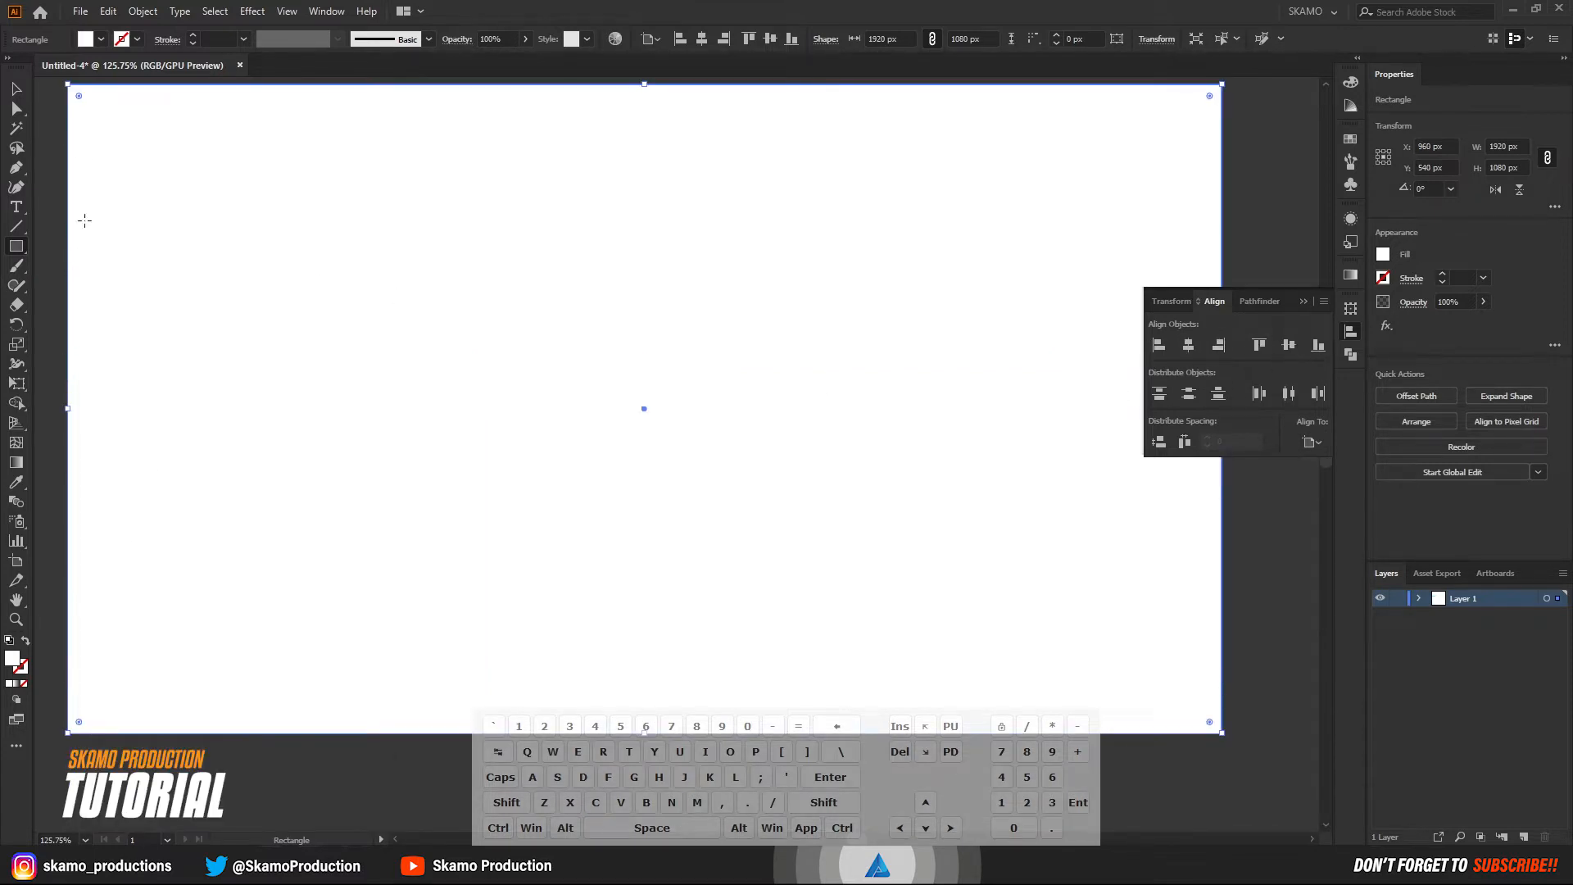
click(16, 89)
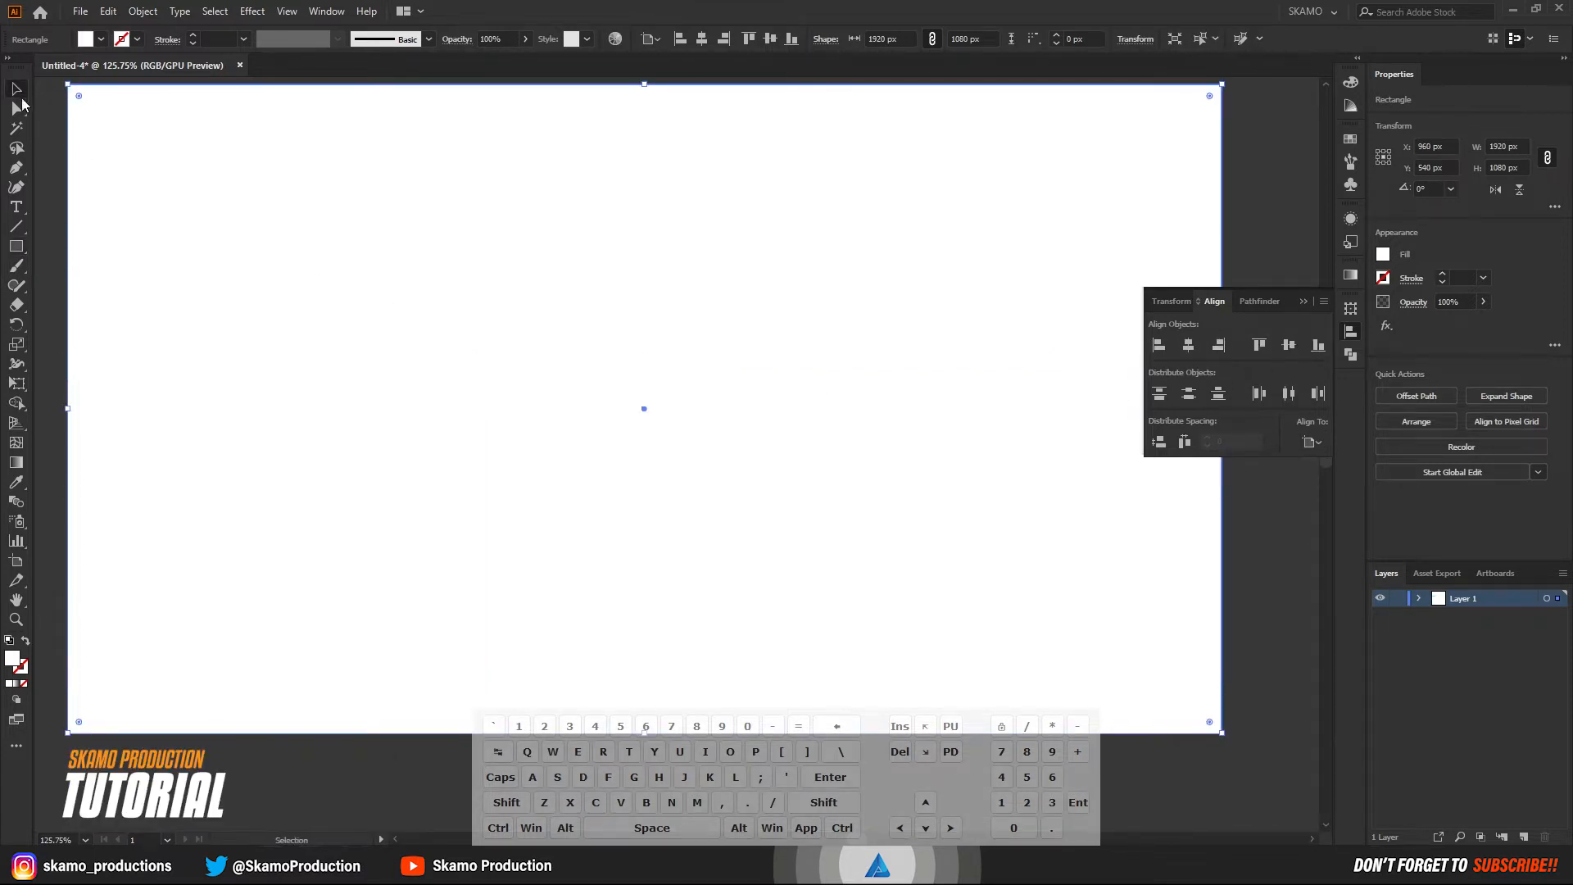
click(1305, 301)
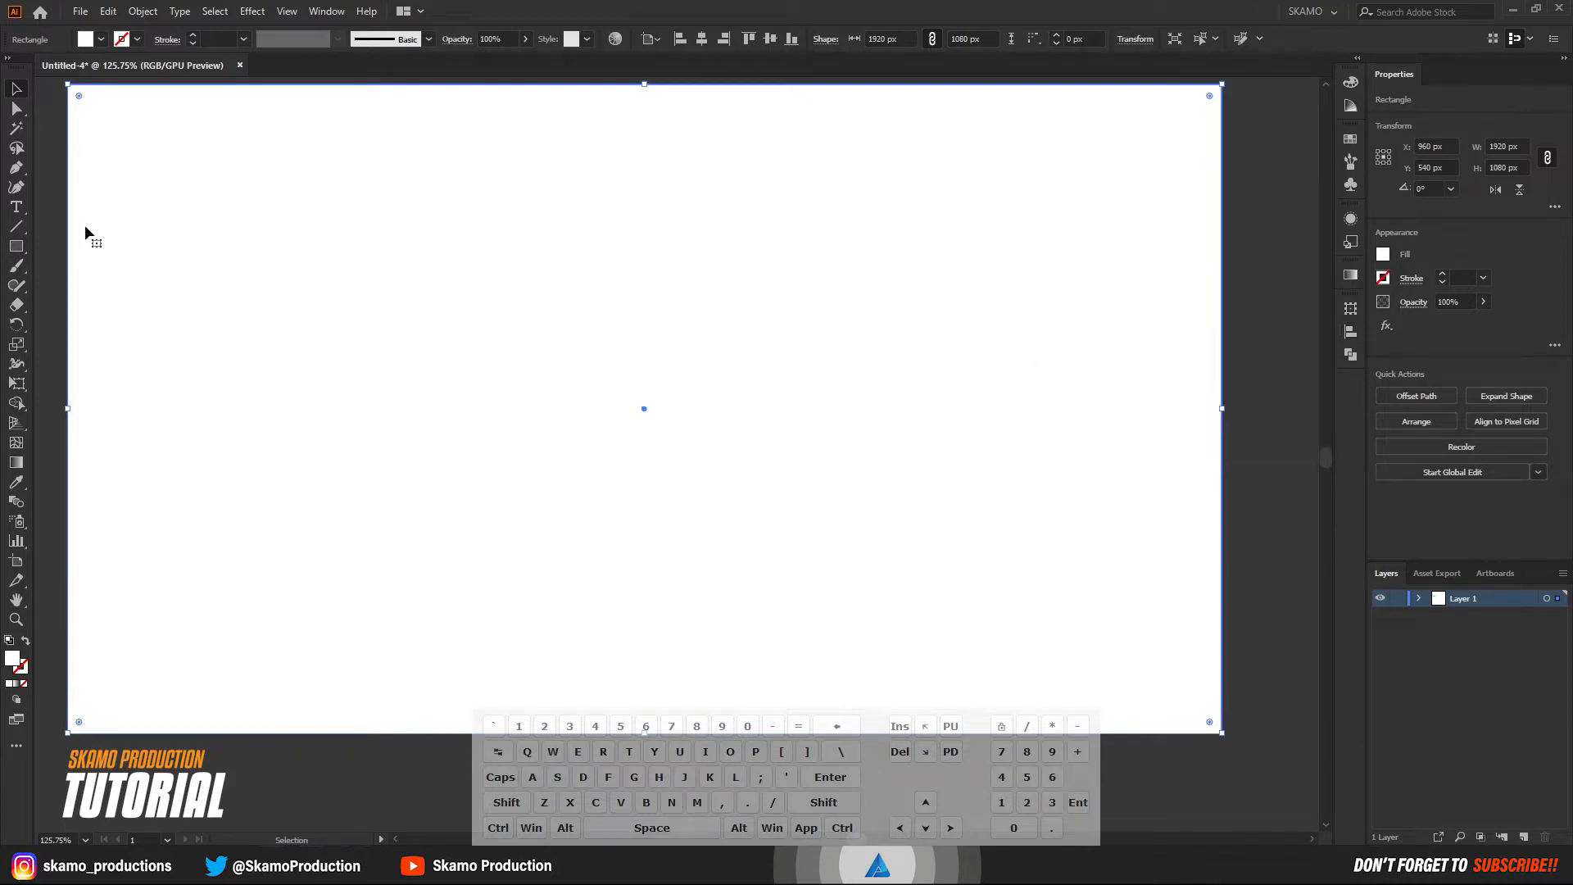
Give the rectangle a linear gradient fill and change its starting color stop from white to an orange swatch.
click(16, 683)
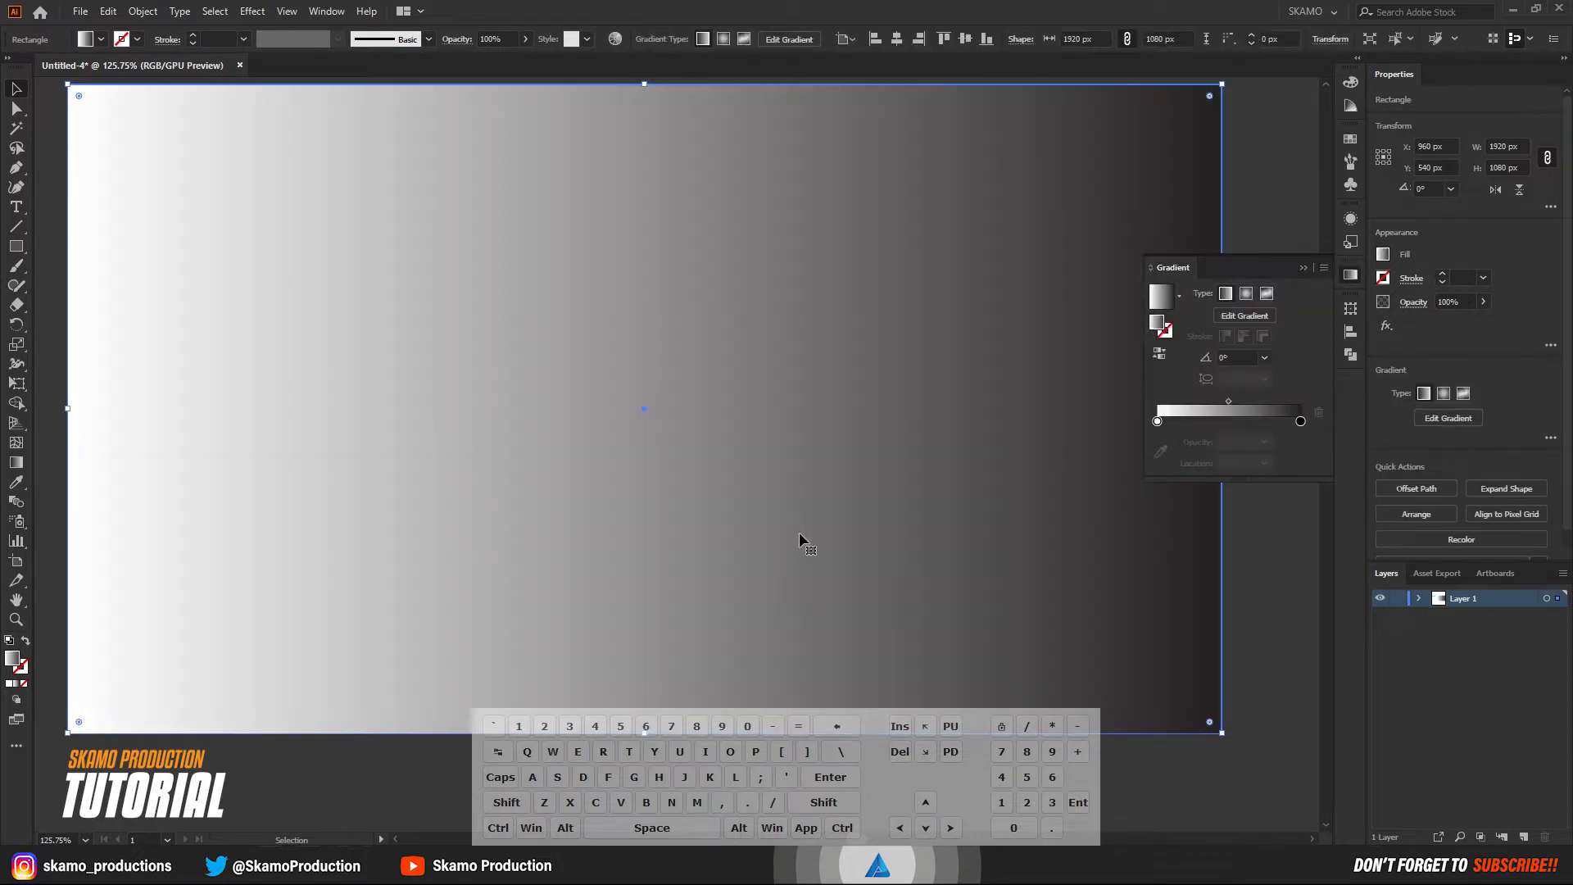
click(1157, 422)
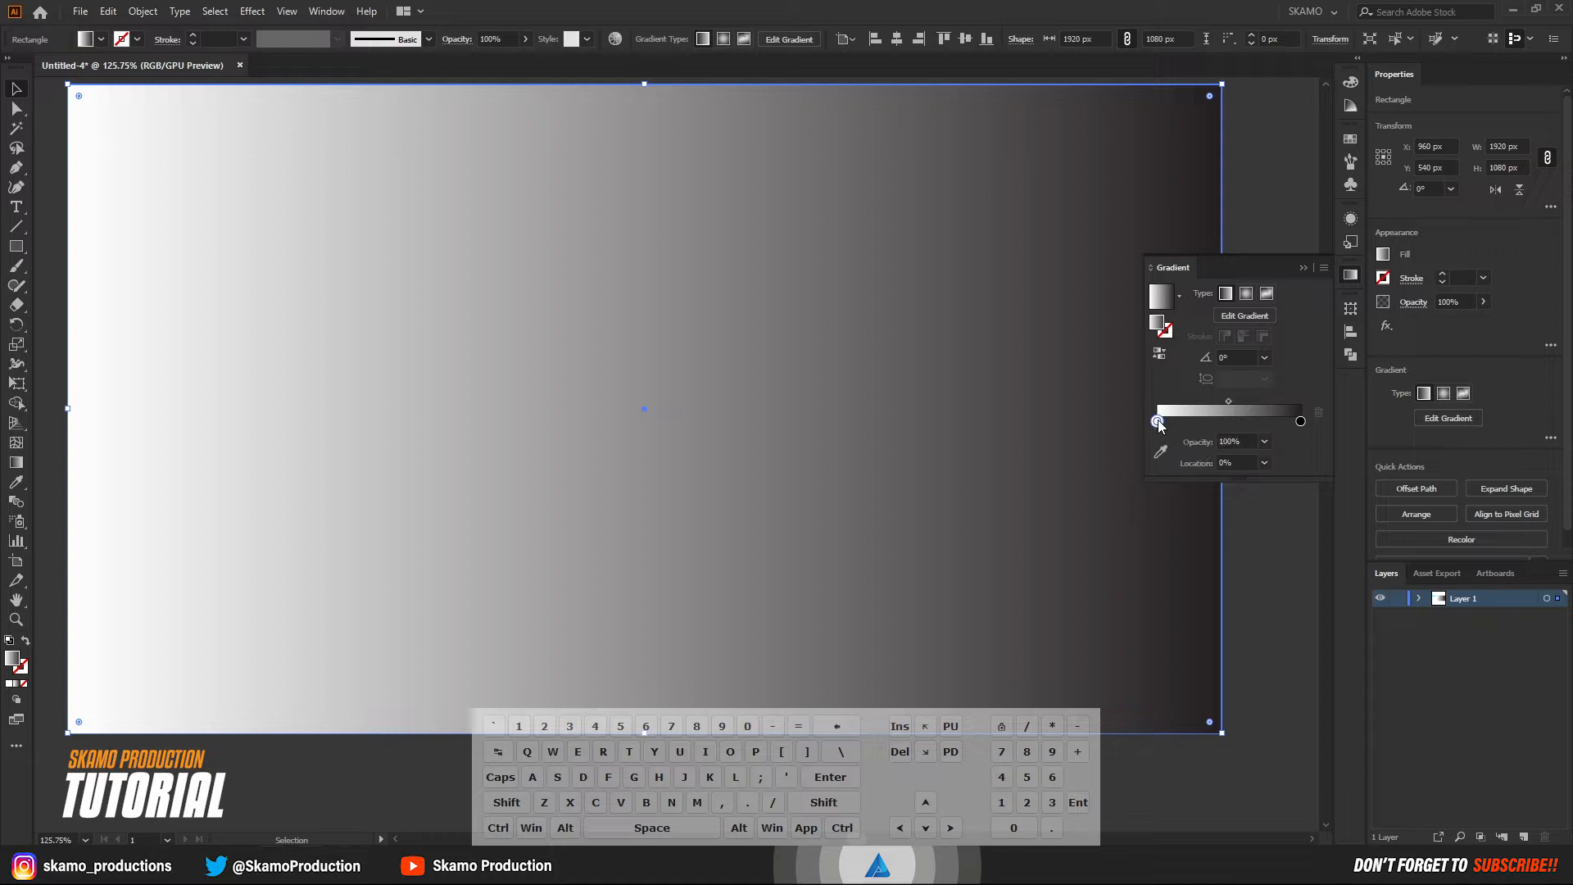
double_click(1158, 422)
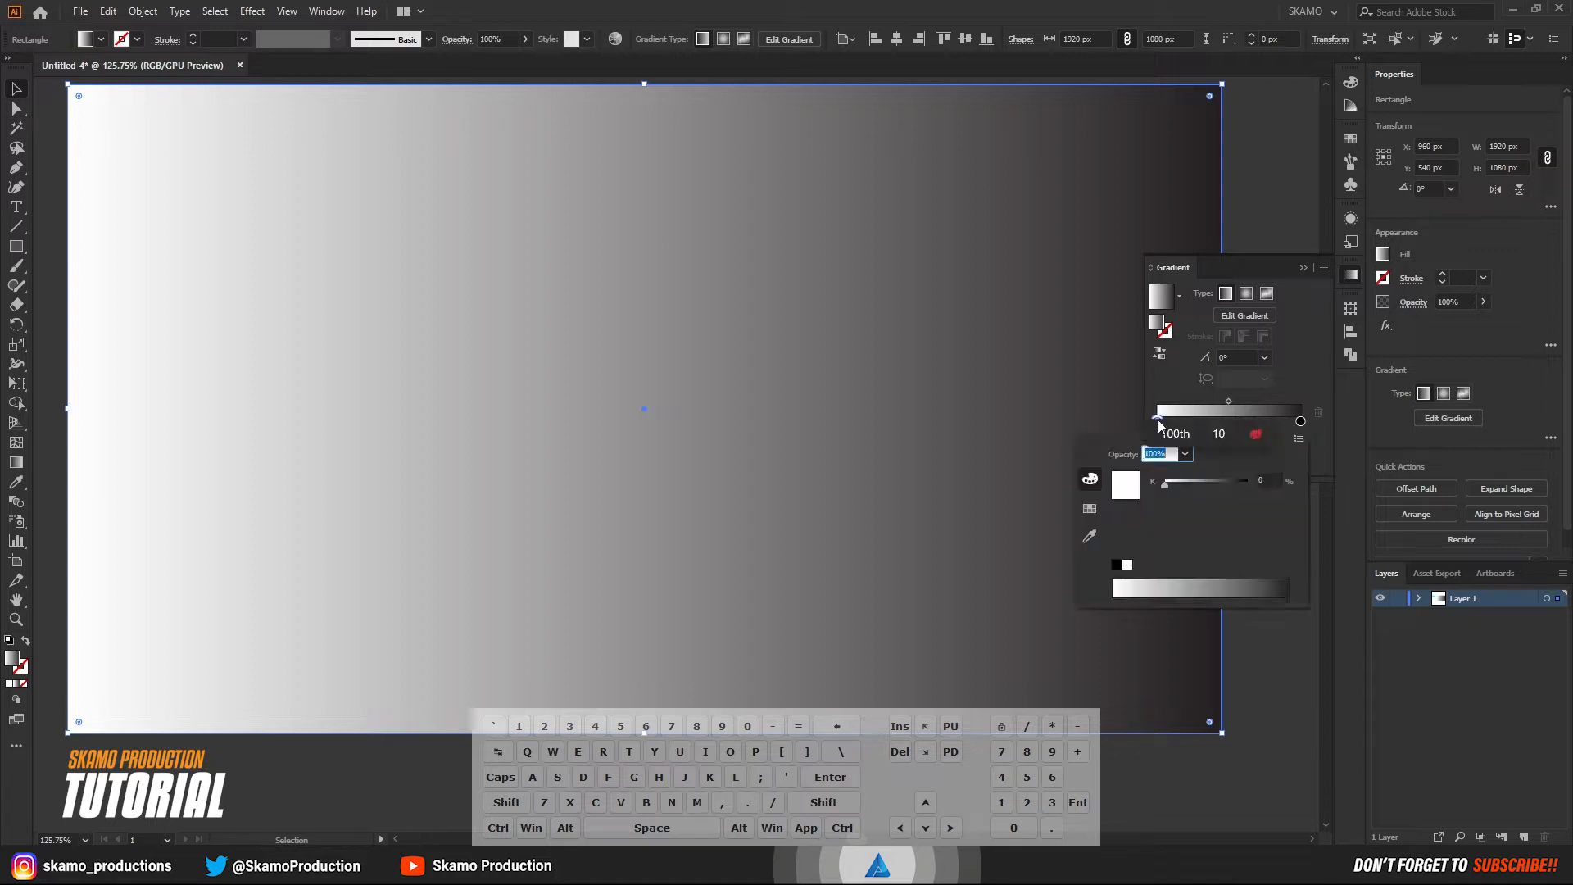
click(1089, 508)
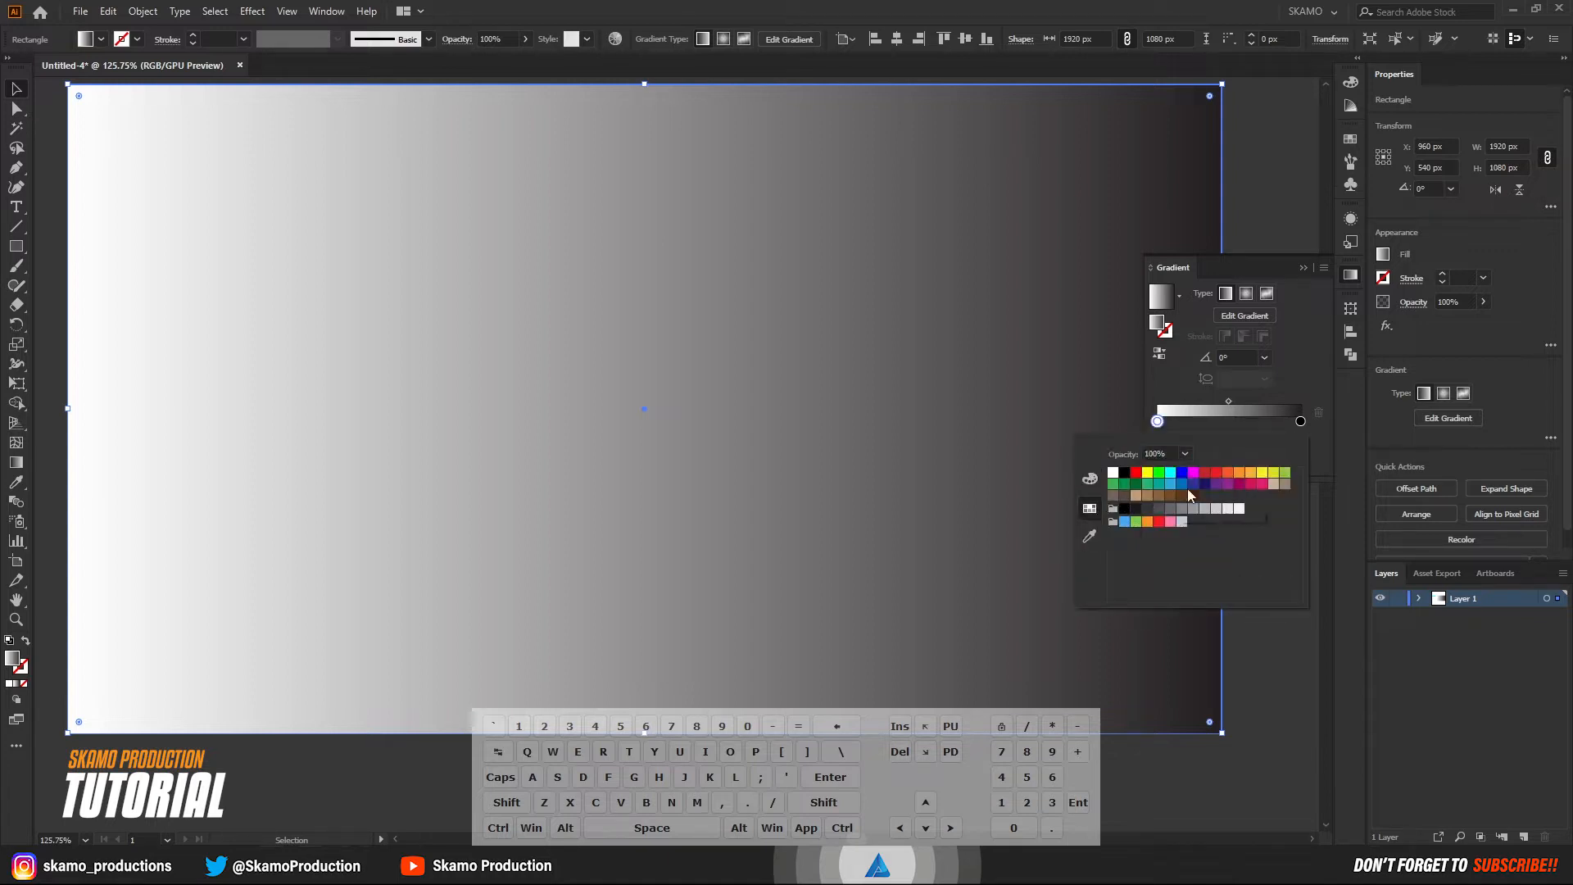
click(1240, 476)
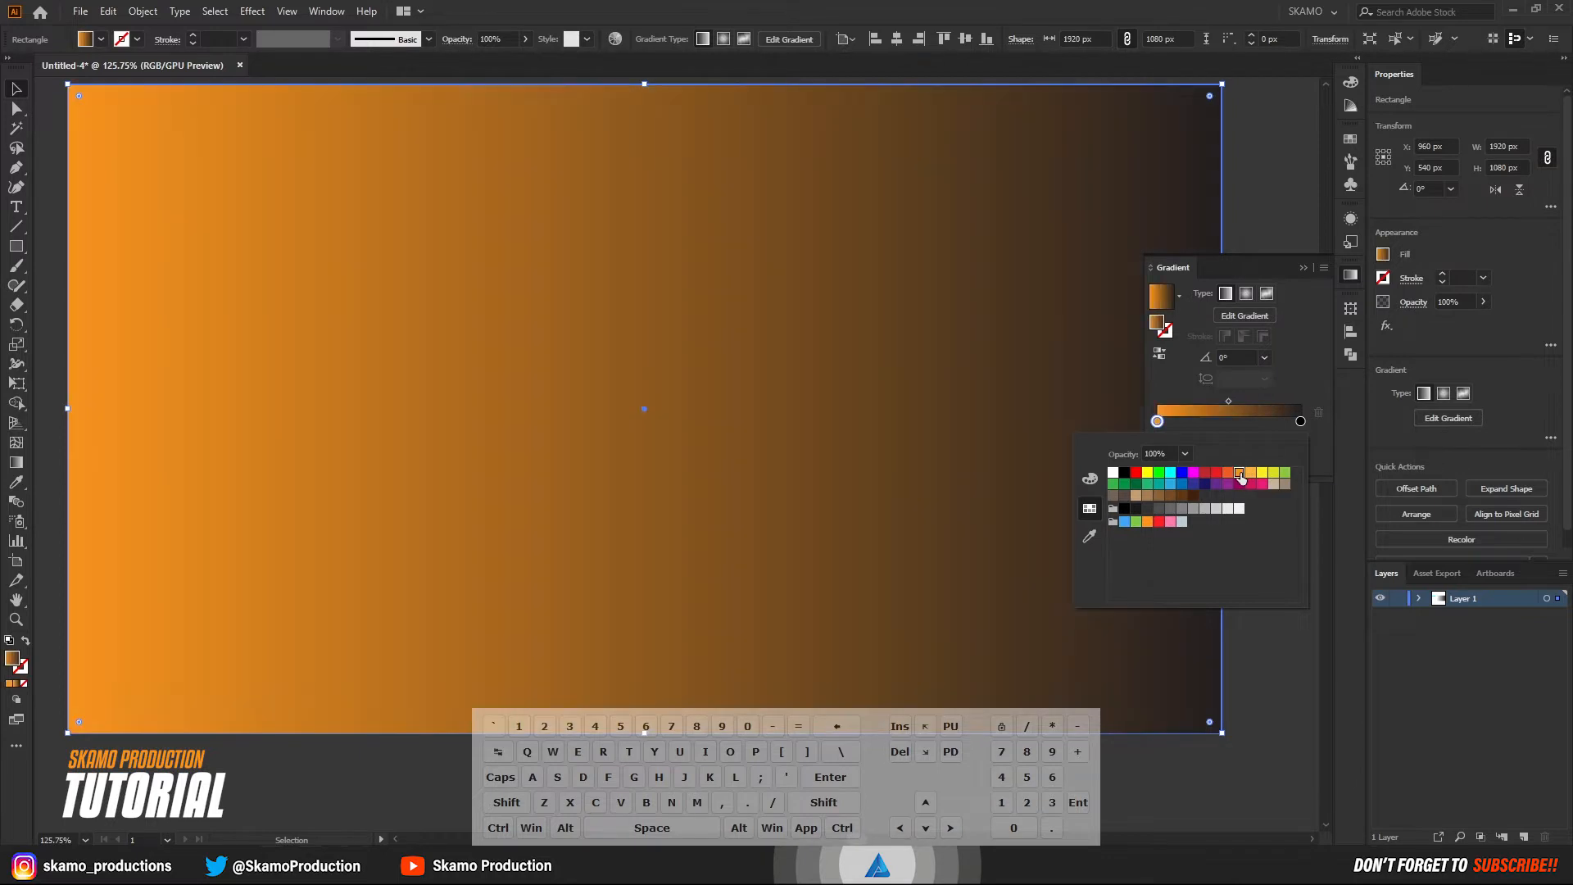
click(1318, 454)
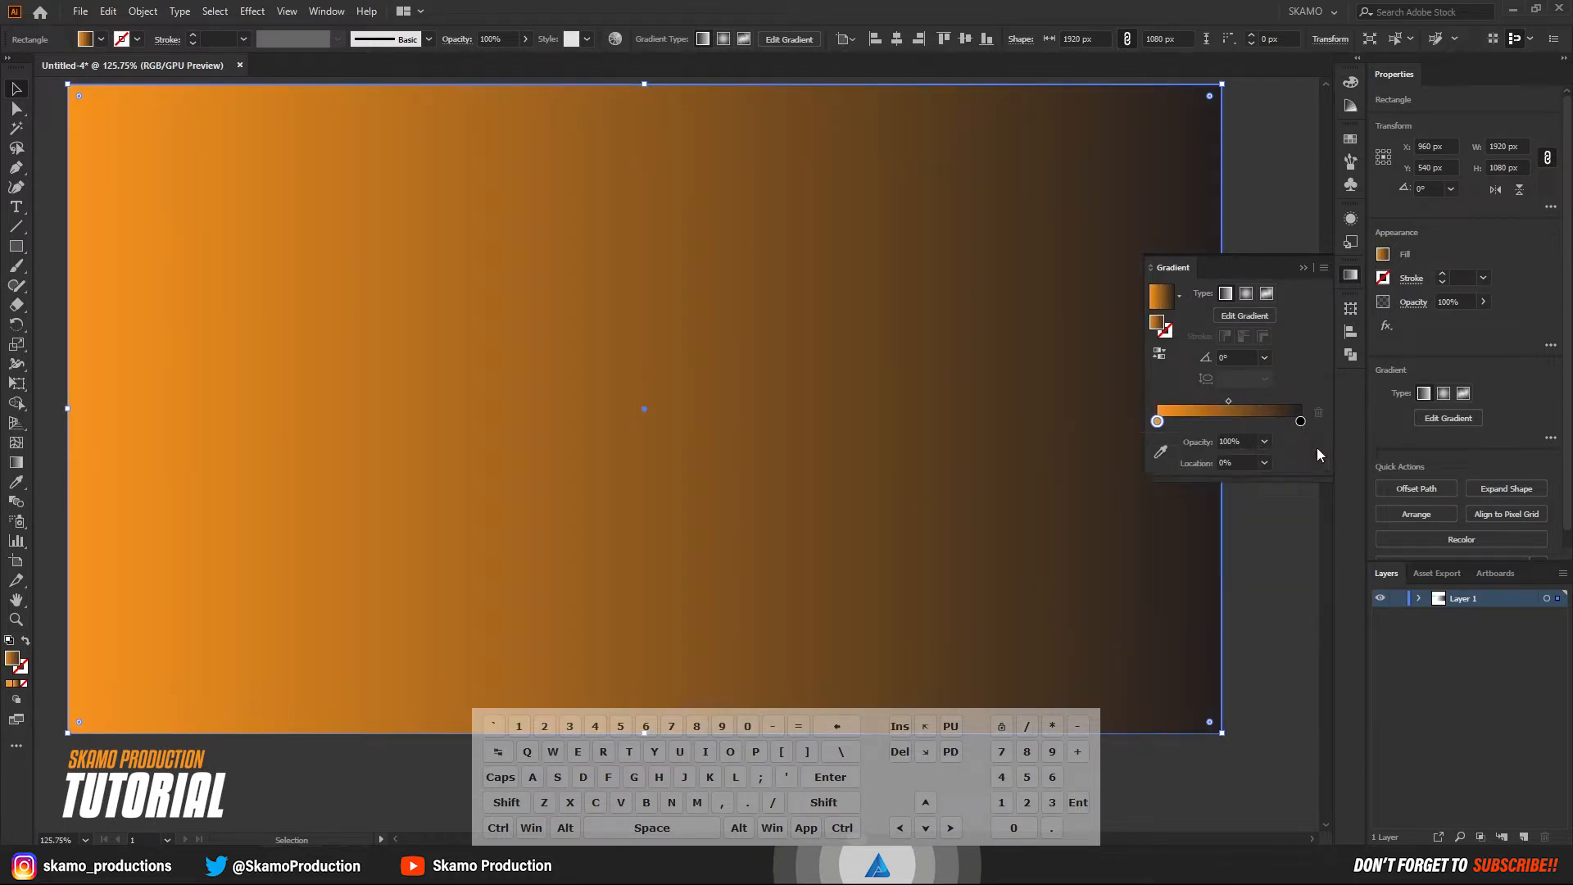
Set the gradient's end color stop to the light blue swatch.
click(1301, 421)
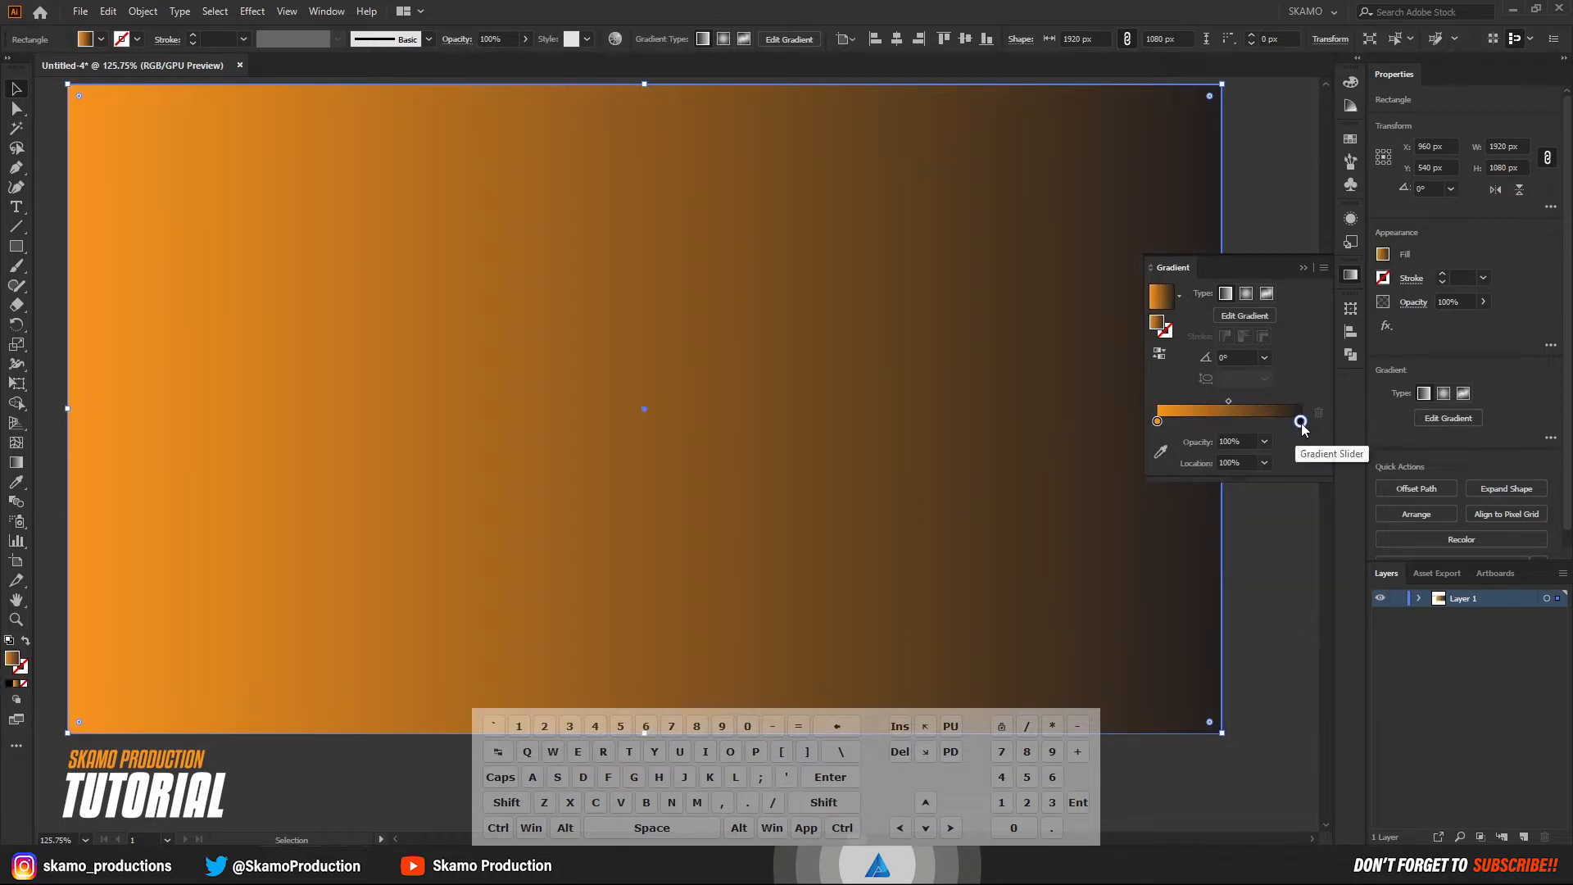
double_click(1301, 422)
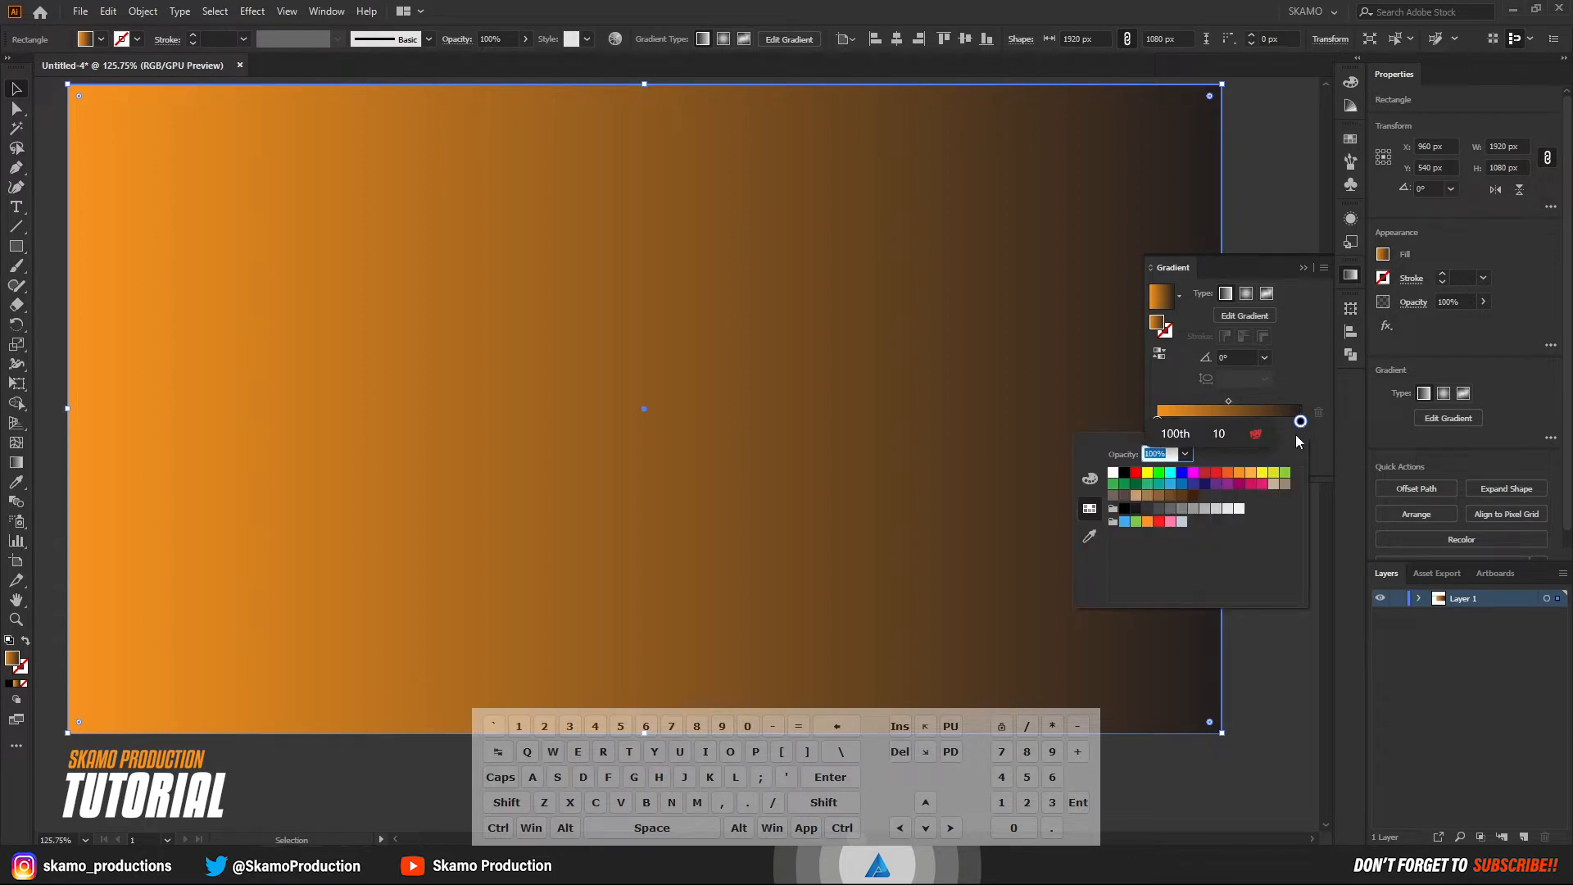
click(1171, 475)
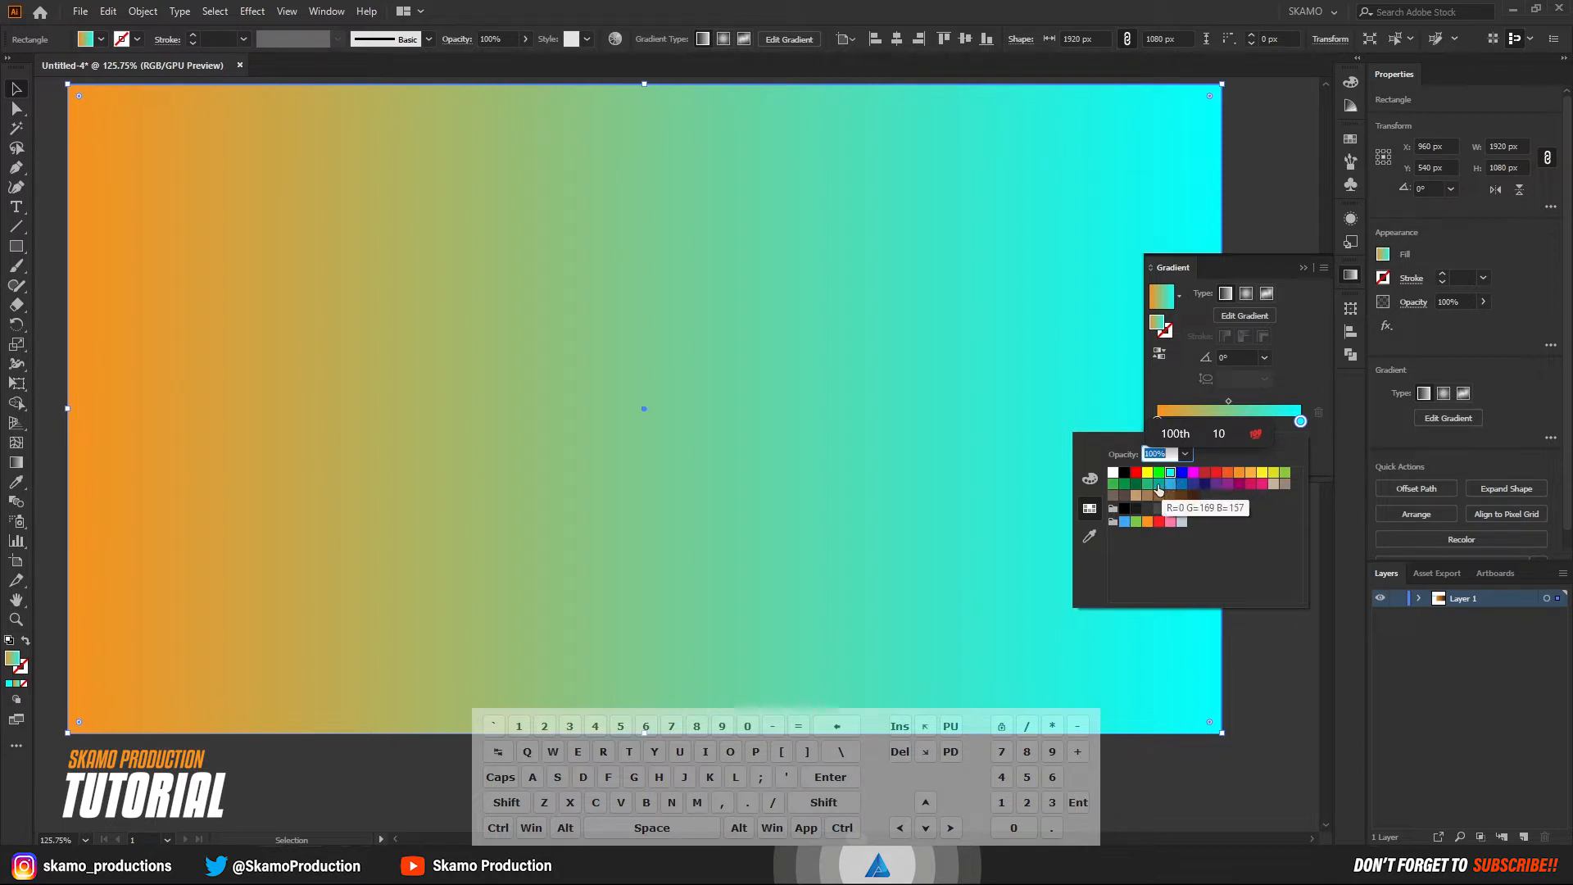
click(1124, 522)
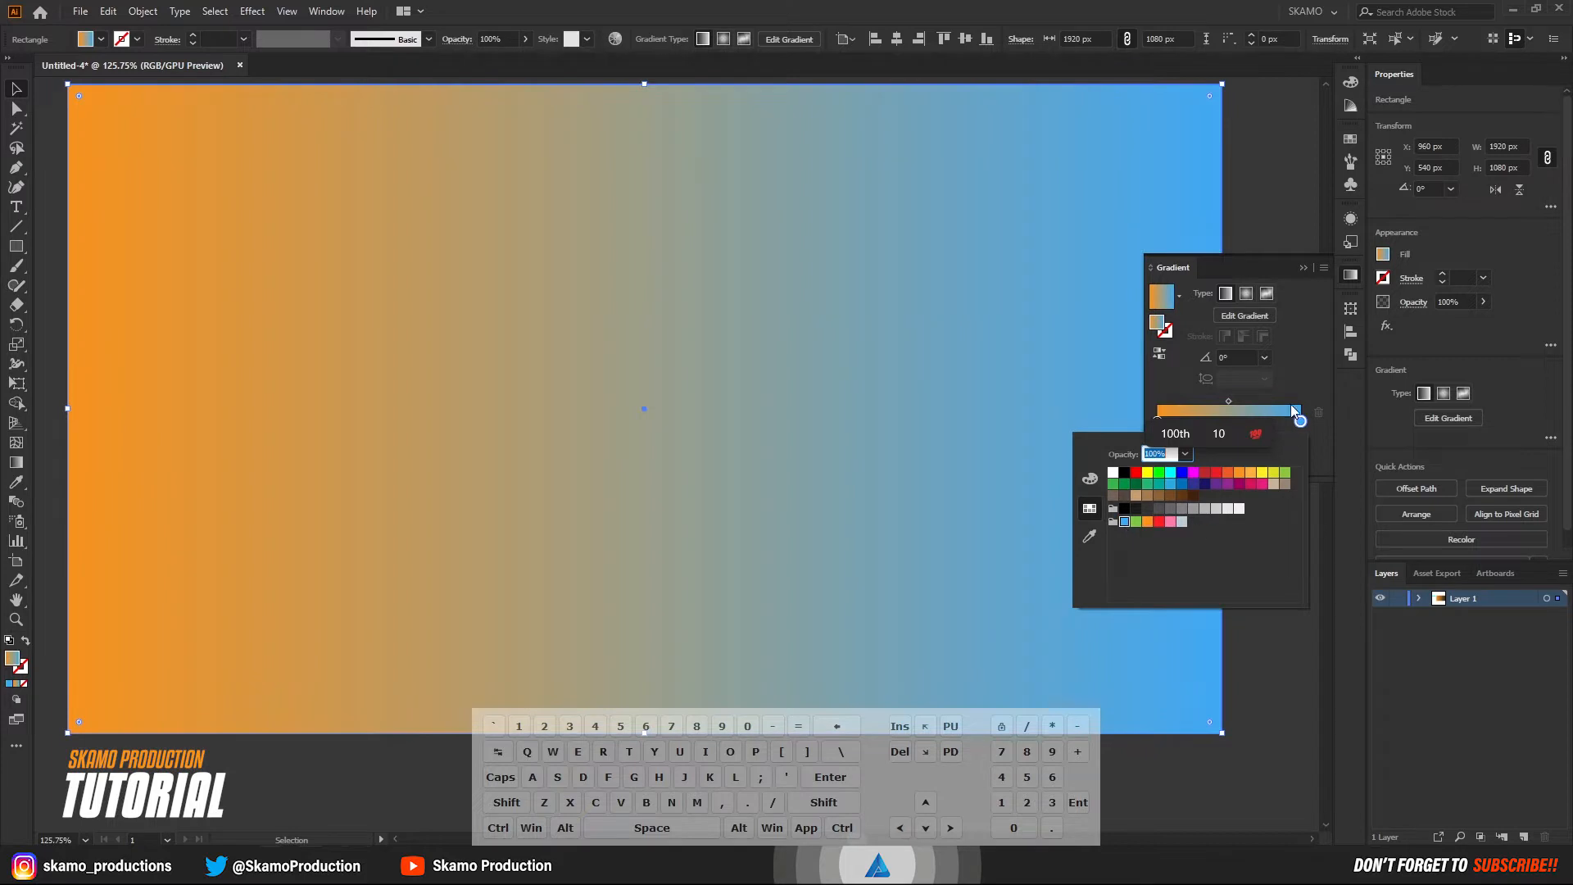
click(1305, 367)
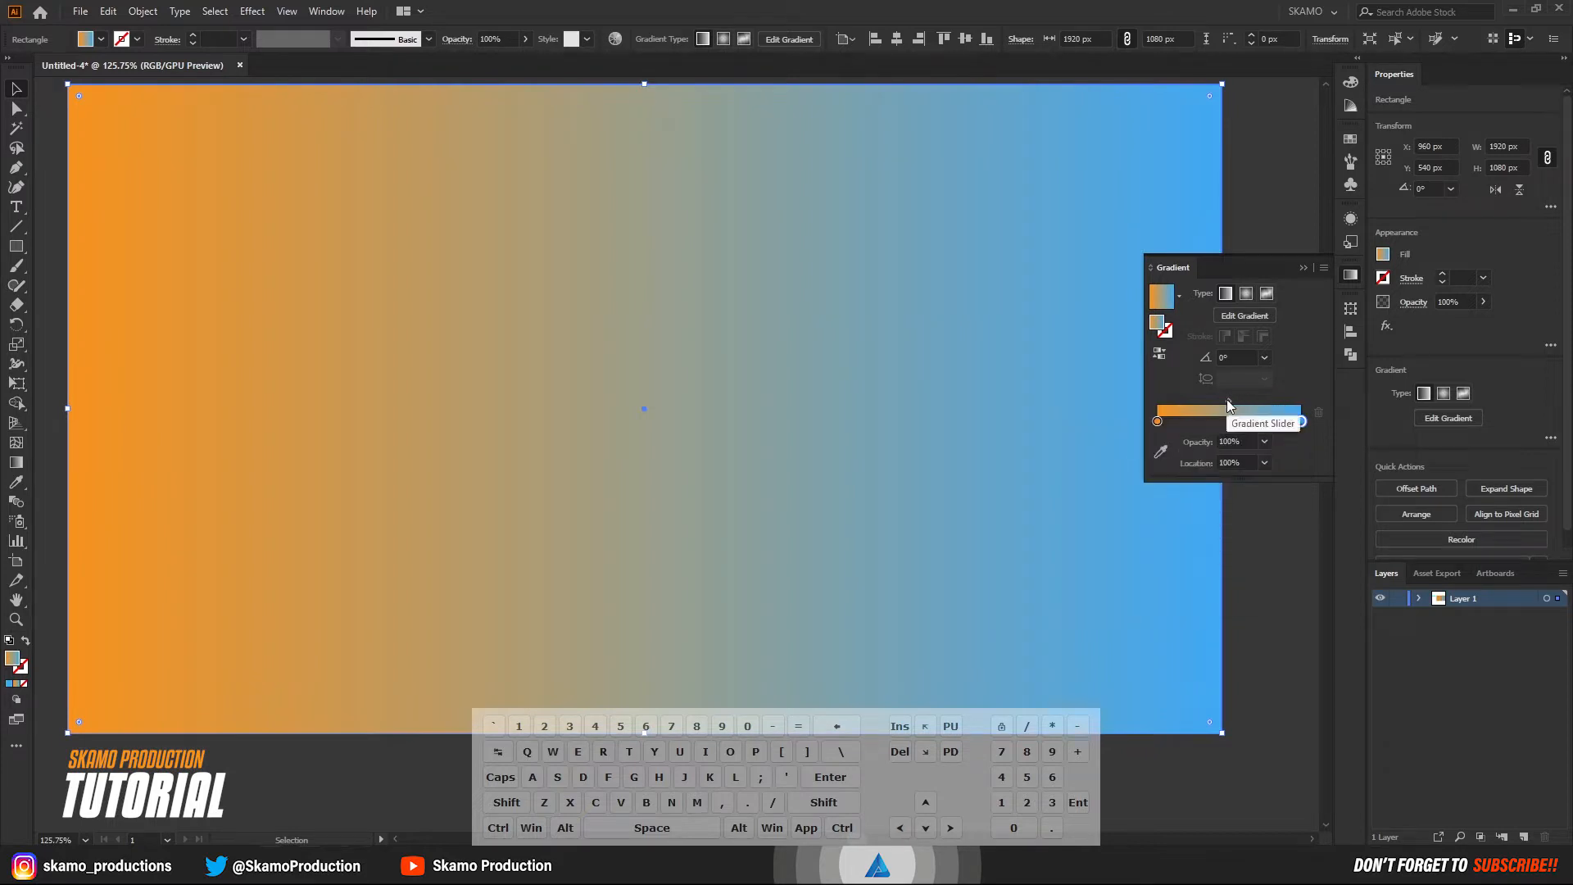
Shift the gradient midpoint to about 62% and run the gradient diagonally from the rectangle's upper-left corner to just beyond its lower-right corner, about -29.6°.
drag(1228, 400, 1247, 400)
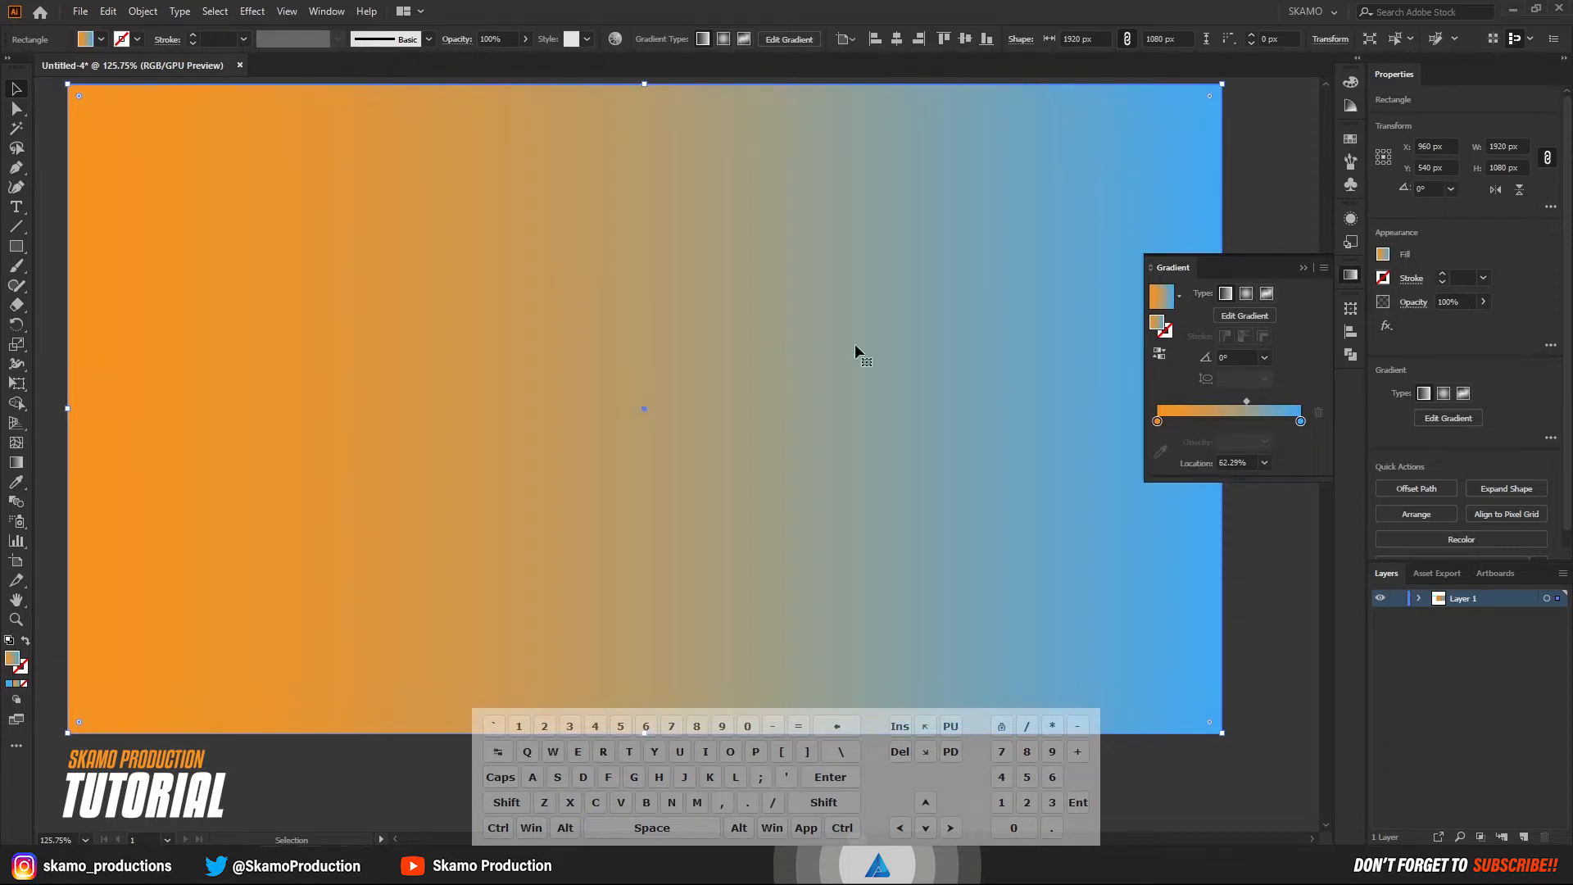
click(16, 463)
mouse_move(67, 85)
mouse_down()
mouse_move(1147, 676)
mouse_move(1289, 782)
mouse_up()
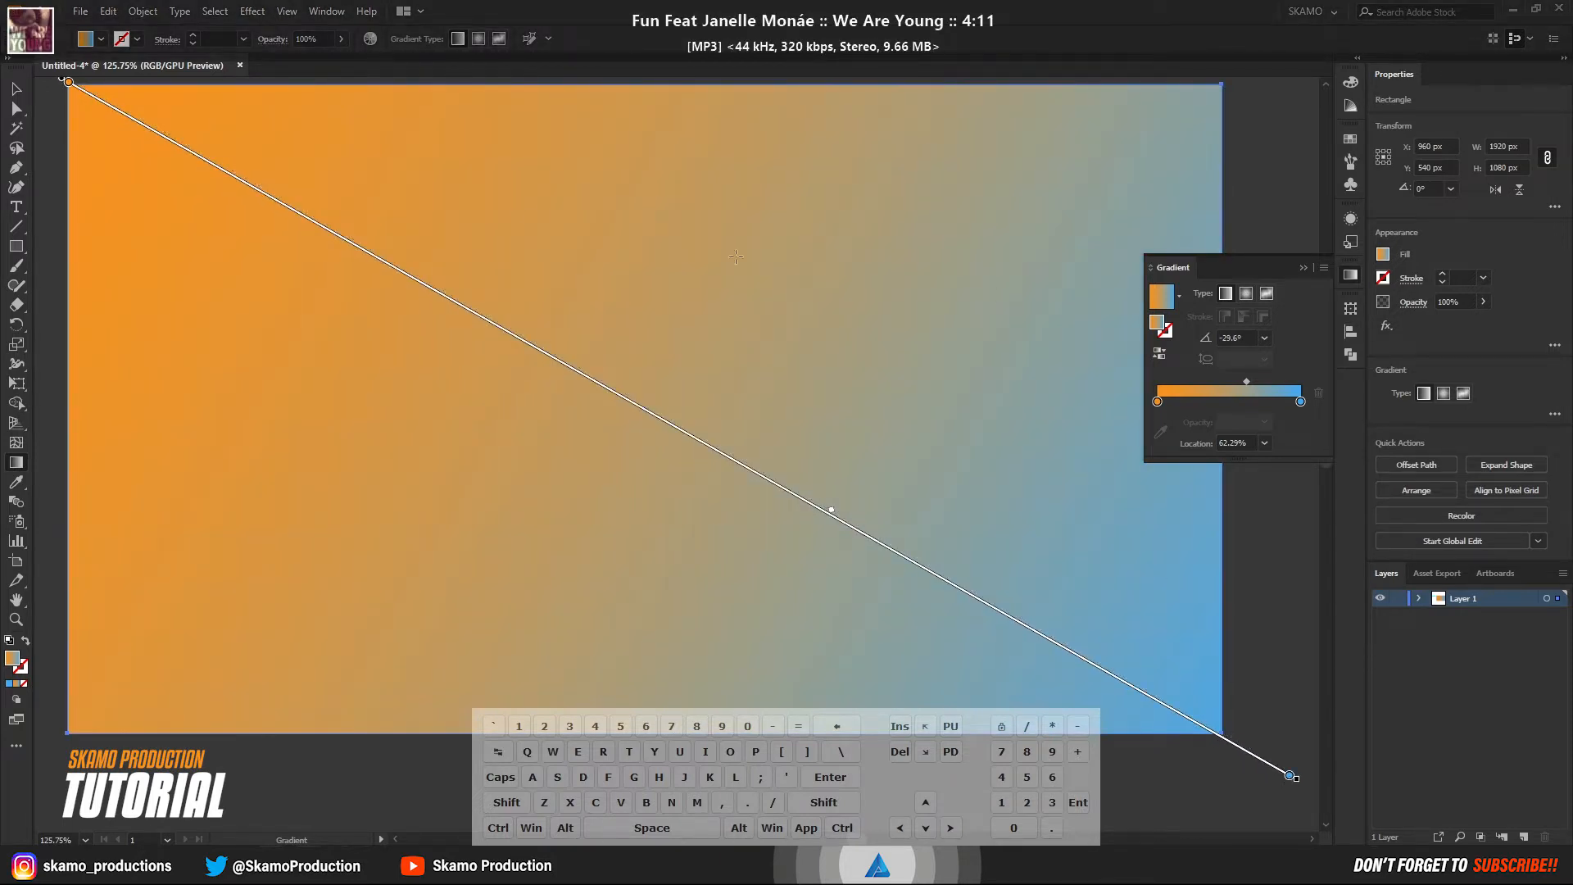
click(17, 92)
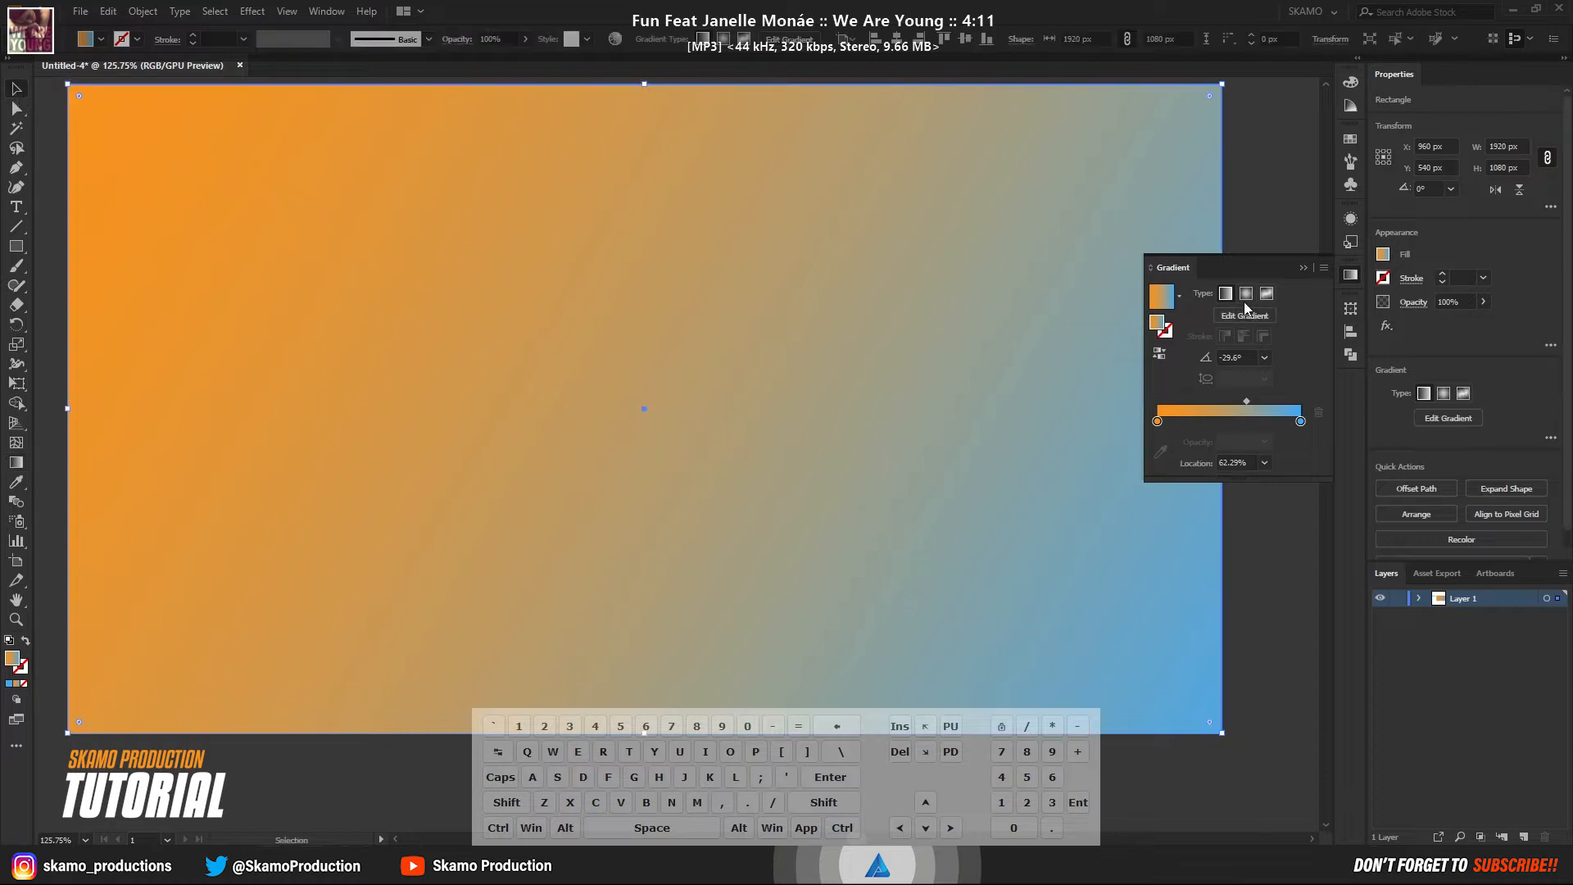
click(1302, 268)
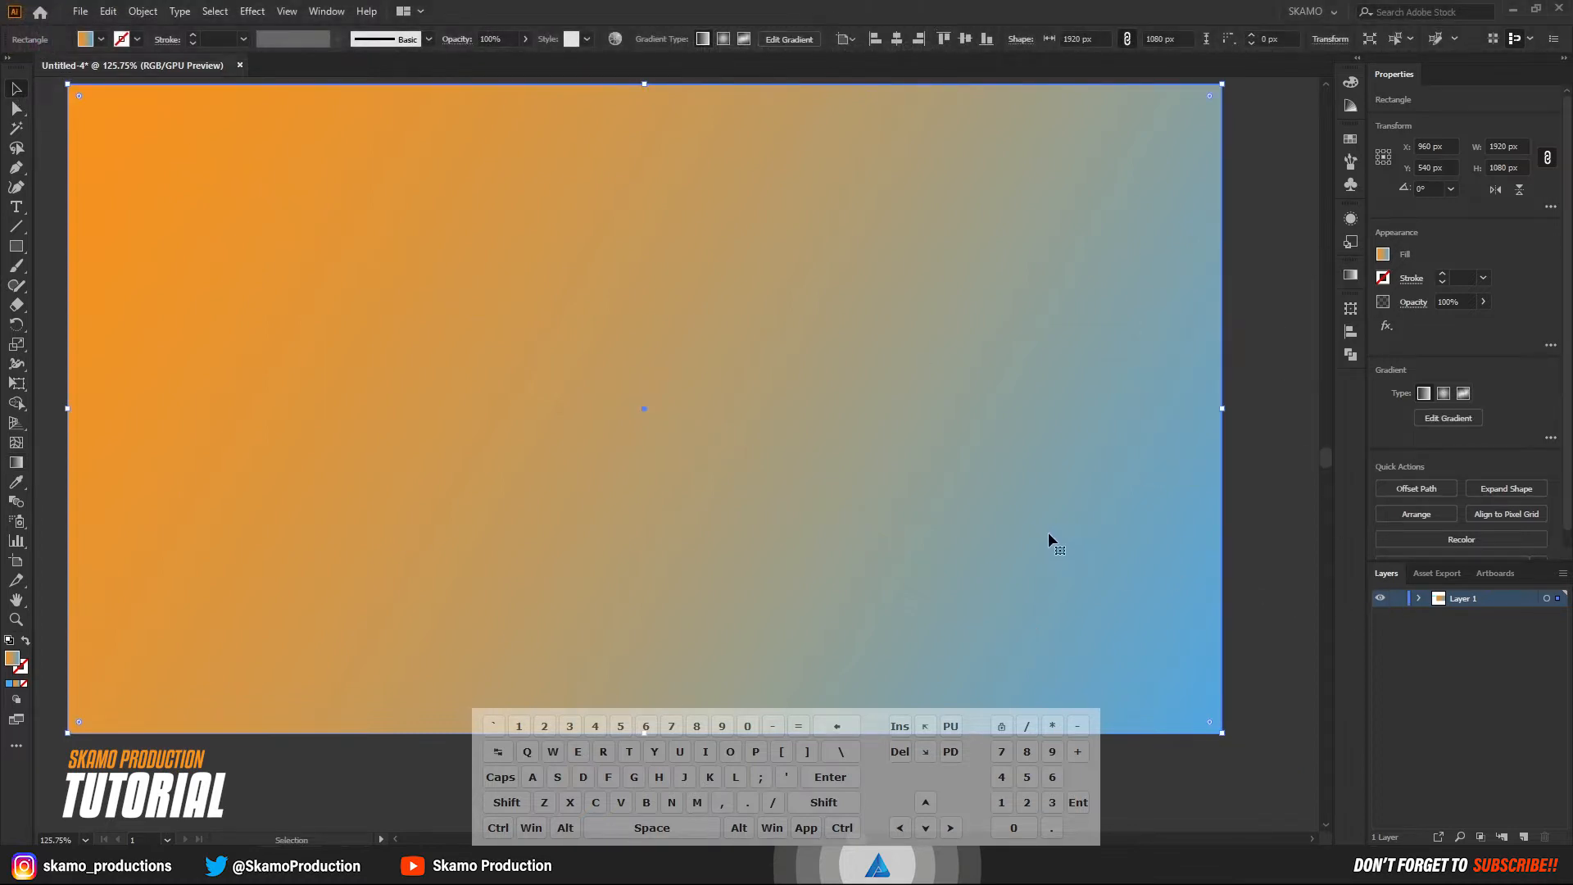
Move the gradient background rectangle to the bottom of Layer 1's stacking order and lock it.
click(1418, 598)
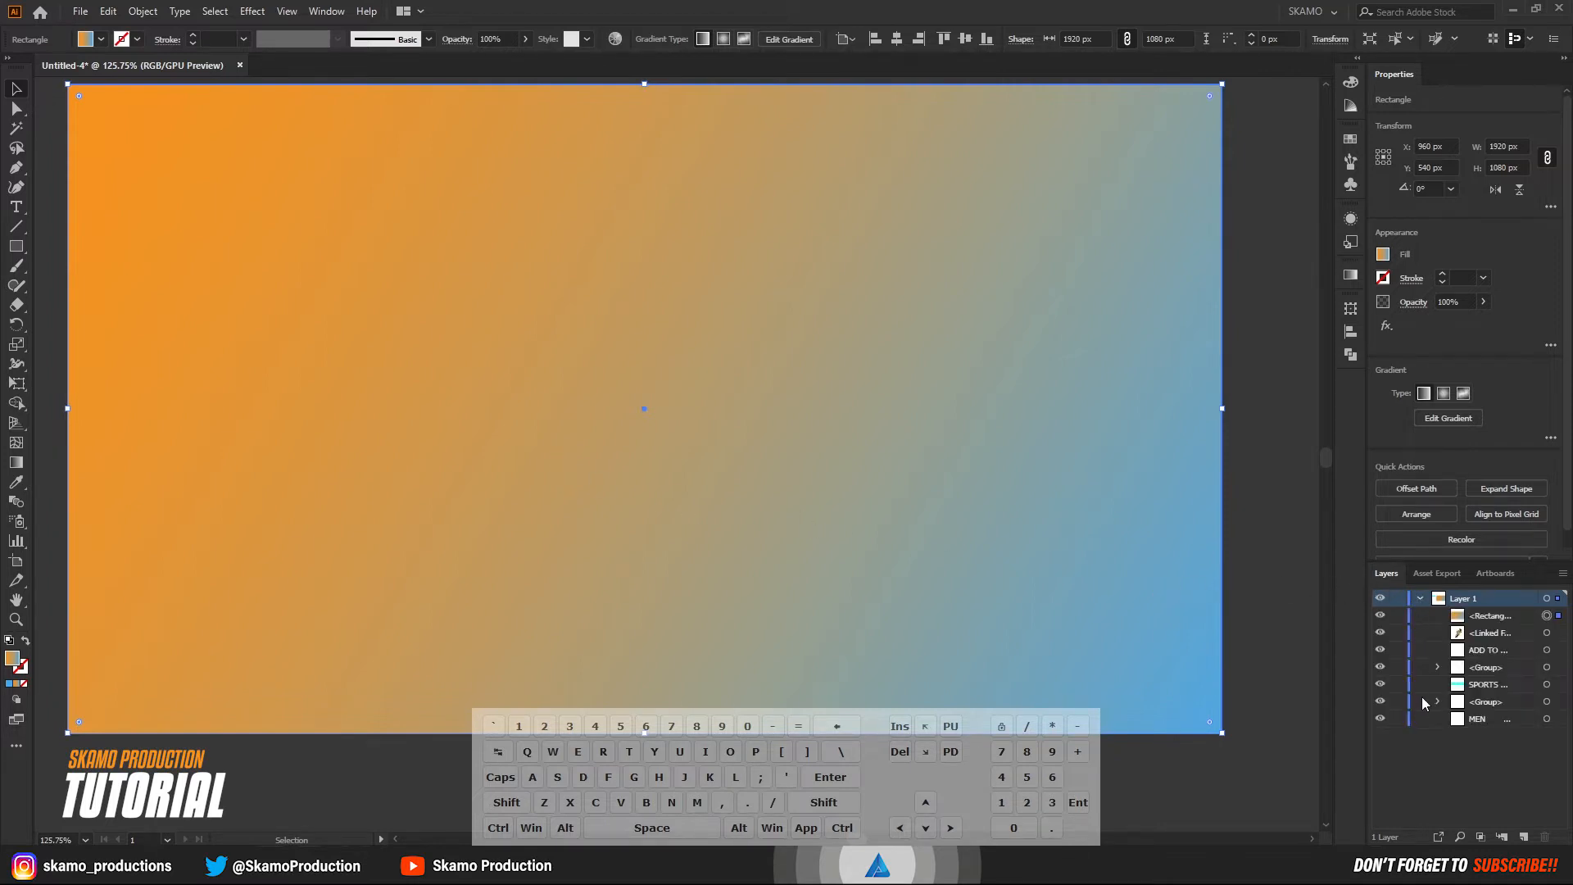
click(1396, 616)
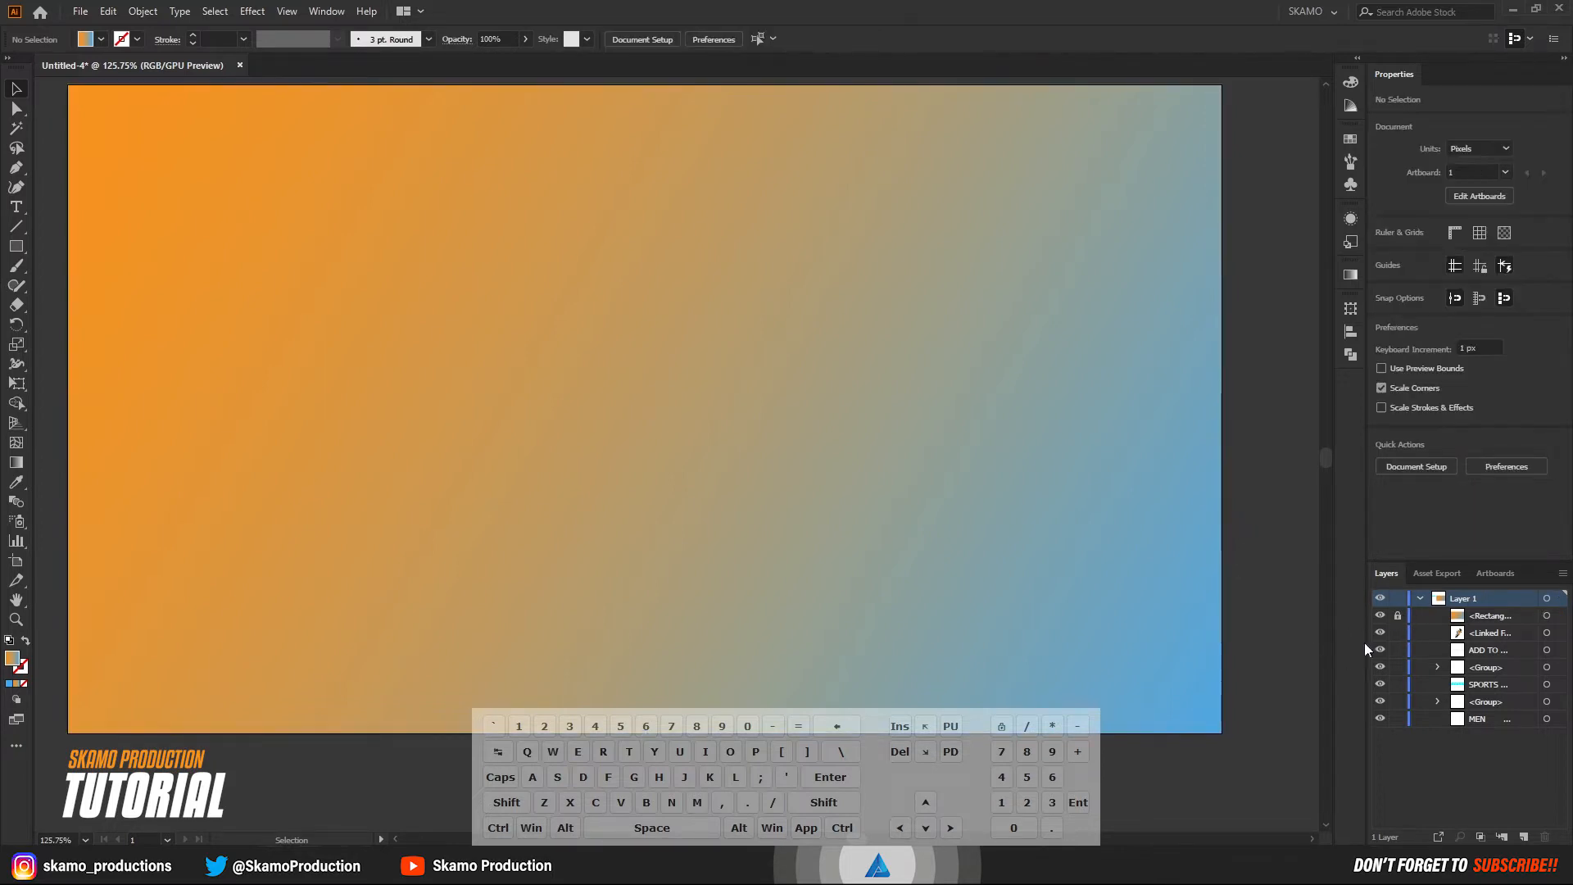
click(1397, 616)
click(1554, 617)
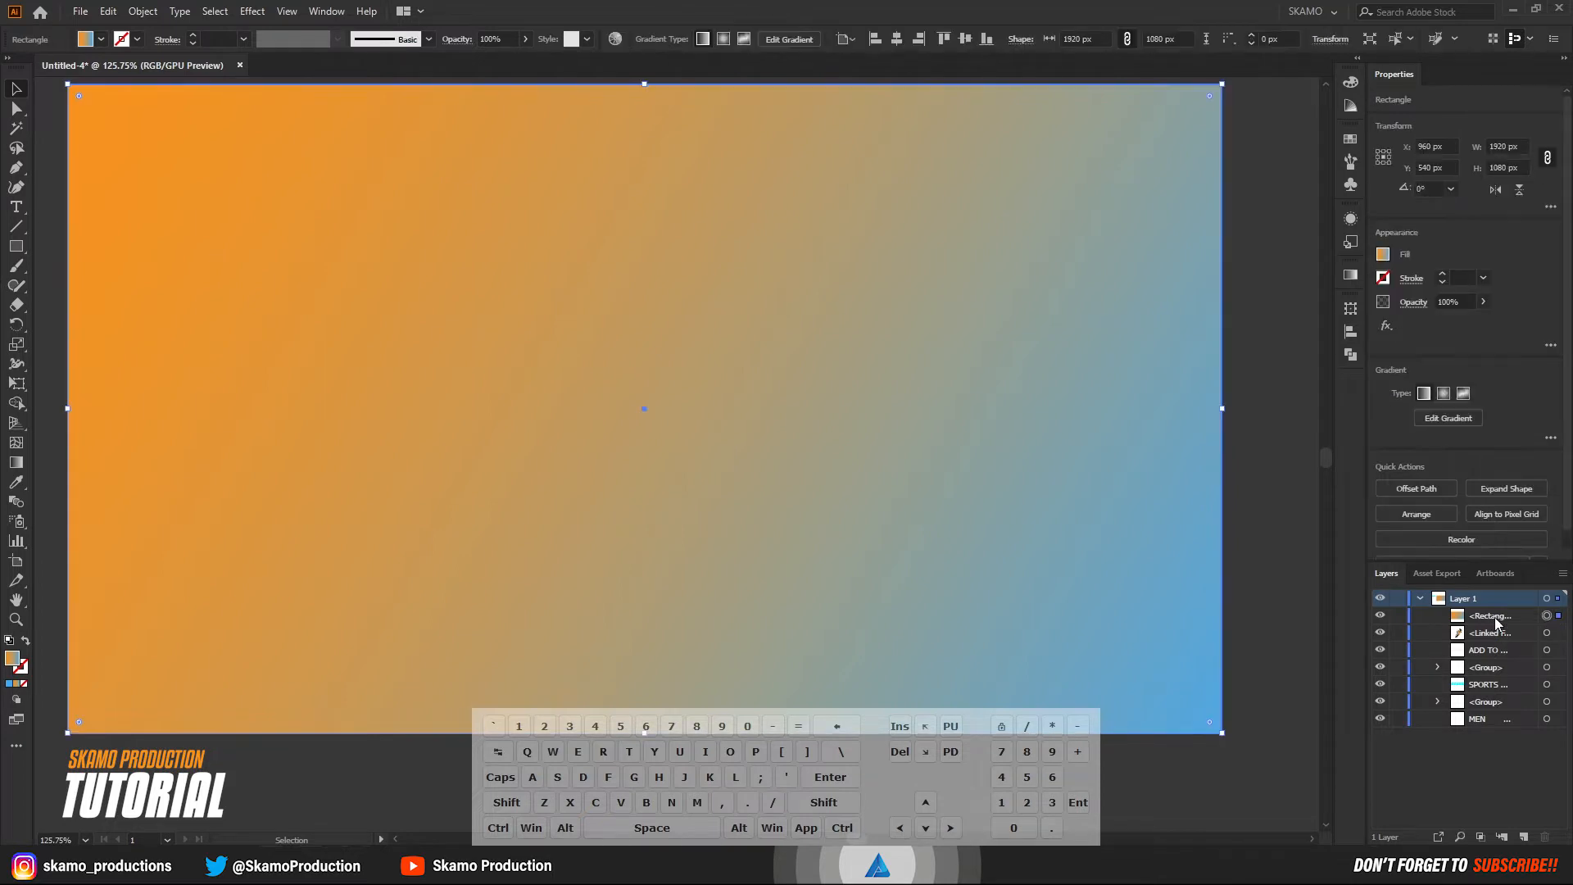
drag(1494, 620, 1495, 733)
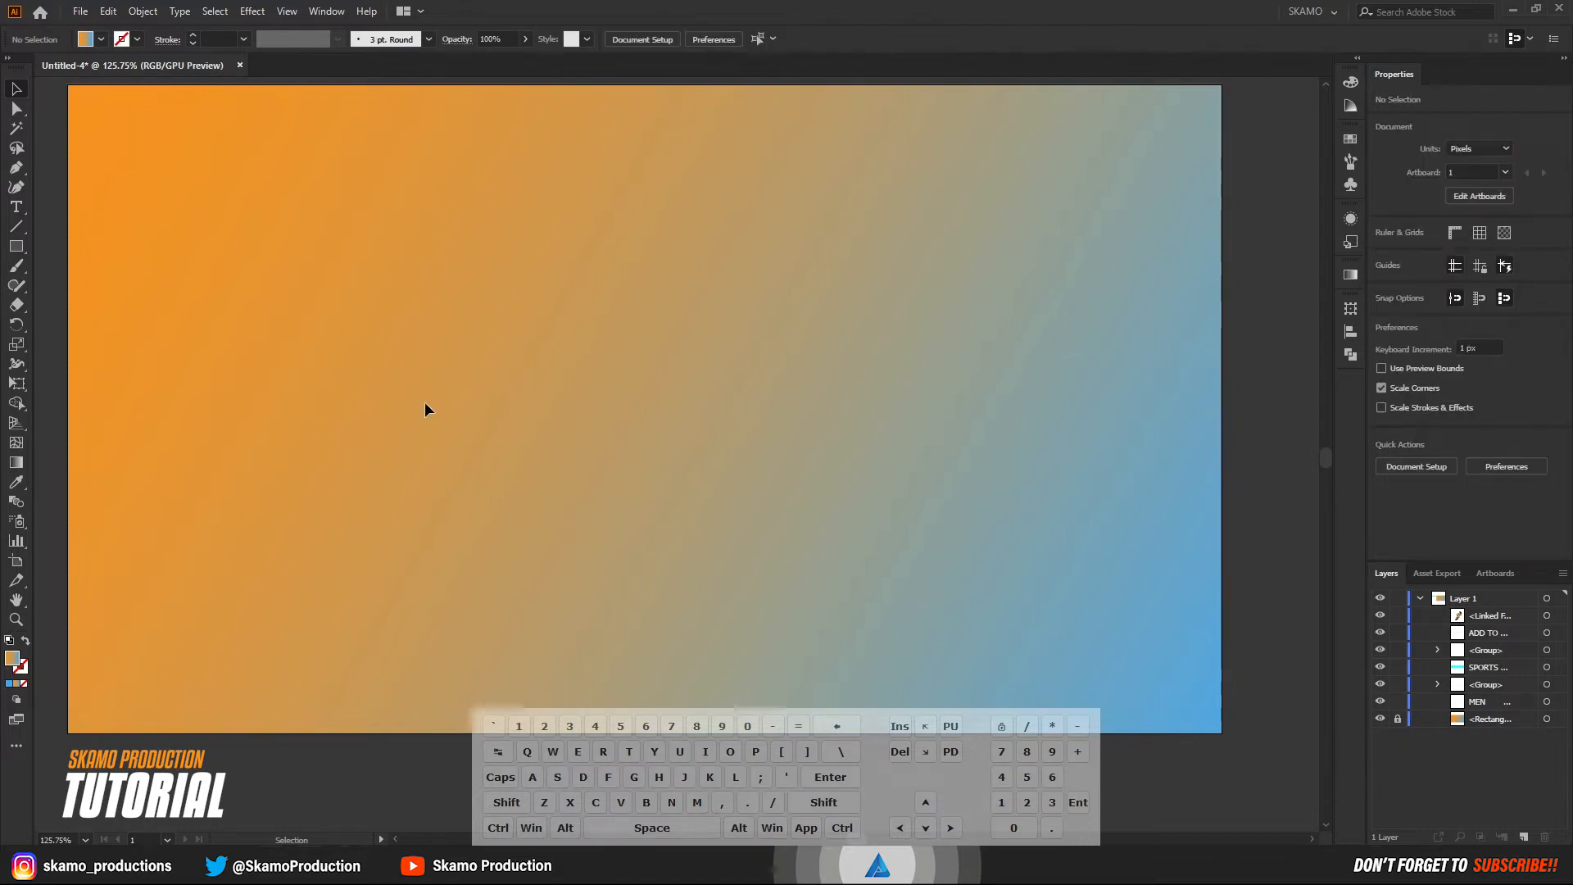
Draw a circle about 666 px in diameter near the artboard's center and switch its gradient fill to a solid color.
drag(15, 246, 67, 283)
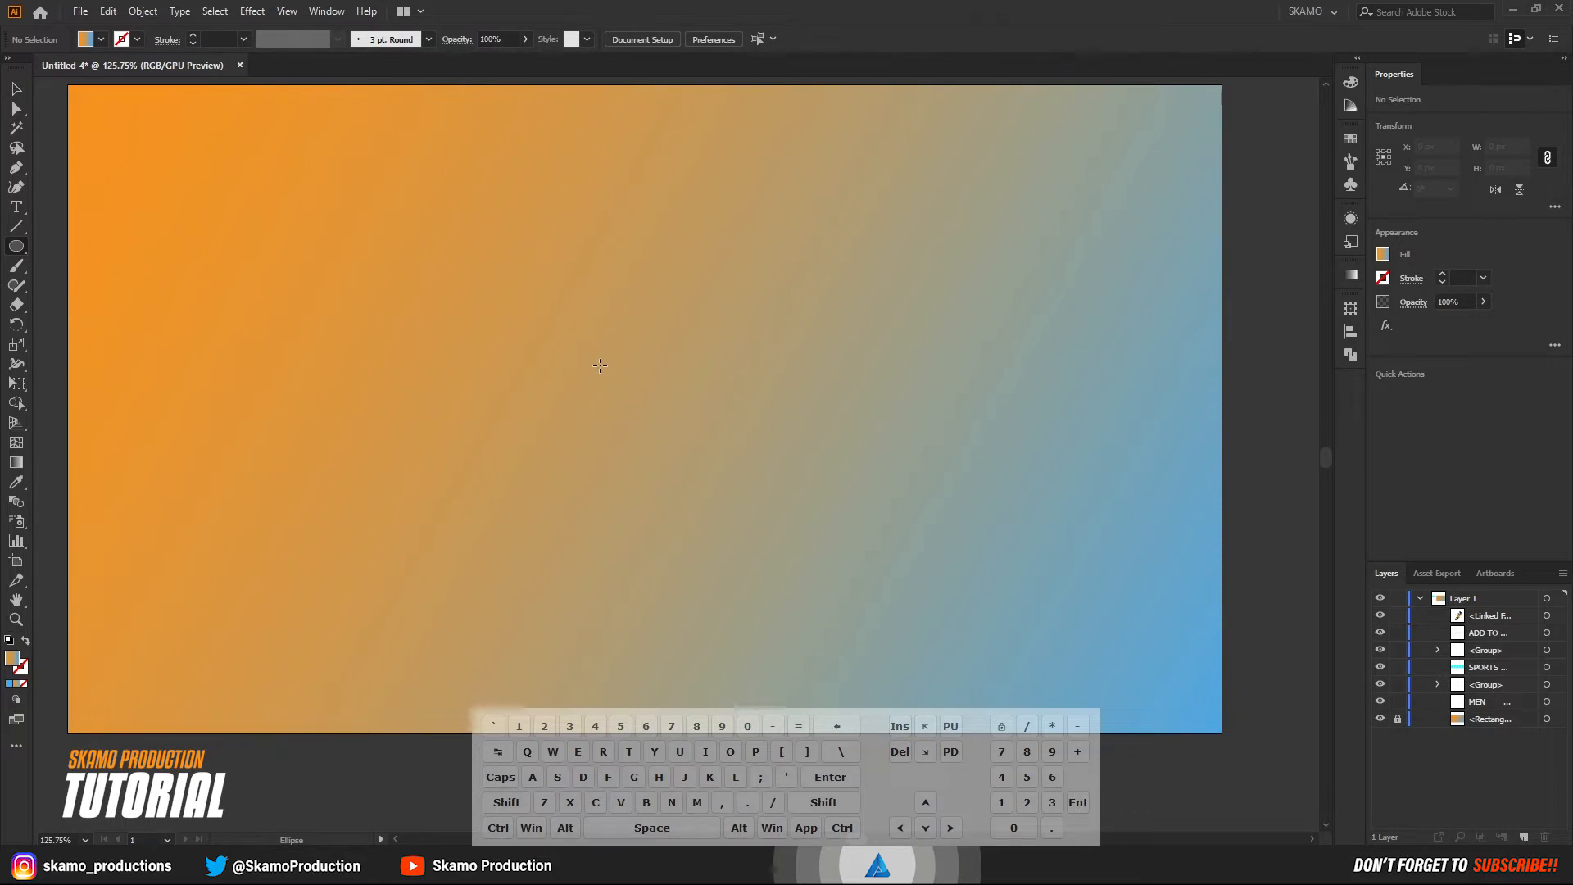
drag(600, 365, 800, 564)
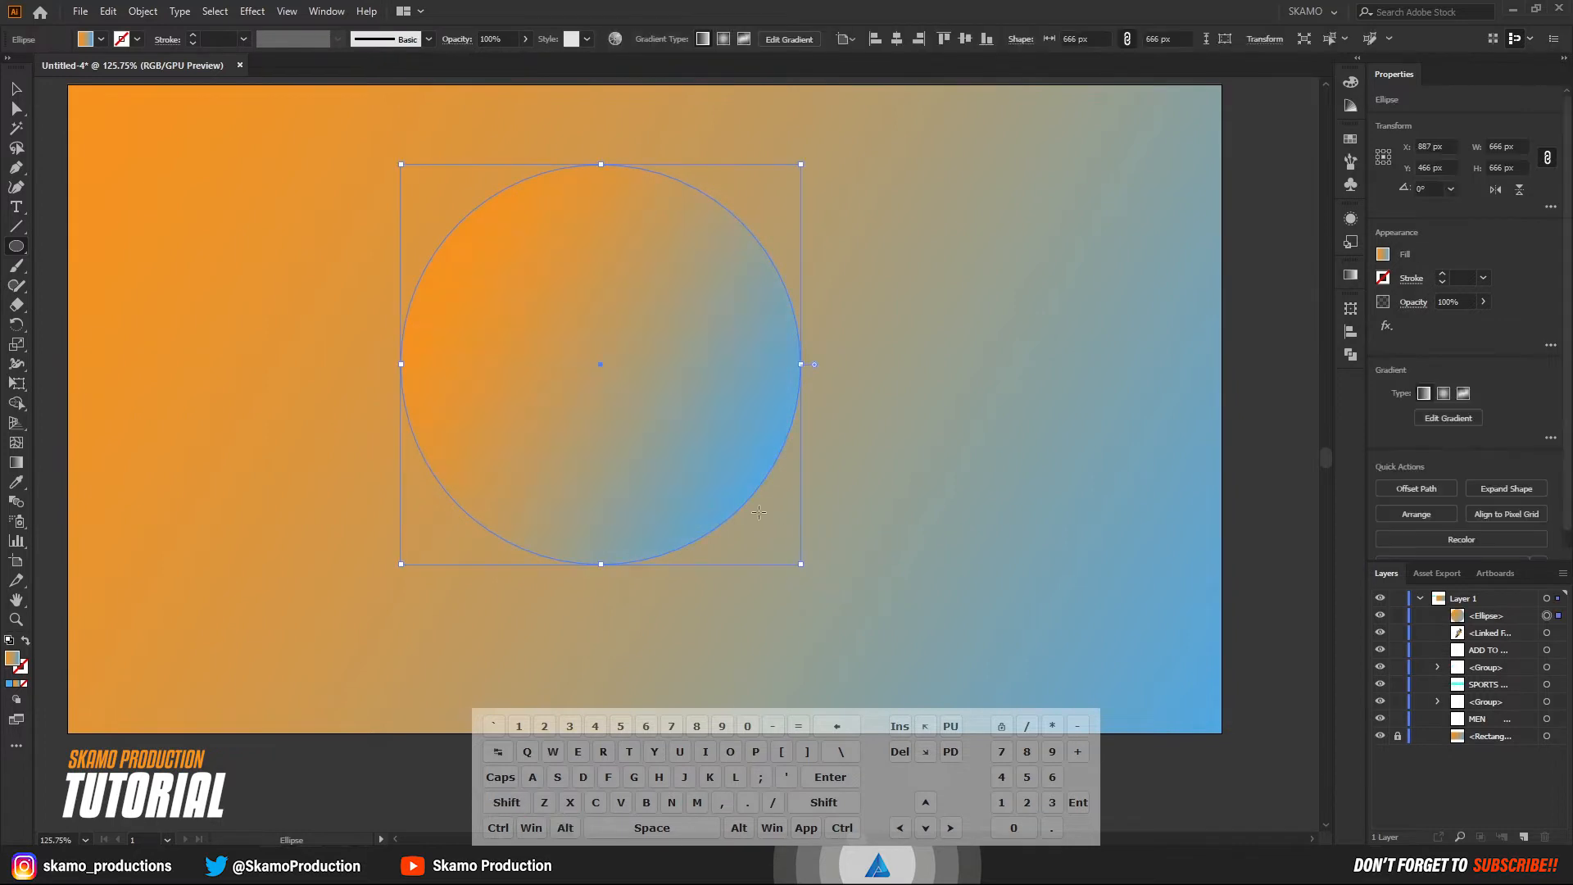
click(9, 683)
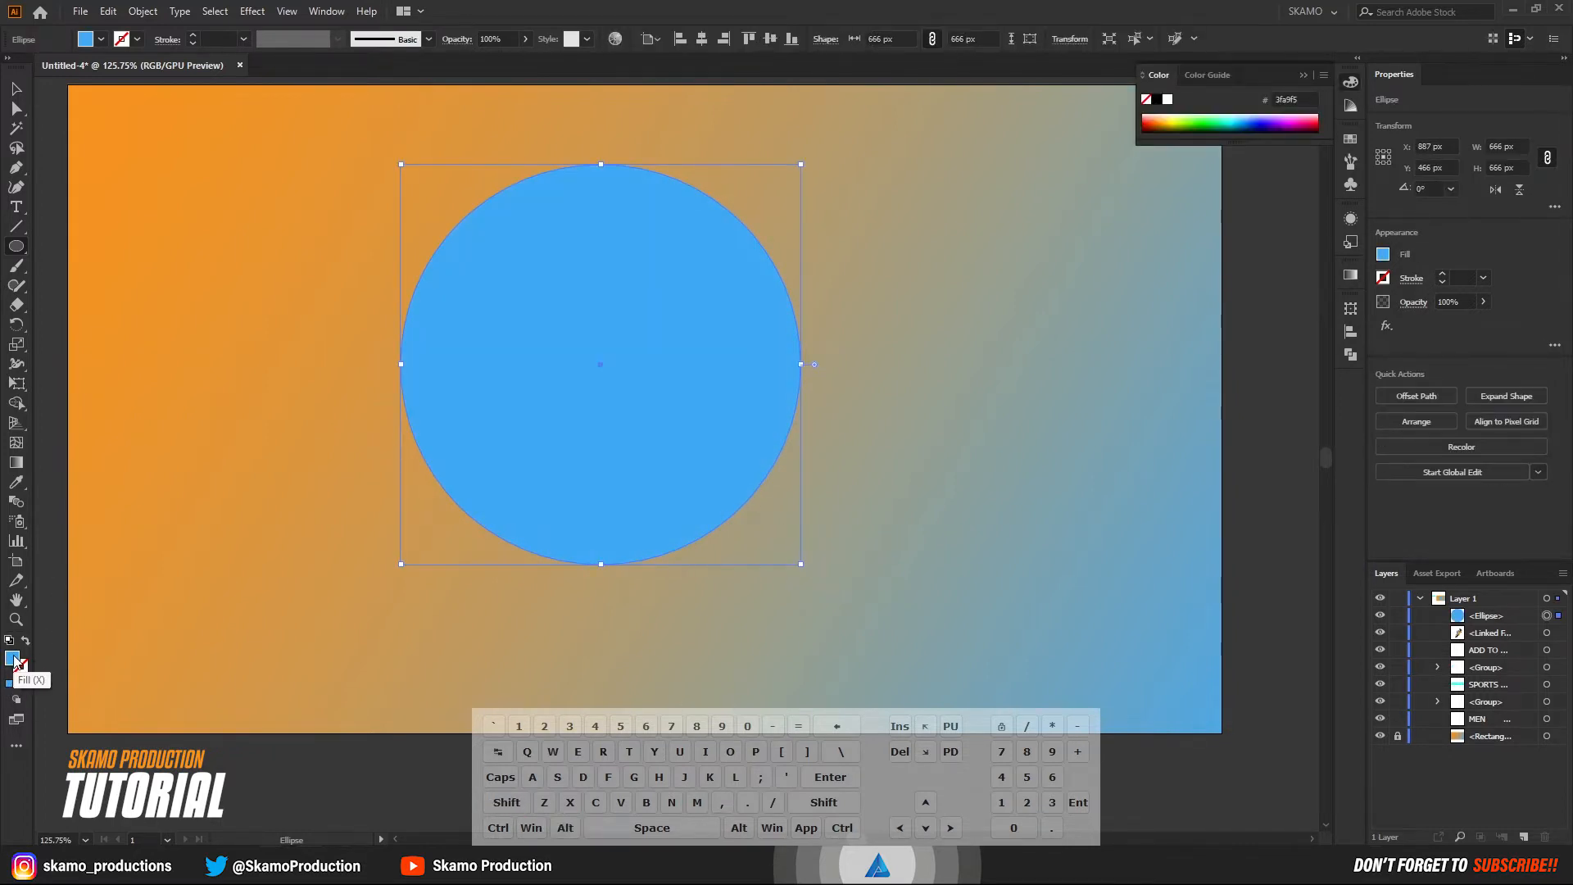
Set the circle's fill to the dark navy color 041723.
double_click(14, 660)
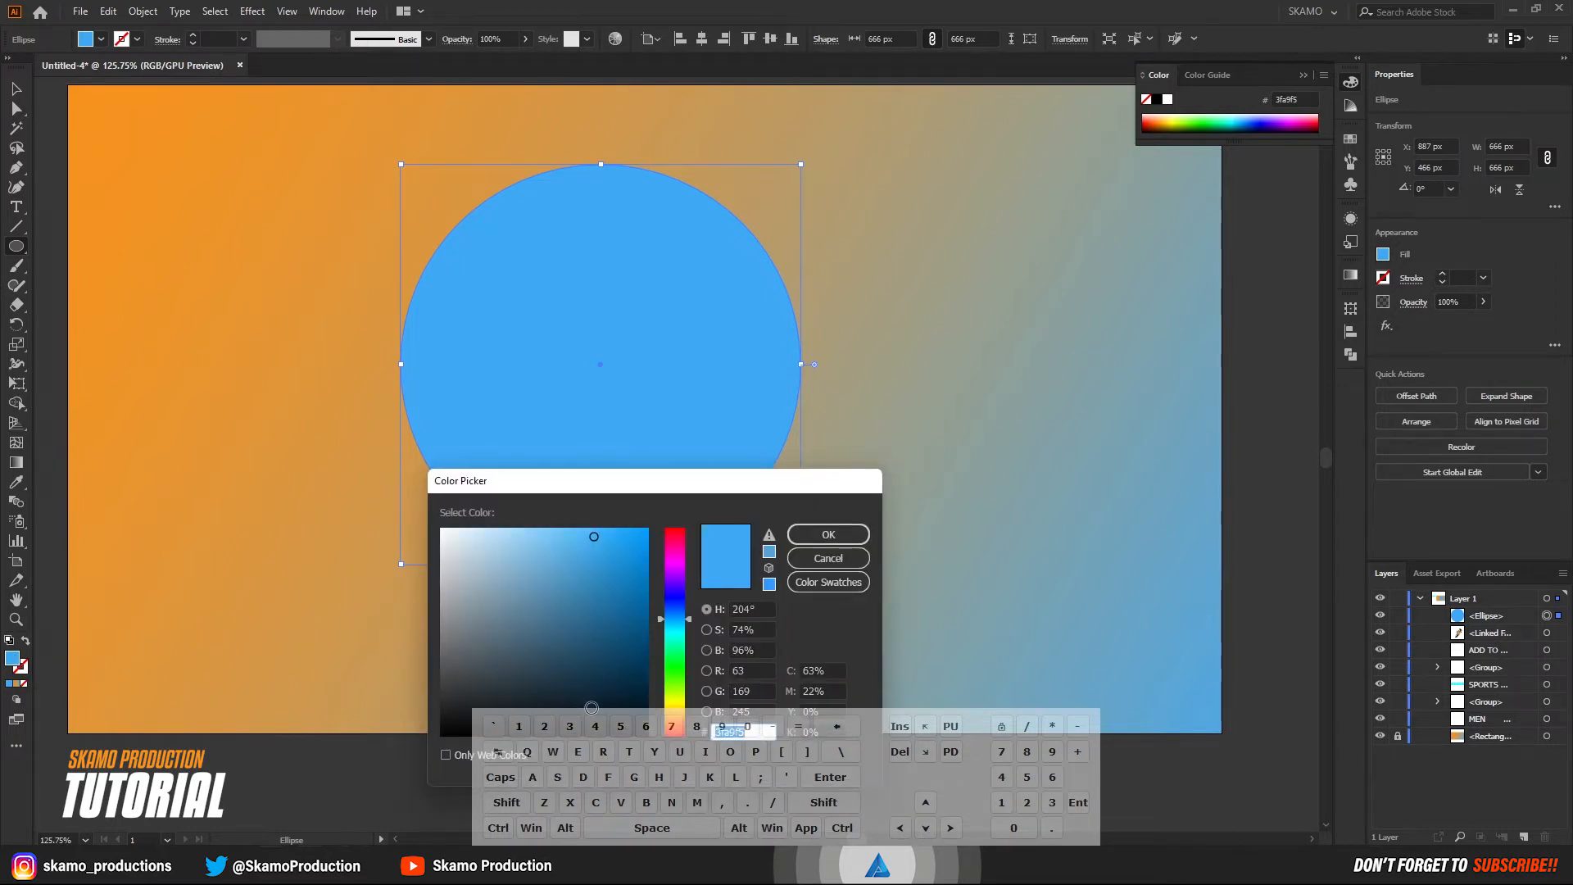
text(091821)
drag(604, 484, 921, 337)
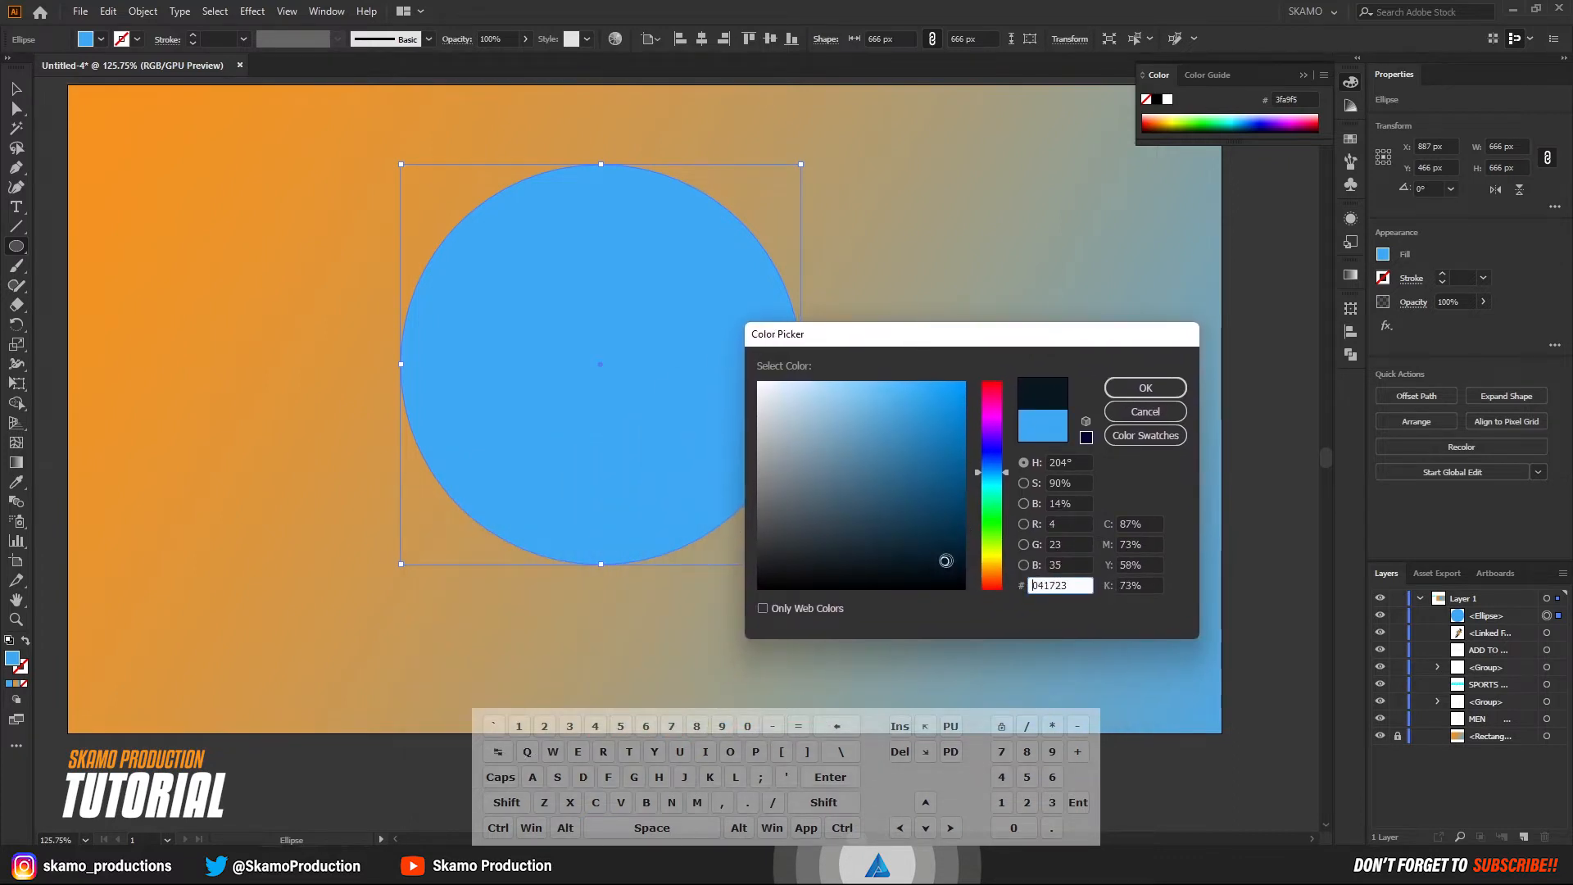
click(1145, 387)
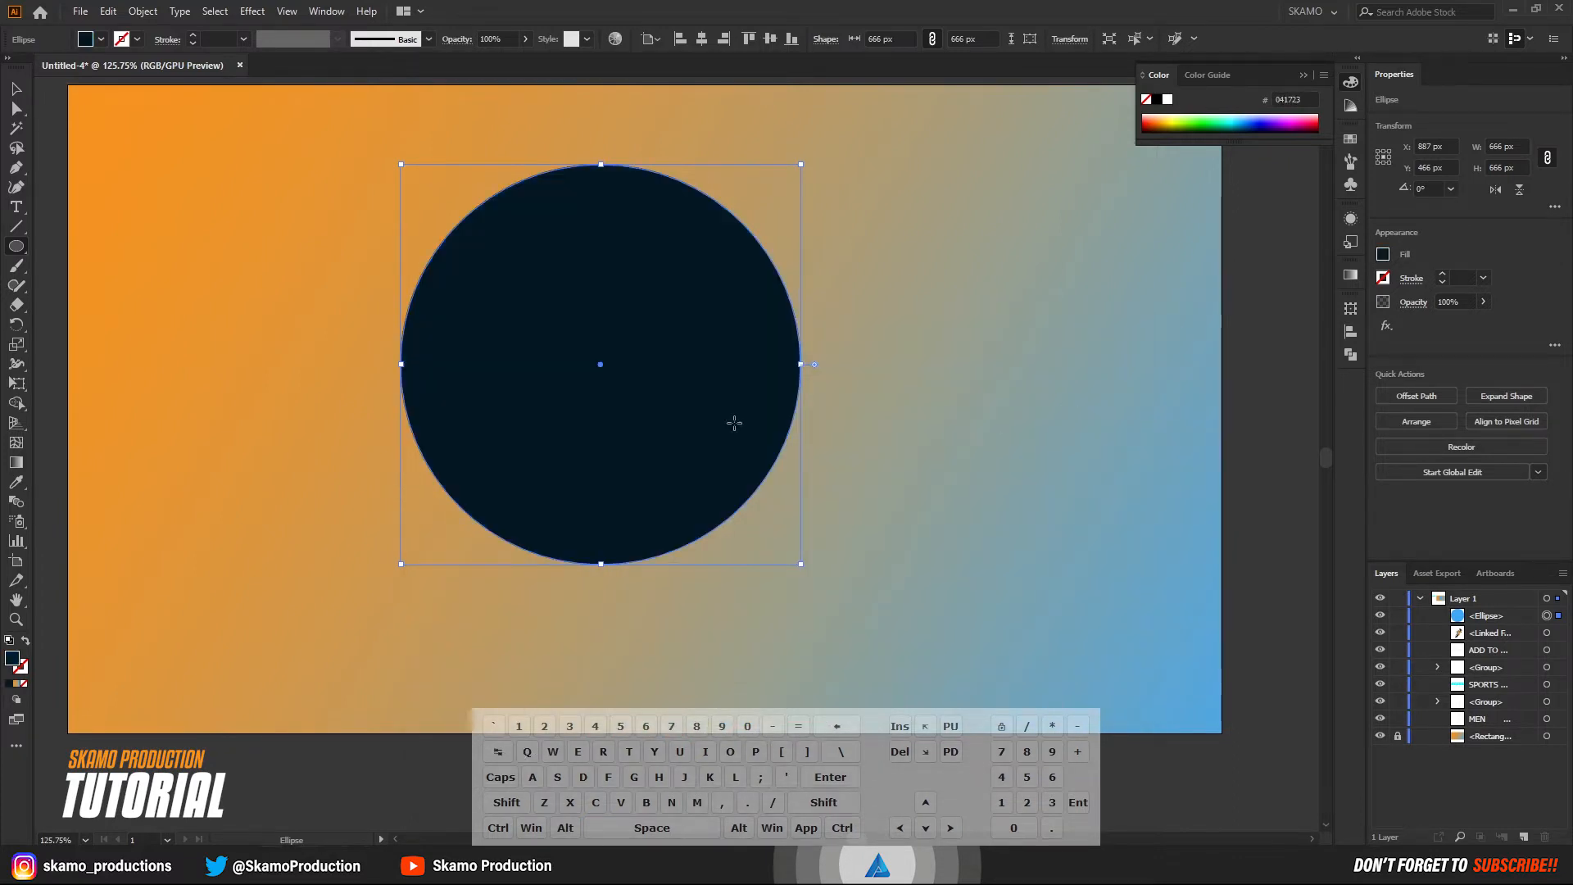
Move the circle to the artboard's right half, about X 1401 px, Y 500 px, and set its fill to 041b26.
key(v)
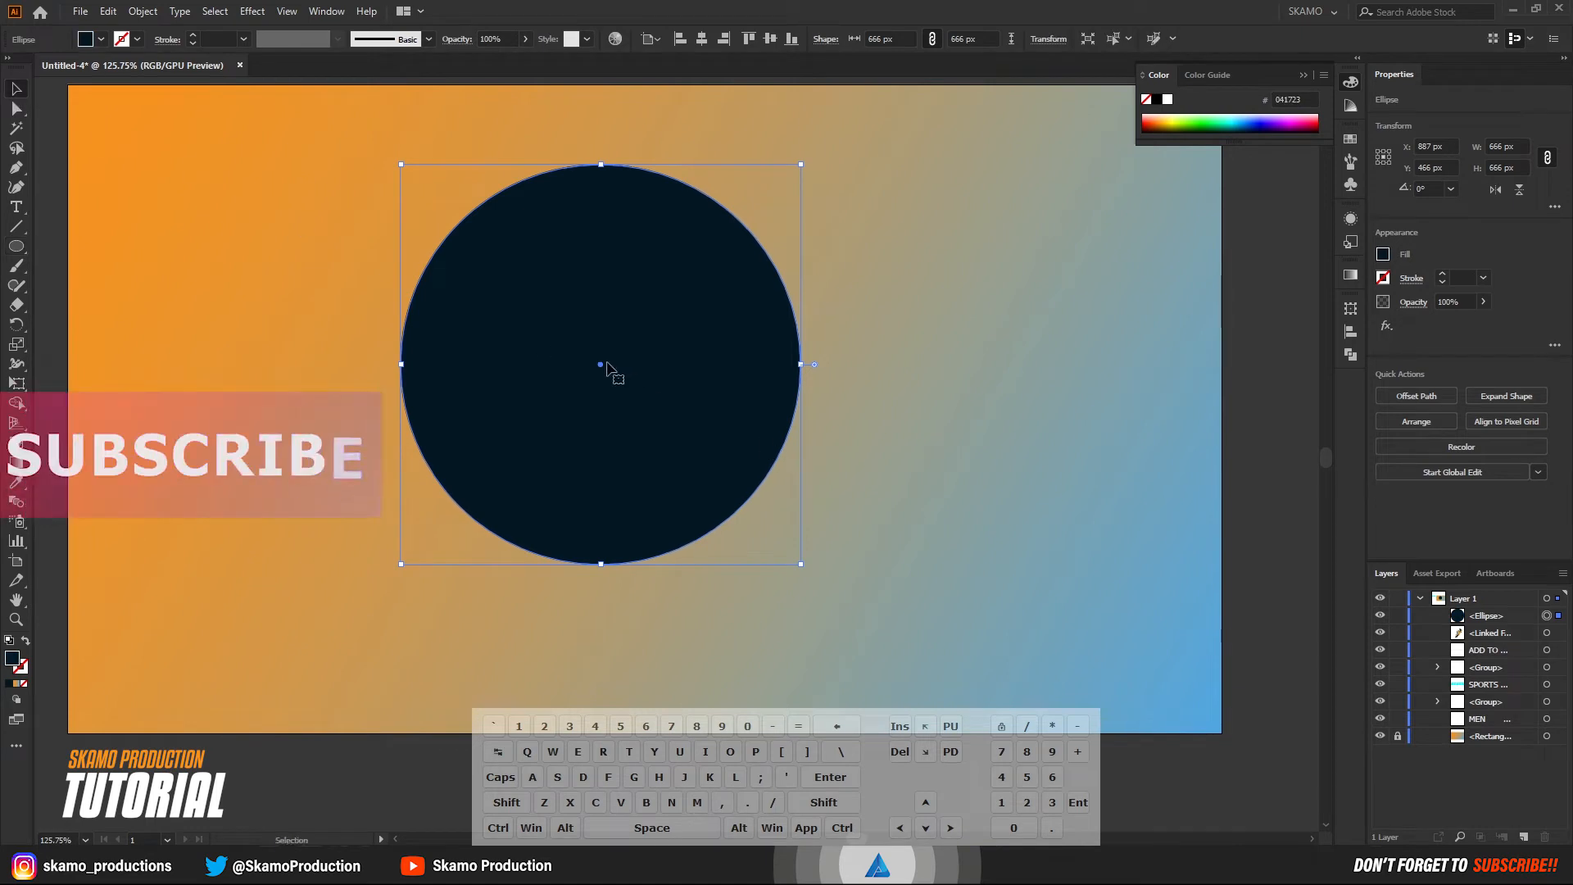
drag(607, 366, 908, 387)
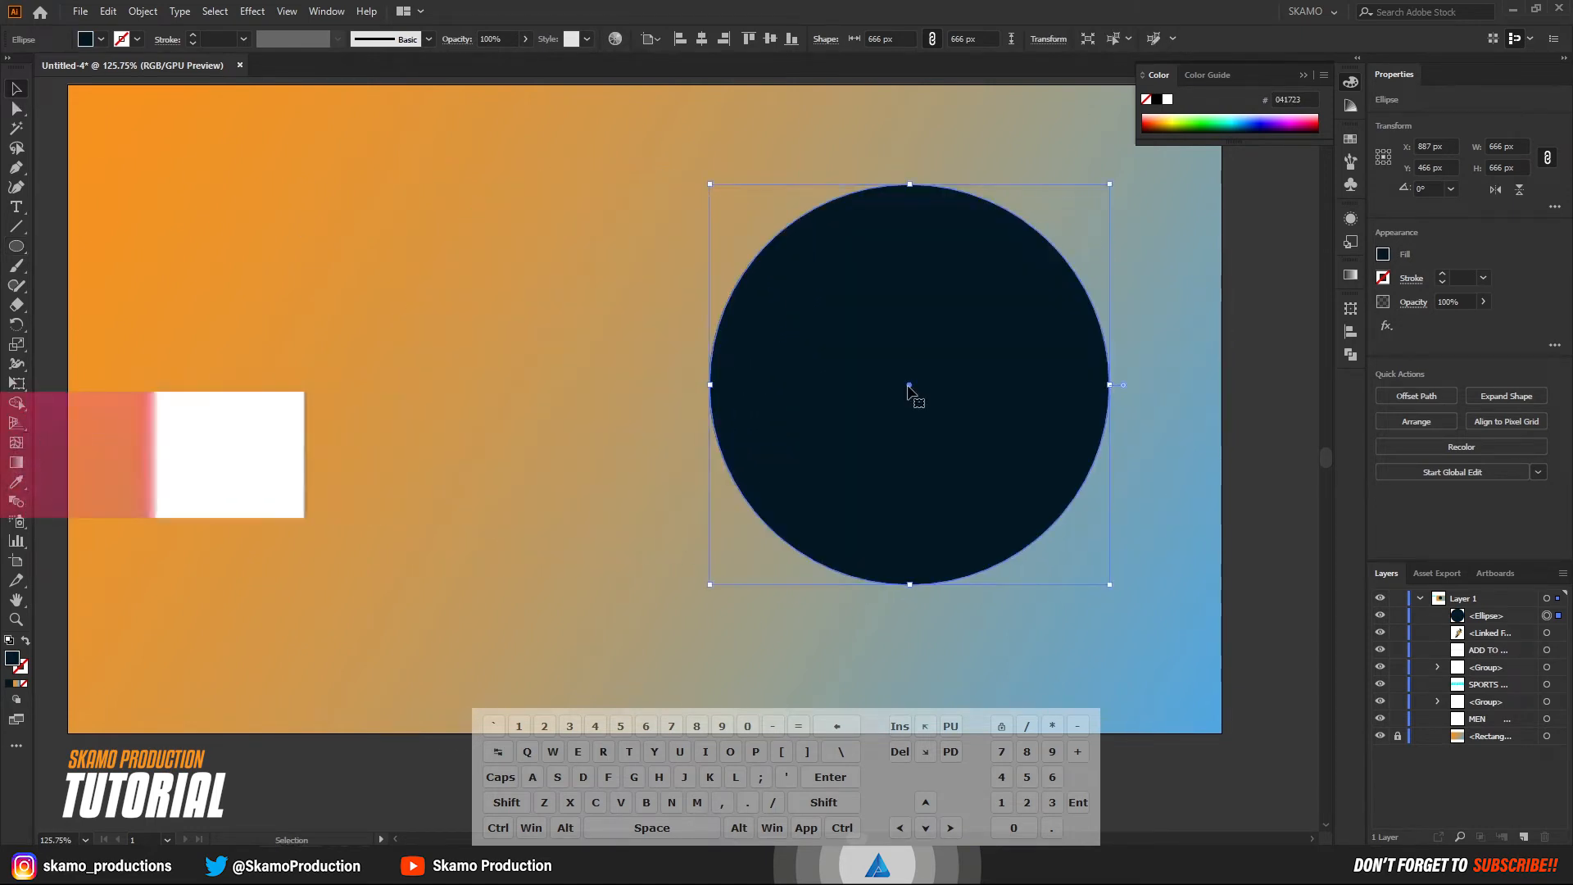
double_click(12, 658)
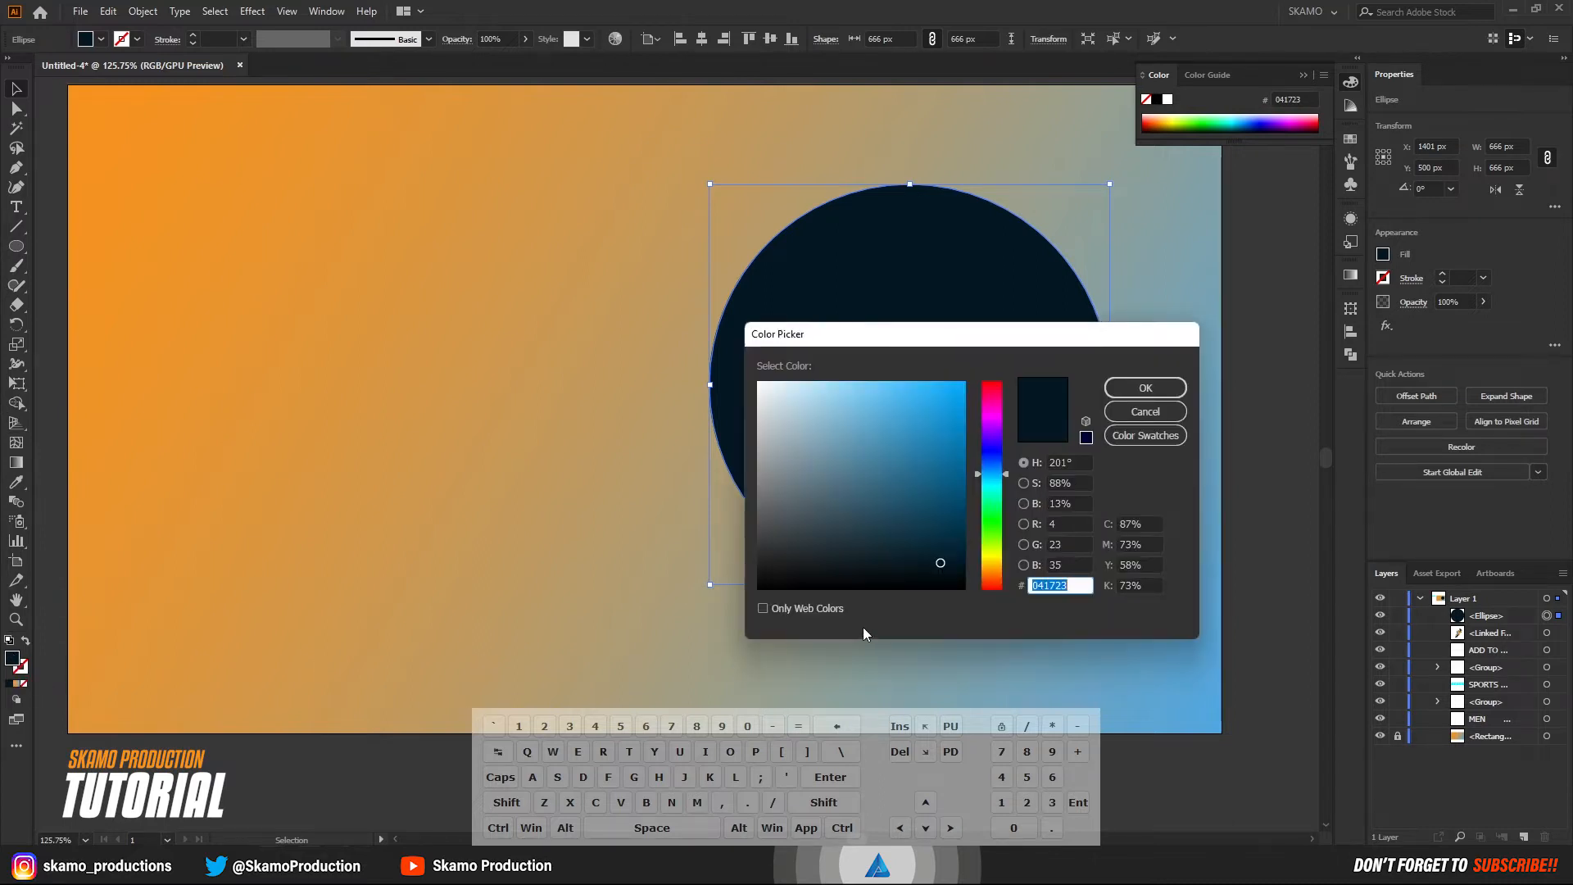
click(944, 560)
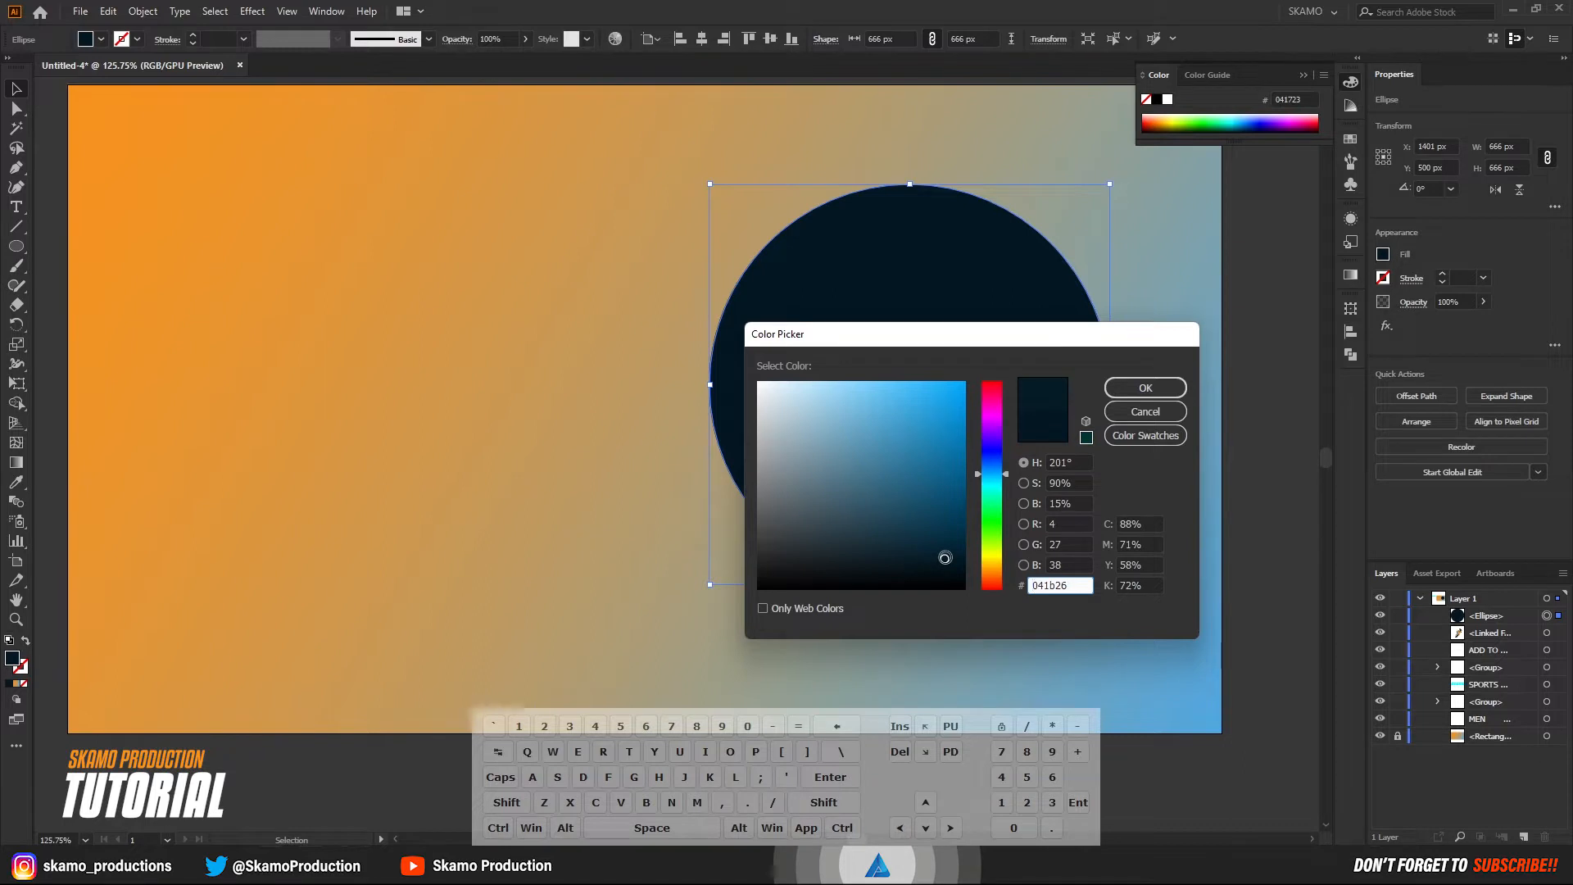
click(1144, 389)
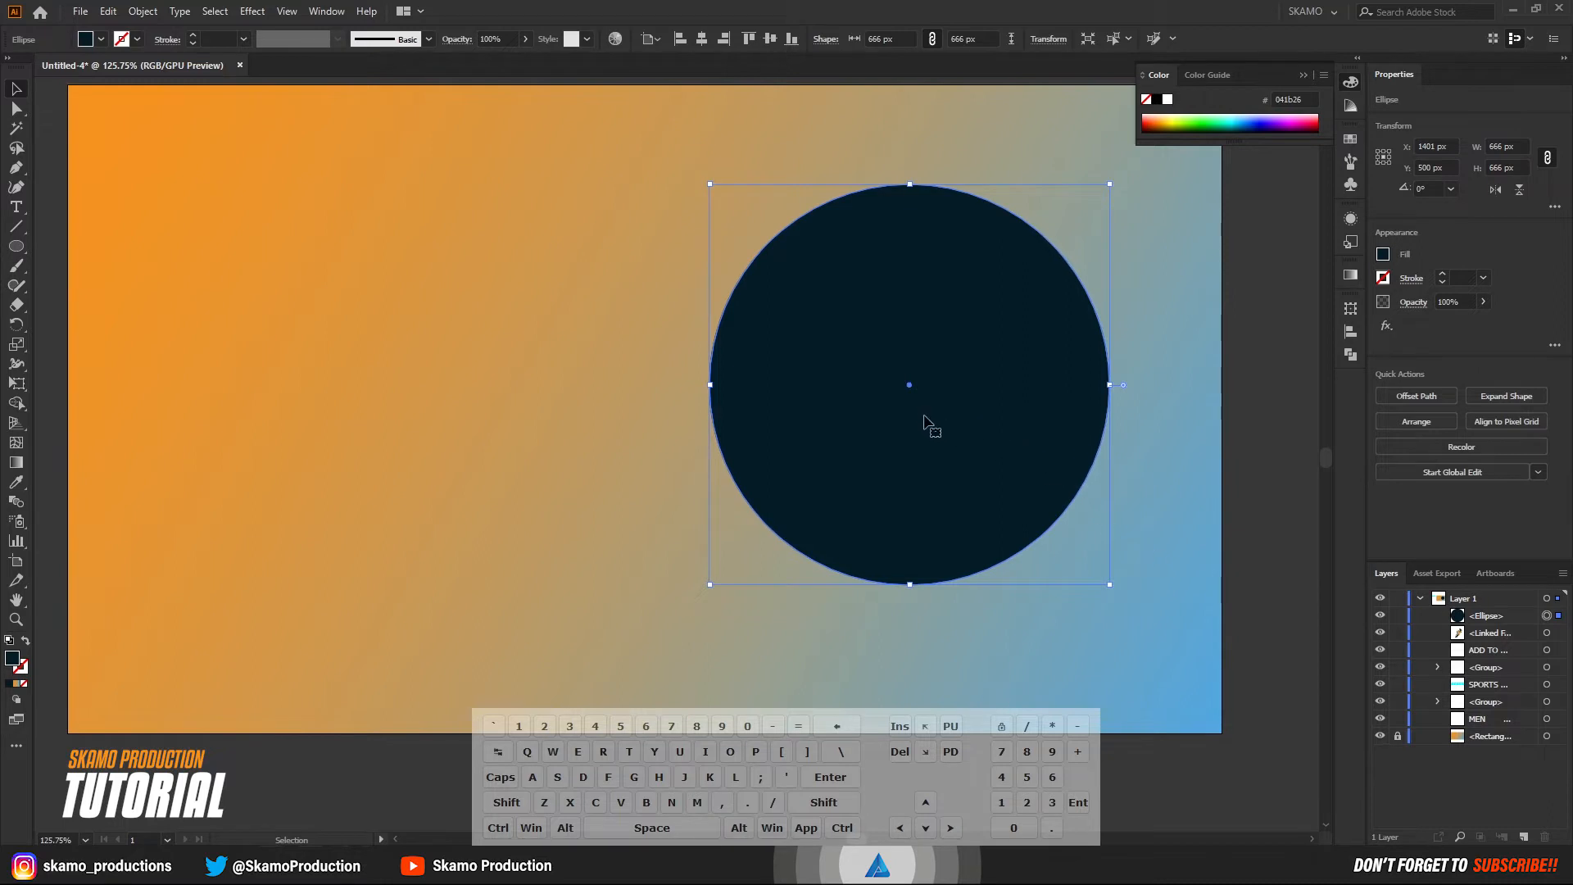
Copy the dark circle and paste the copy directly in front of it.
click(108, 12)
click(148, 94)
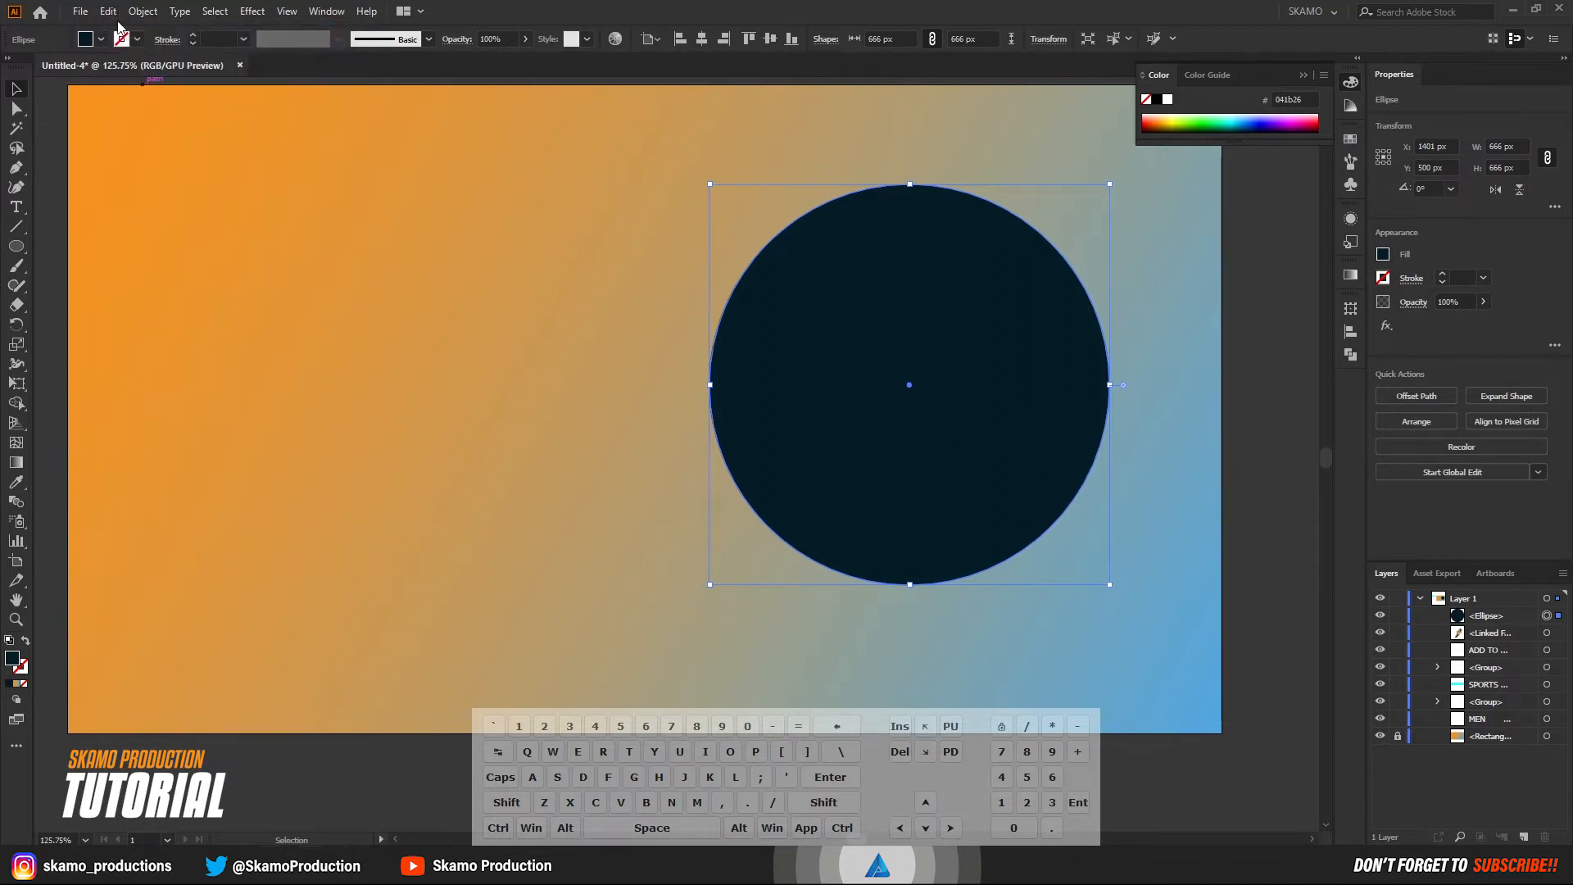
click(108, 11)
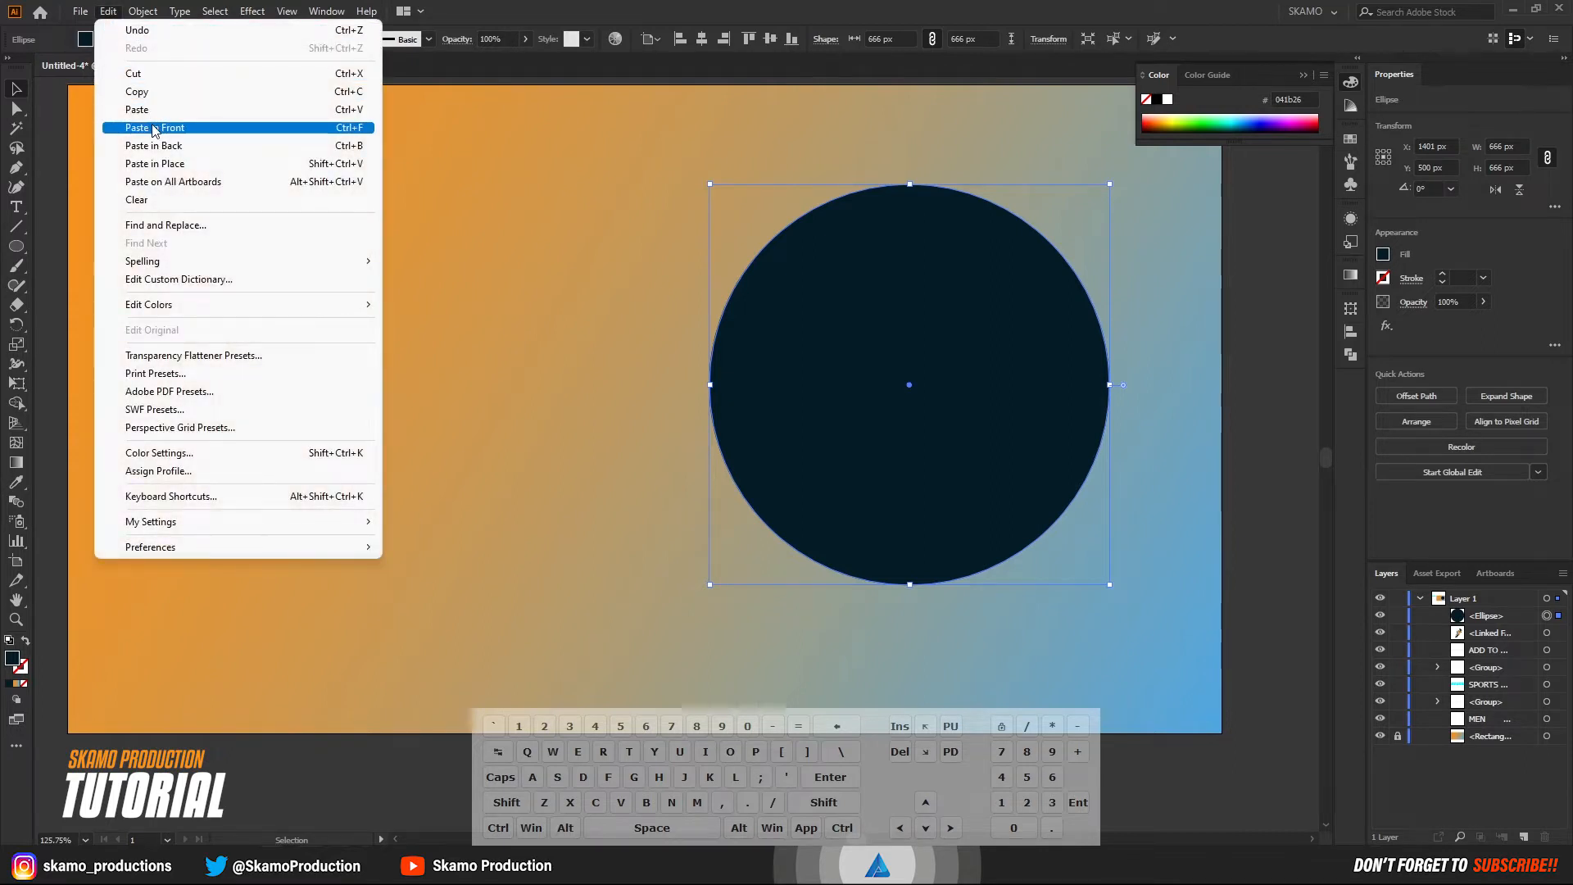
click(172, 129)
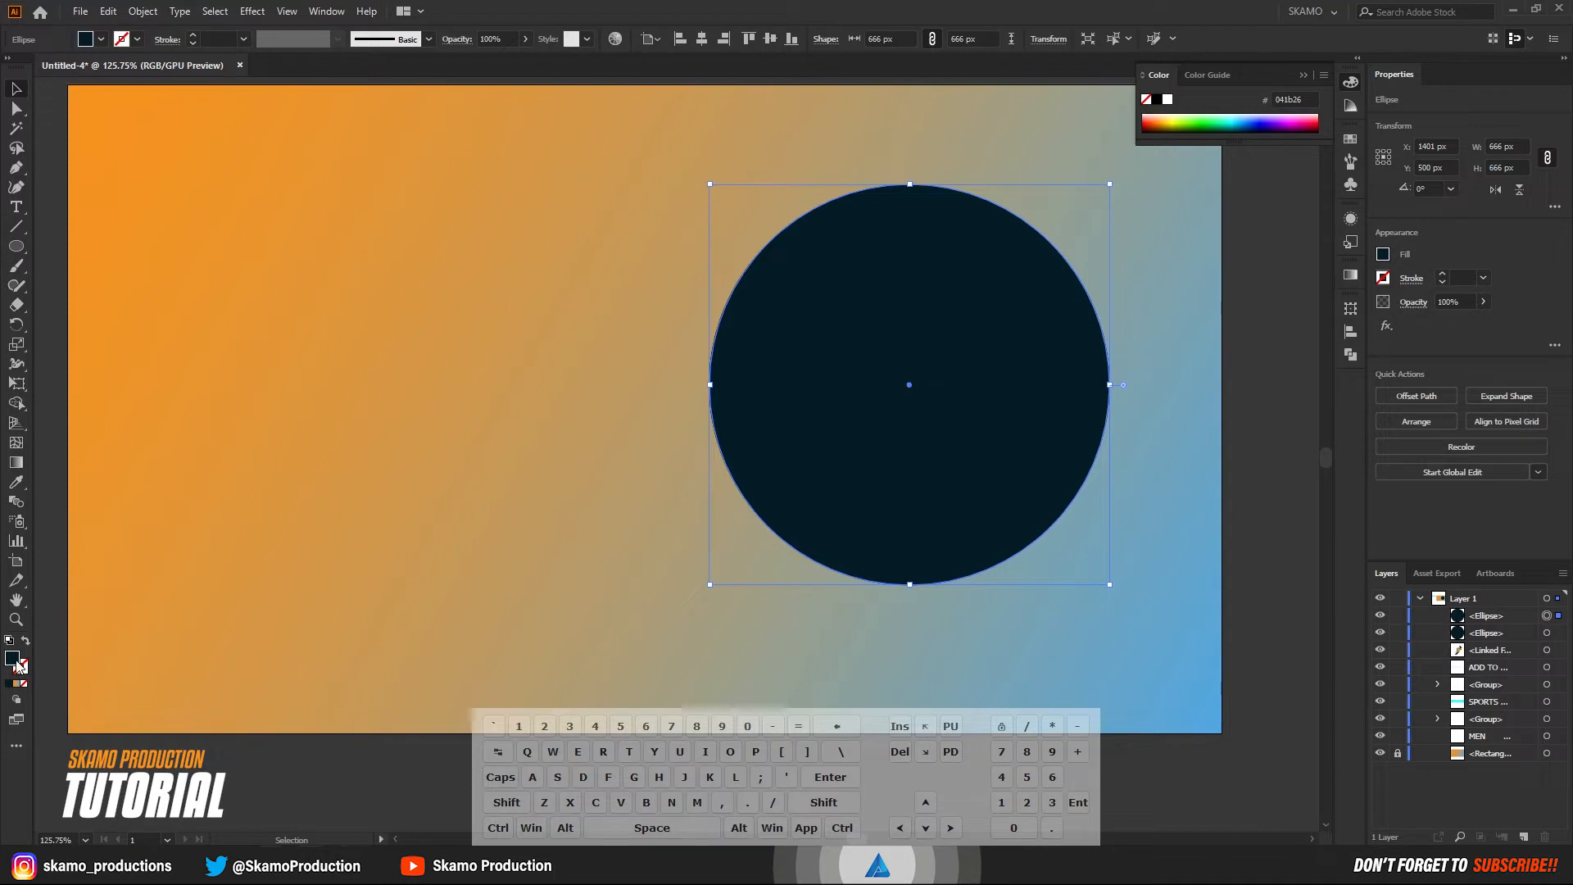
Remove the front circle's fill and give it a solid dark stroke 26 pt thick.
click(23, 683)
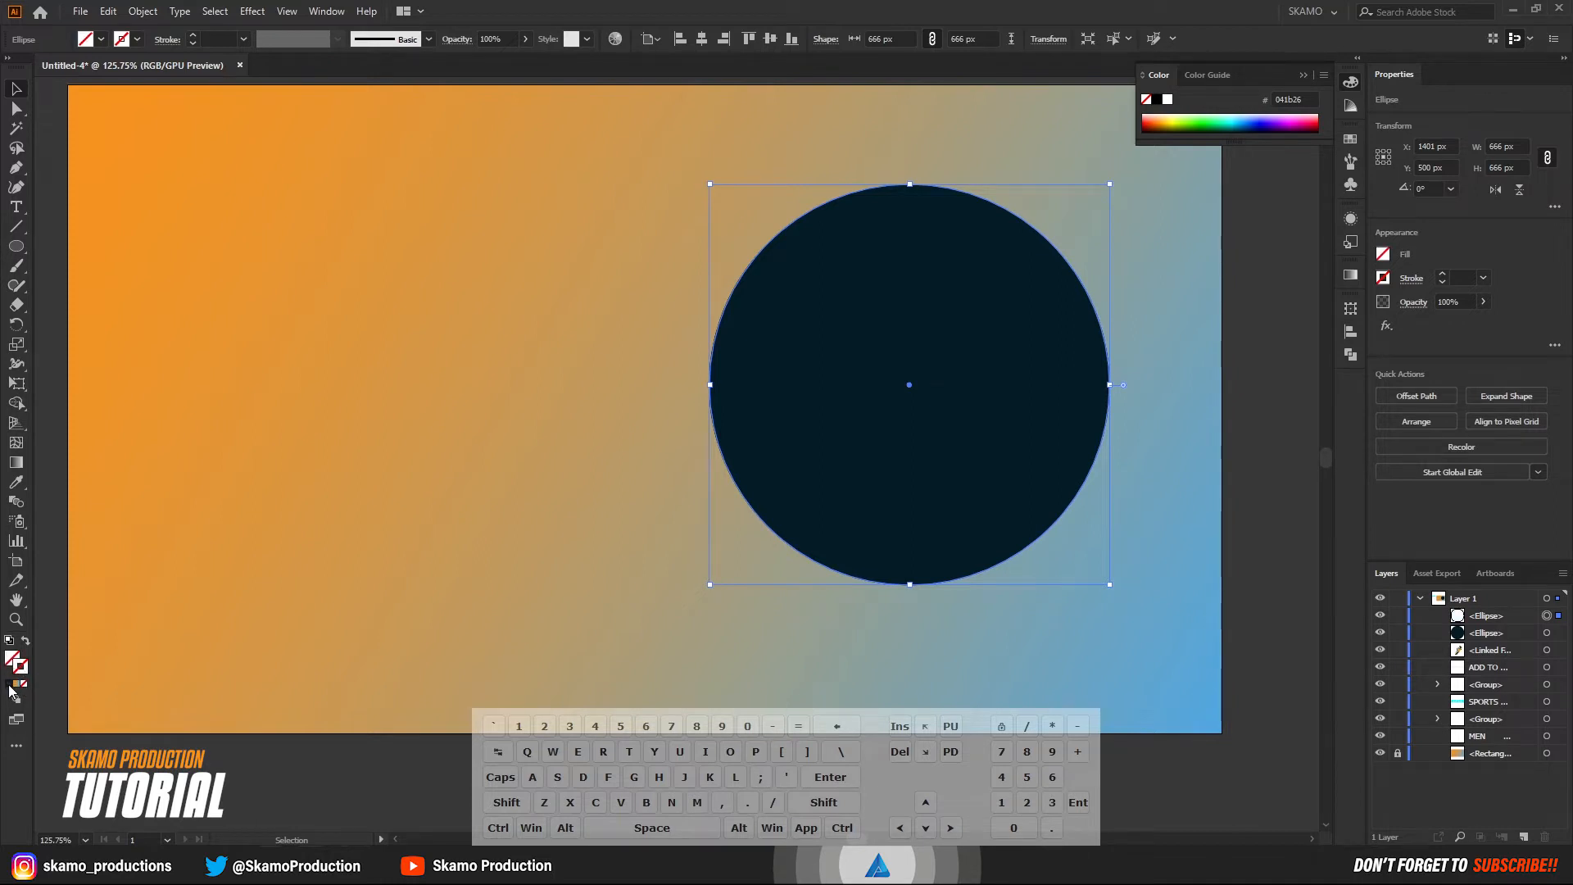
click(10, 684)
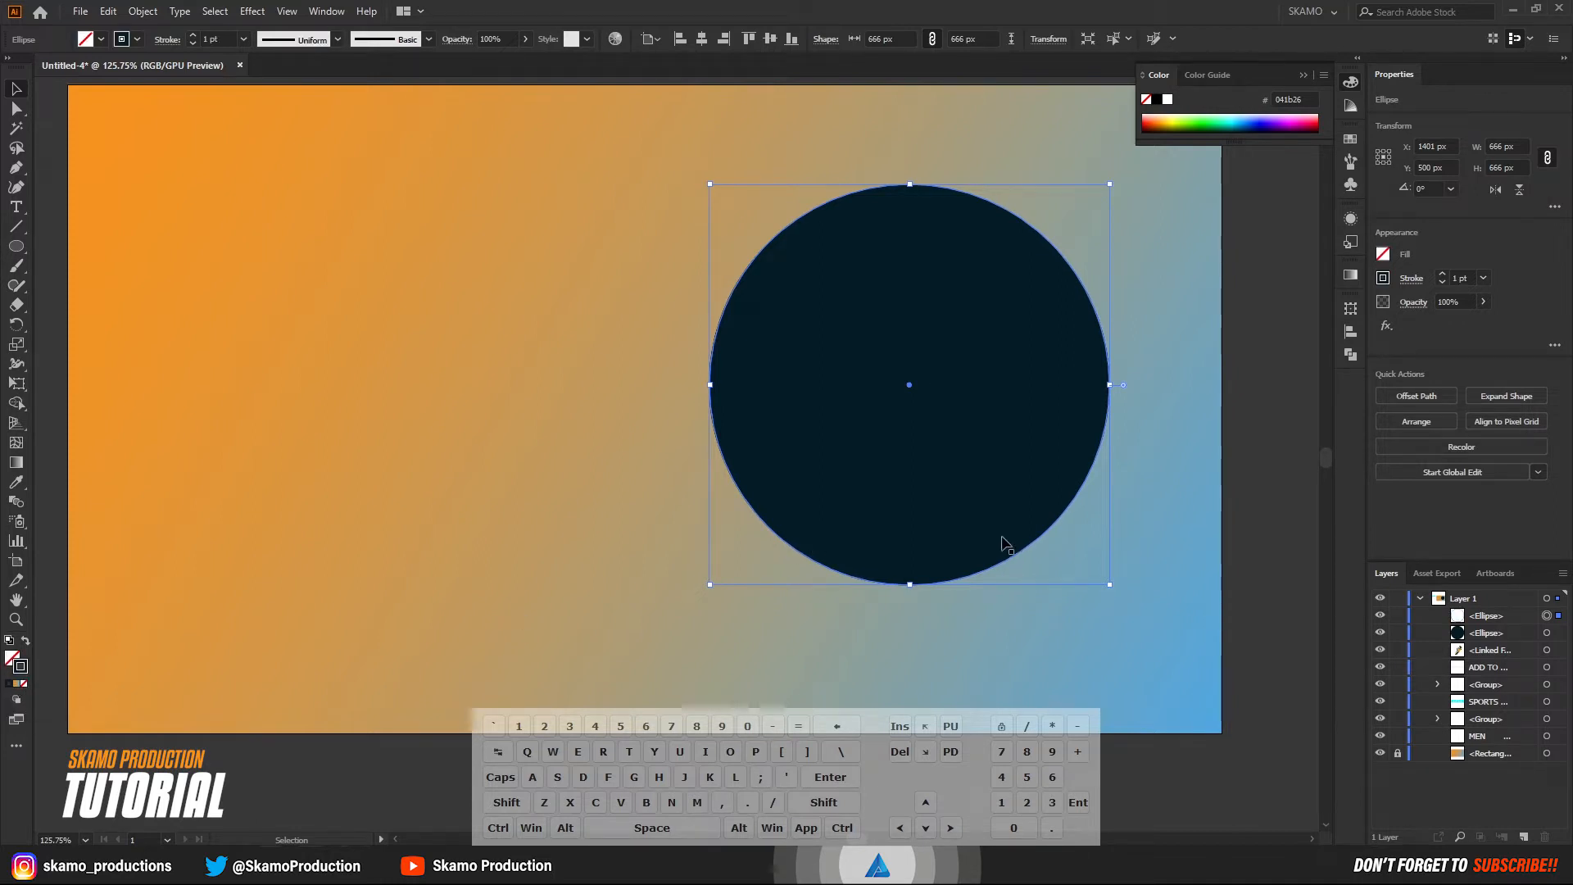
click(193, 36)
click(193, 37)
click(193, 36)
click(194, 36)
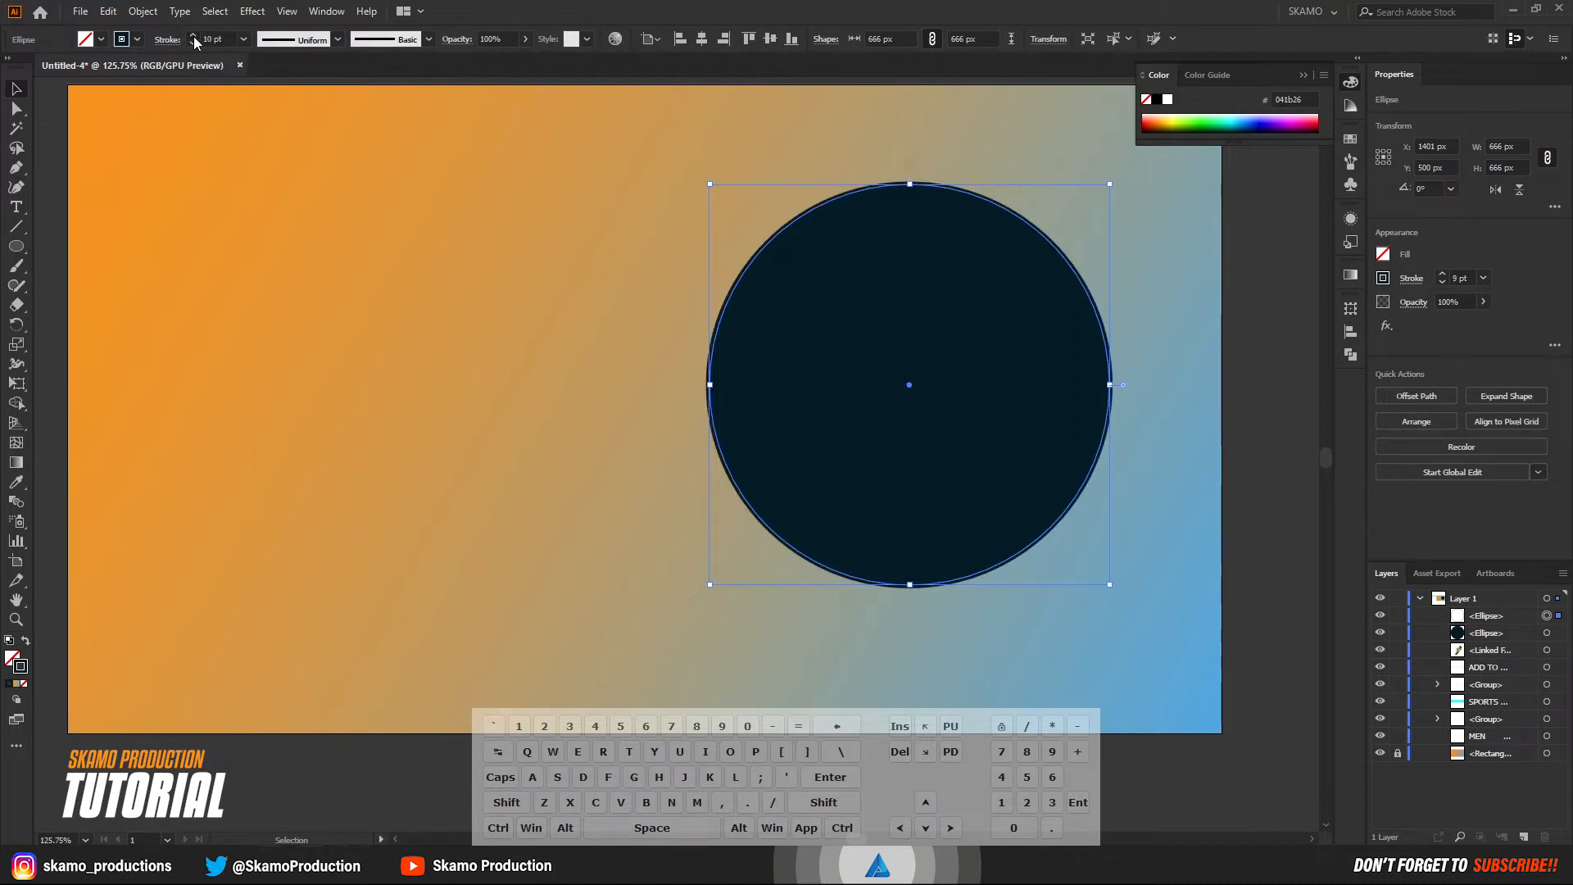
click(193, 36)
click(194, 36)
click(193, 36)
click(194, 36)
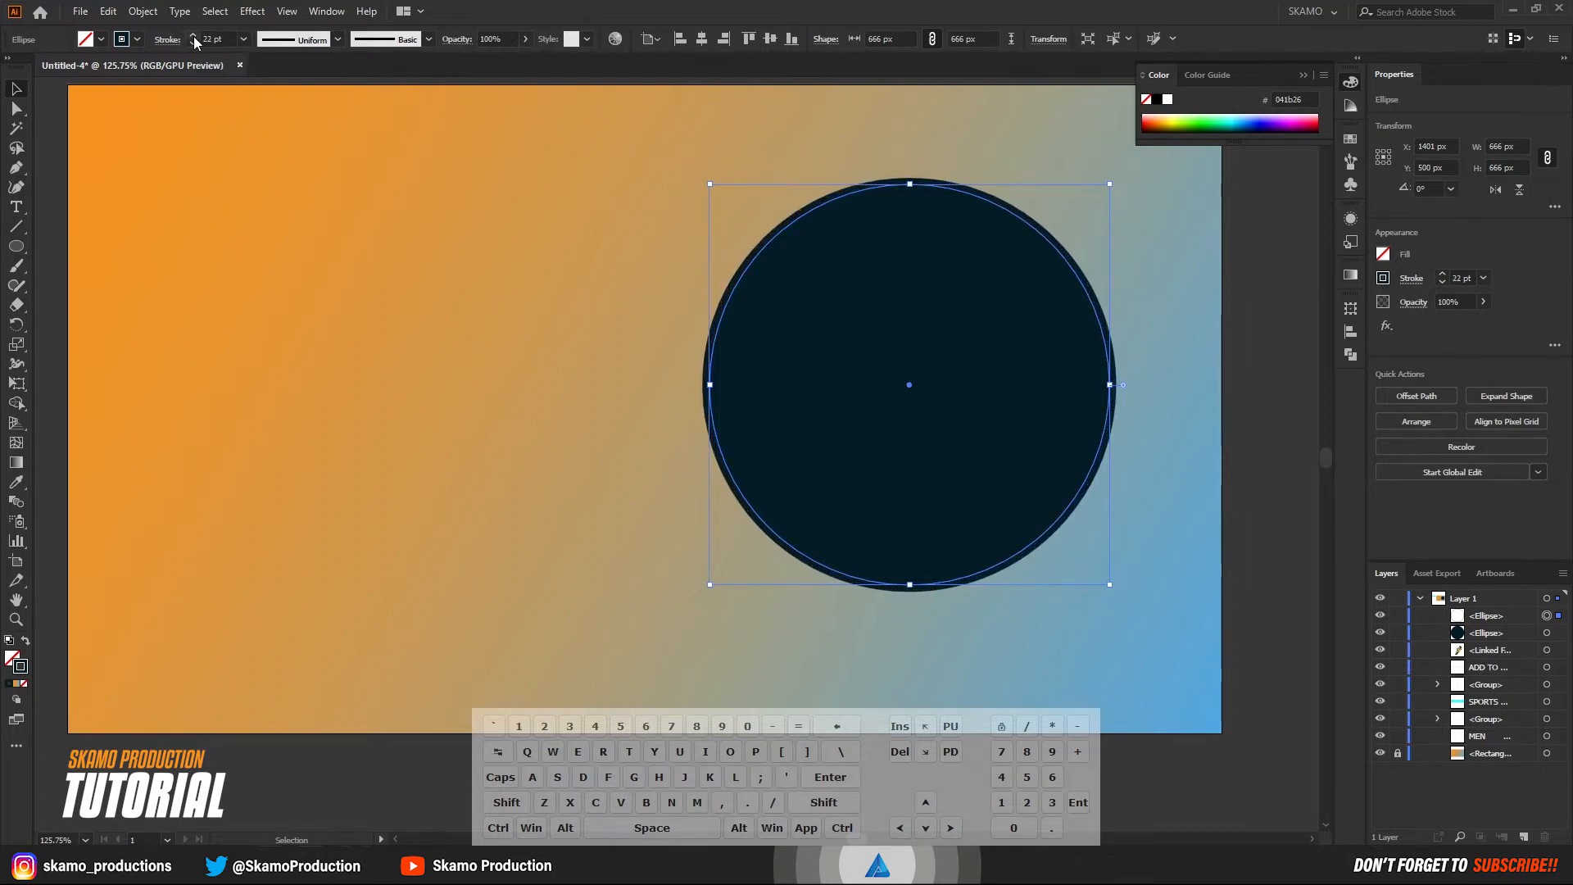
click(193, 36)
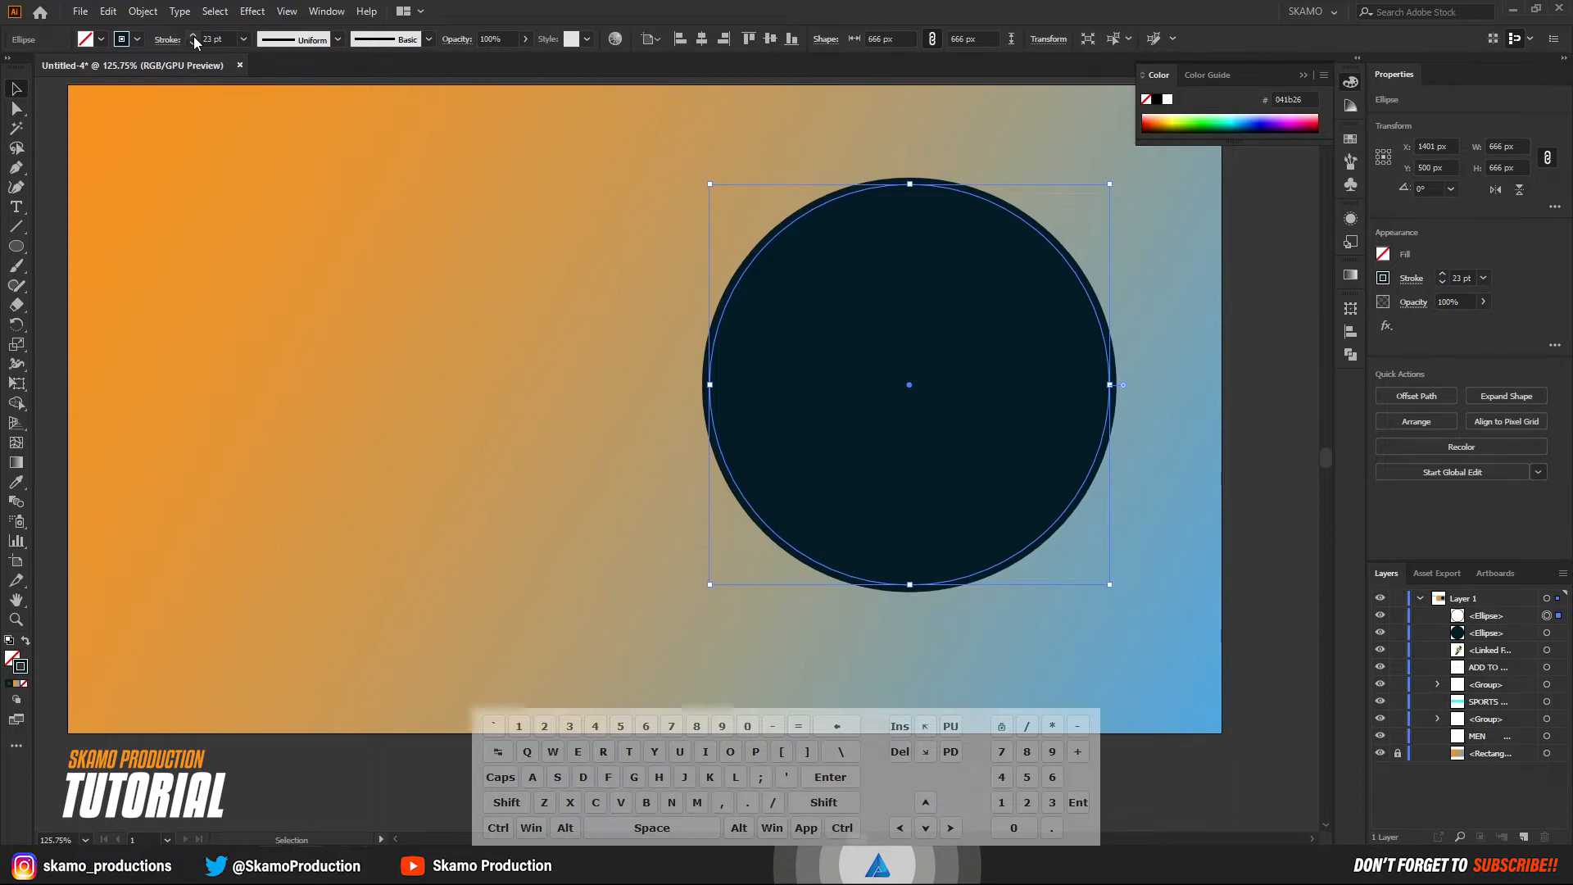
click(194, 36)
click(193, 36)
click(194, 36)
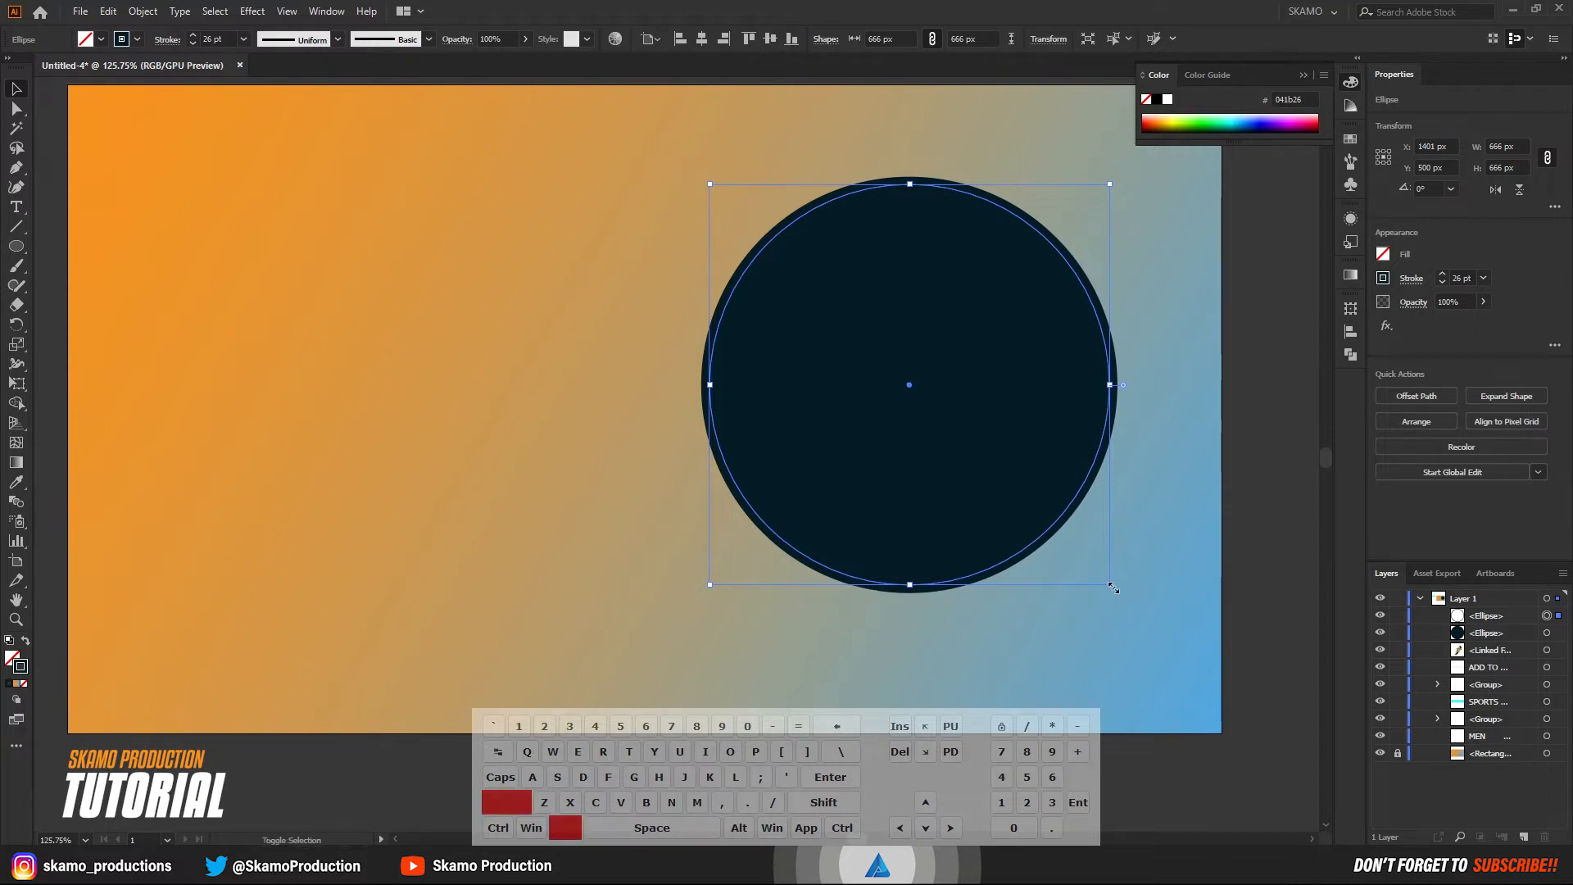
Scale the stroked circle proportionally about its center to about 634 px so its stroke fits inside the filled circle's edge.
drag(1112, 586, 1099, 573)
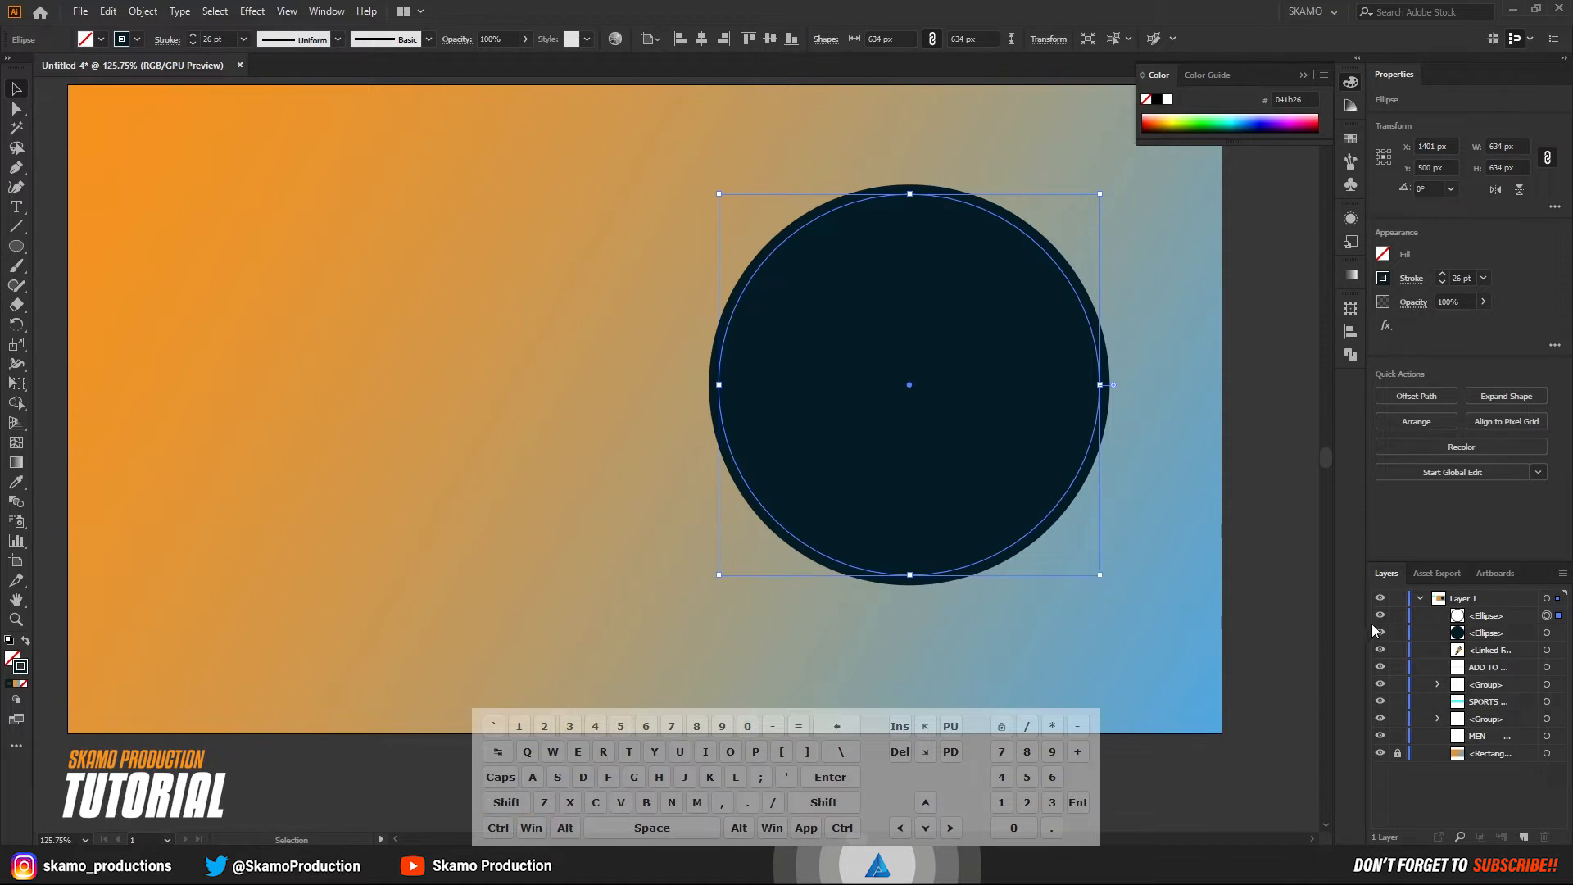
key(ctrl+shift+a)
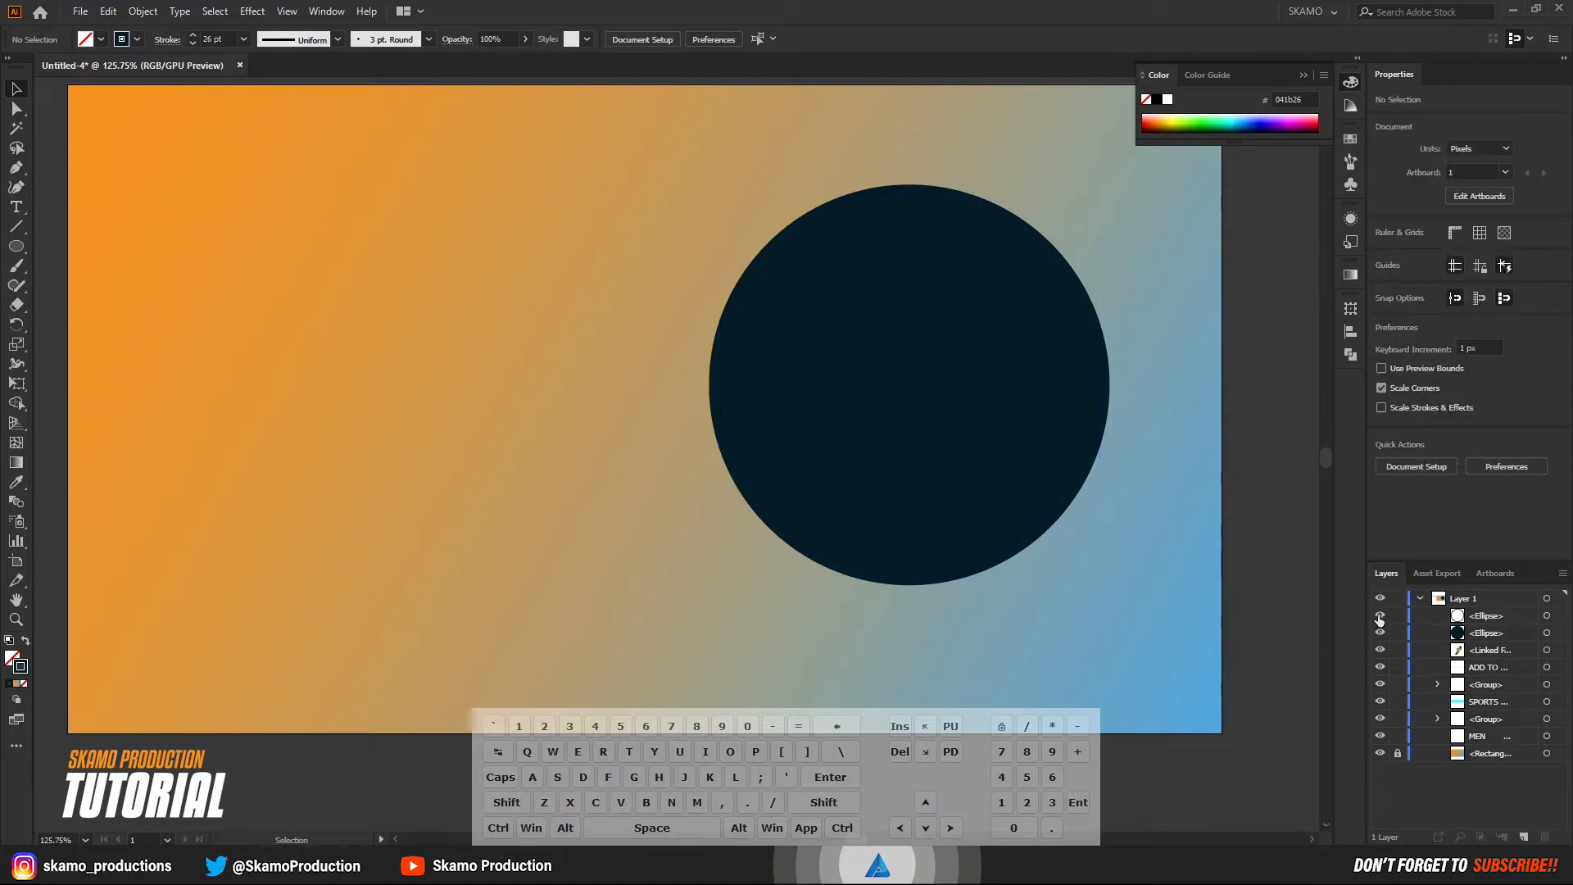
click(1546, 616)
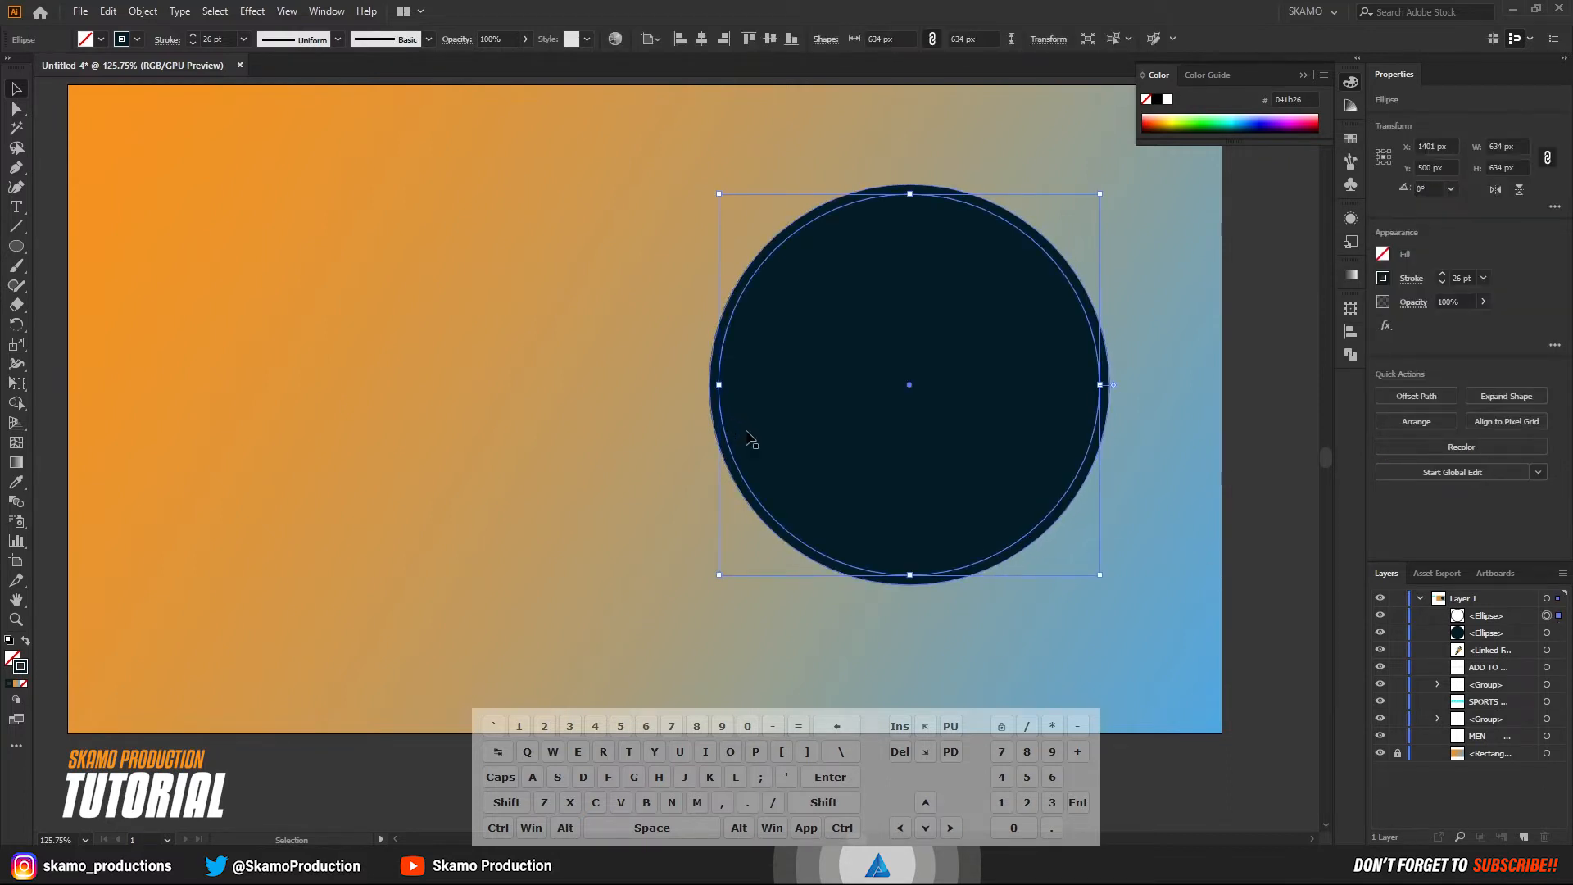
Give the rear circle a radial gradient fill with no stroke.
click(1556, 636)
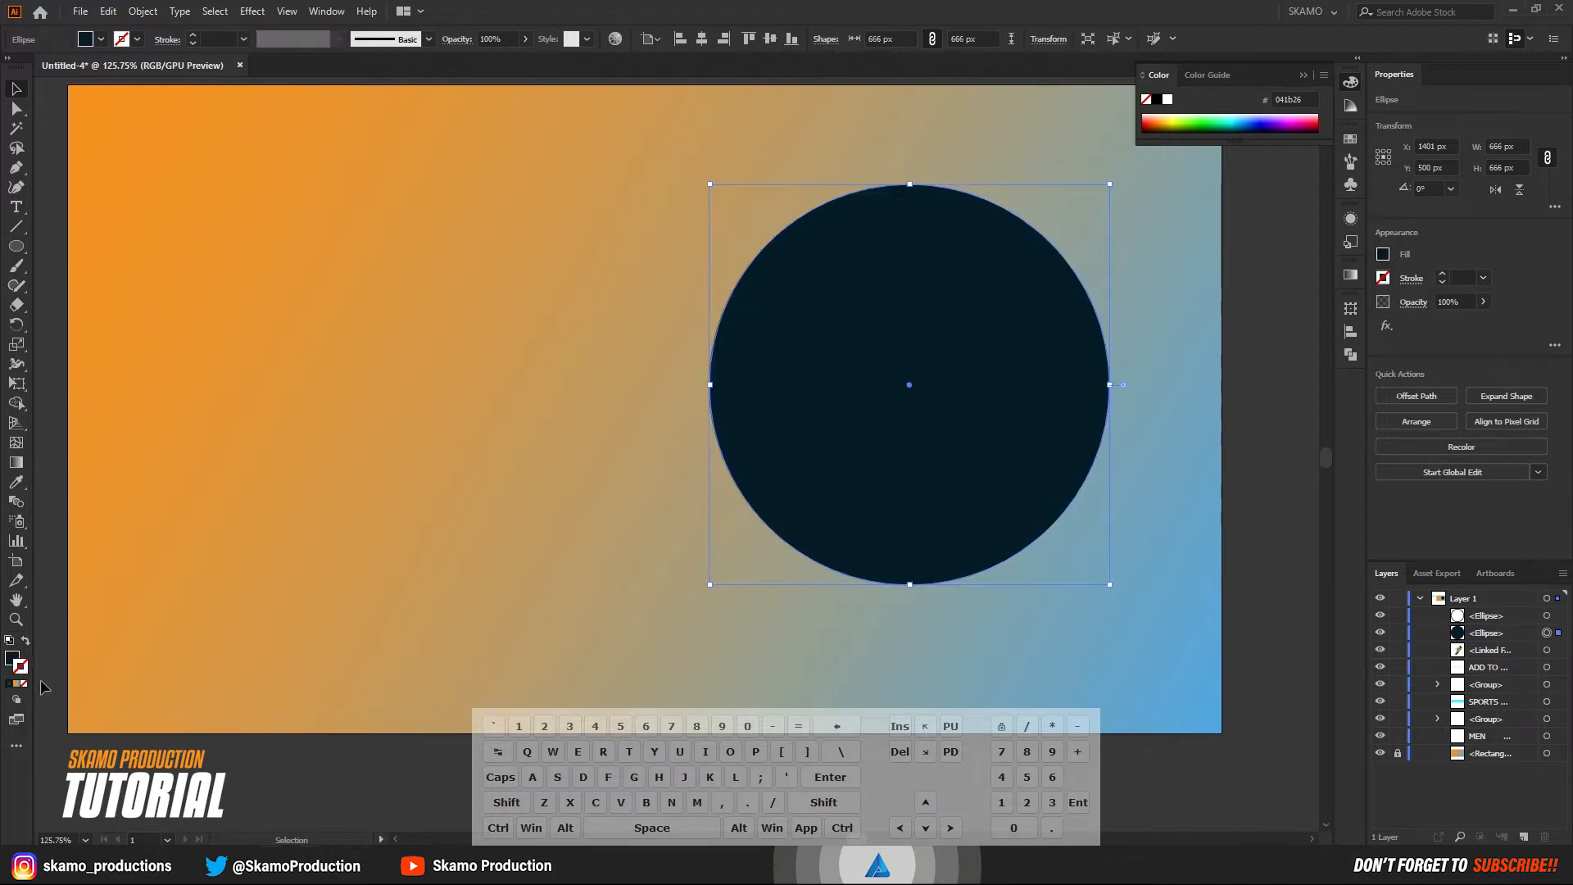
click(16, 684)
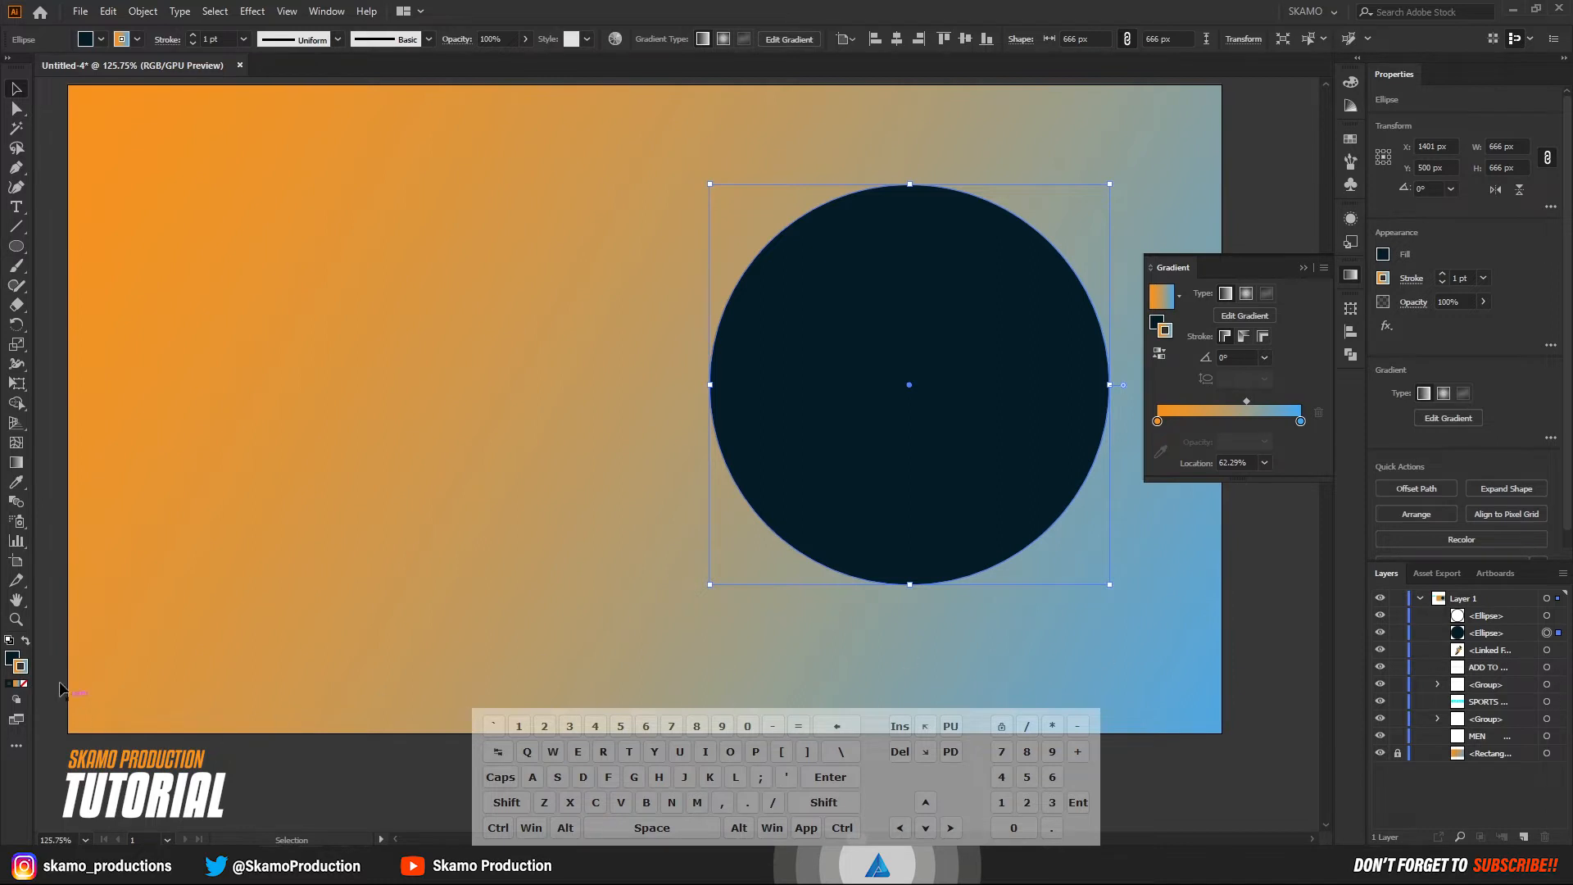
click(24, 682)
click(9, 660)
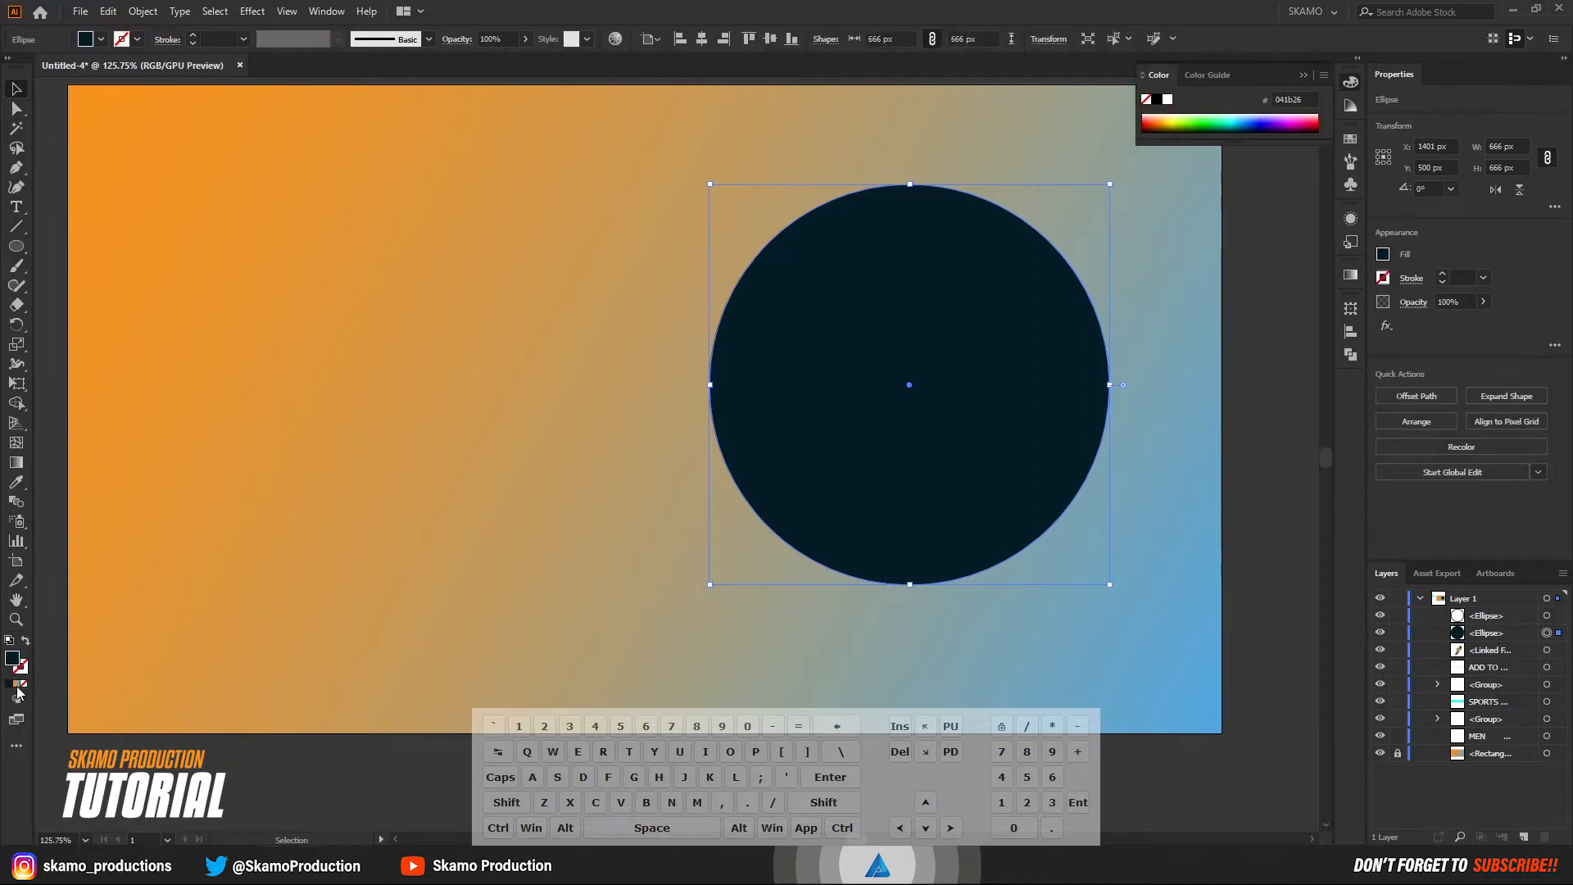
click(17, 684)
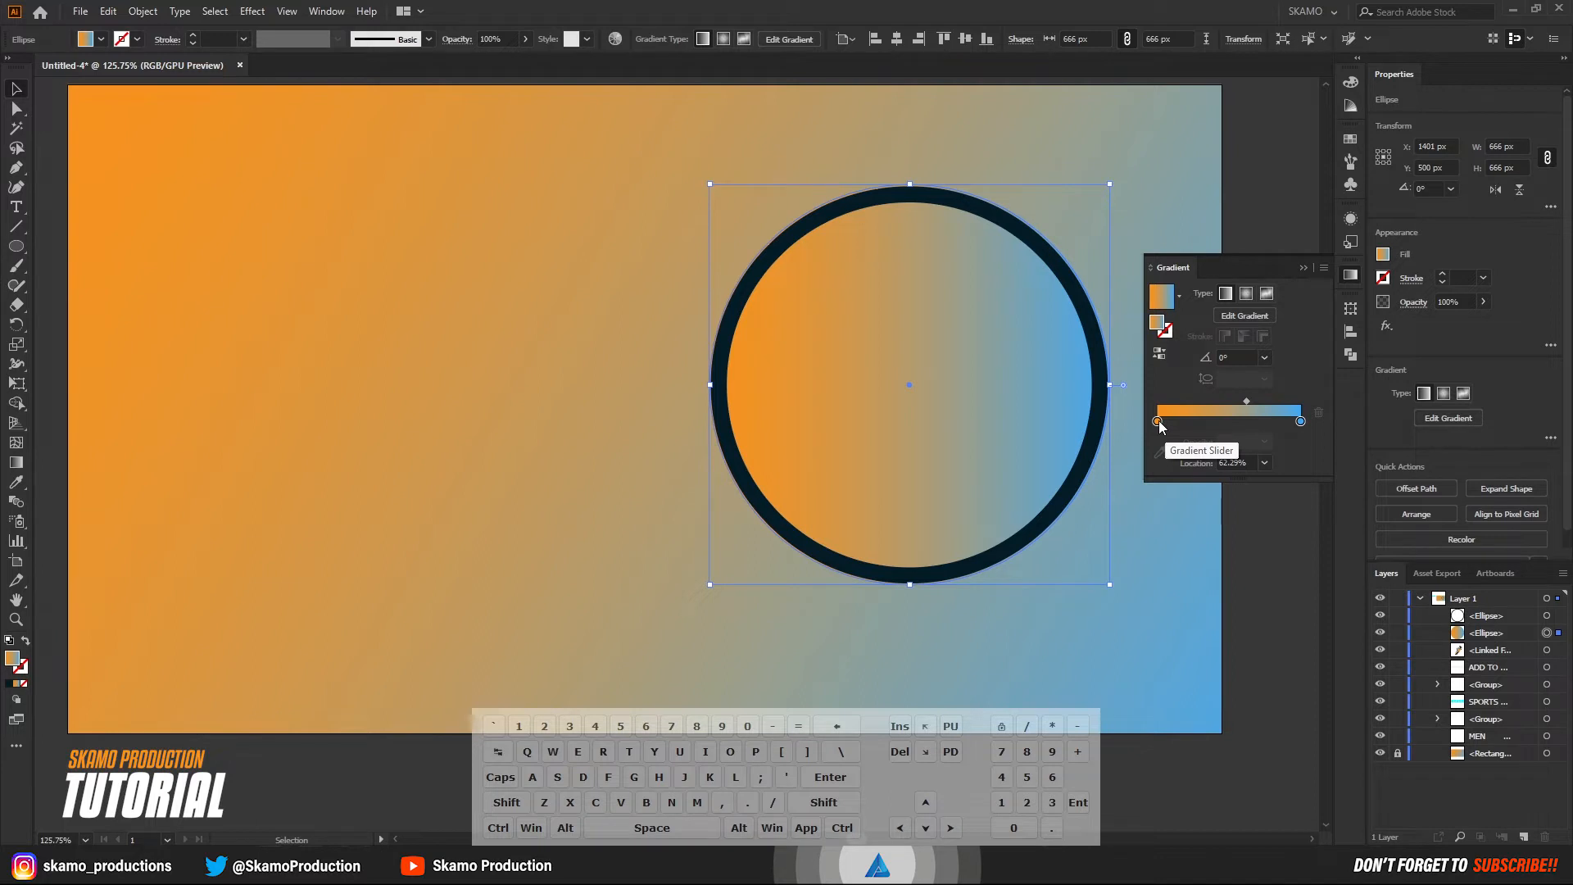
click(1244, 295)
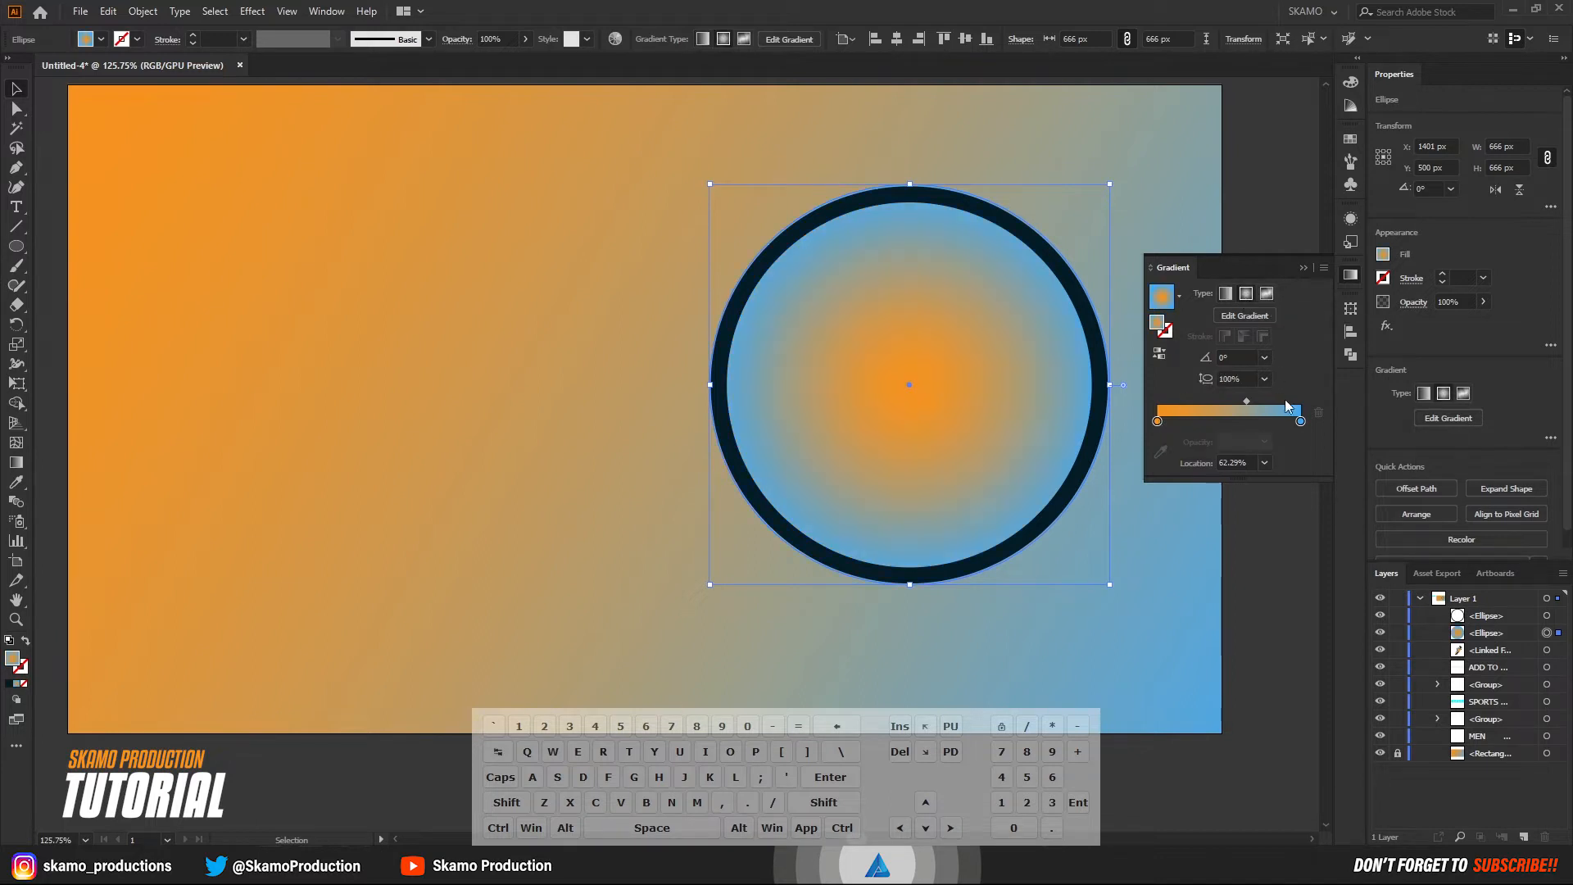
Change the radial gradient's outer blue stop to the dark navy color sampled from the artwork.
click(1301, 421)
double_click(1301, 421)
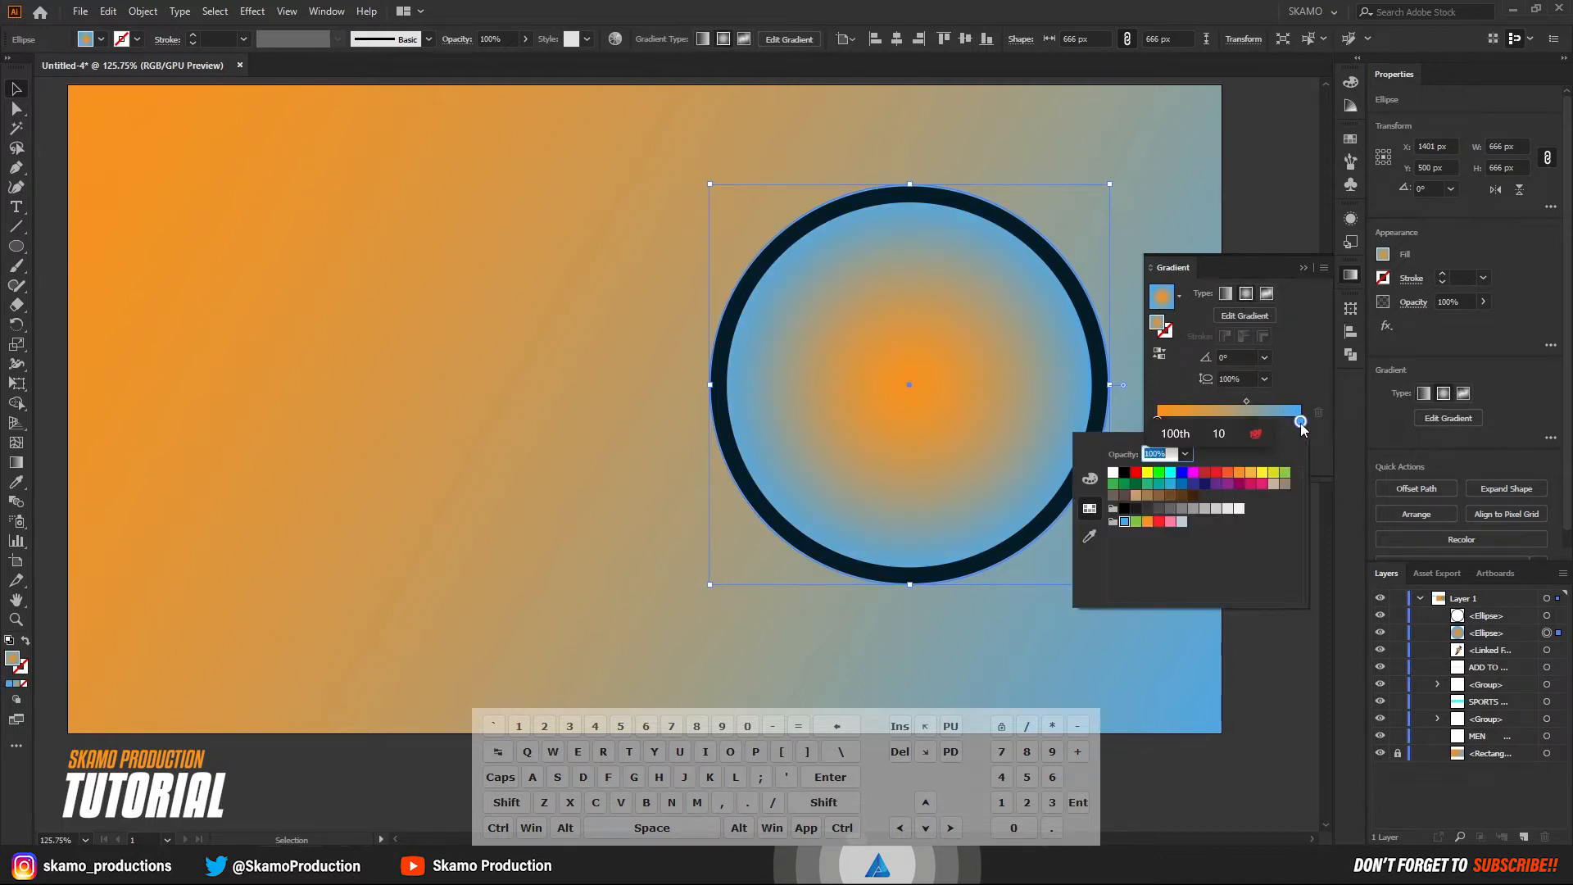
click(1091, 536)
click(1038, 534)
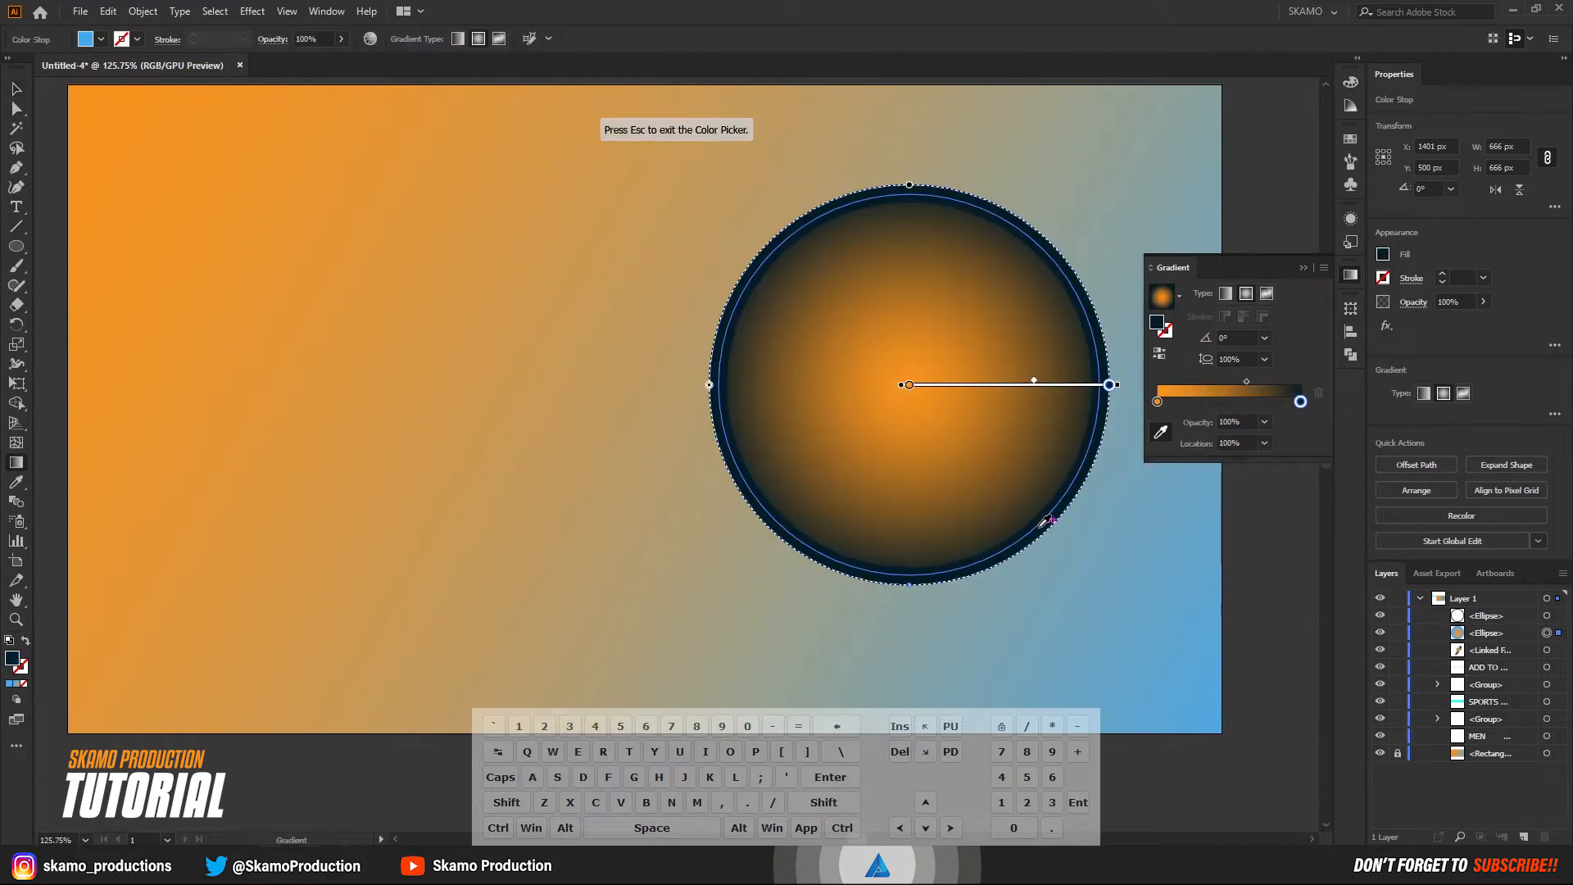
Shift the radial gradient's midpoint to about 24.3% and select its orange start stop.
click(1157, 401)
drag(1246, 381, 1192, 382)
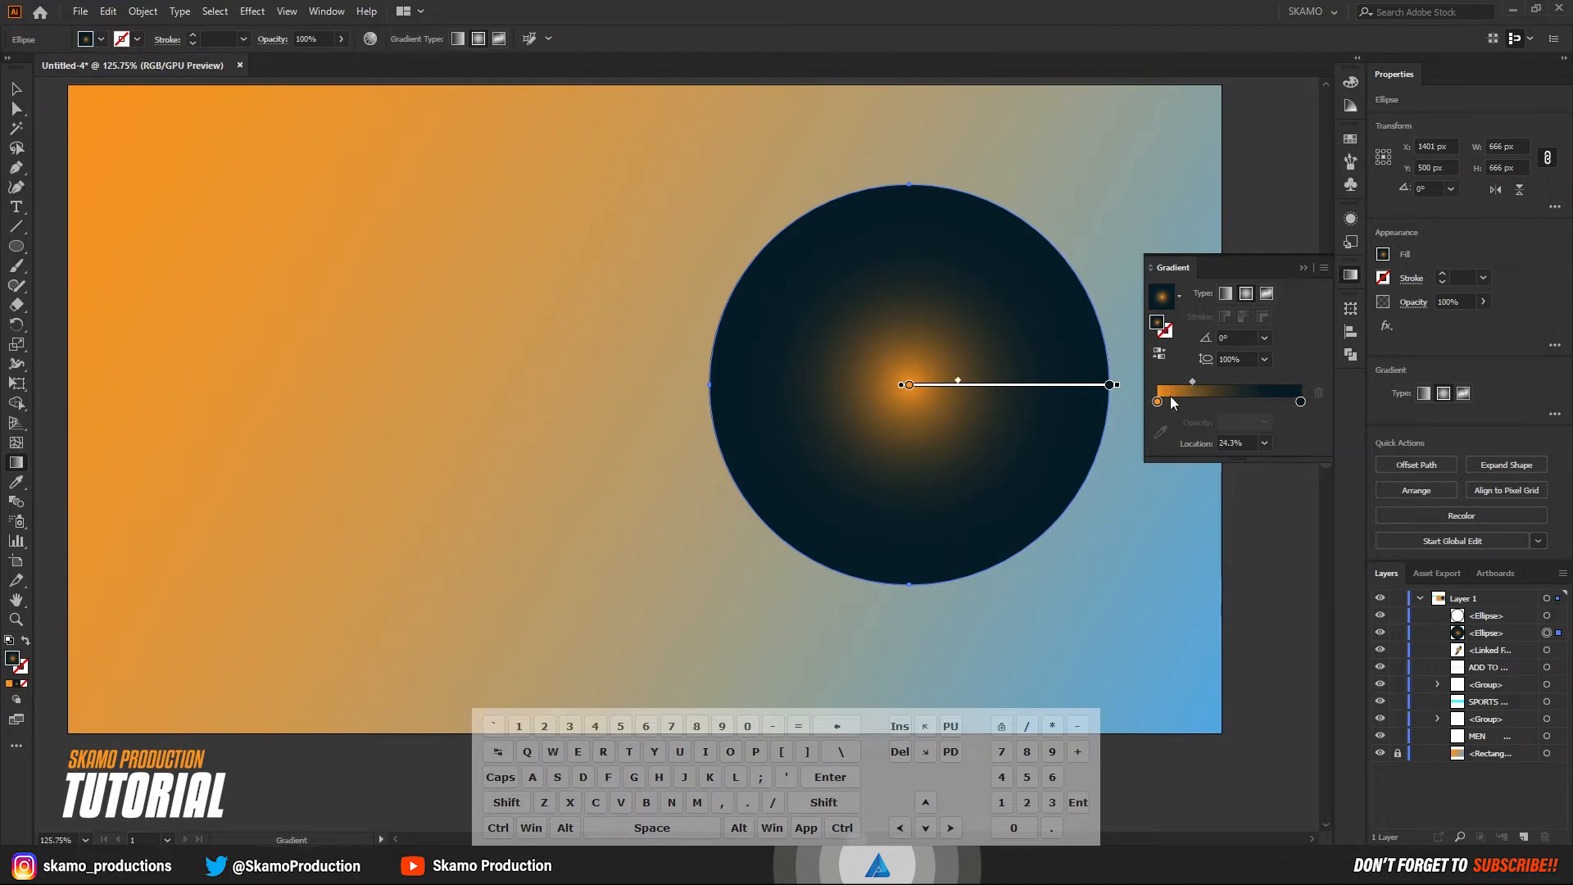
click(1157, 402)
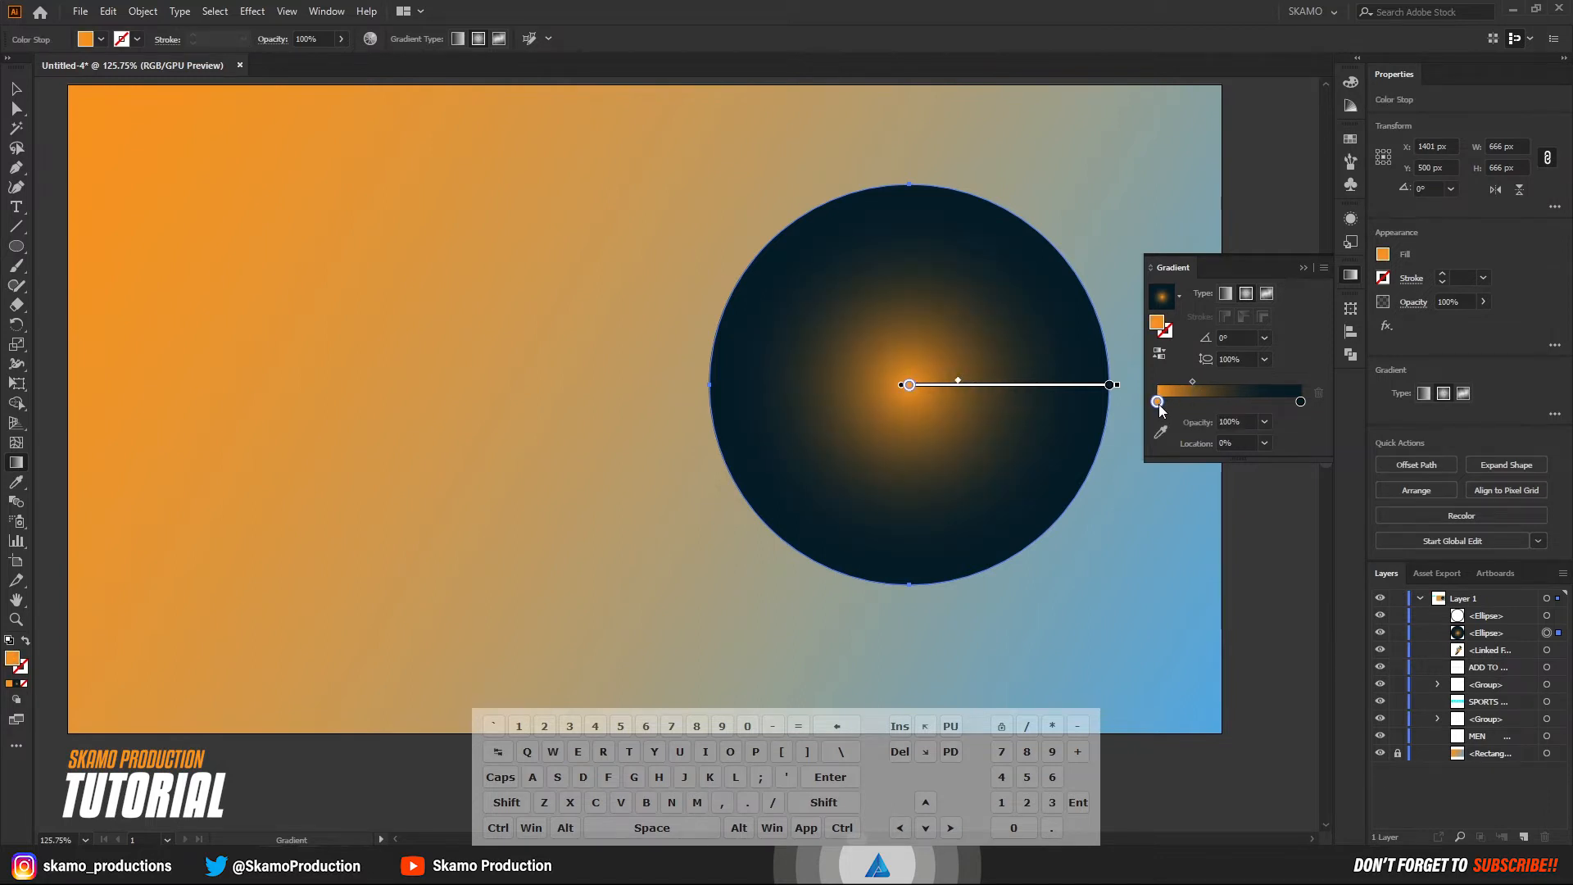
Change the radial gradient's orange start stop to the dark gray #4D4D4D swatch and close the gradient settings.
double_click(1158, 402)
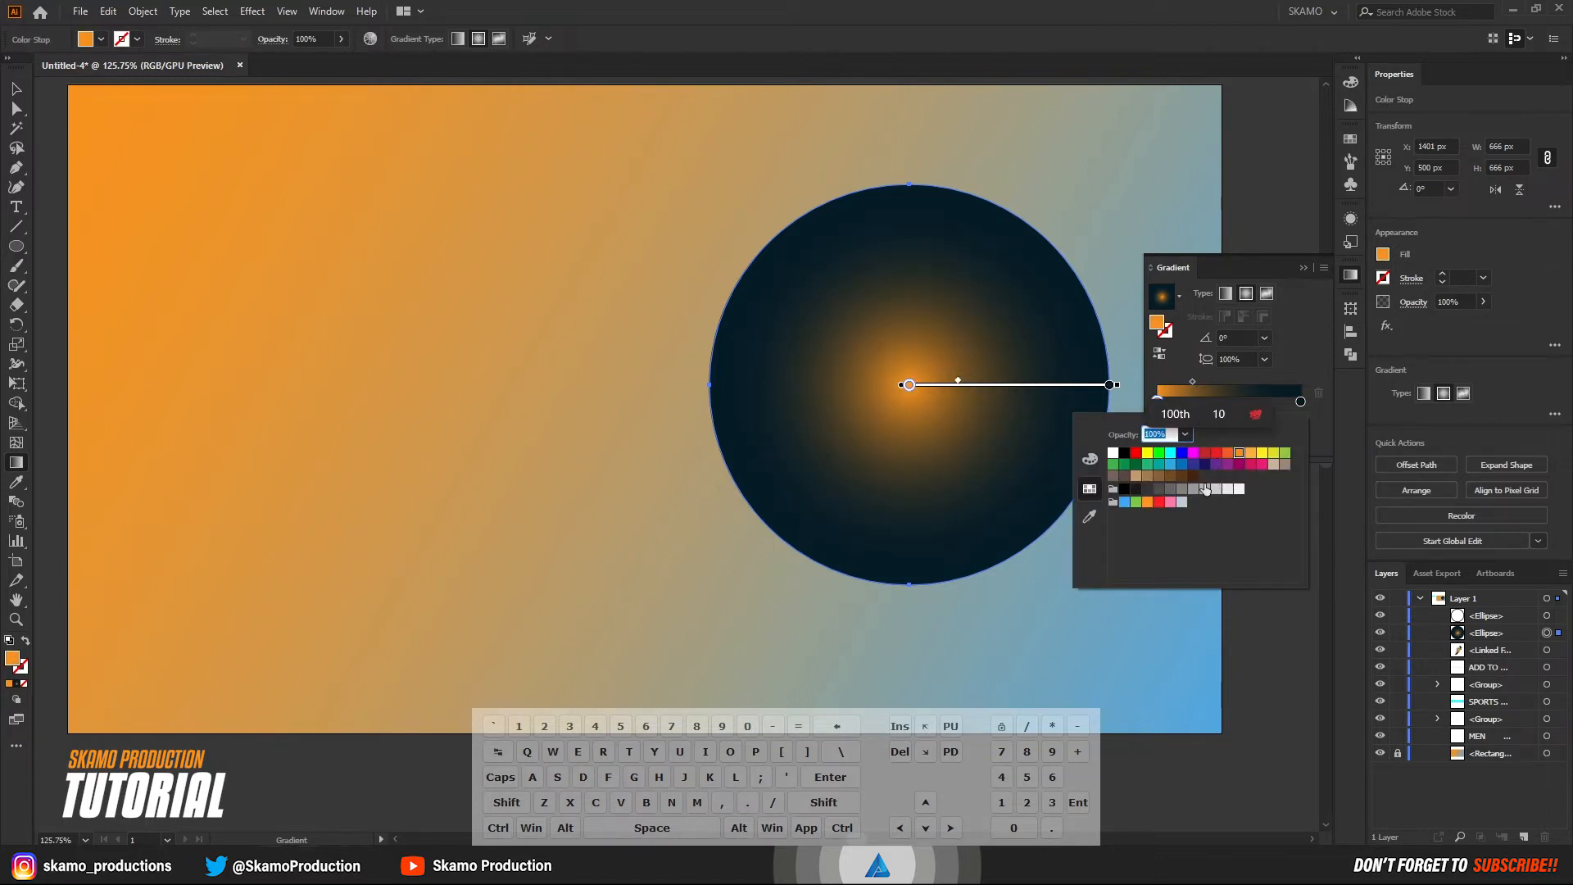
click(1159, 488)
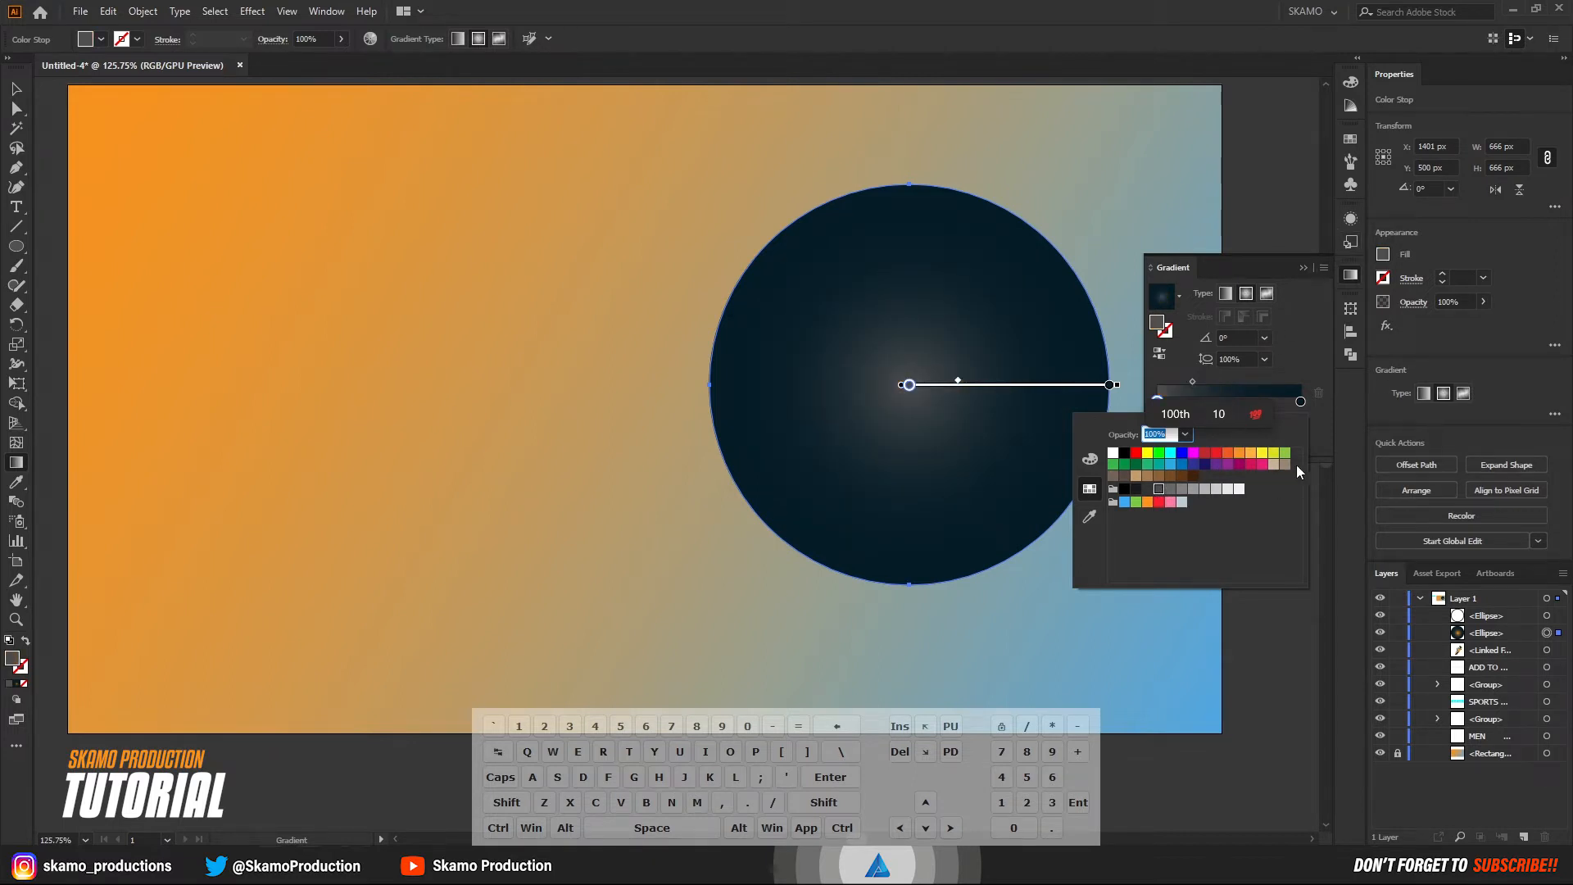
click(1320, 429)
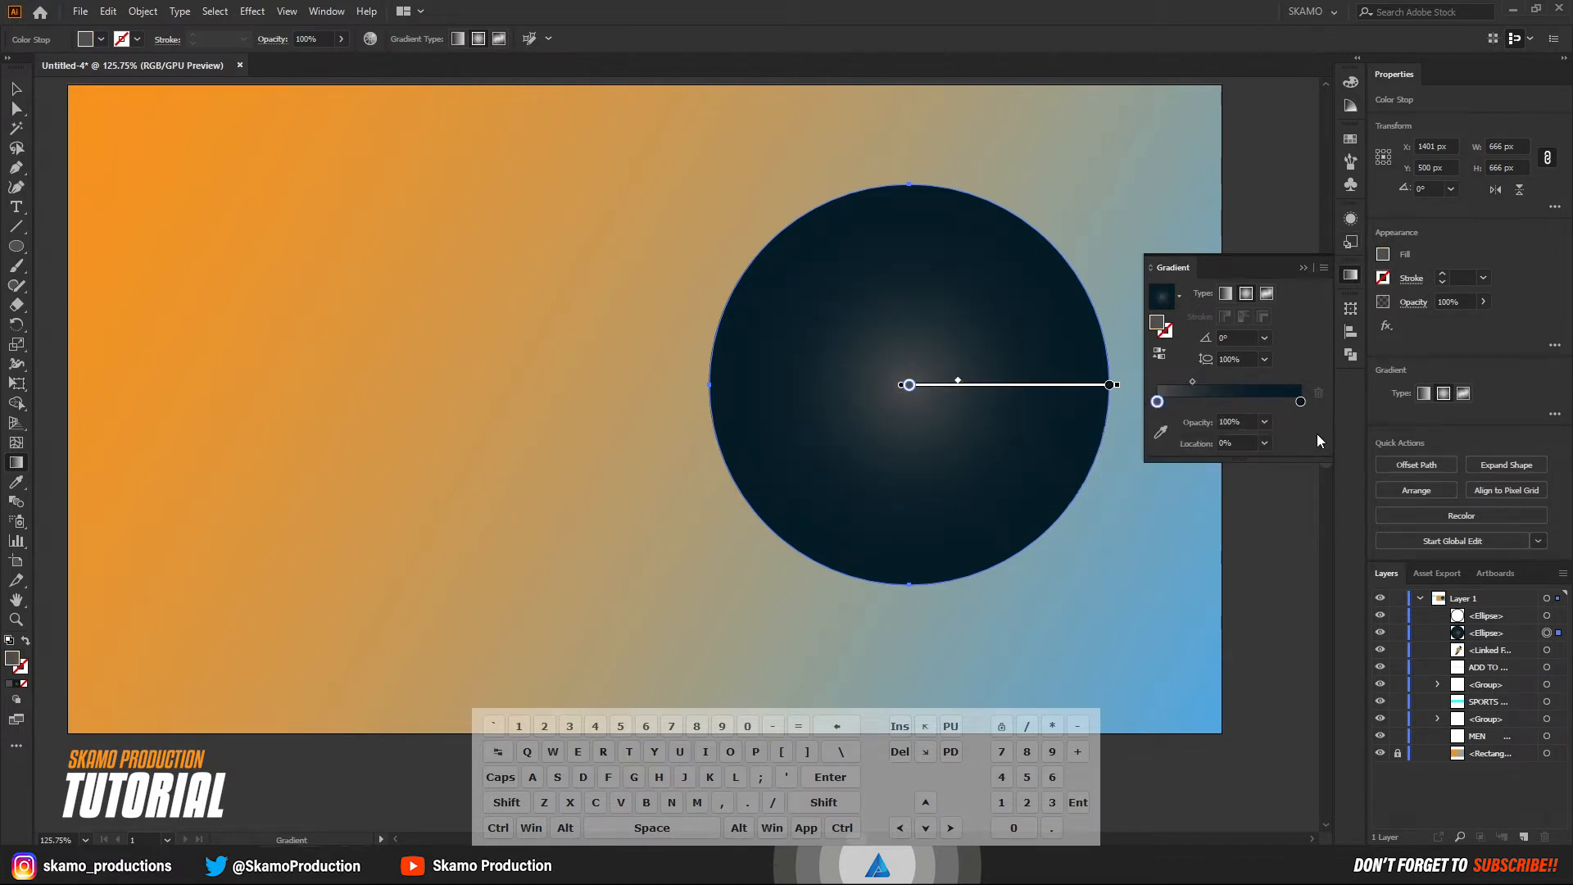
click(1305, 267)
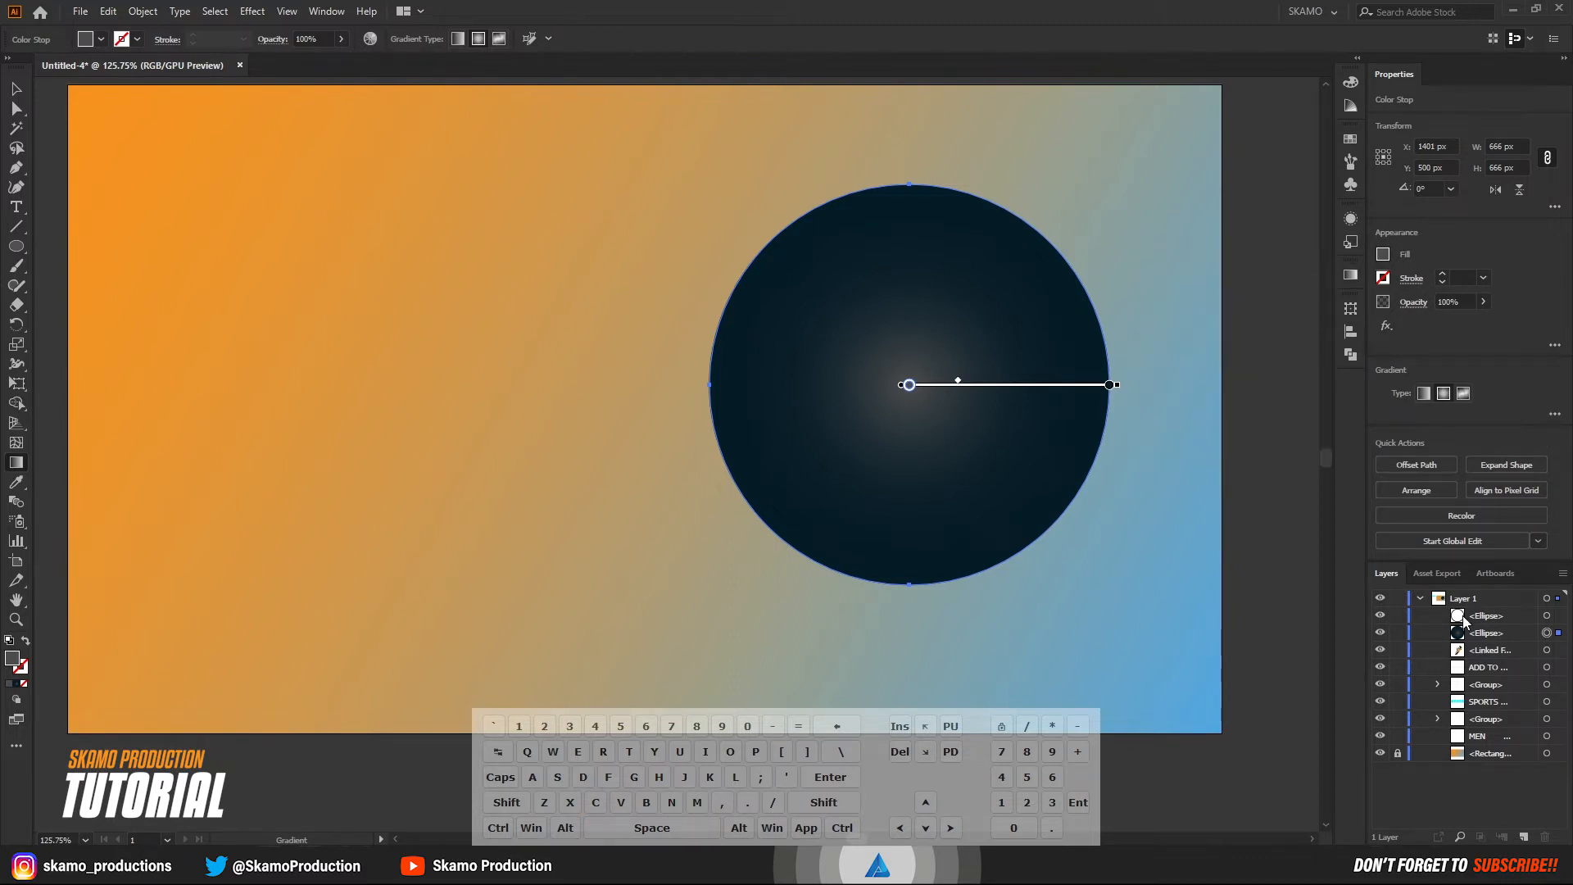
Select the unfilled front circle with the 26 pt stroke and set its stroke color to black.
click(1463, 622)
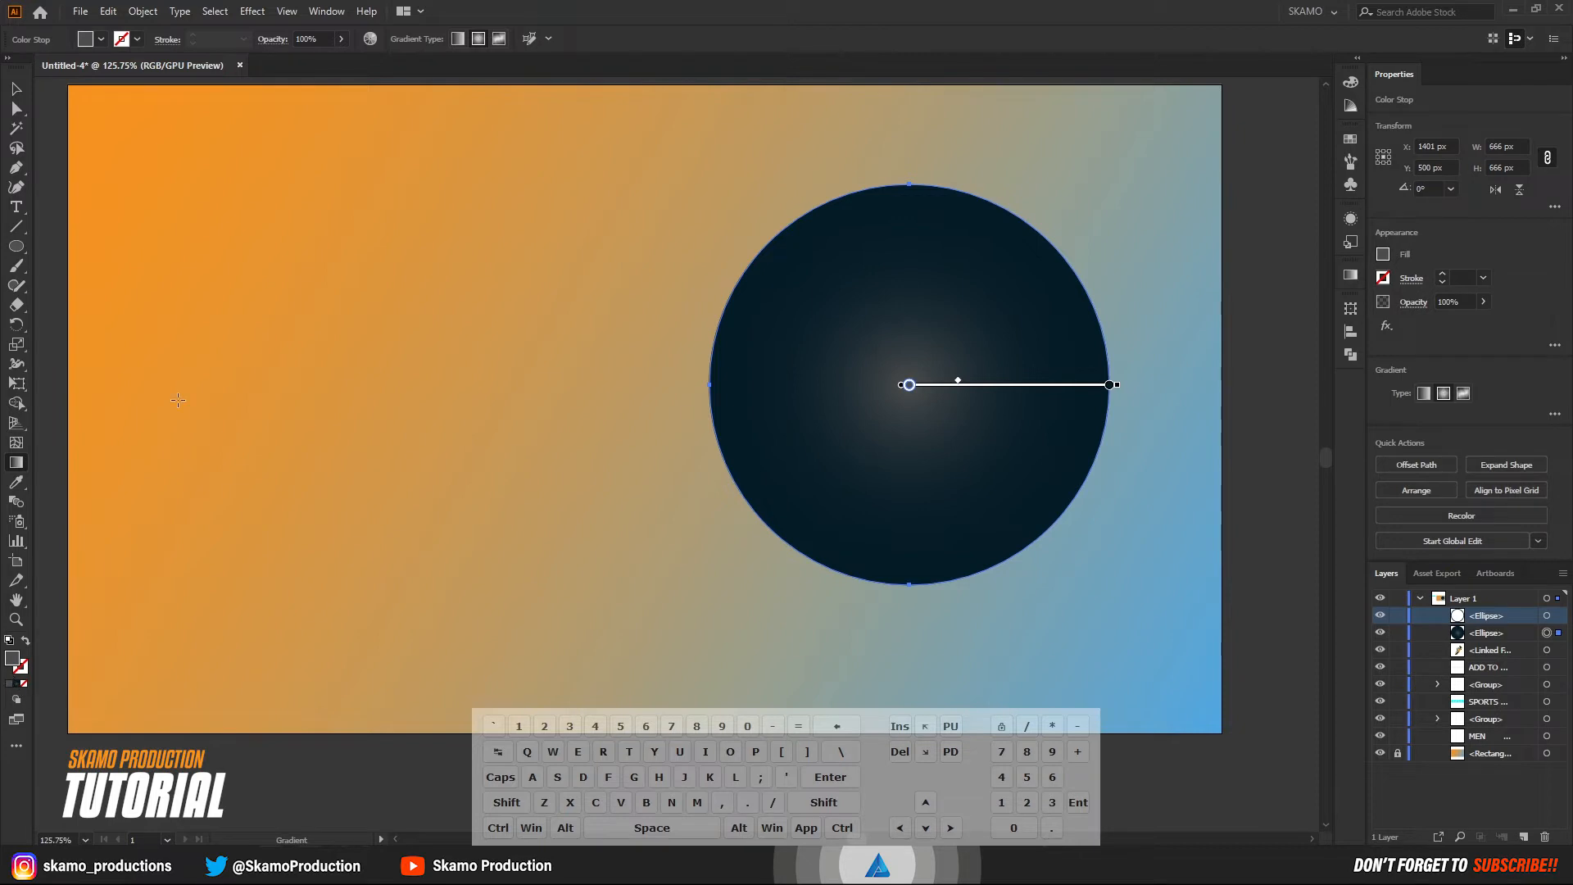
click(17, 88)
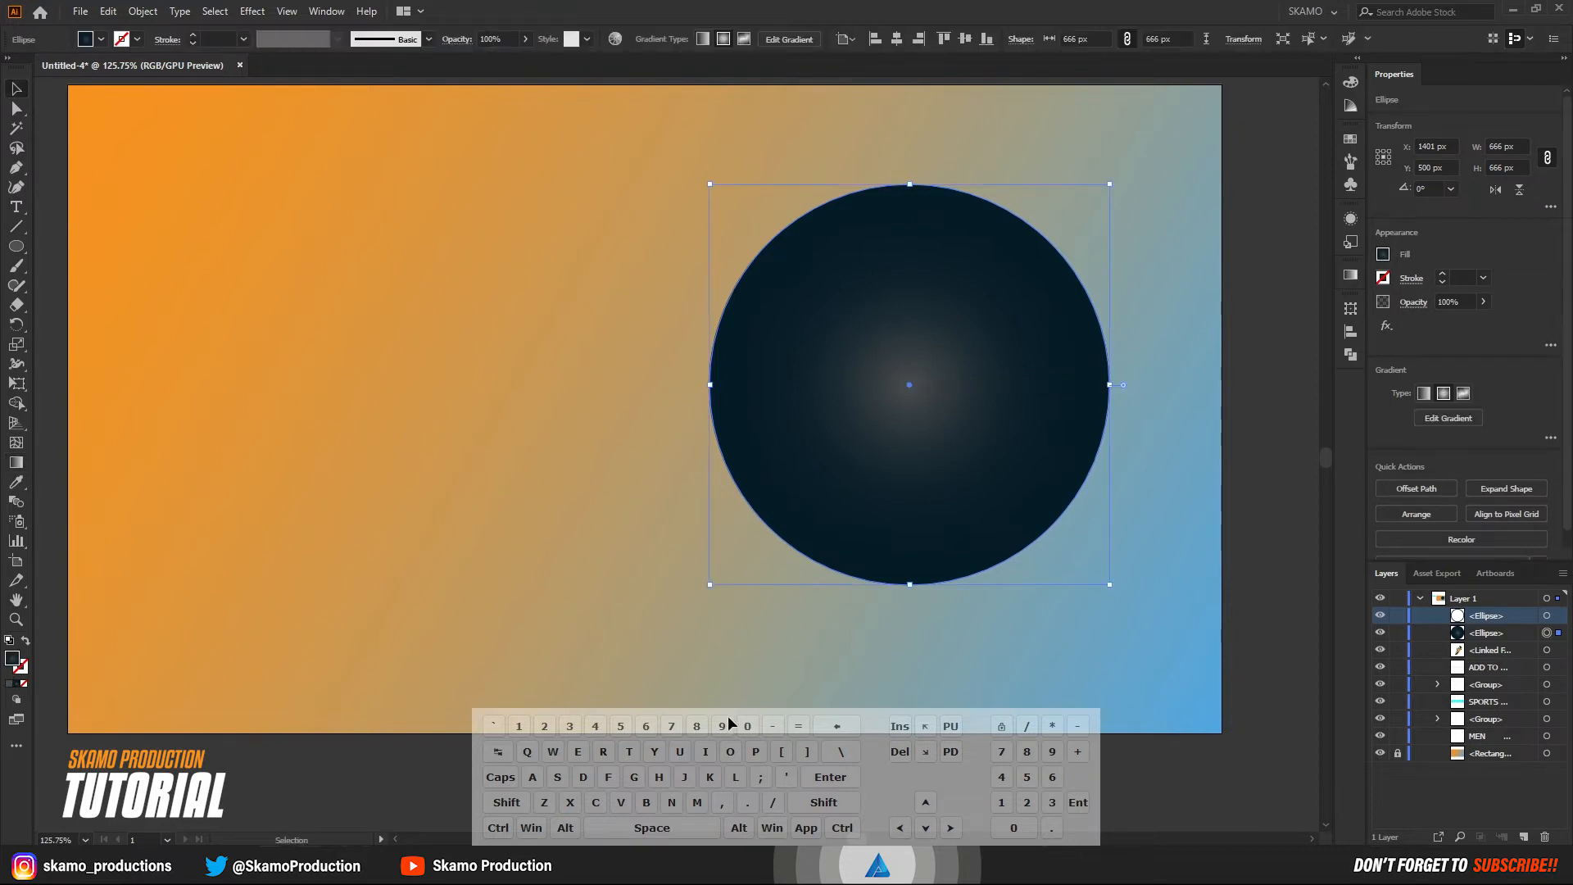
click(1547, 615)
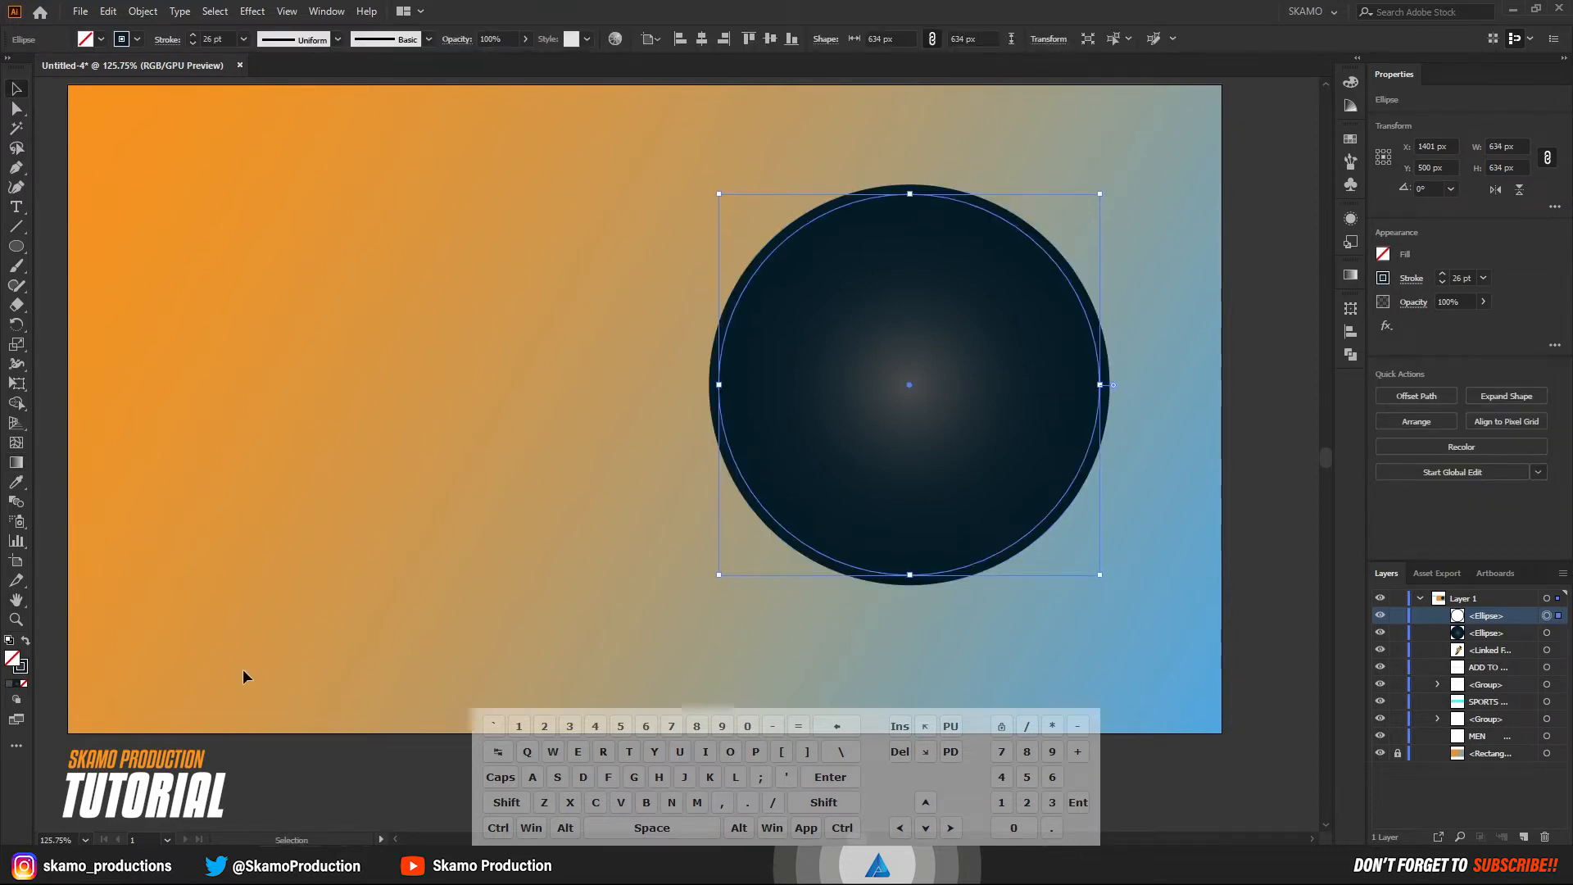
click(22, 668)
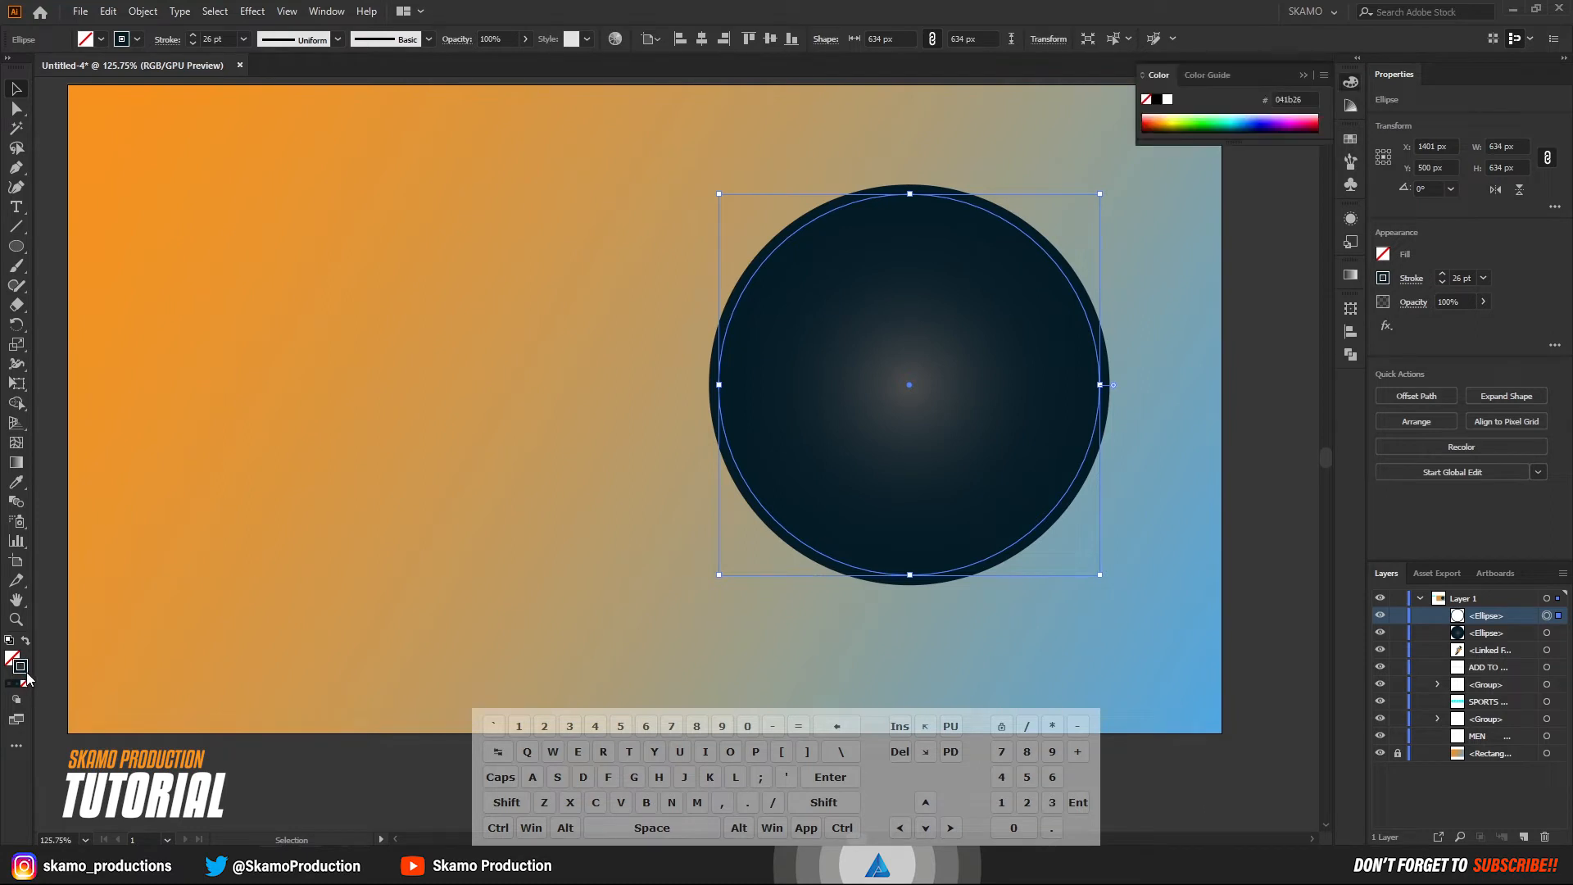
click(121, 42)
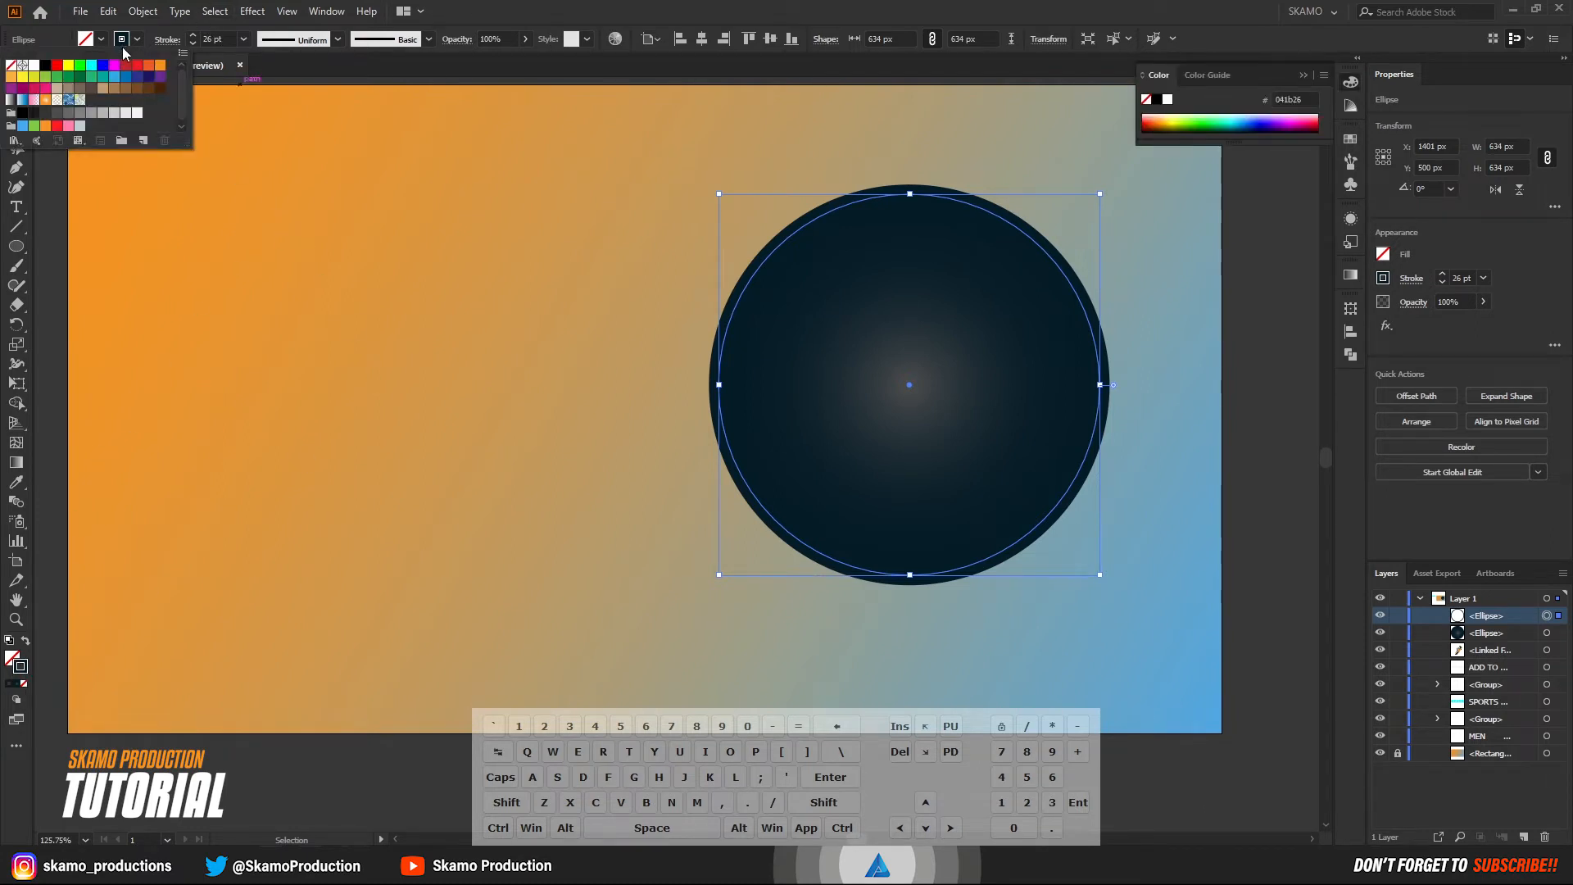
click(46, 69)
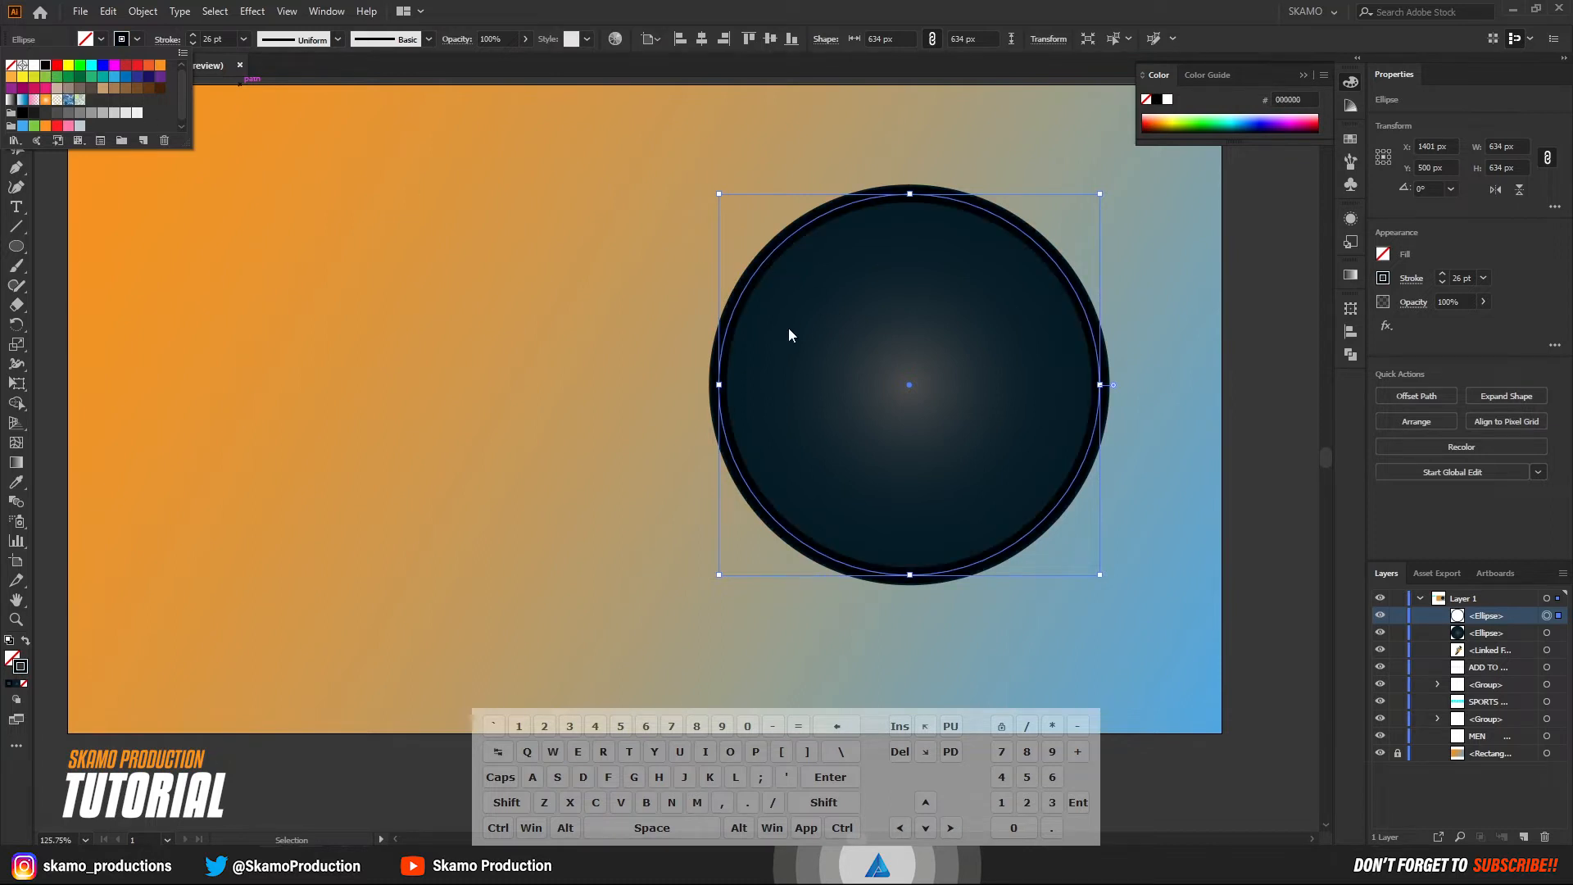
Hide and show the black ring repeatedly to compare the circle with and without it.
click(1381, 619)
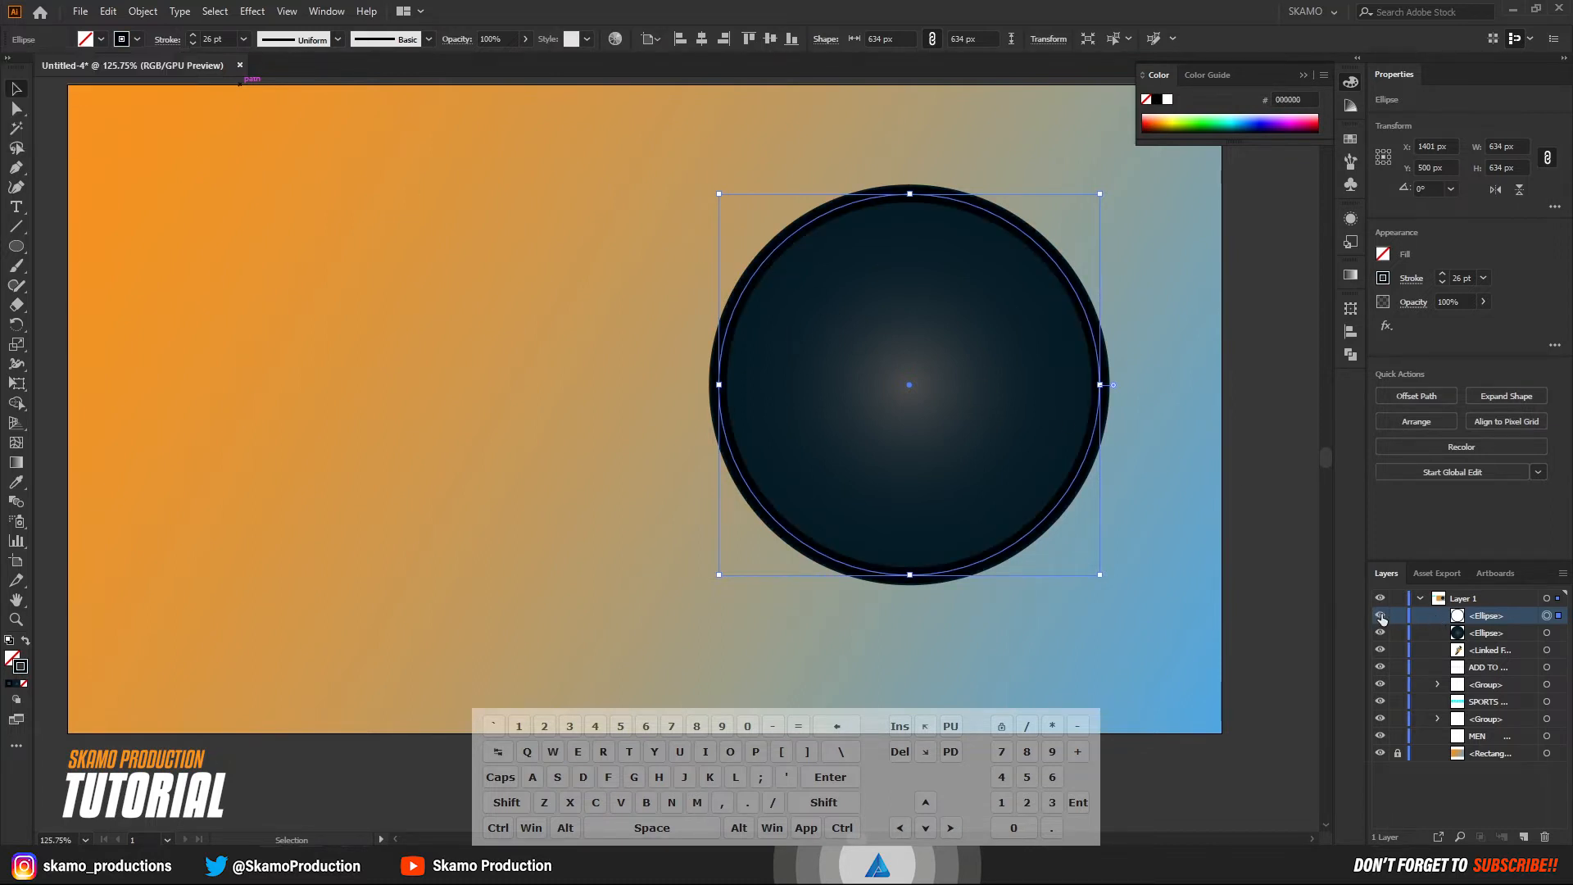
click(1381, 617)
click(1381, 617)
click(1381, 616)
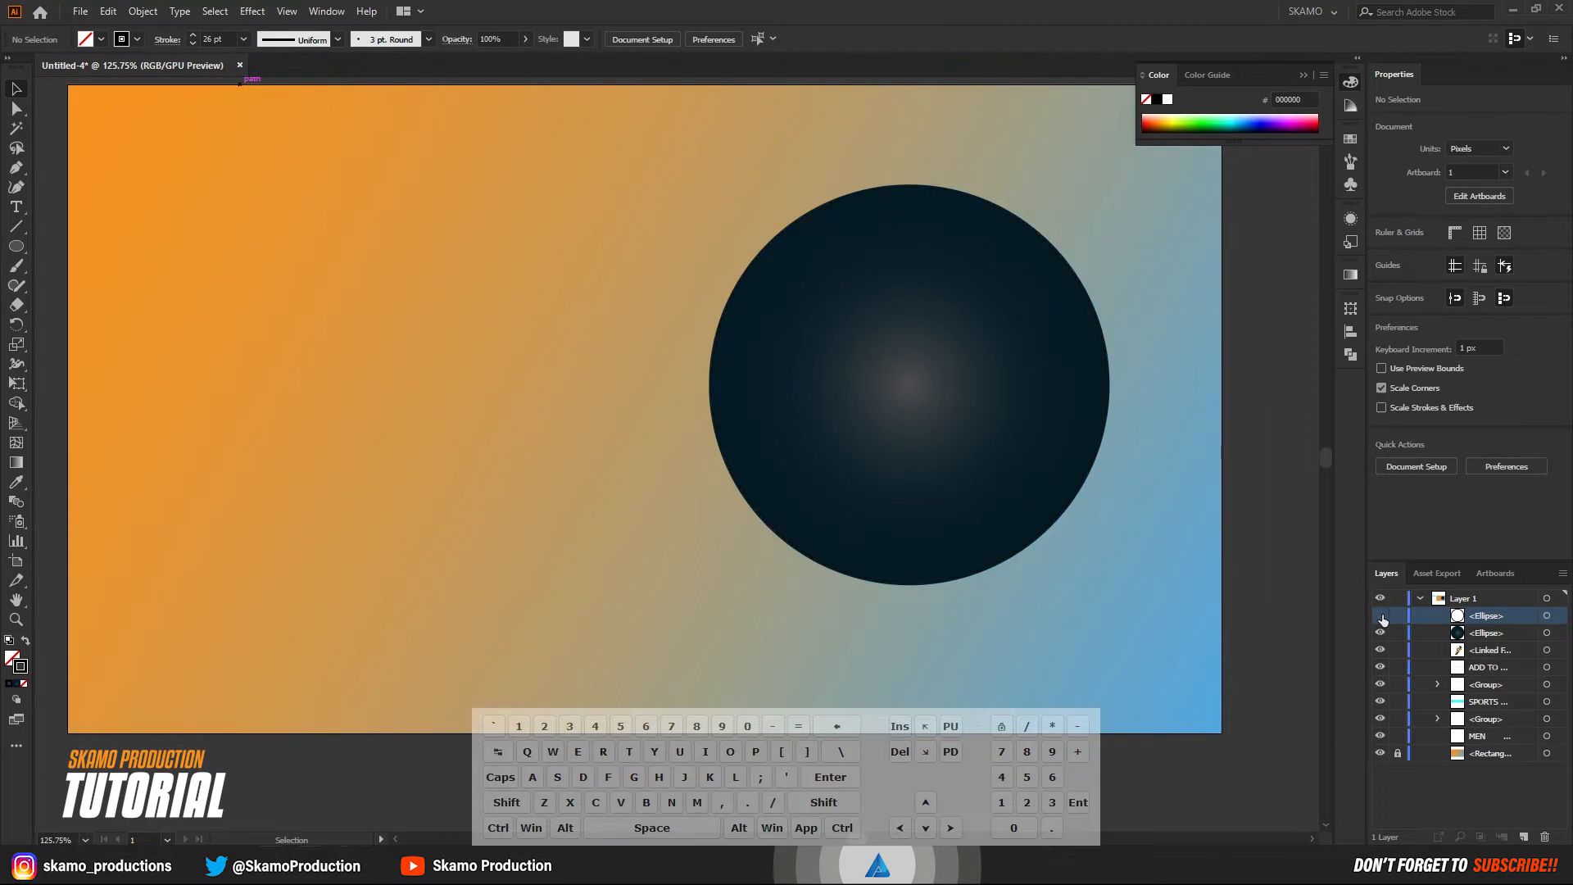
click(1382, 617)
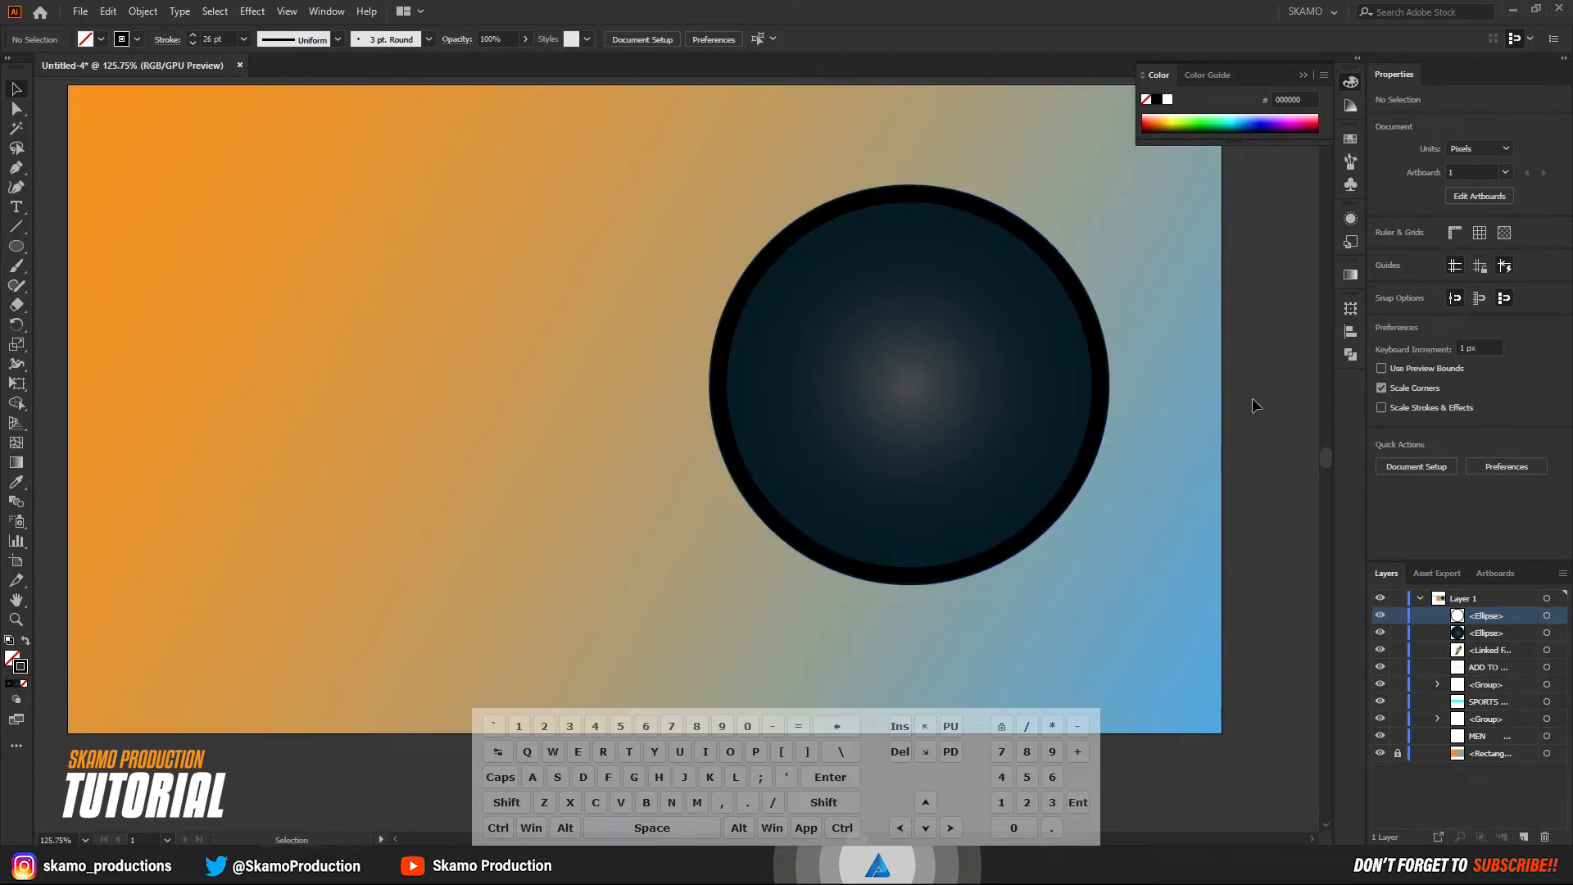
Apply a Gaussian Blur with a 71.6 px radius to the black ring, with the preview on.
click(1555, 615)
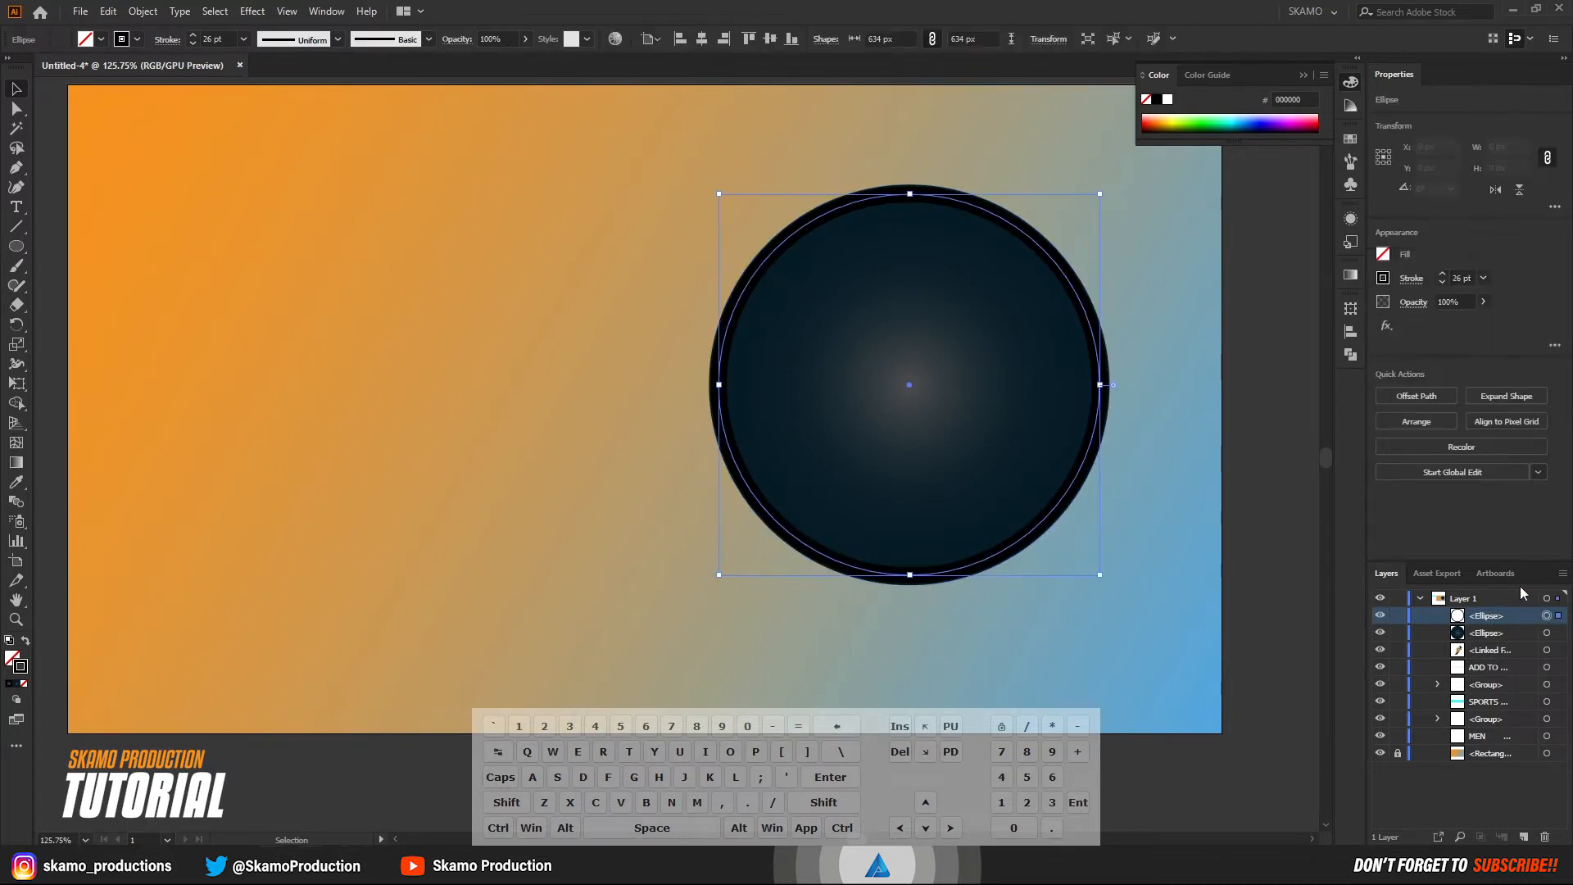
click(1387, 325)
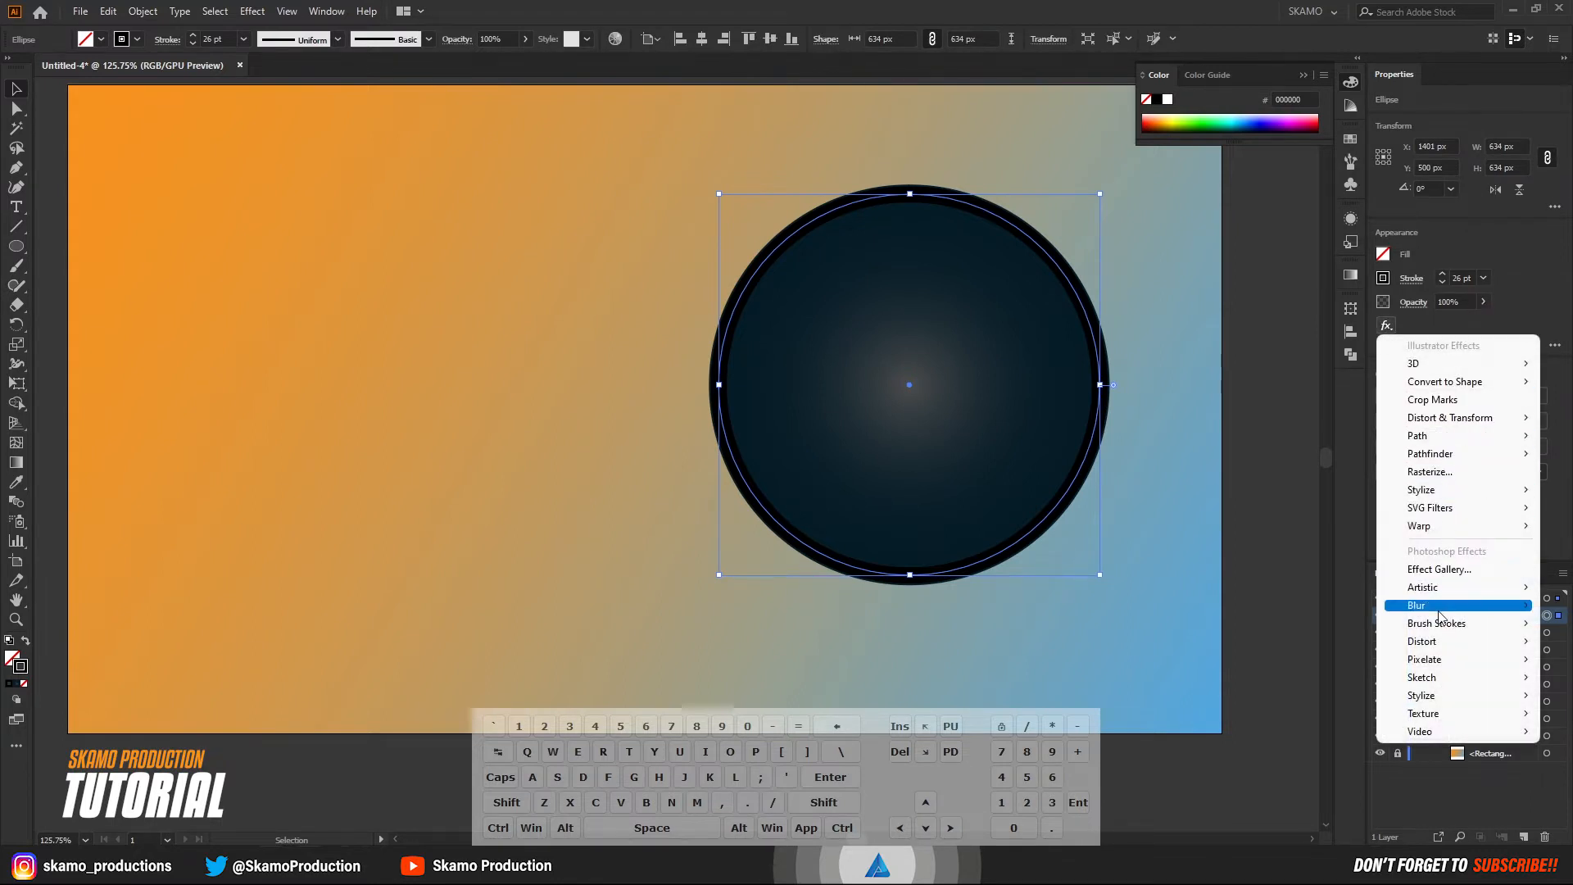
mouse_move(1437, 609)
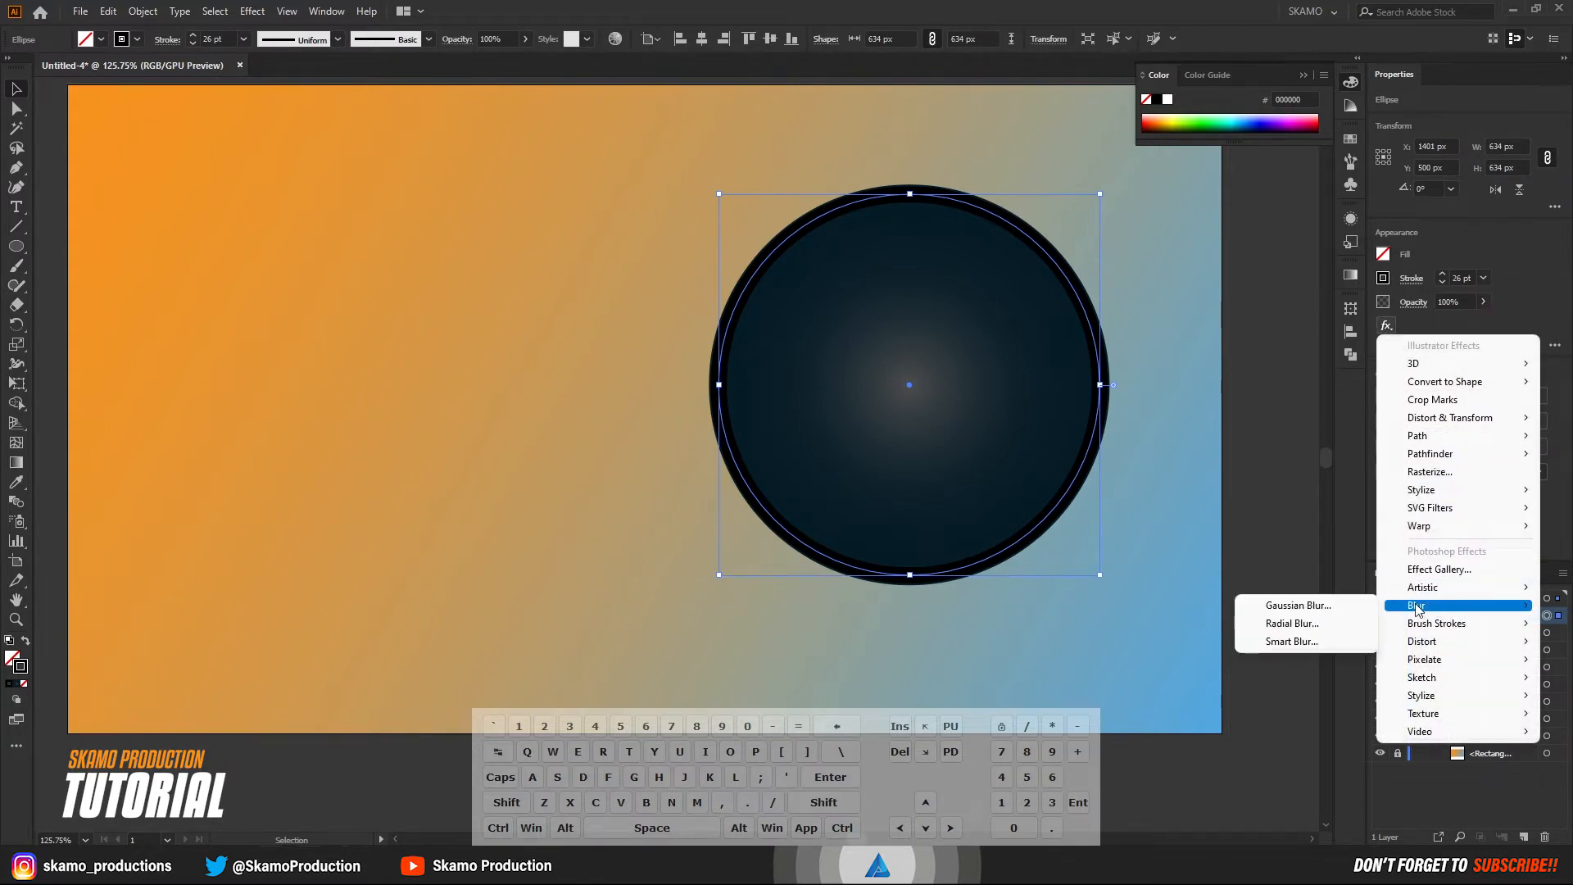
click(1343, 604)
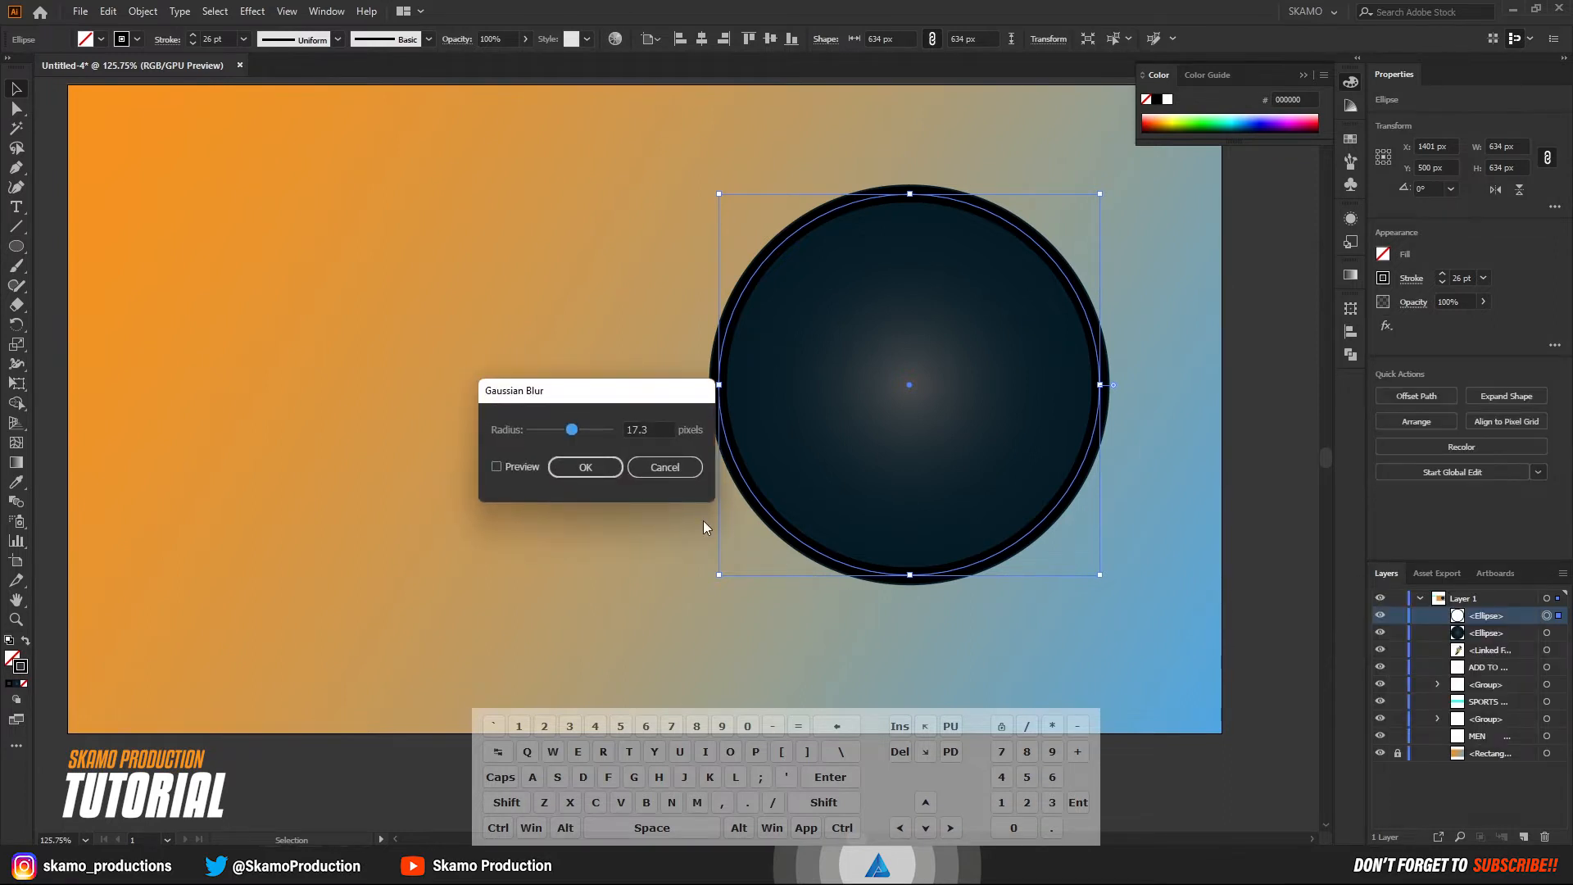
click(496, 467)
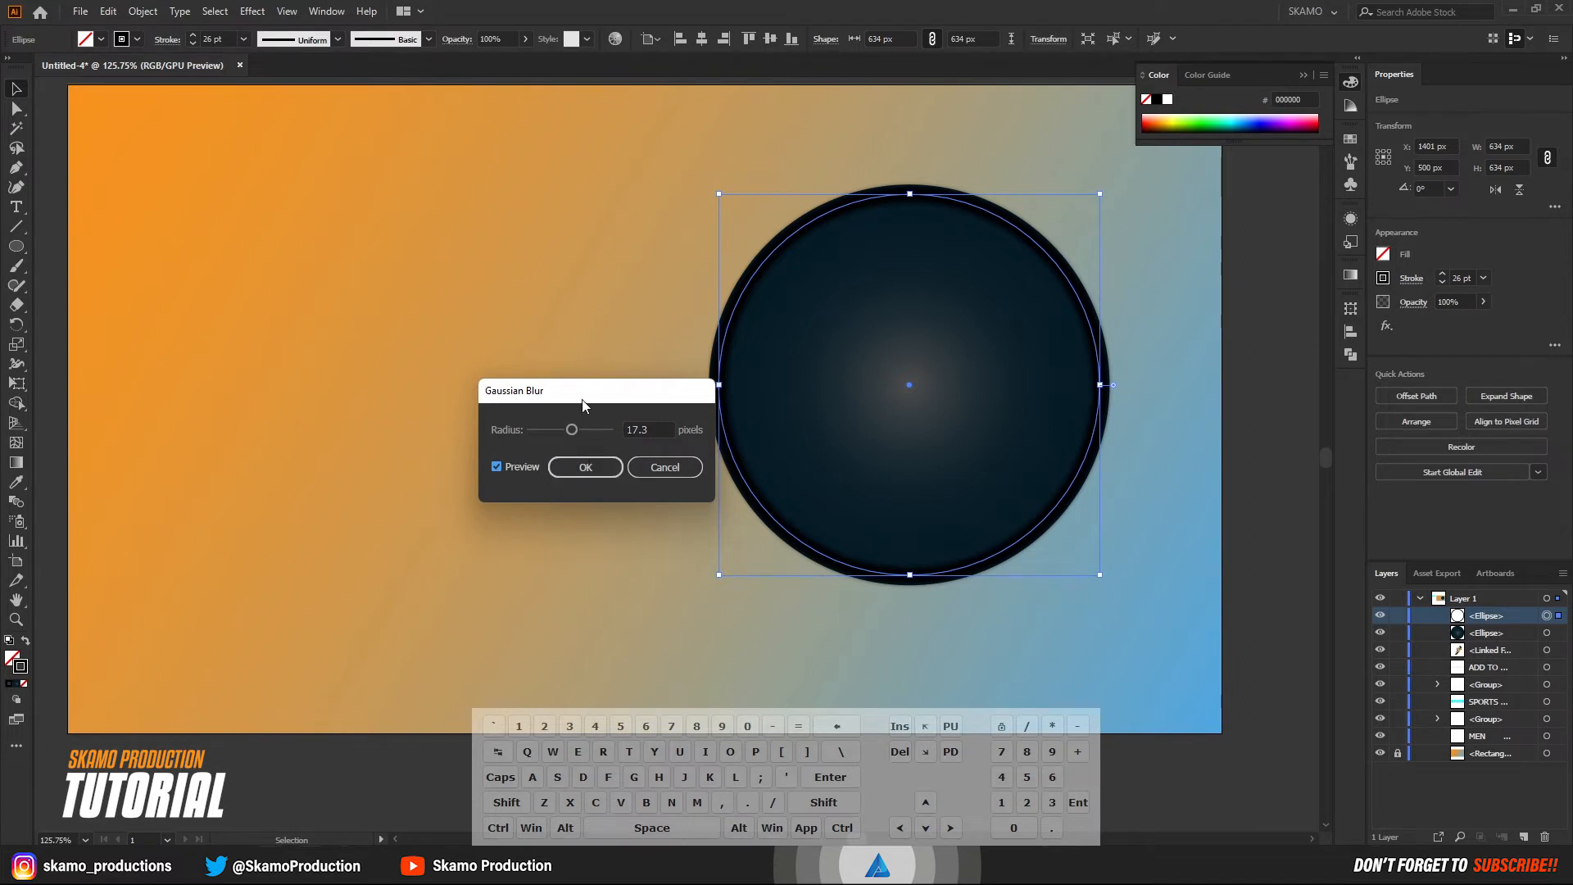
drag(581, 399, 508, 435)
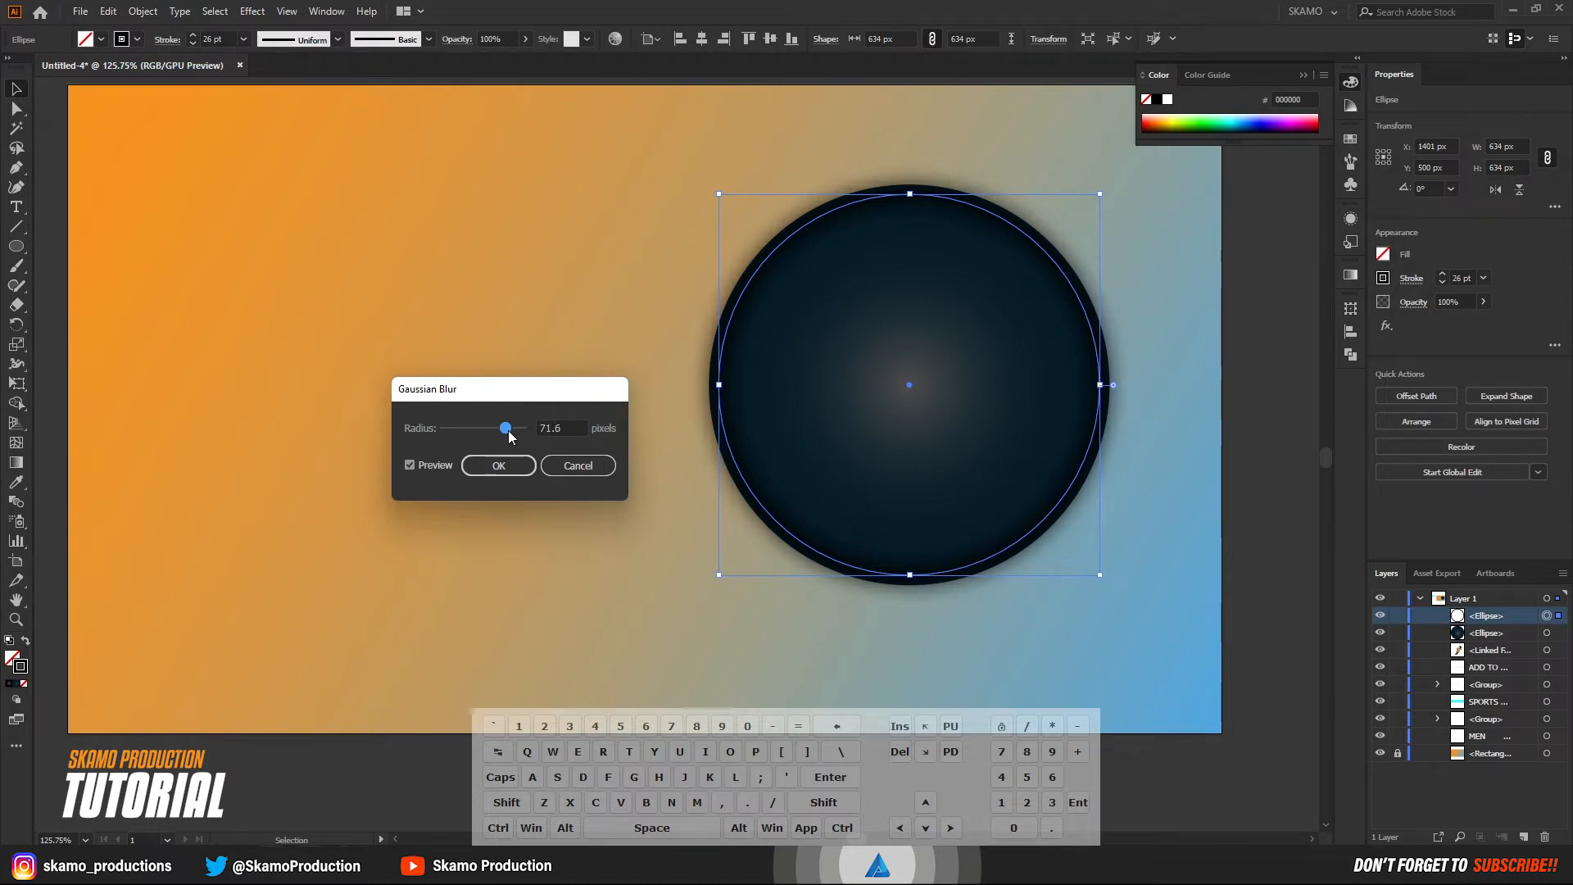
click(498, 465)
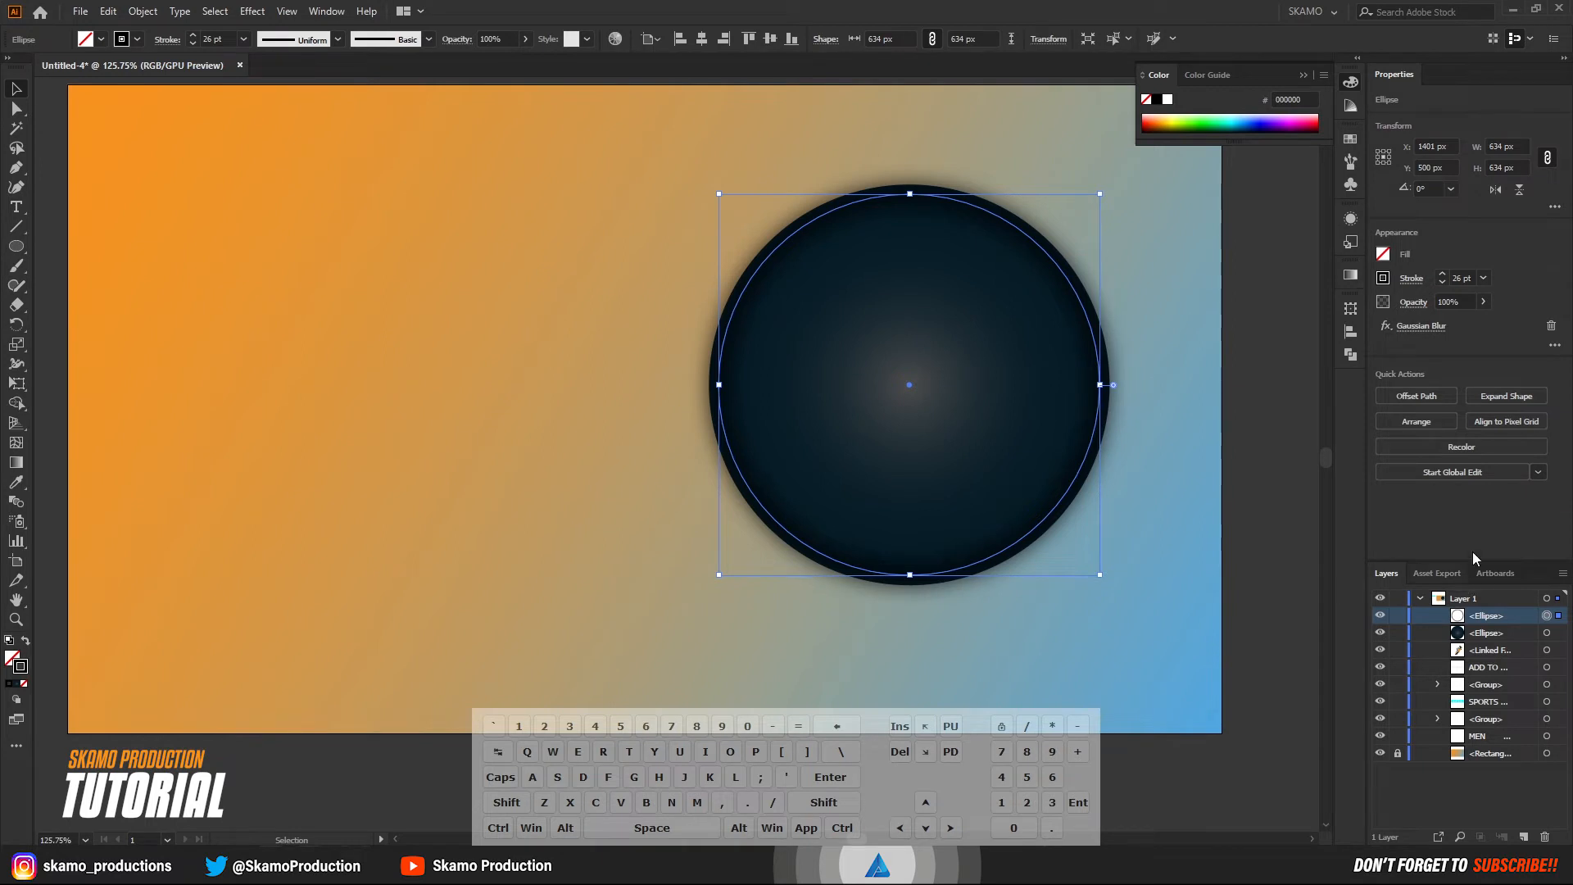
Lower the blurred ring's opacity to 33% and deselect it.
click(1483, 301)
drag(1446, 323, 1441, 330)
click(1291, 527)
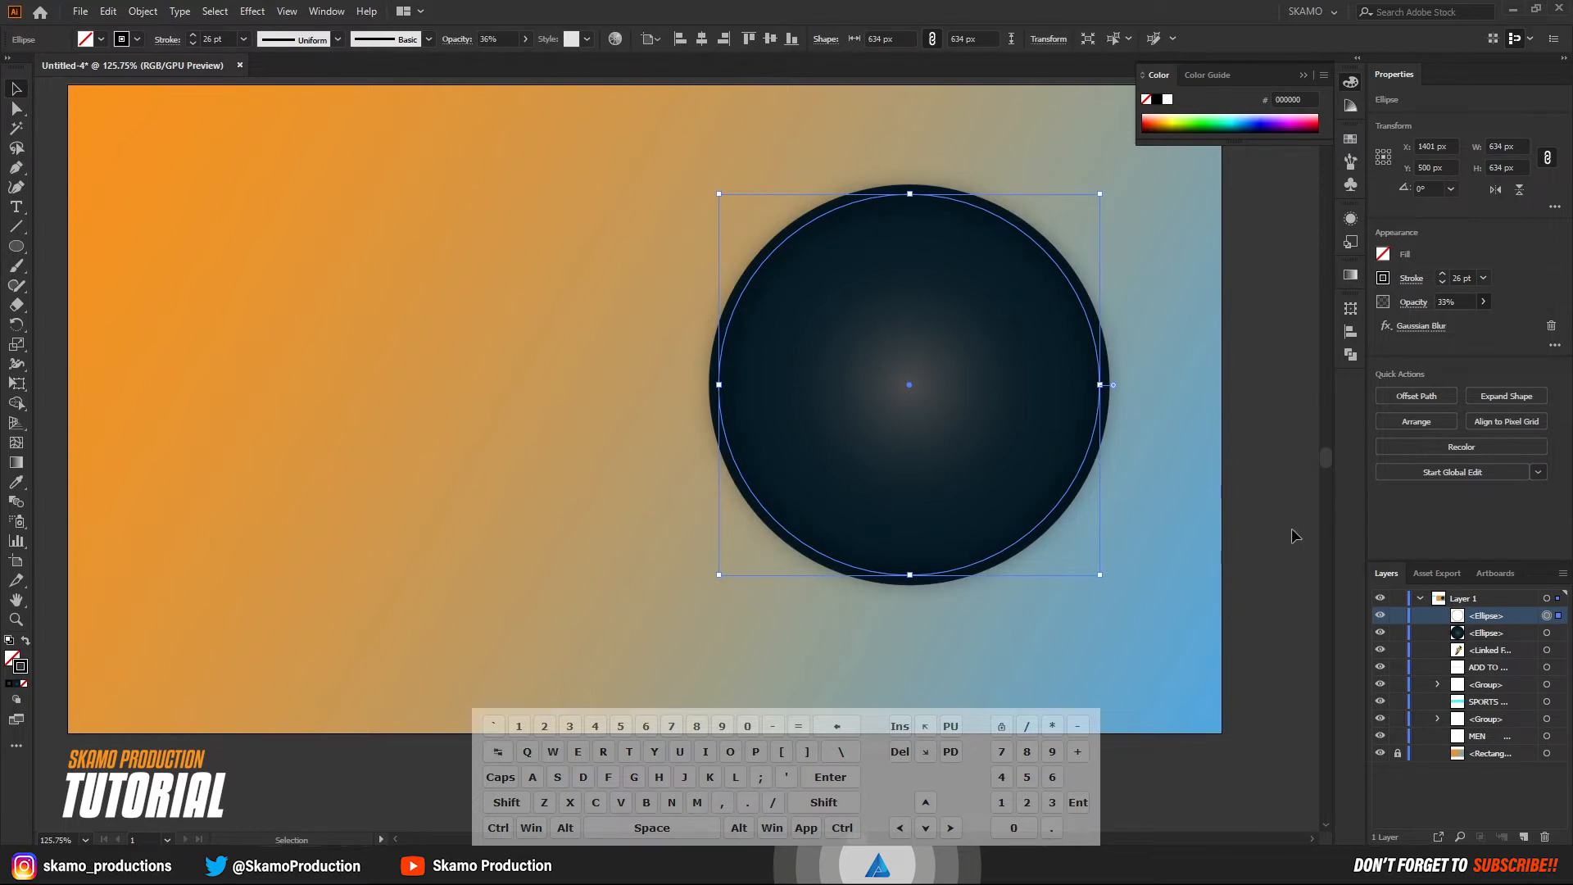
click(1182, 523)
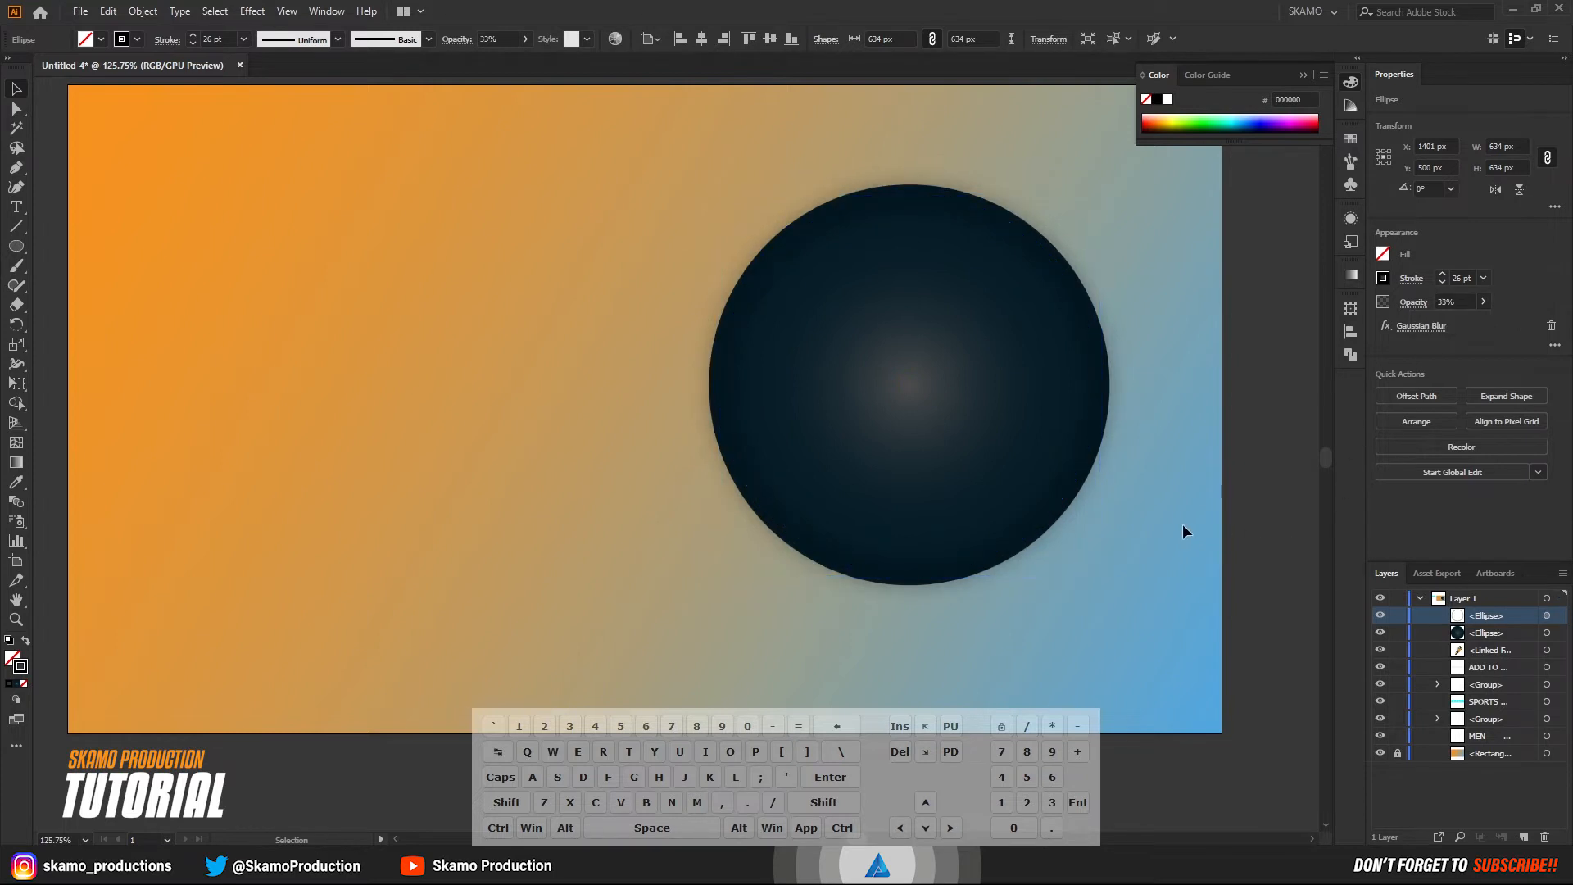
Toggle the blurred ring's visibility on and off to check its shading effect on the circle's edge.
click(1379, 615)
click(1379, 615)
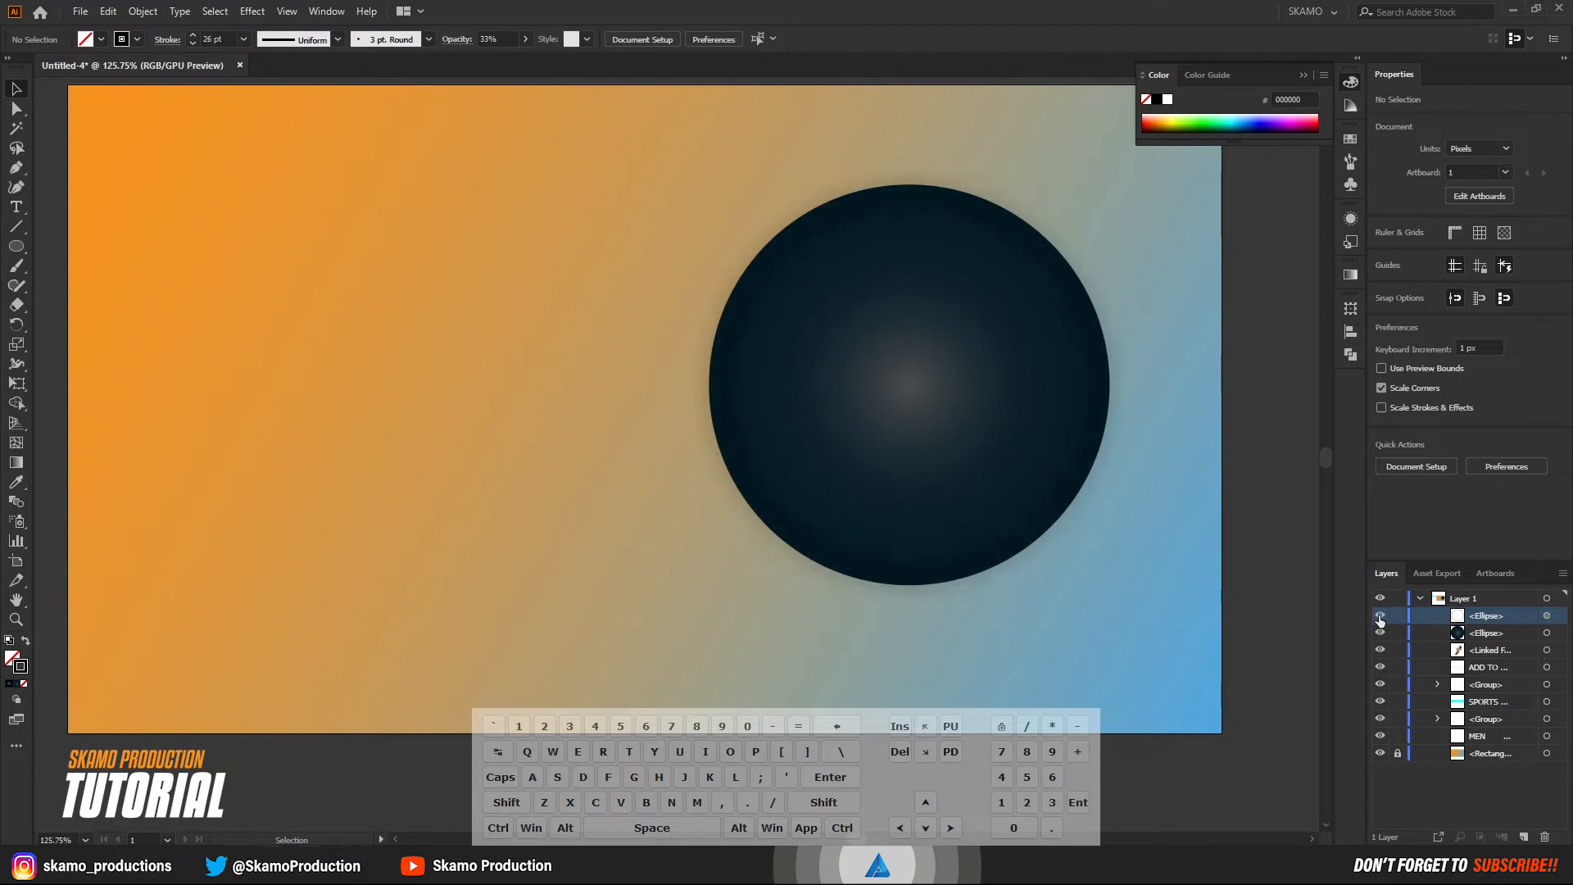
click(1379, 615)
click(1378, 615)
Copy the gradient-filled circle, paste it in front, and move the copy above the blurred ring in the stacking order.
click(970, 423)
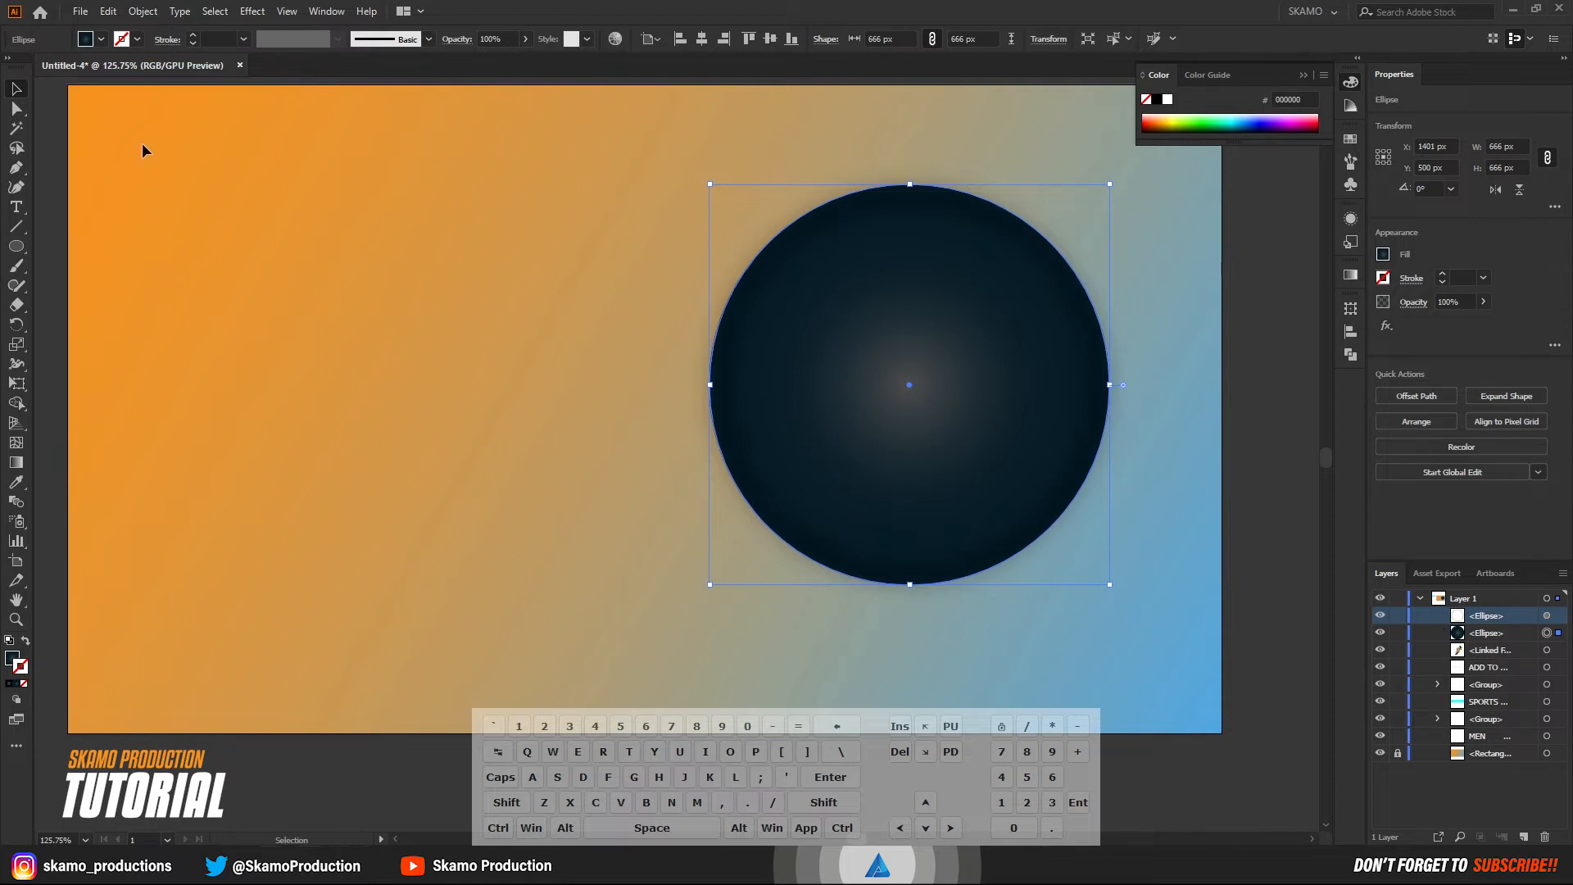
click(108, 11)
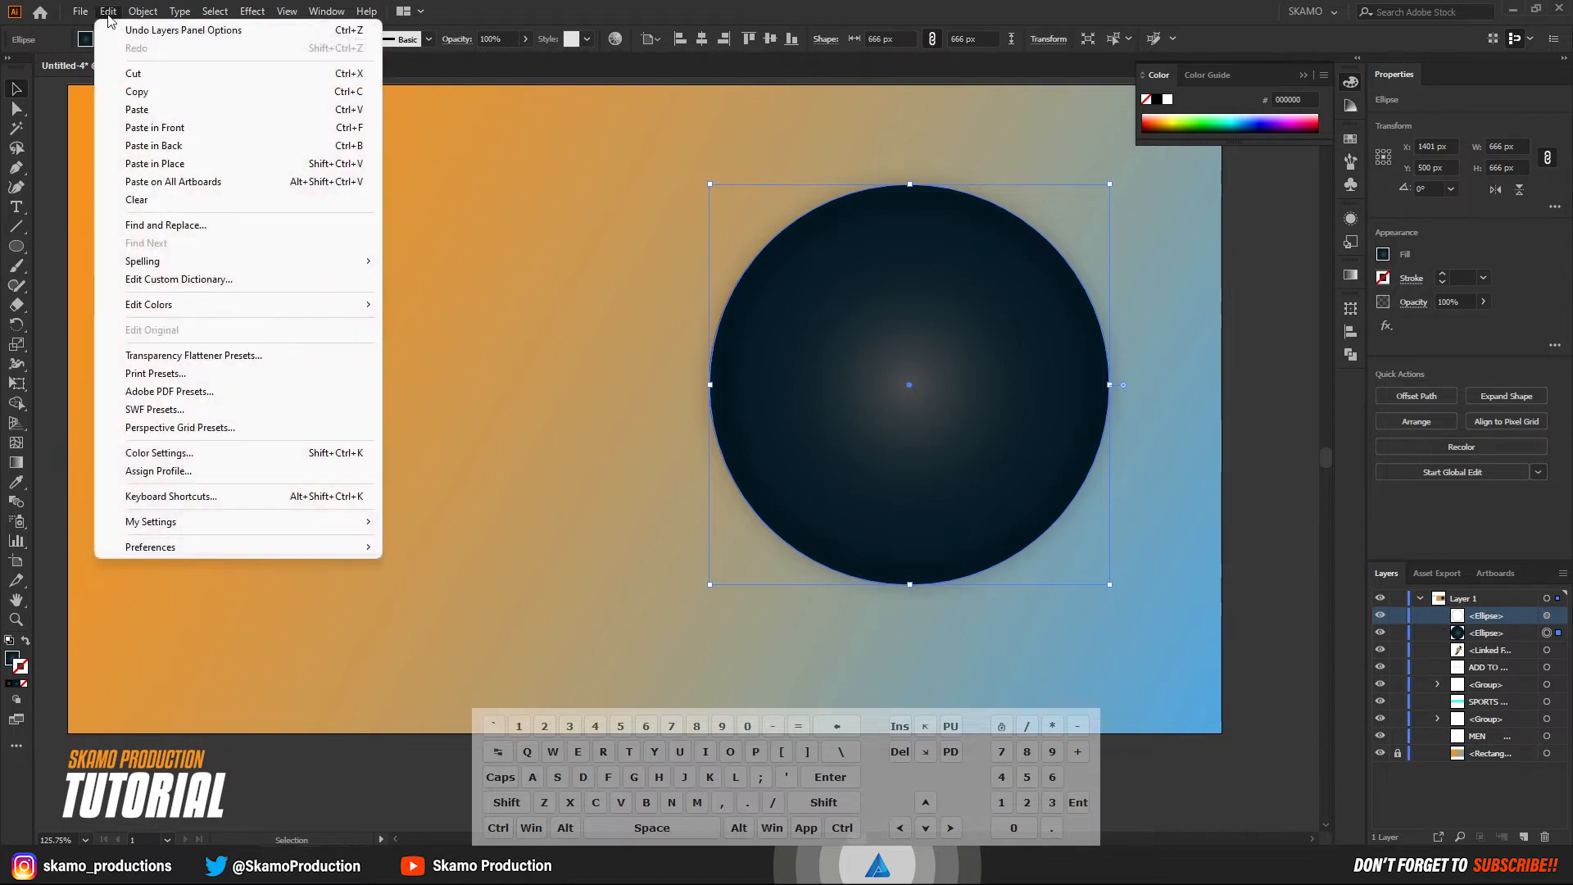
click(138, 92)
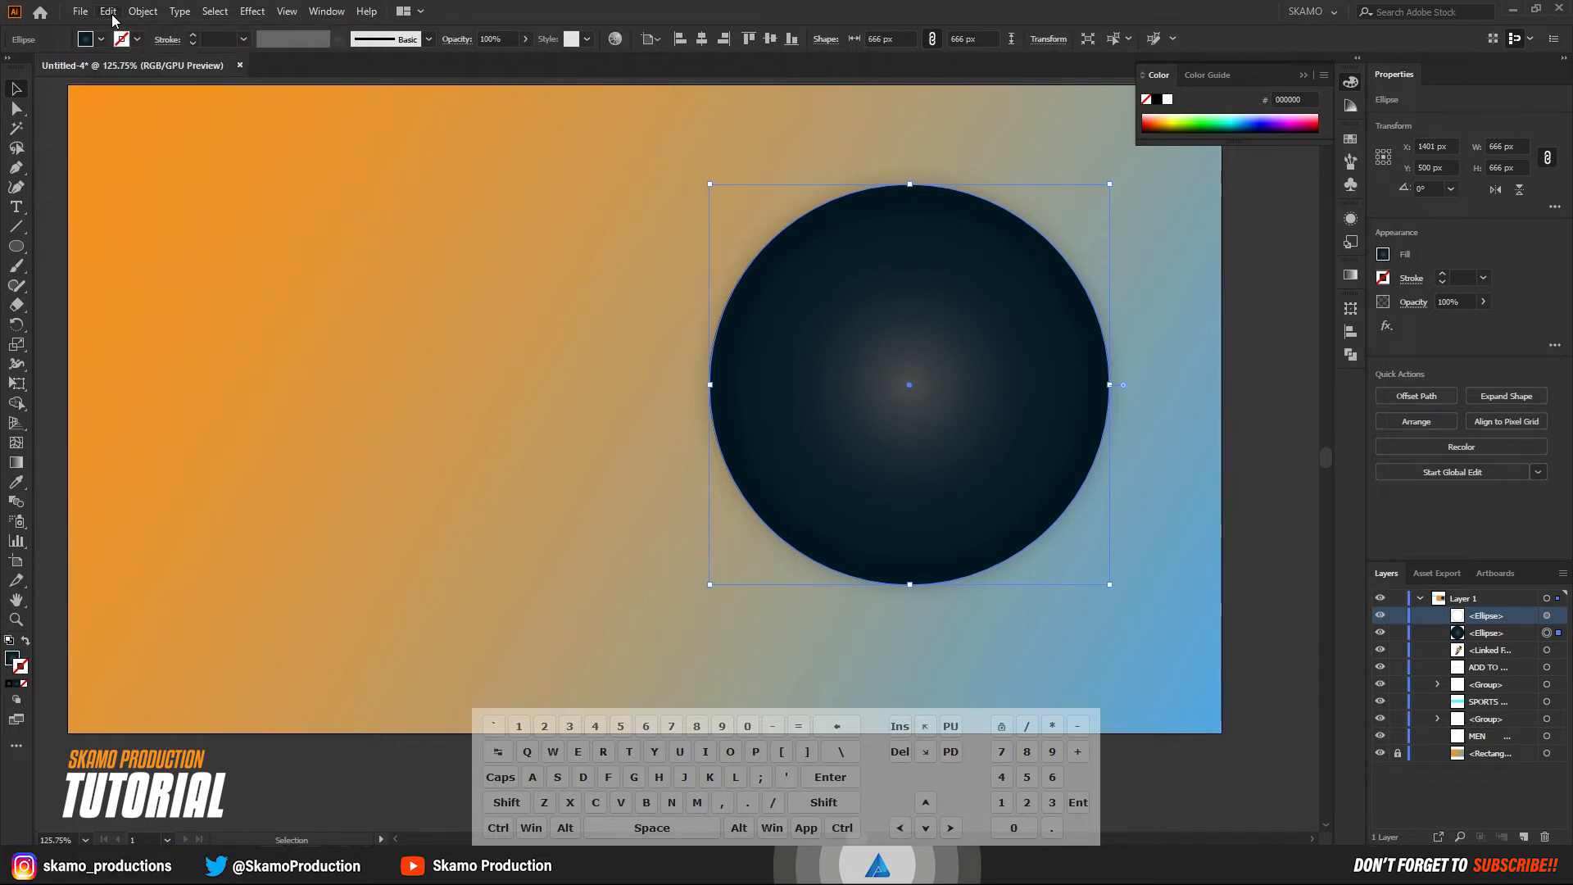
click(110, 12)
click(154, 128)
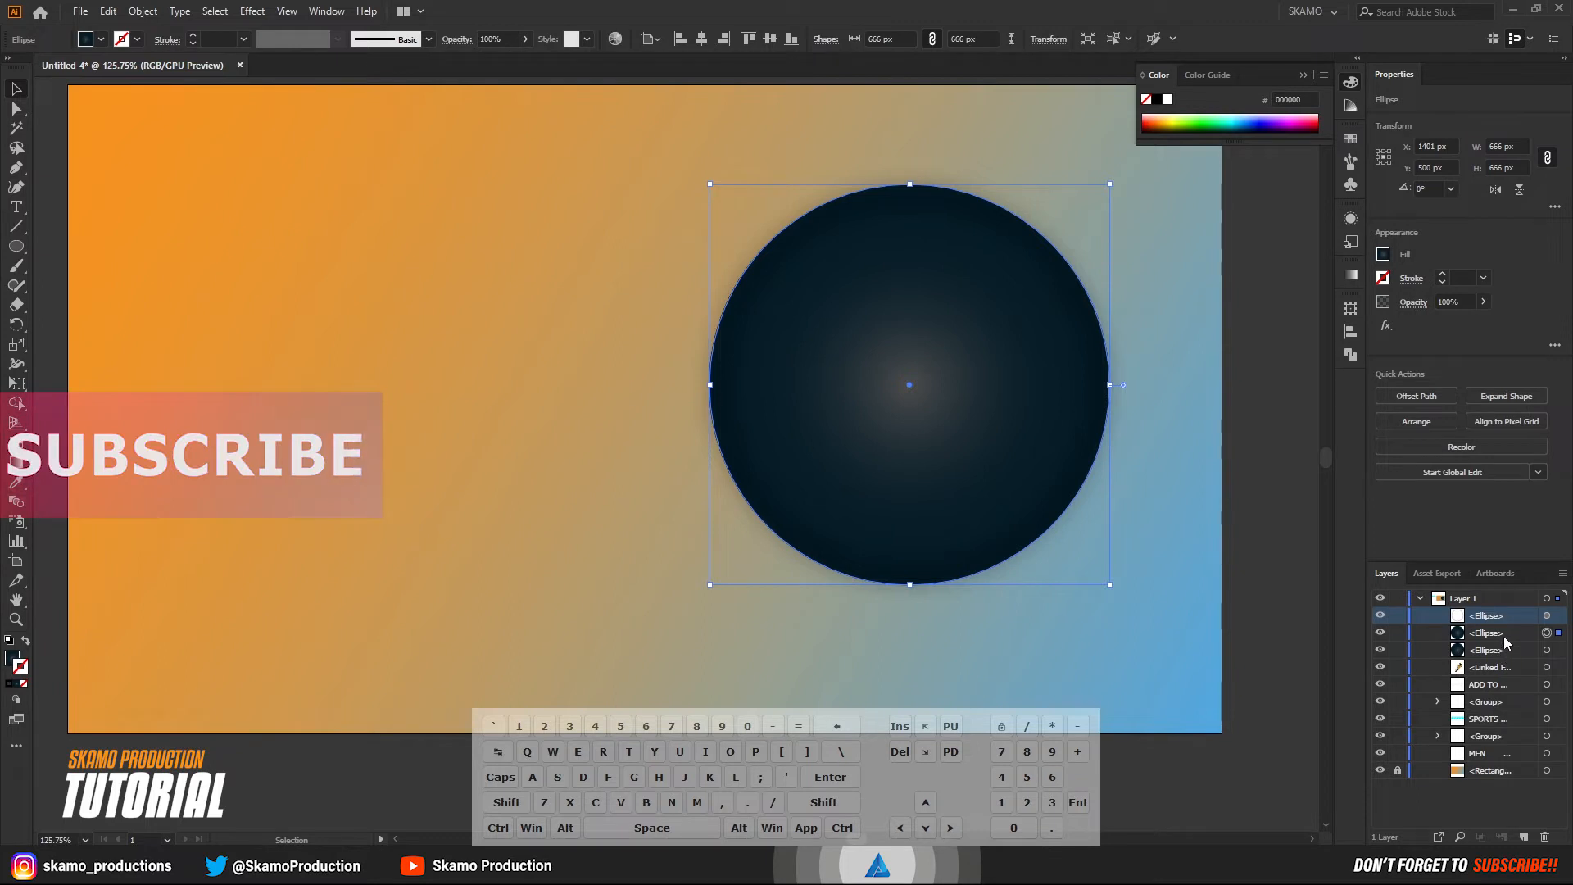
drag(1500, 635, 1489, 610)
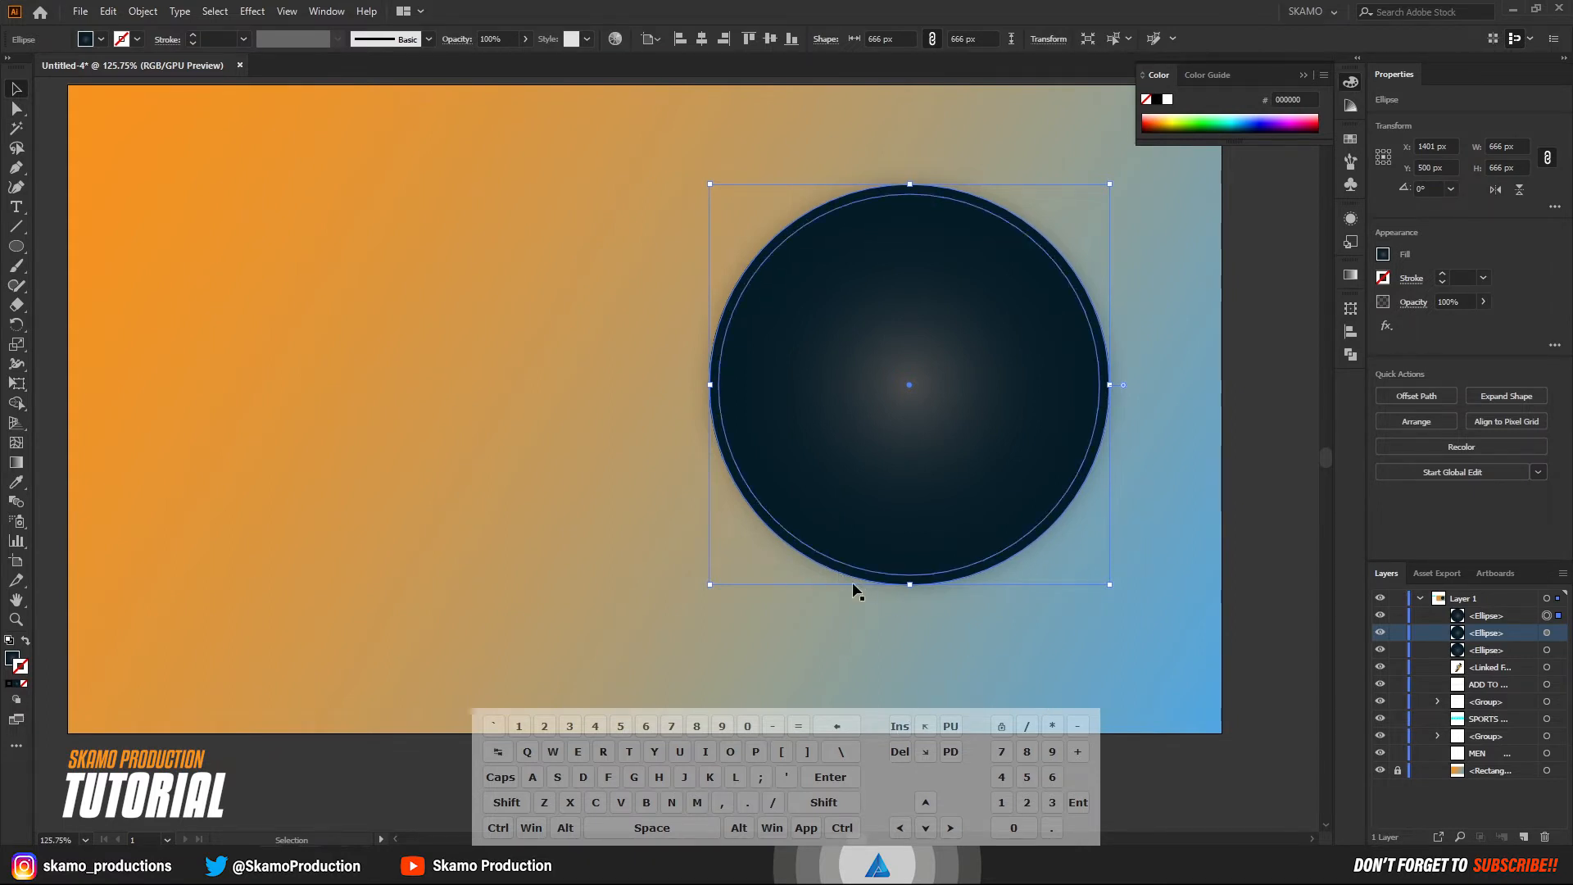
Scale the copied circle proportionally about its center to about 724 px.
key(shift)
key(alt)
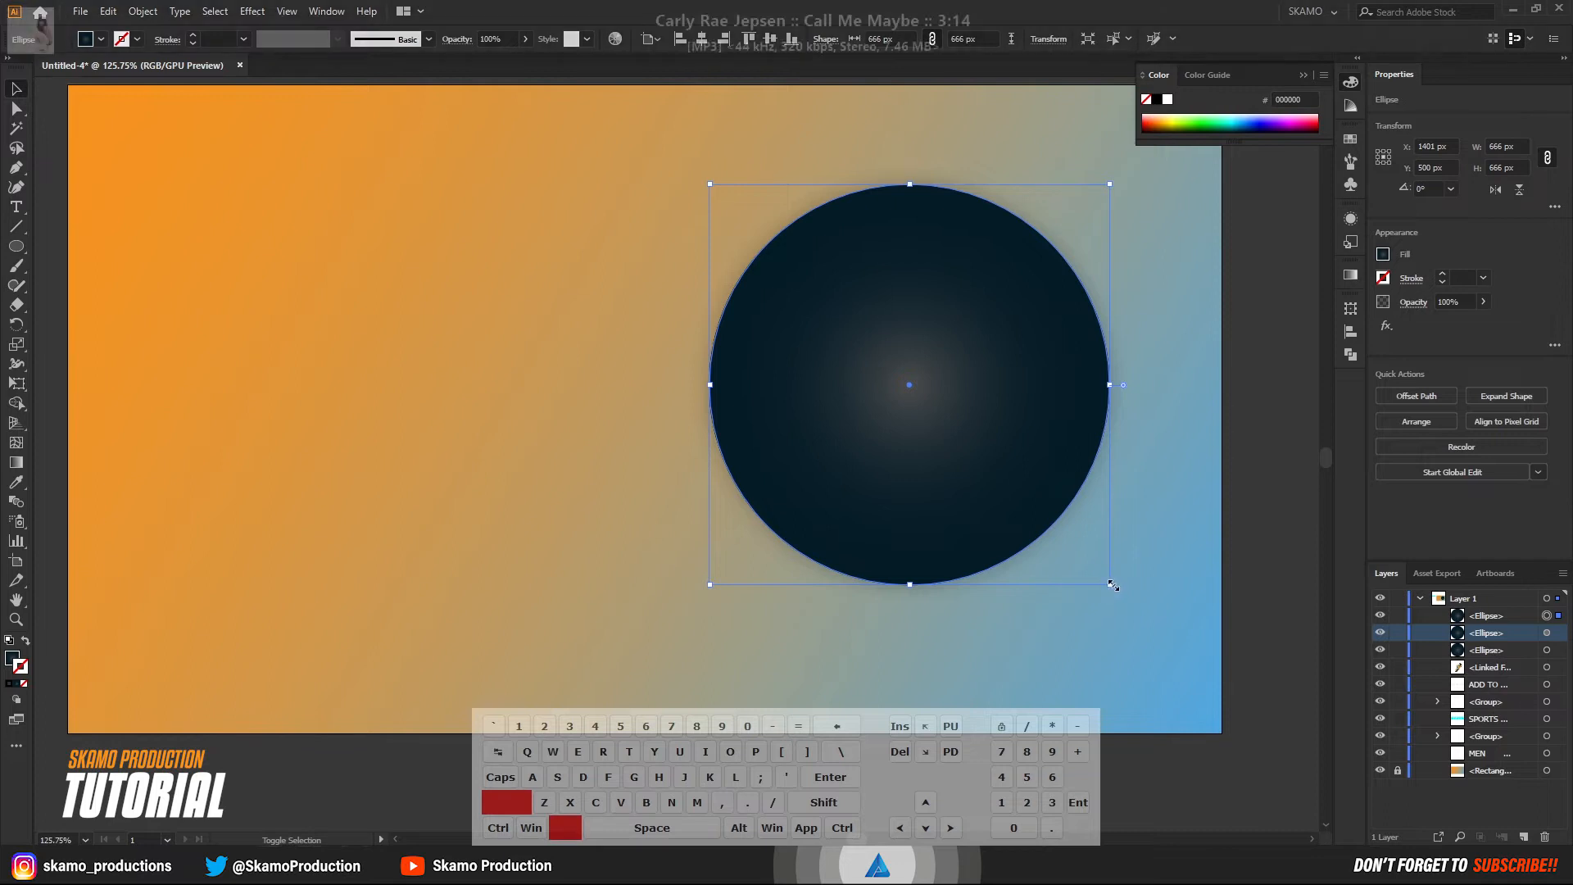
drag(1111, 584, 1140, 606)
Remove the enlarged circle's gradient fill and give it a solid color stroke instead.
click(20, 663)
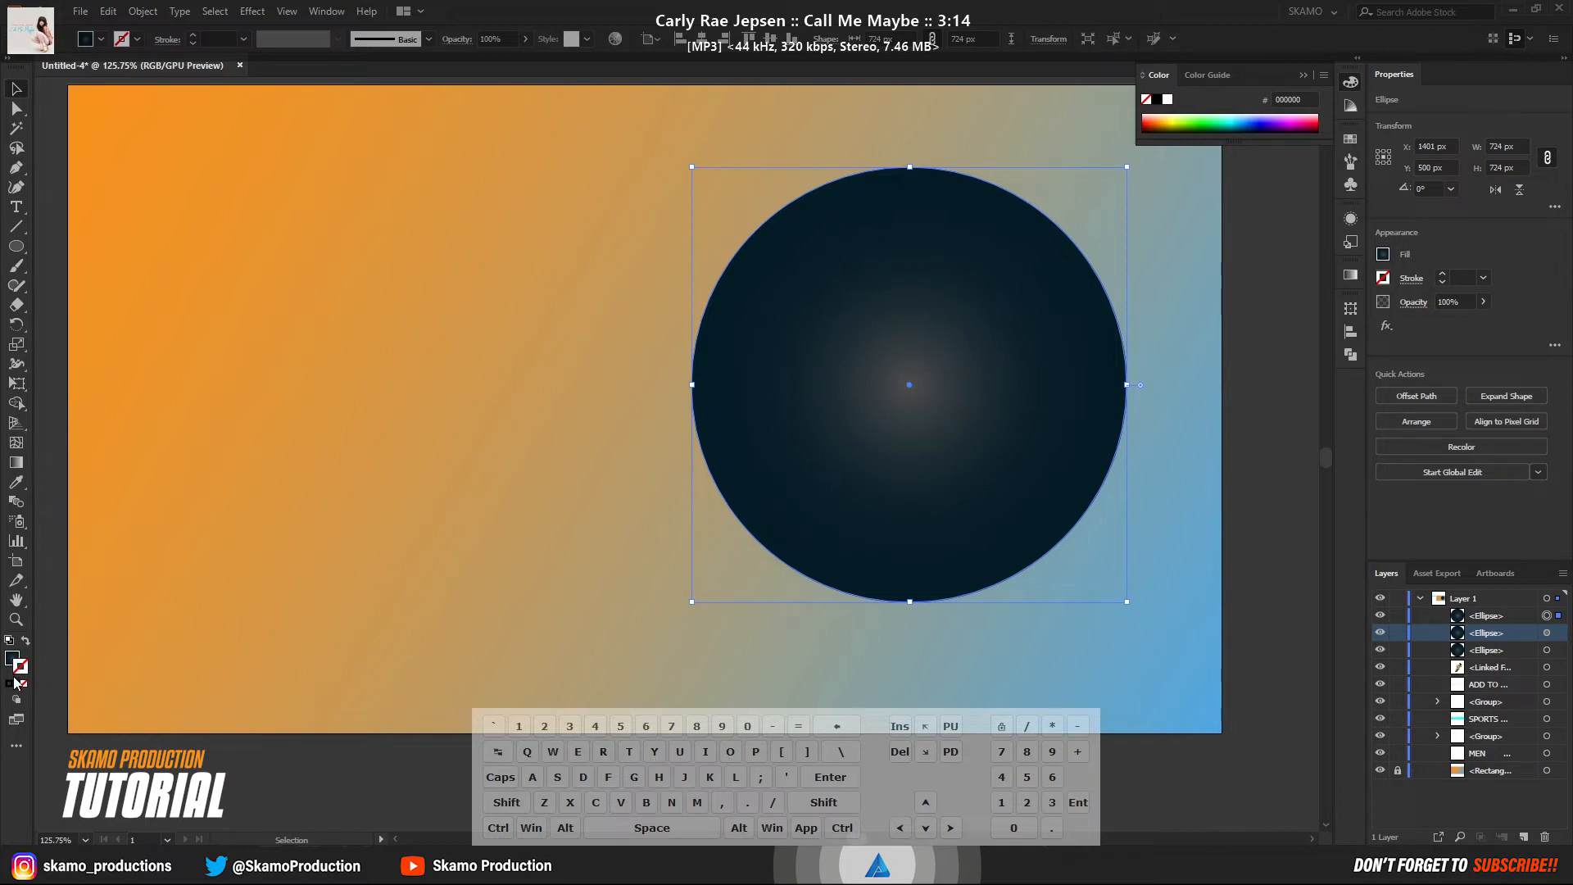
click(11, 658)
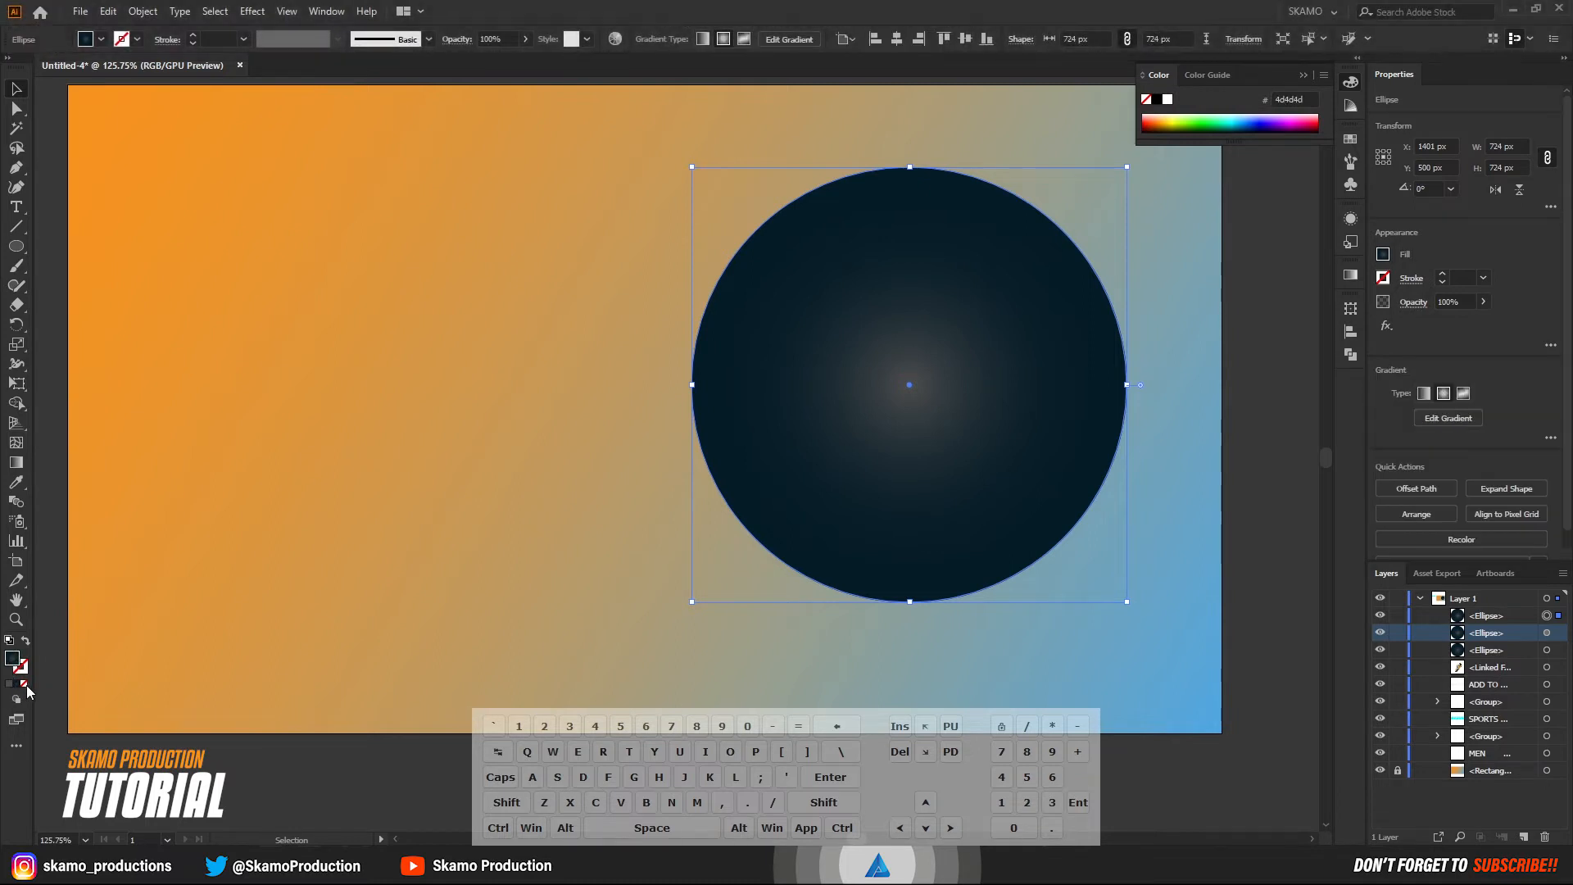
click(24, 683)
click(10, 685)
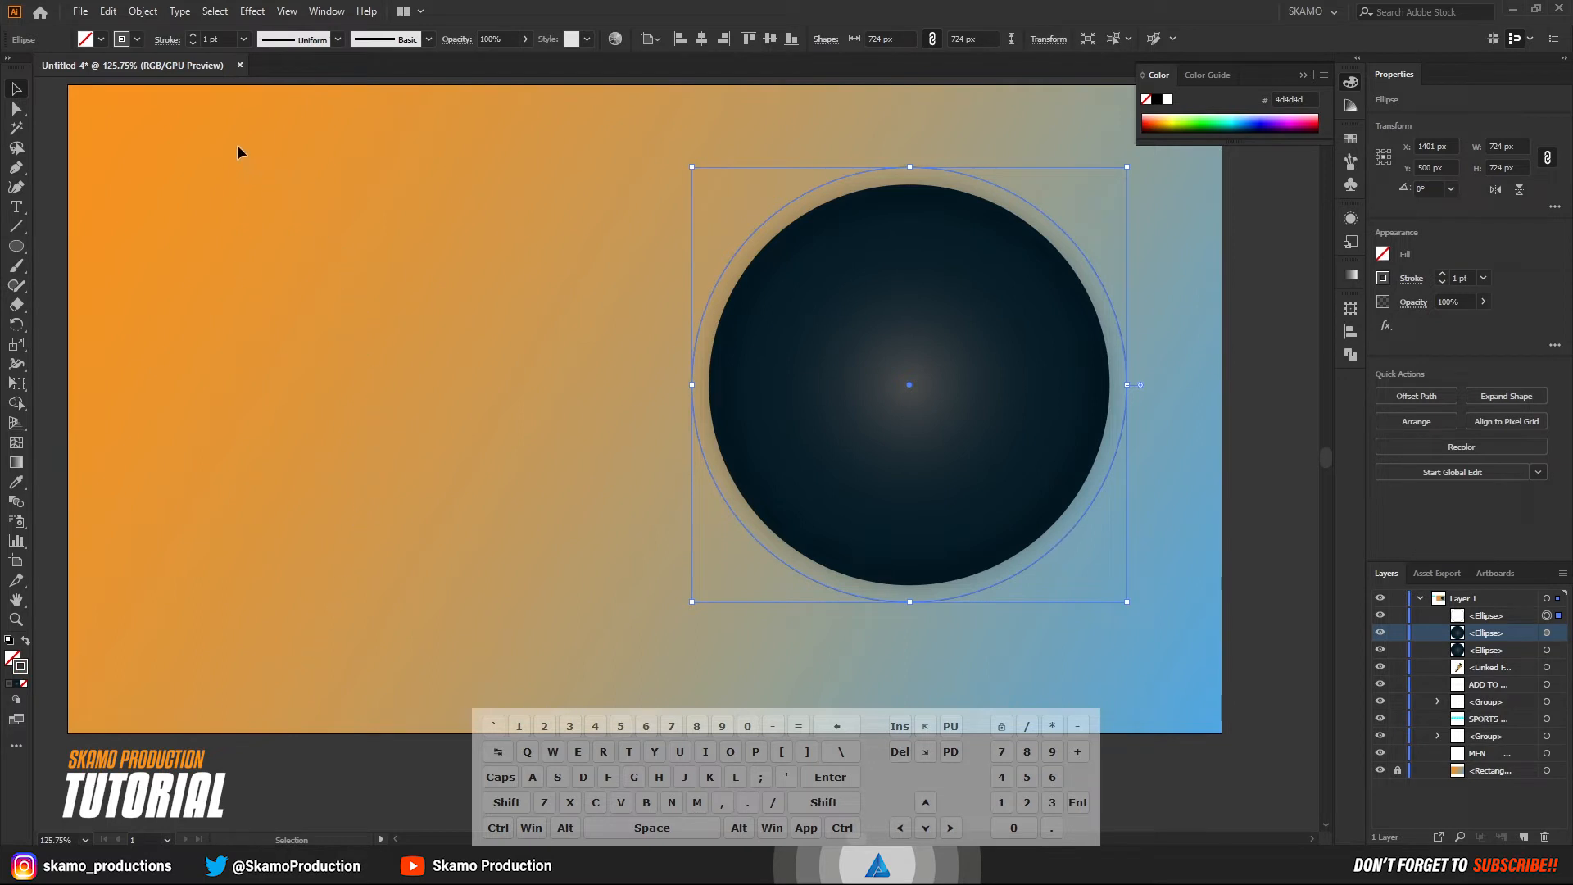
Set the enlarged circle's stroke color to white and its weight to 4 pt.
click(125, 40)
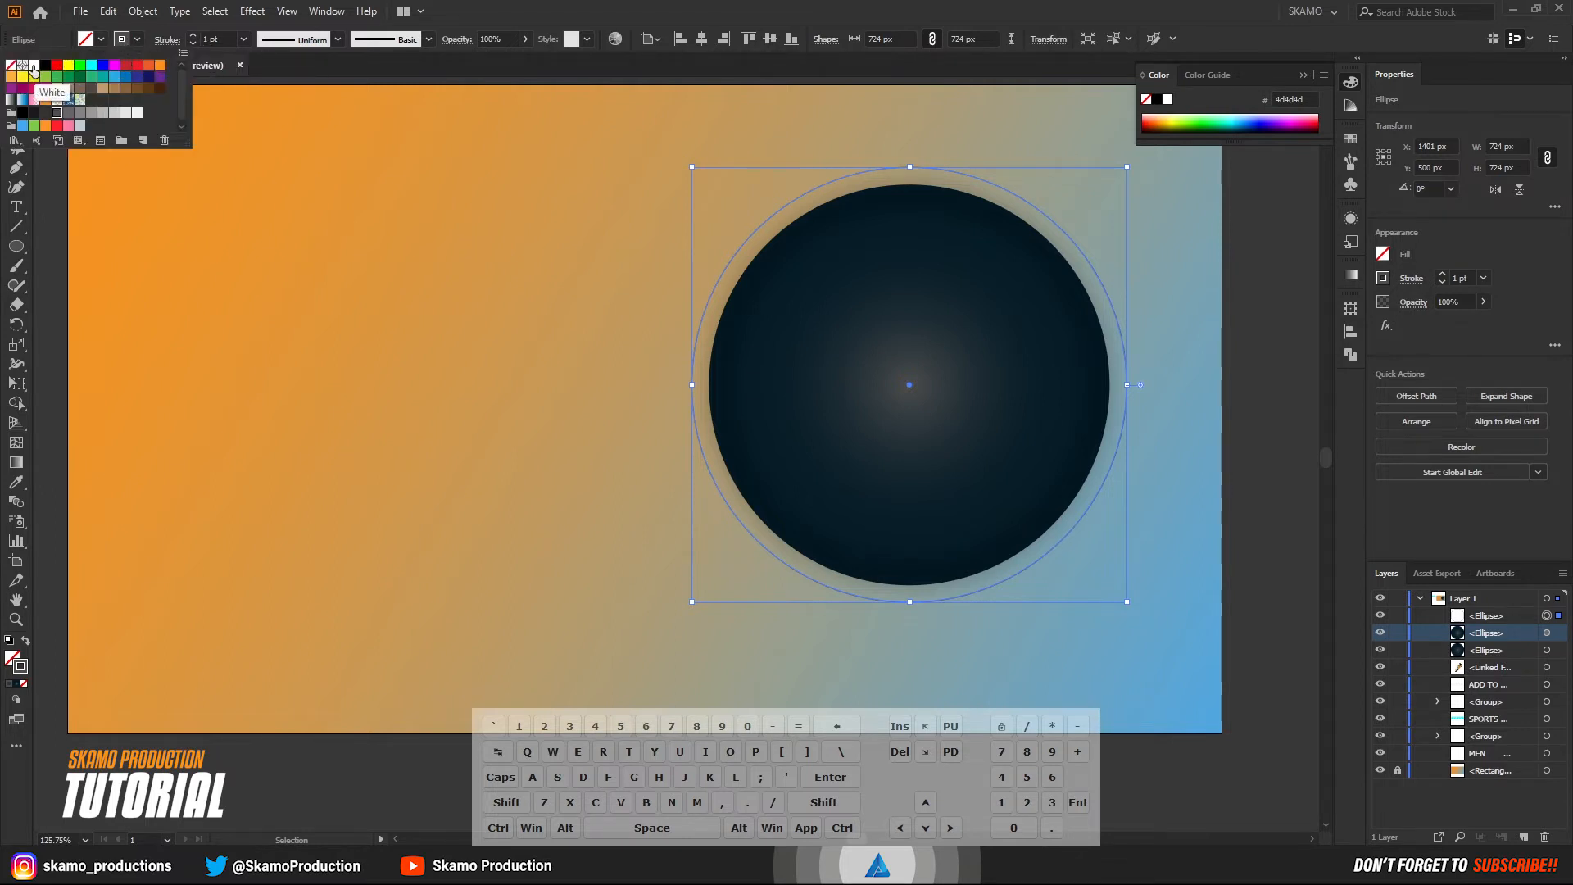
click(34, 65)
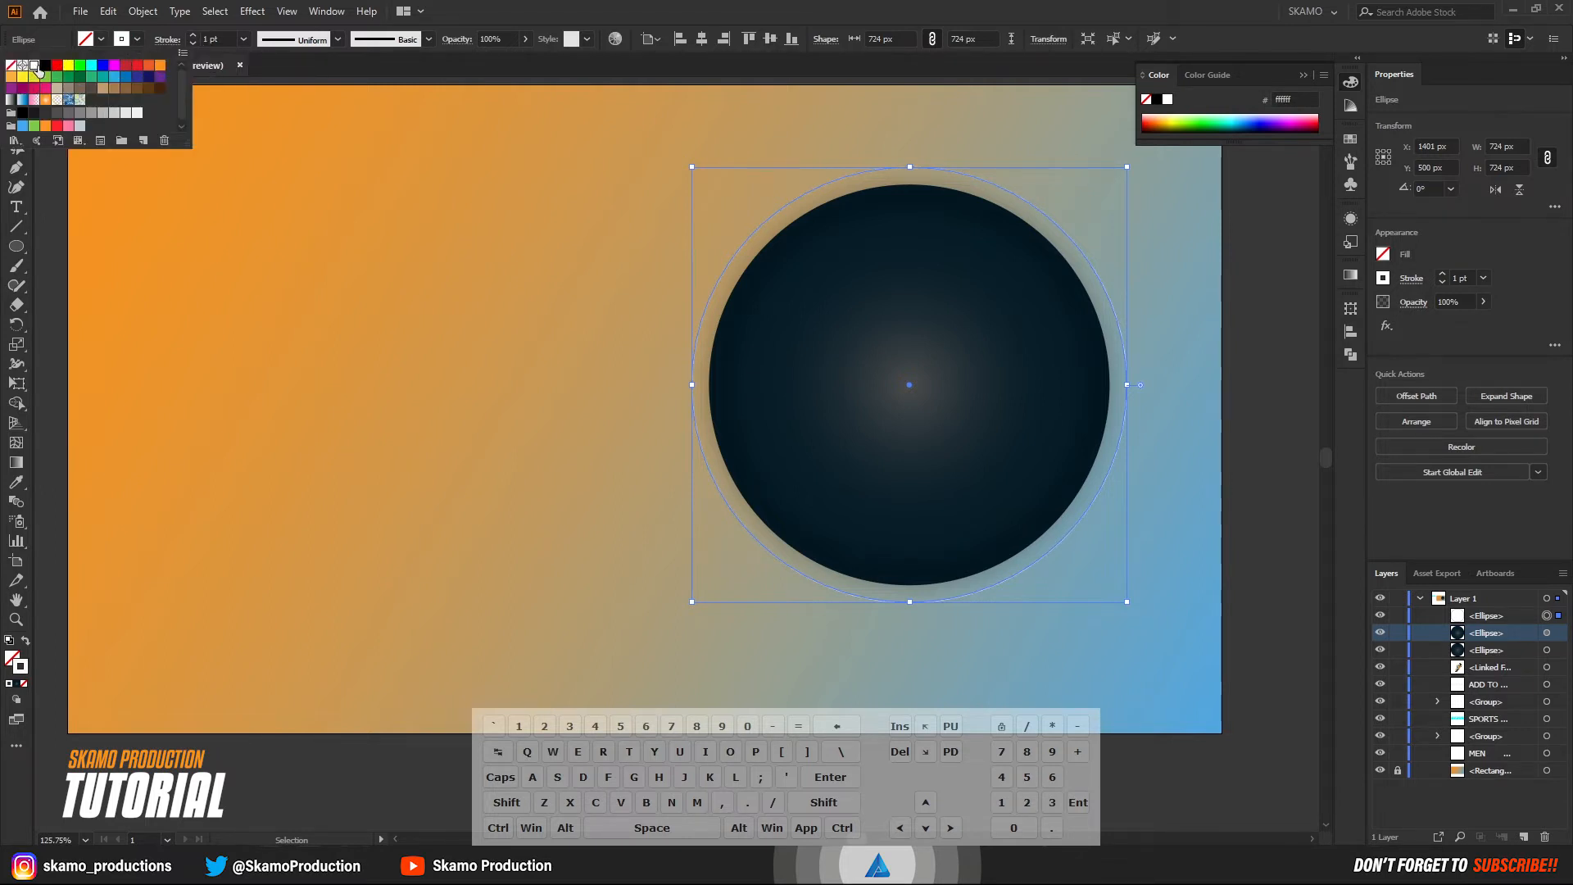
click(193, 36)
click(193, 36)
click(193, 36)
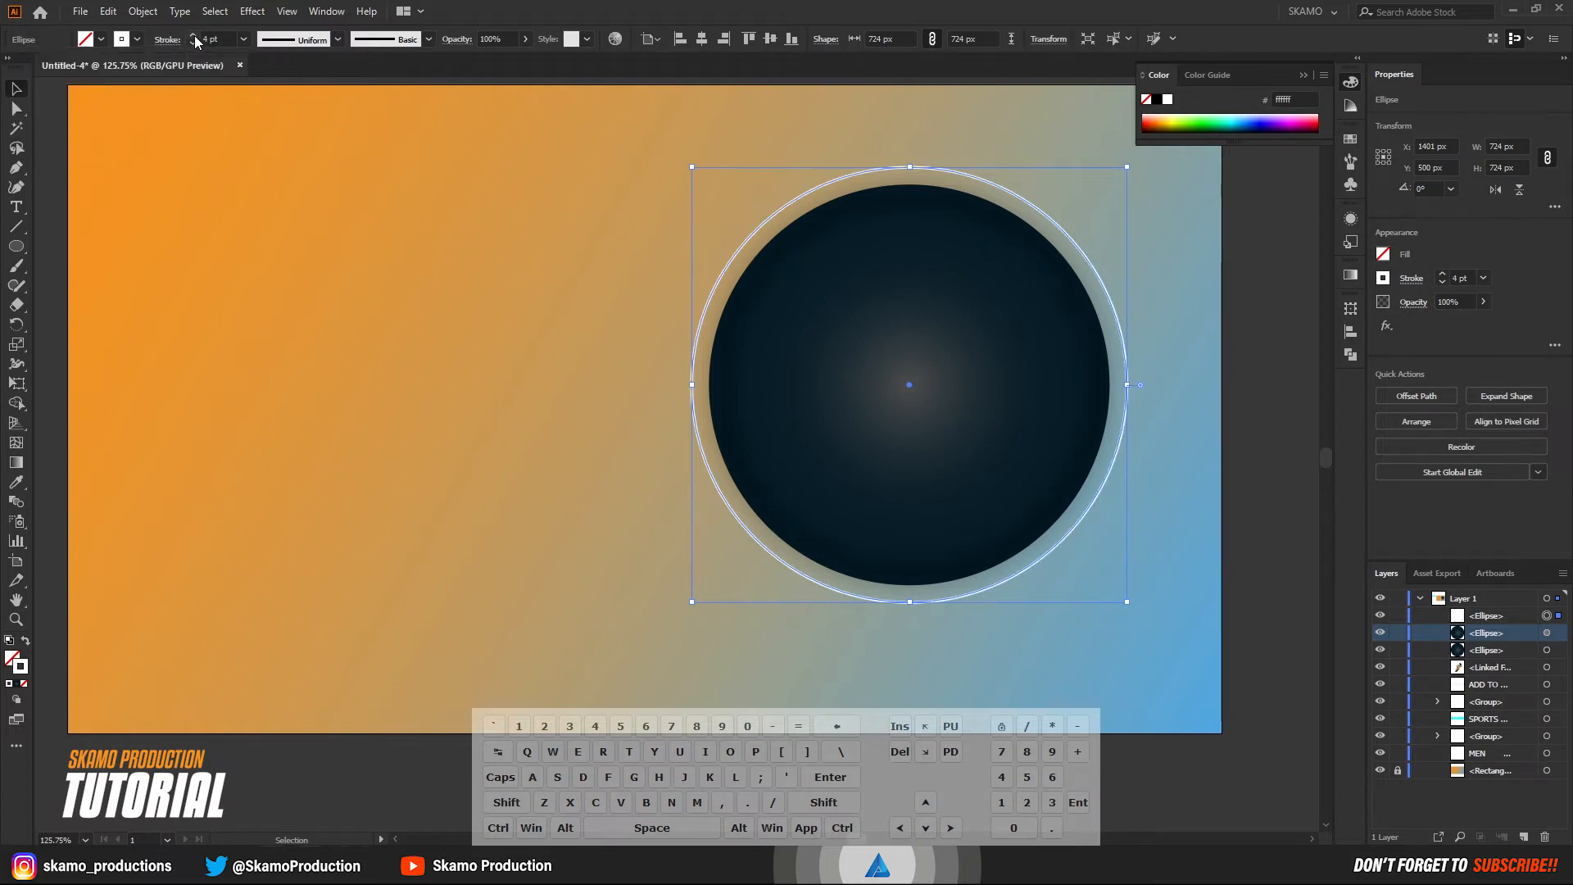
Increase the white outer ring's stroke weight to 5 pt and deselect the ring.
click(194, 36)
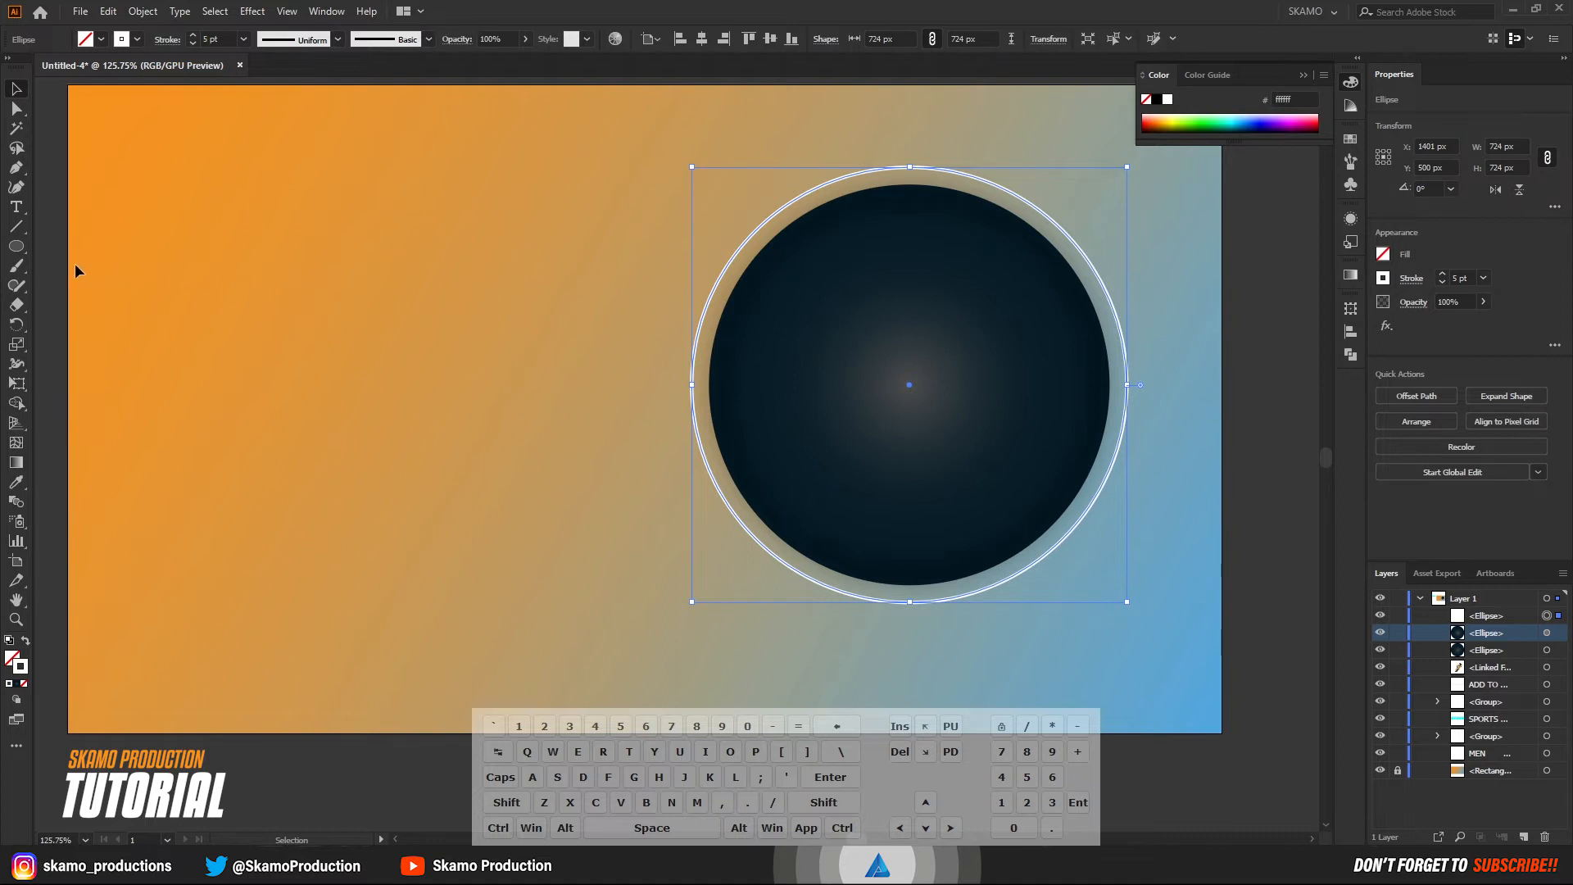
click(77, 186)
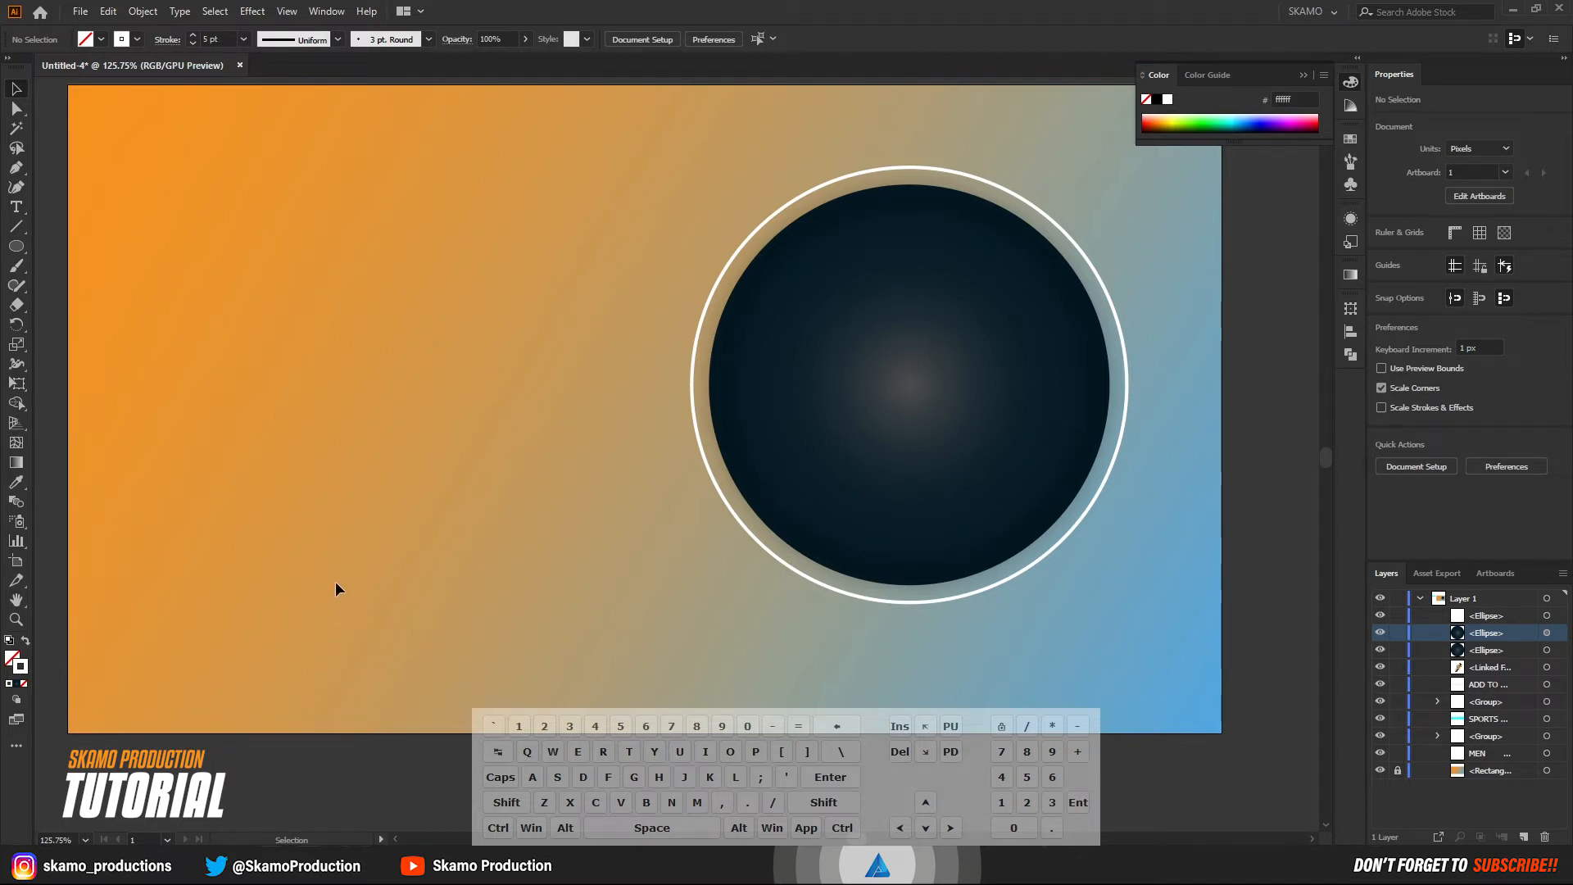
Move the Product 2.png shoe image from outside the artboard onto the dark circle and bring it to the front.
key(z)
alt+click(495, 575)
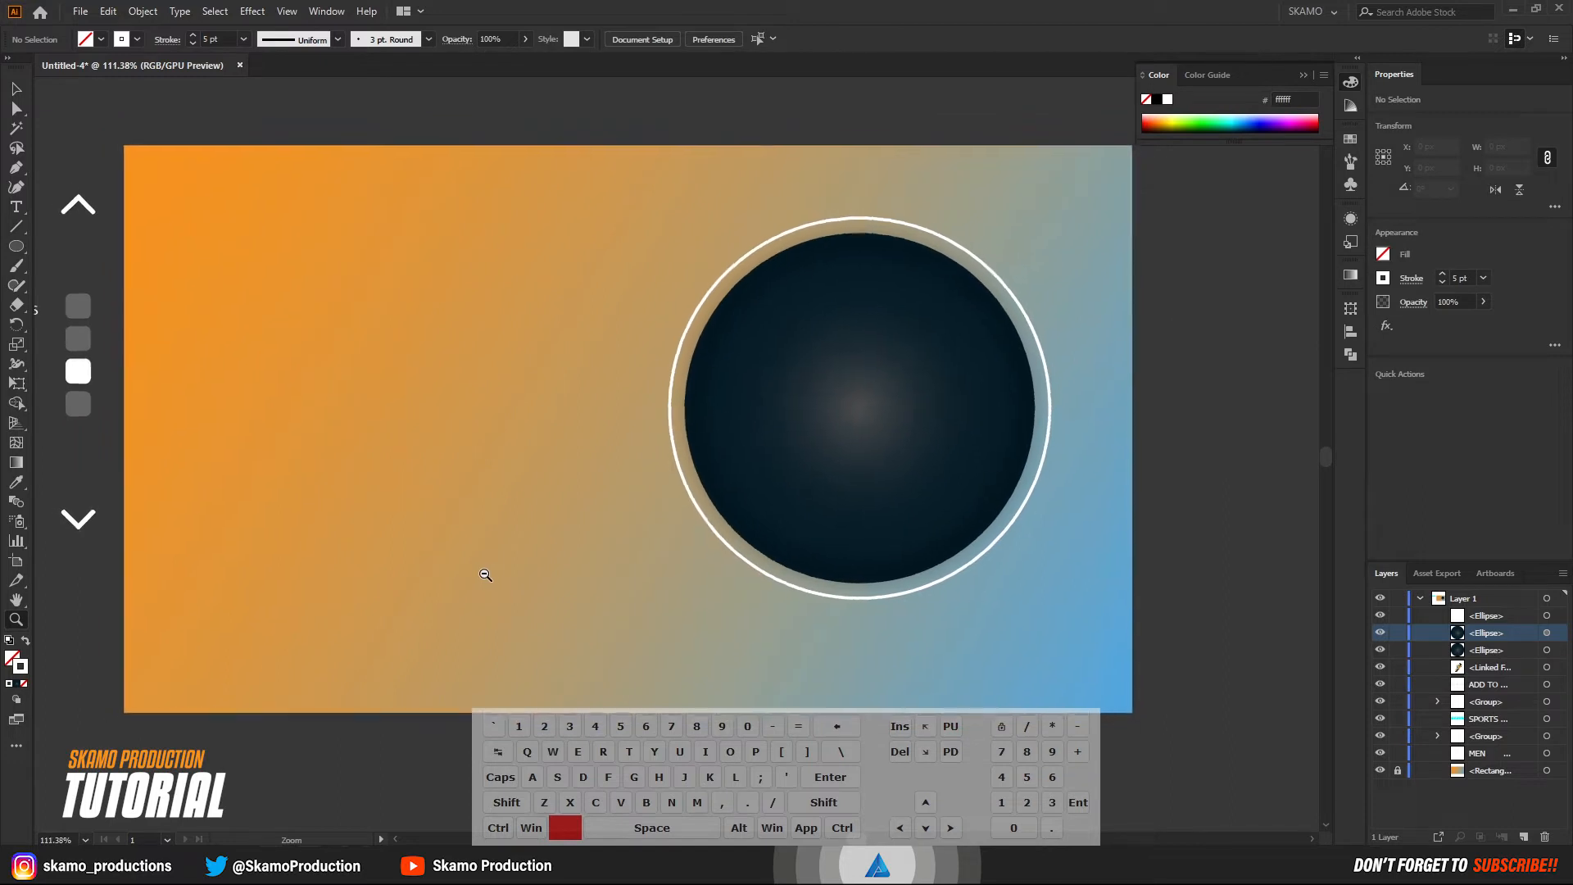
key(space)
drag(484, 573, 607, 583)
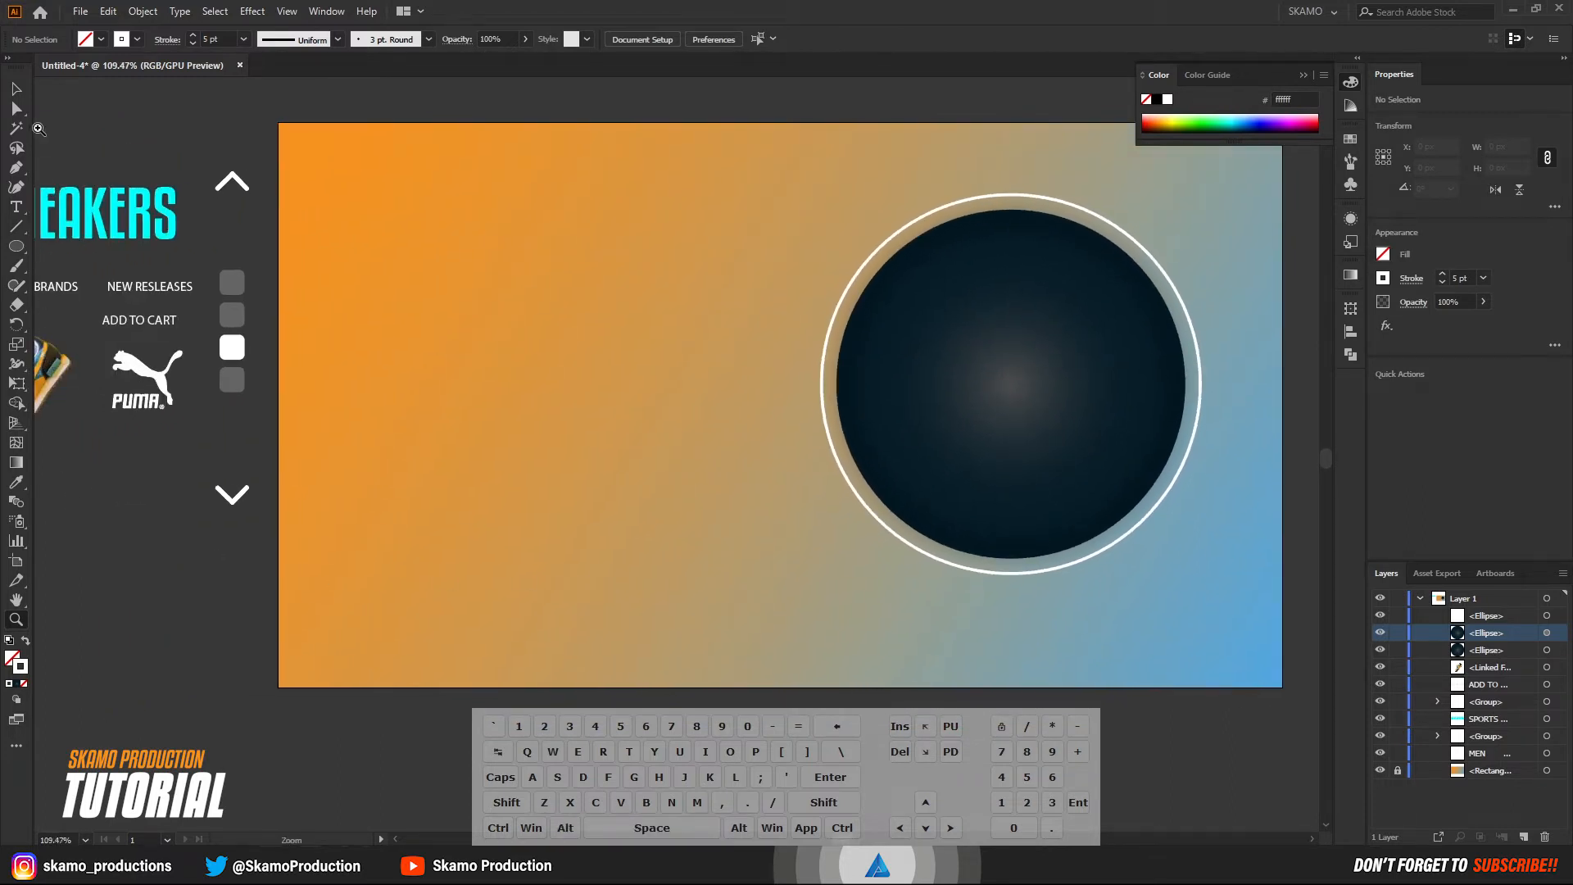
click(17, 89)
drag(57, 380, 1024, 391)
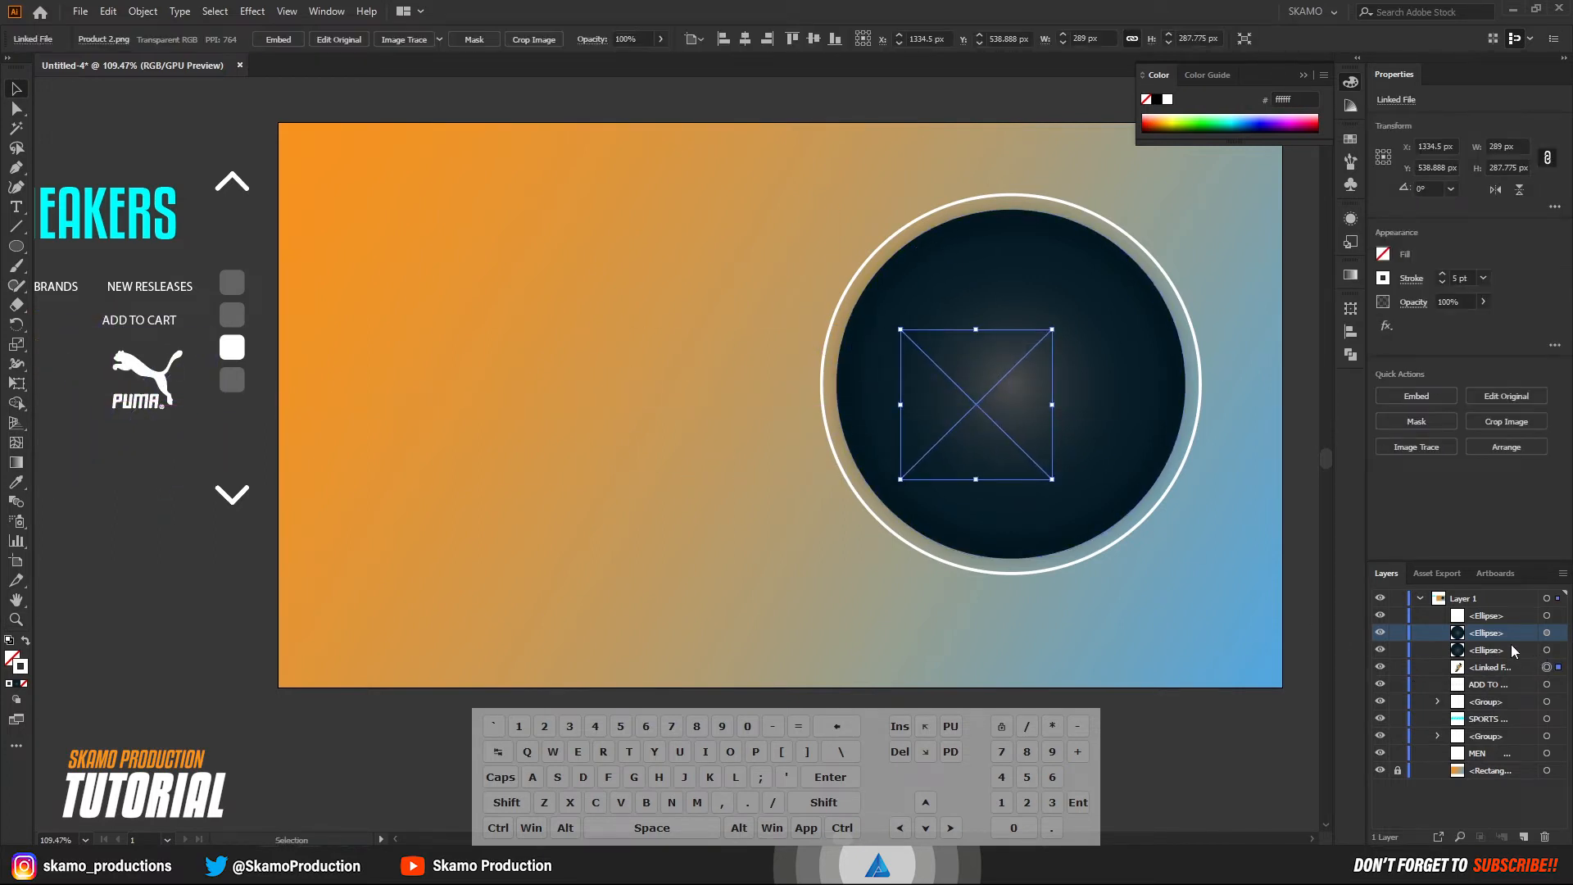
right_click(980, 408)
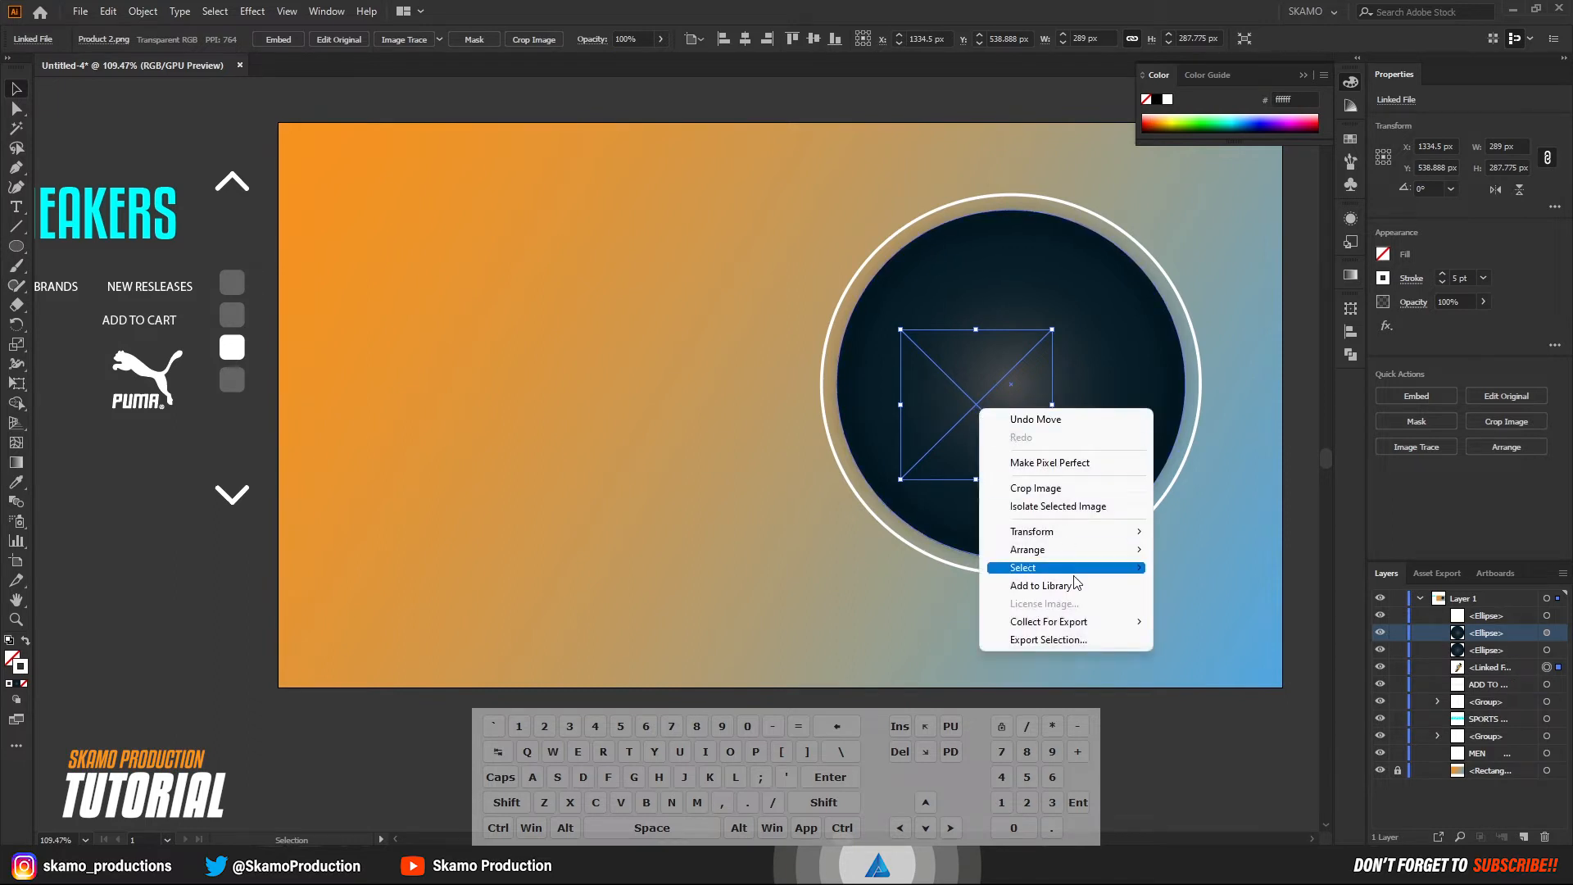
mouse_move(1084, 557)
click(1201, 548)
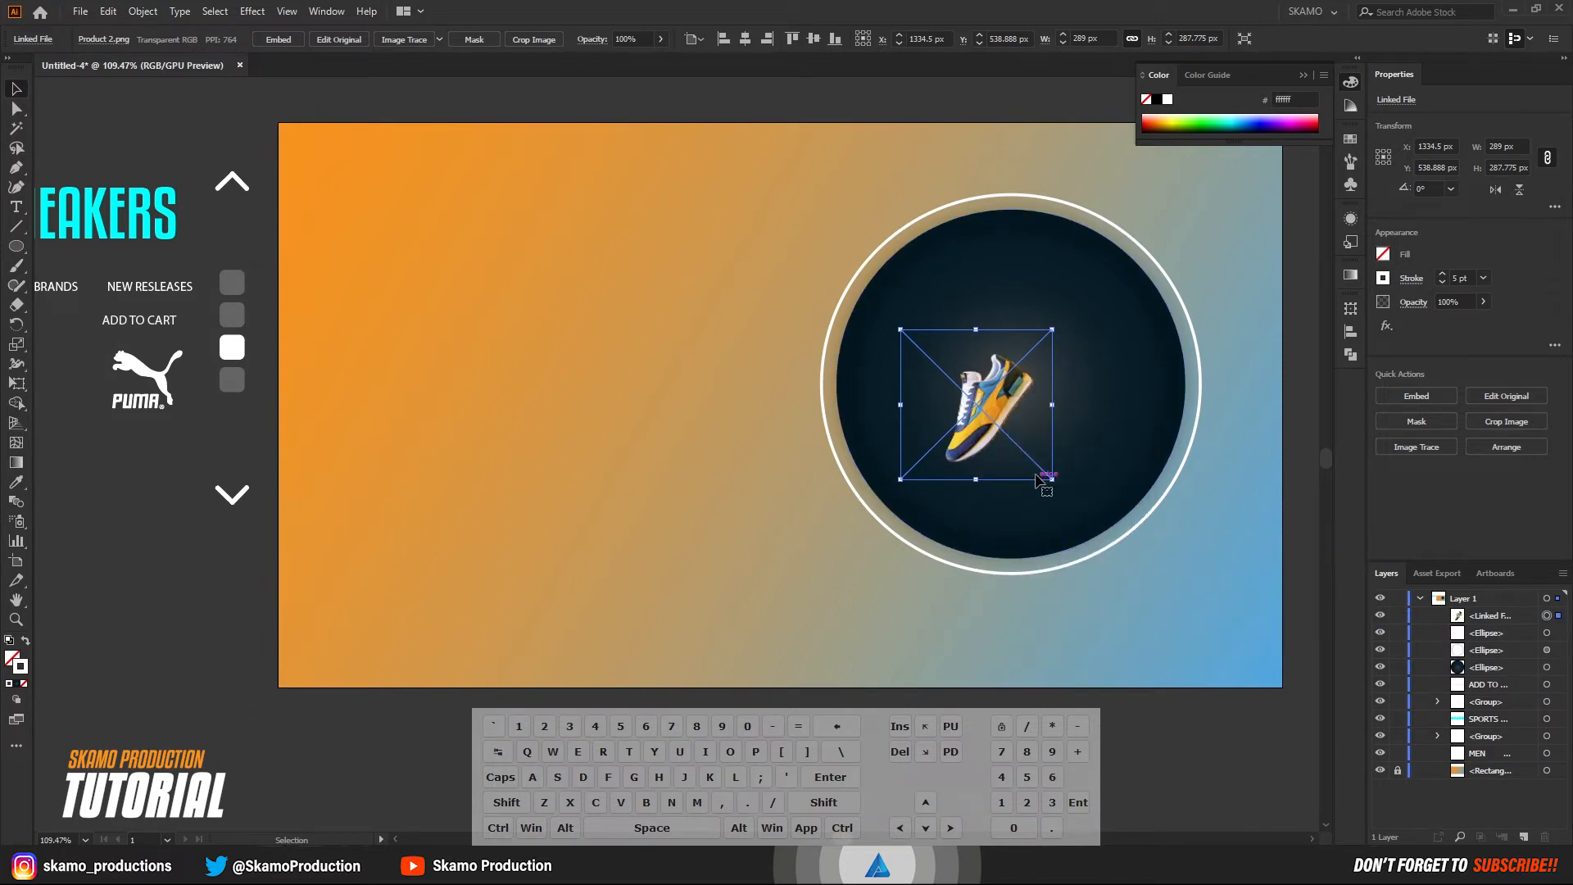
Enlarge the shoe image proportionally to about 991 px wide so it covers most of the dark circle.
drag(1051, 477, 1338, 629)
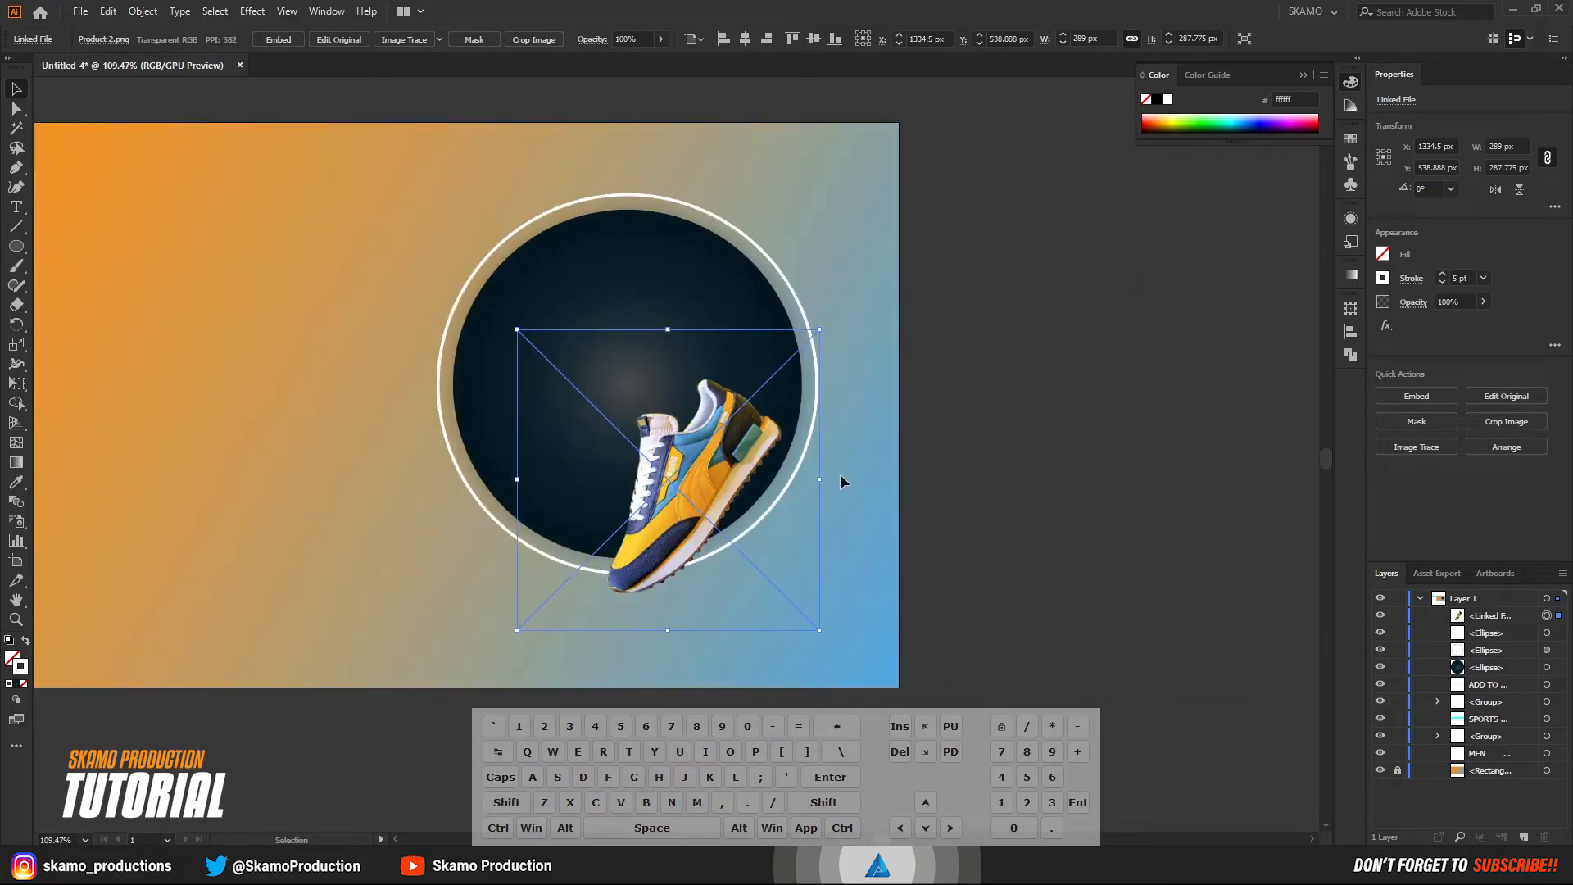
drag(516, 328, 300, 285)
key(space)
drag(629, 546, 985, 372)
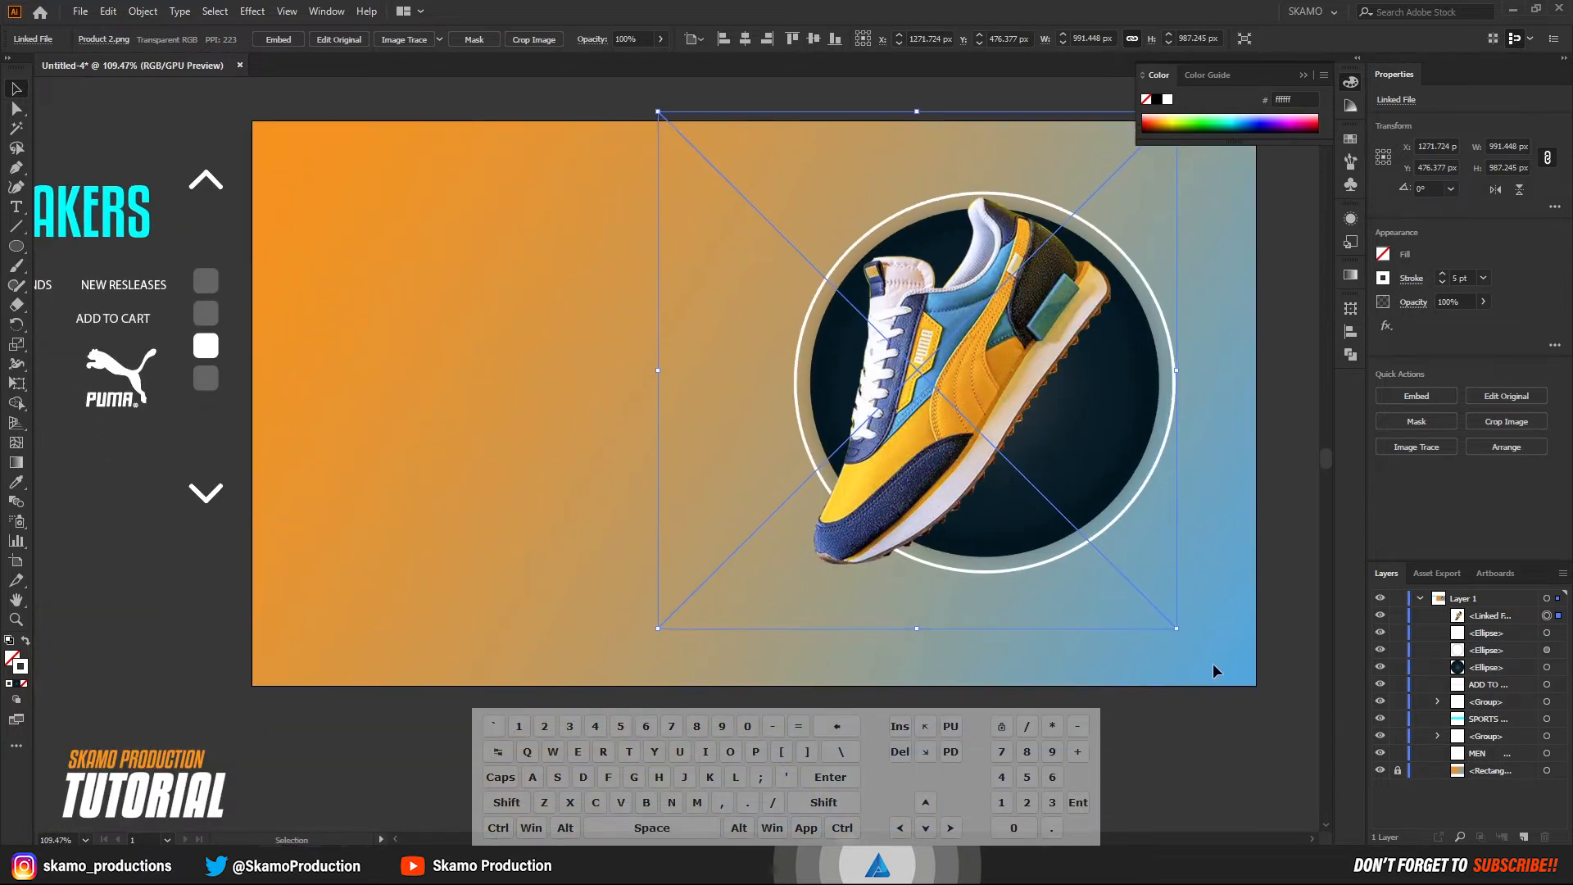
Rotate the shoe image to about 333.5° and shift it toward the right side of the dark circle.
drag(1184, 636, 973, 660)
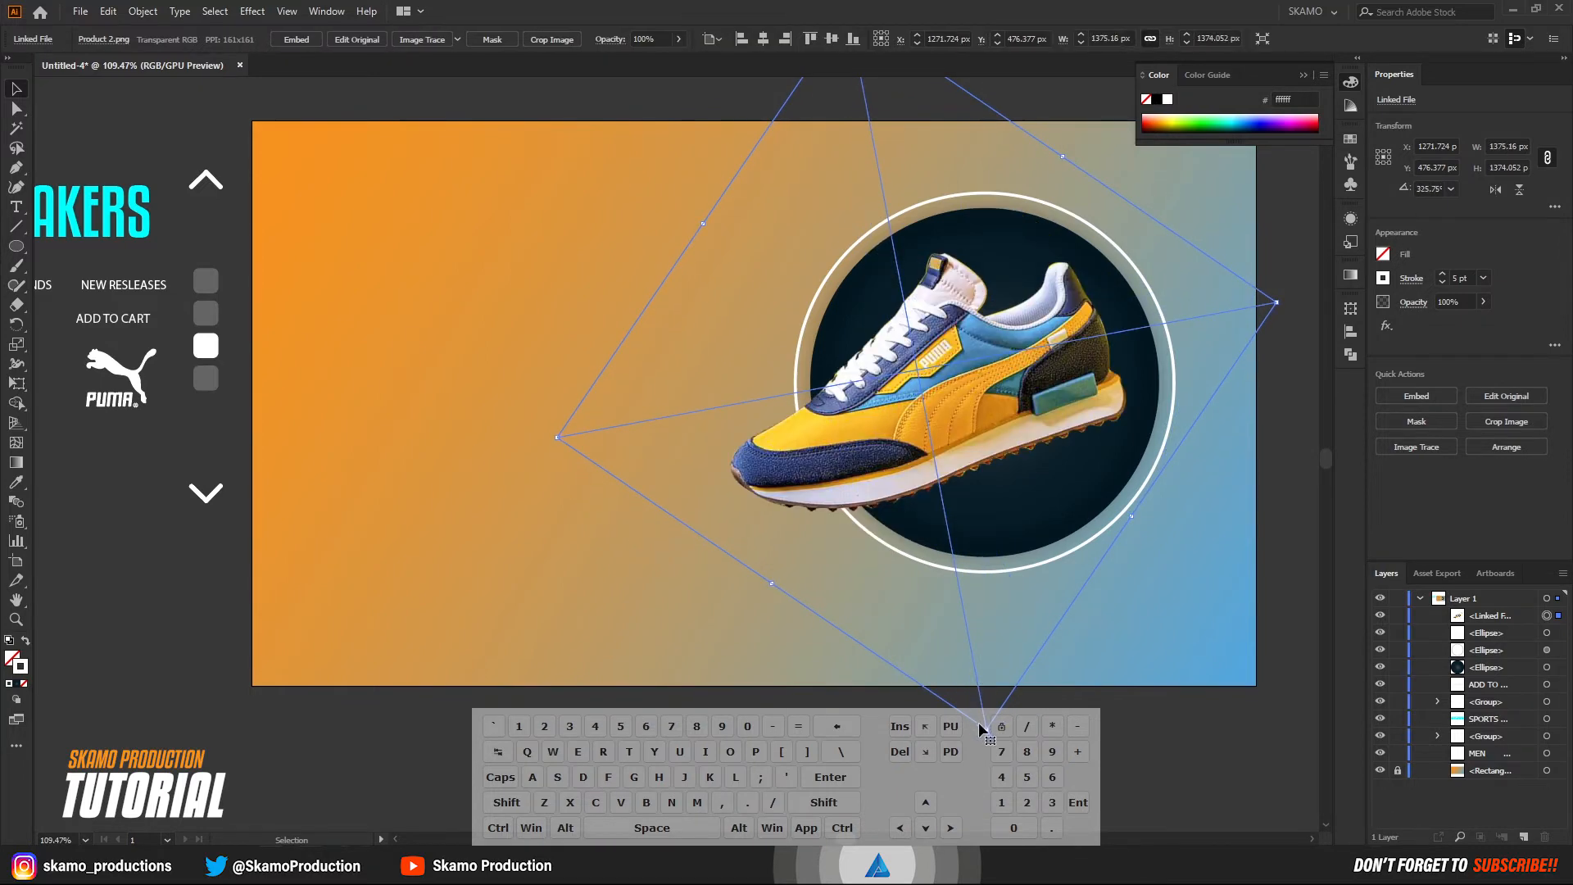
drag(1004, 734, 1040, 734)
drag(902, 436, 986, 421)
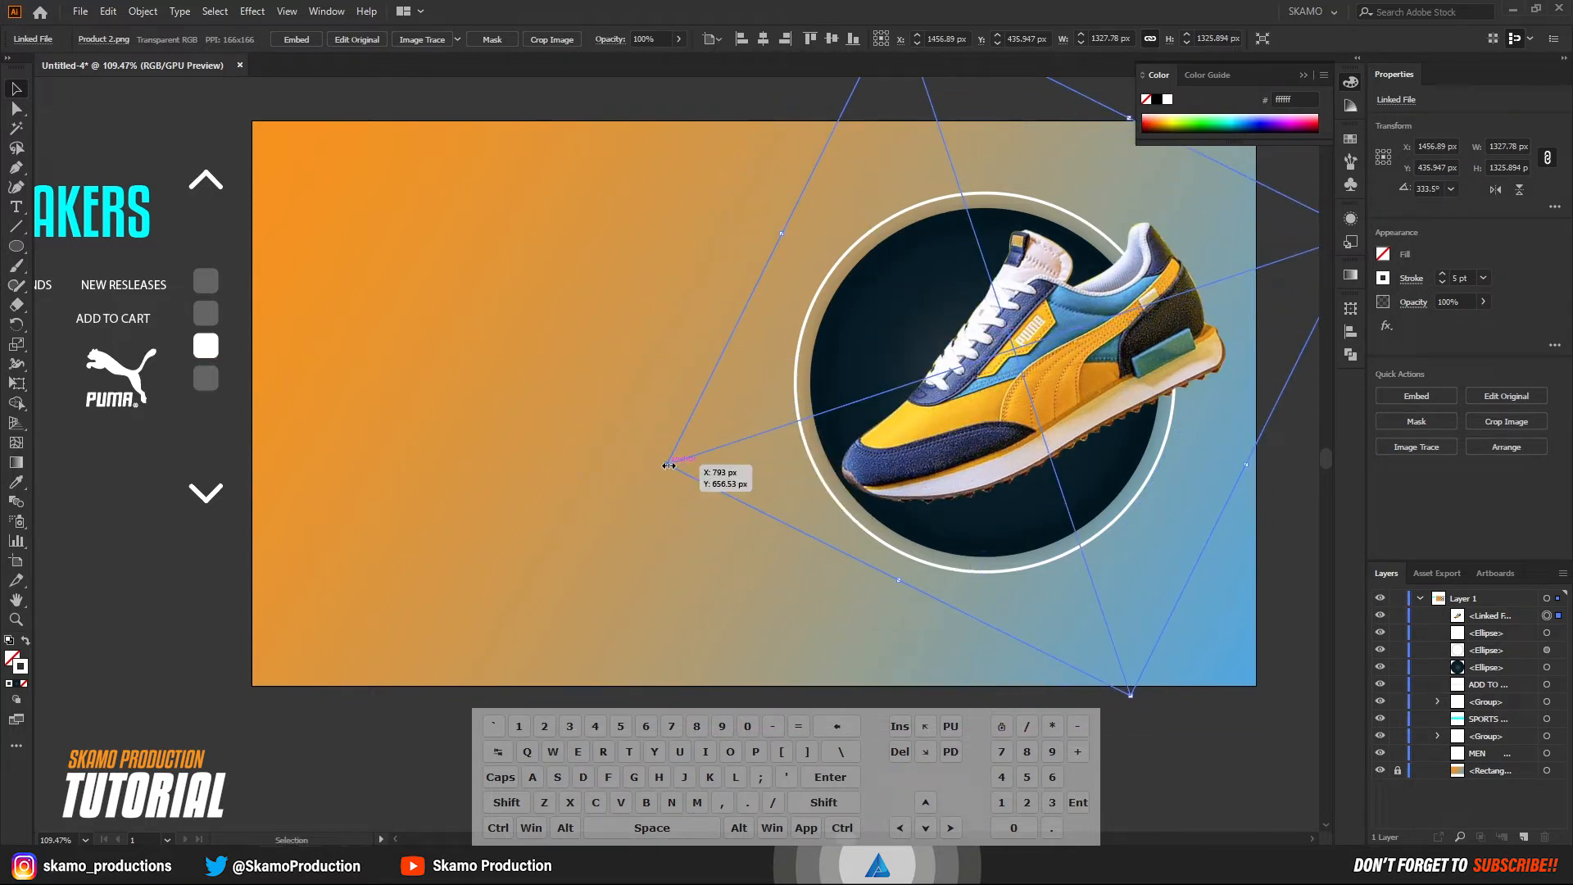
Enlarge the shoe further, rotate it to about 339.8°, center it over the dark circle, and lock it.
drag(669, 465, 585, 492)
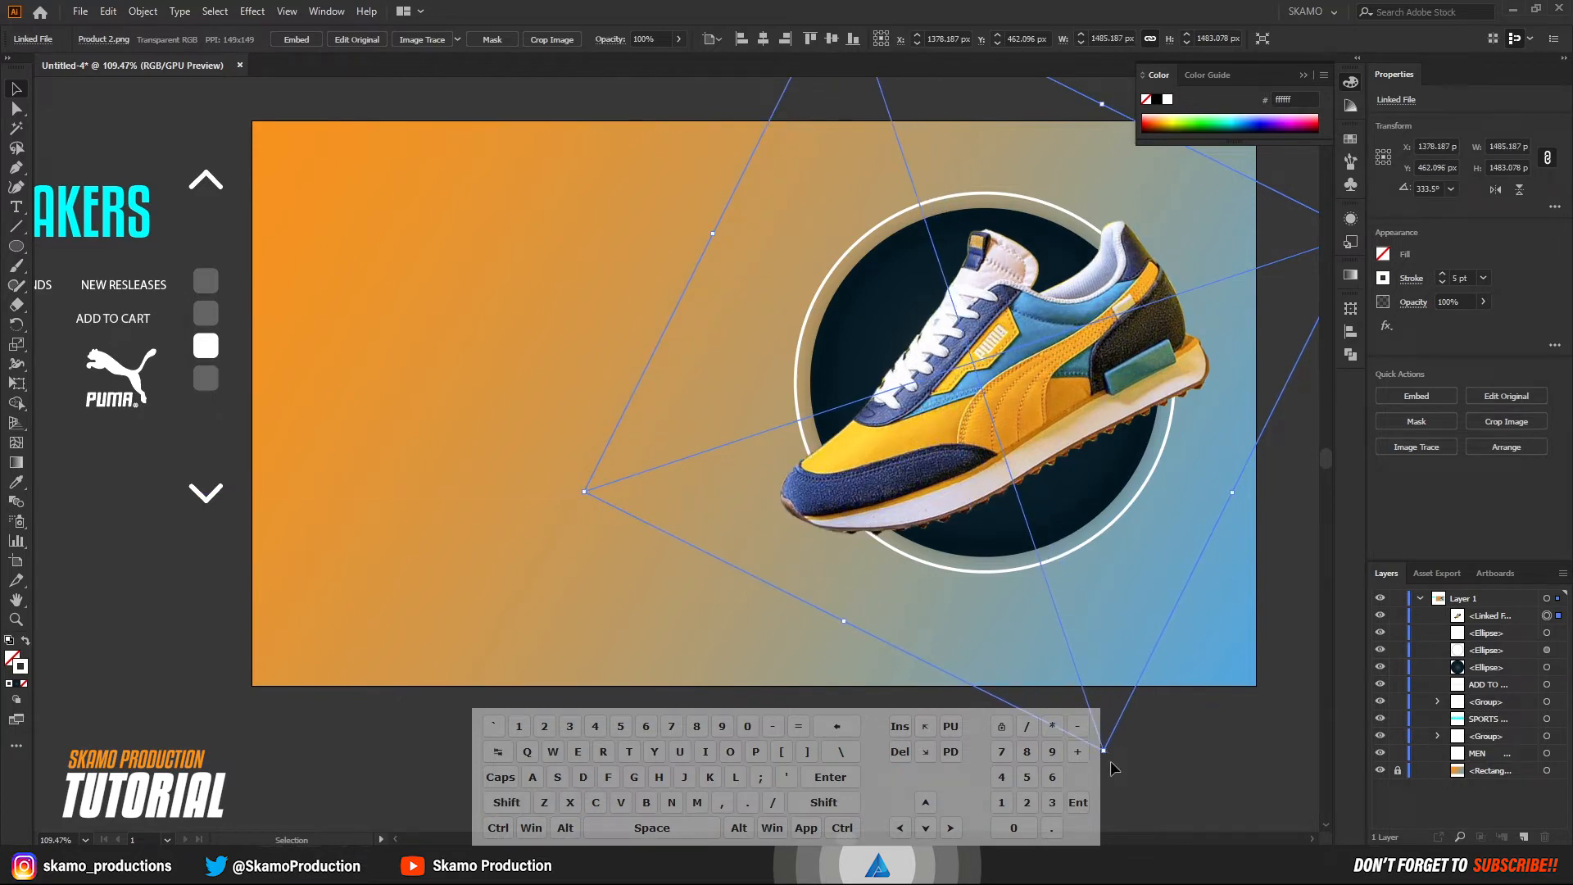
drag(1107, 760, 1148, 738)
drag(1036, 456, 992, 396)
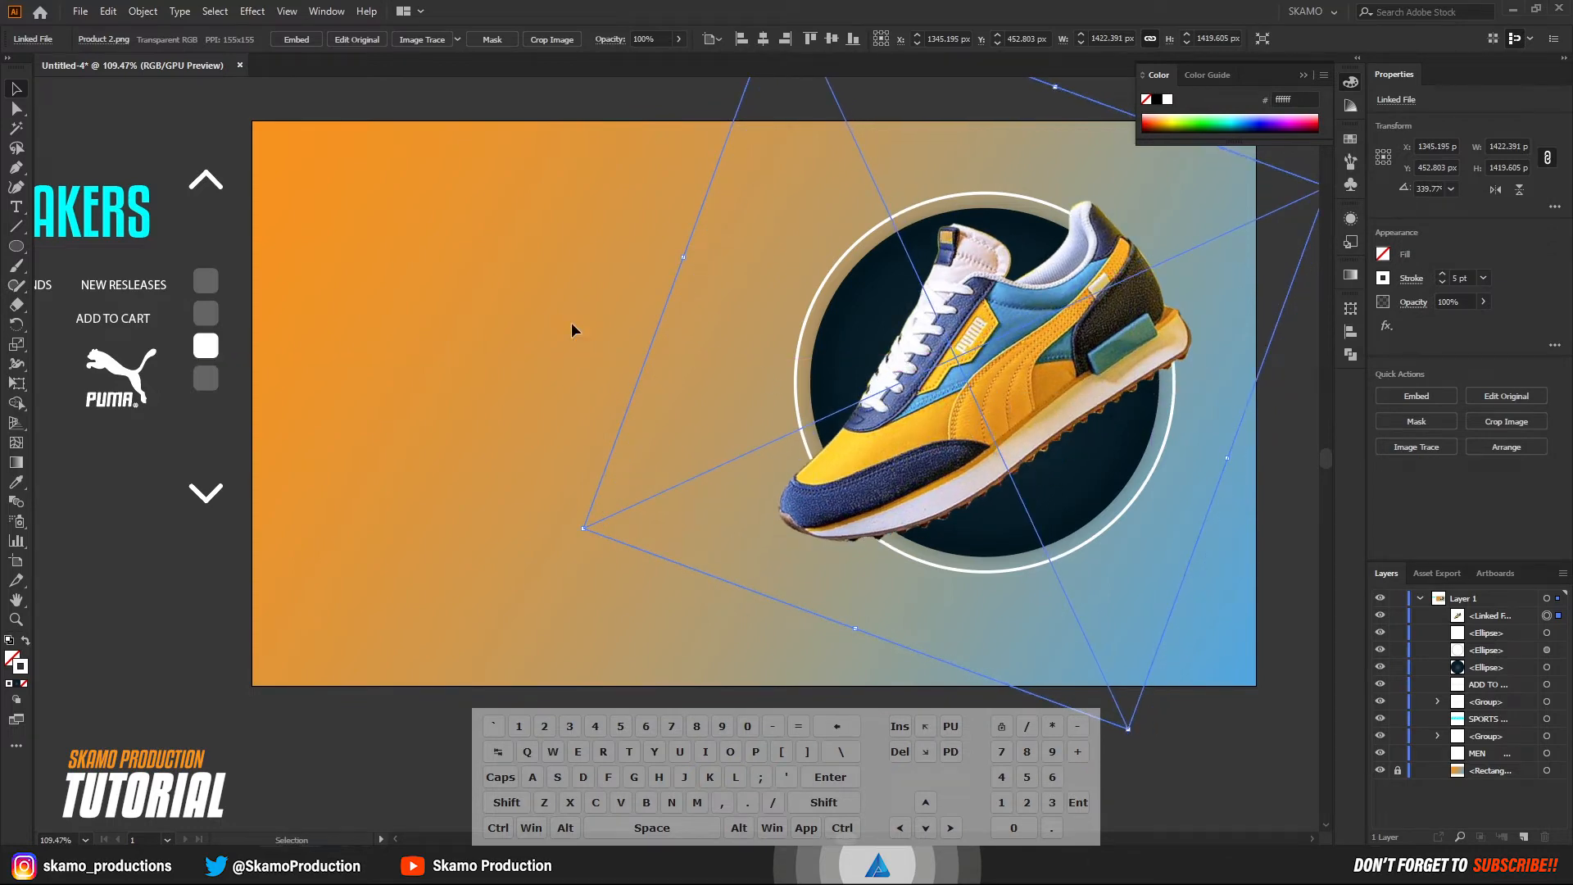
drag(639, 557, 590, 533)
click(1227, 514)
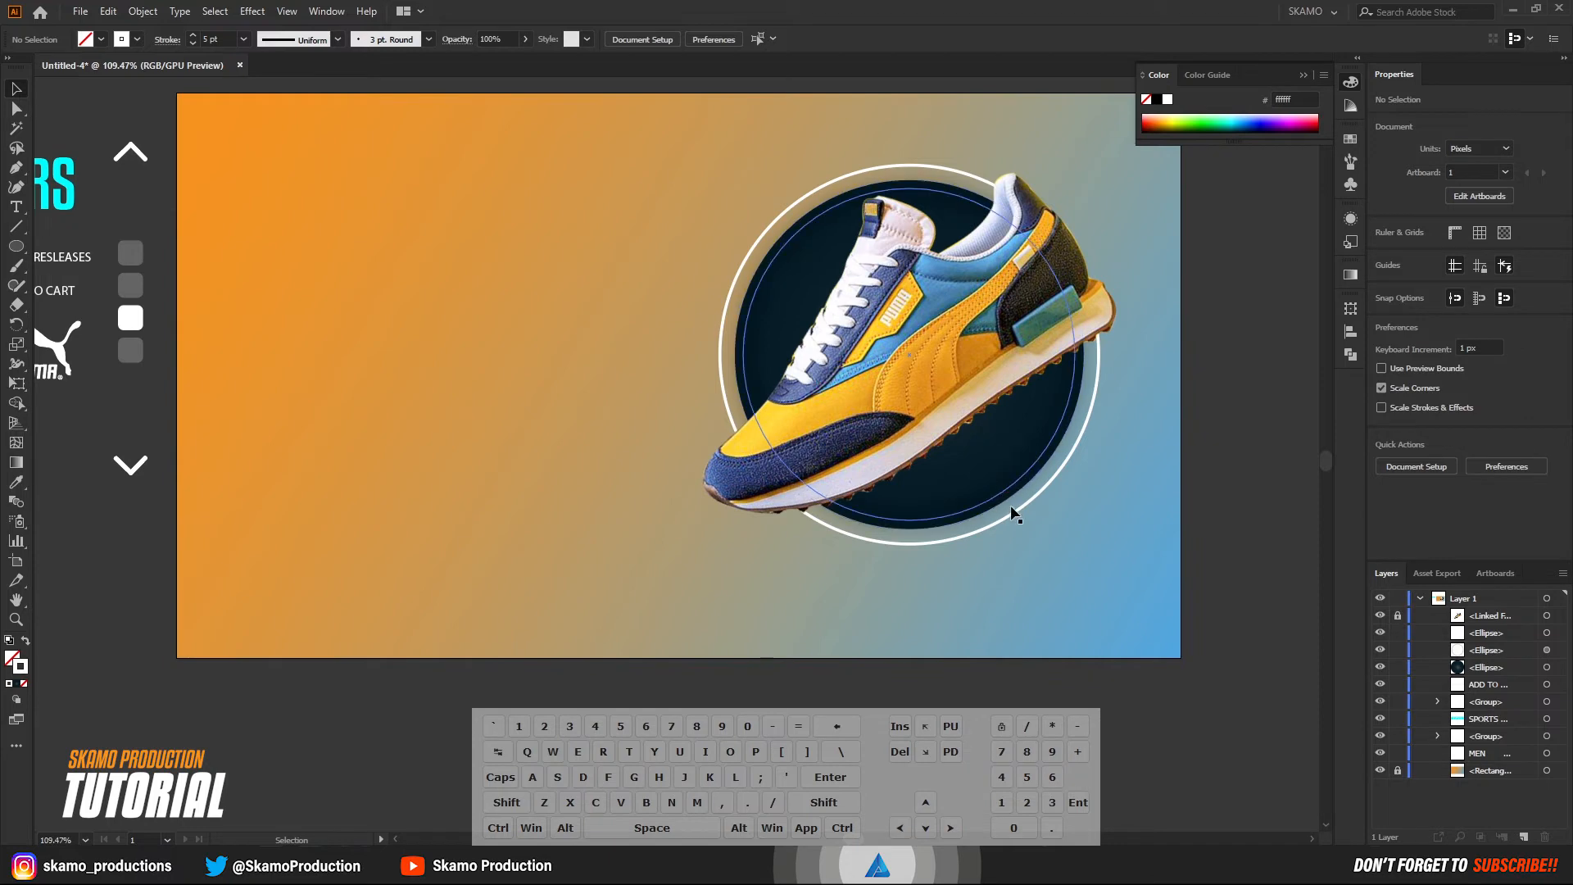
Scale the white outer ring down proportionally about its center to about 695 px, closer to the dark circle.
click(1015, 528)
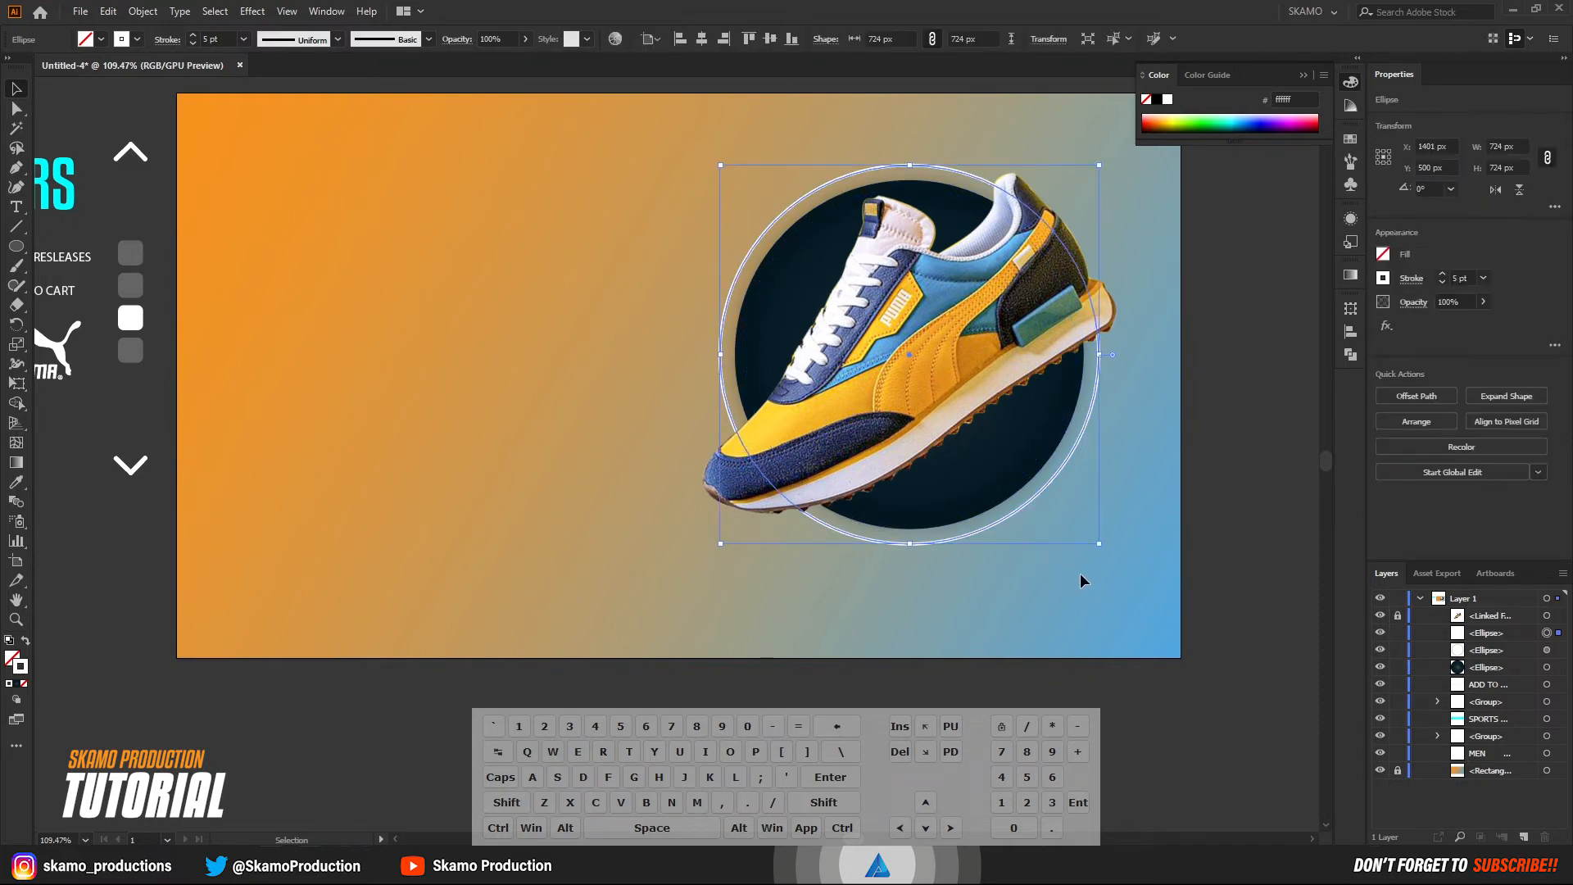
drag(1099, 543, 1094, 538)
key(ctrl+h)
click(1217, 626)
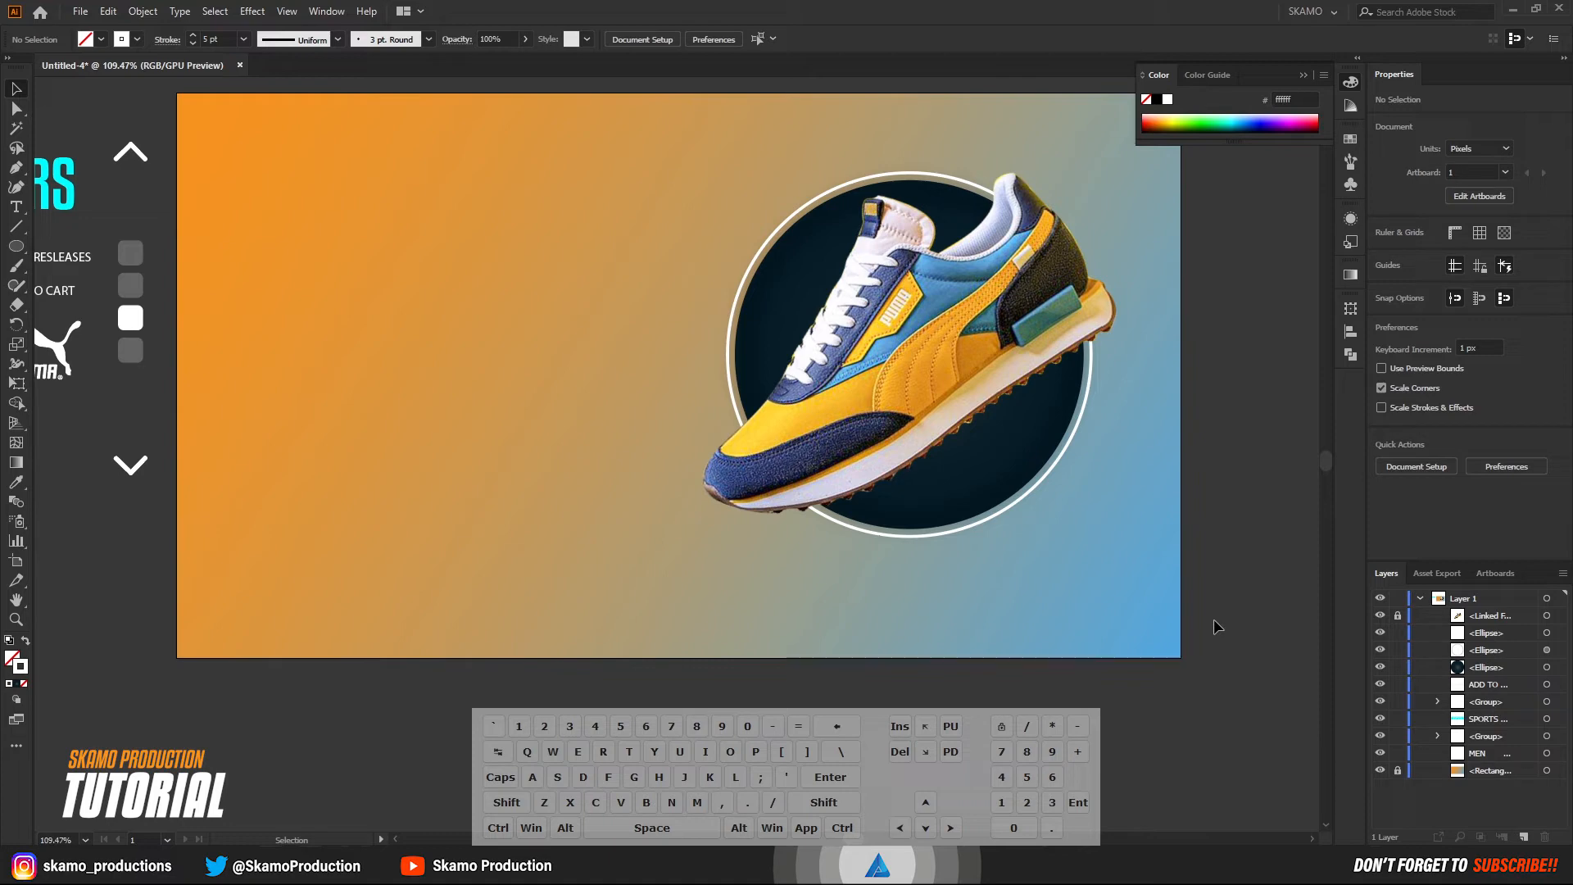
Move the slider group of arrows and squares onto the artboard near its right edge.
click(130, 319)
drag(131, 322, 1153, 351)
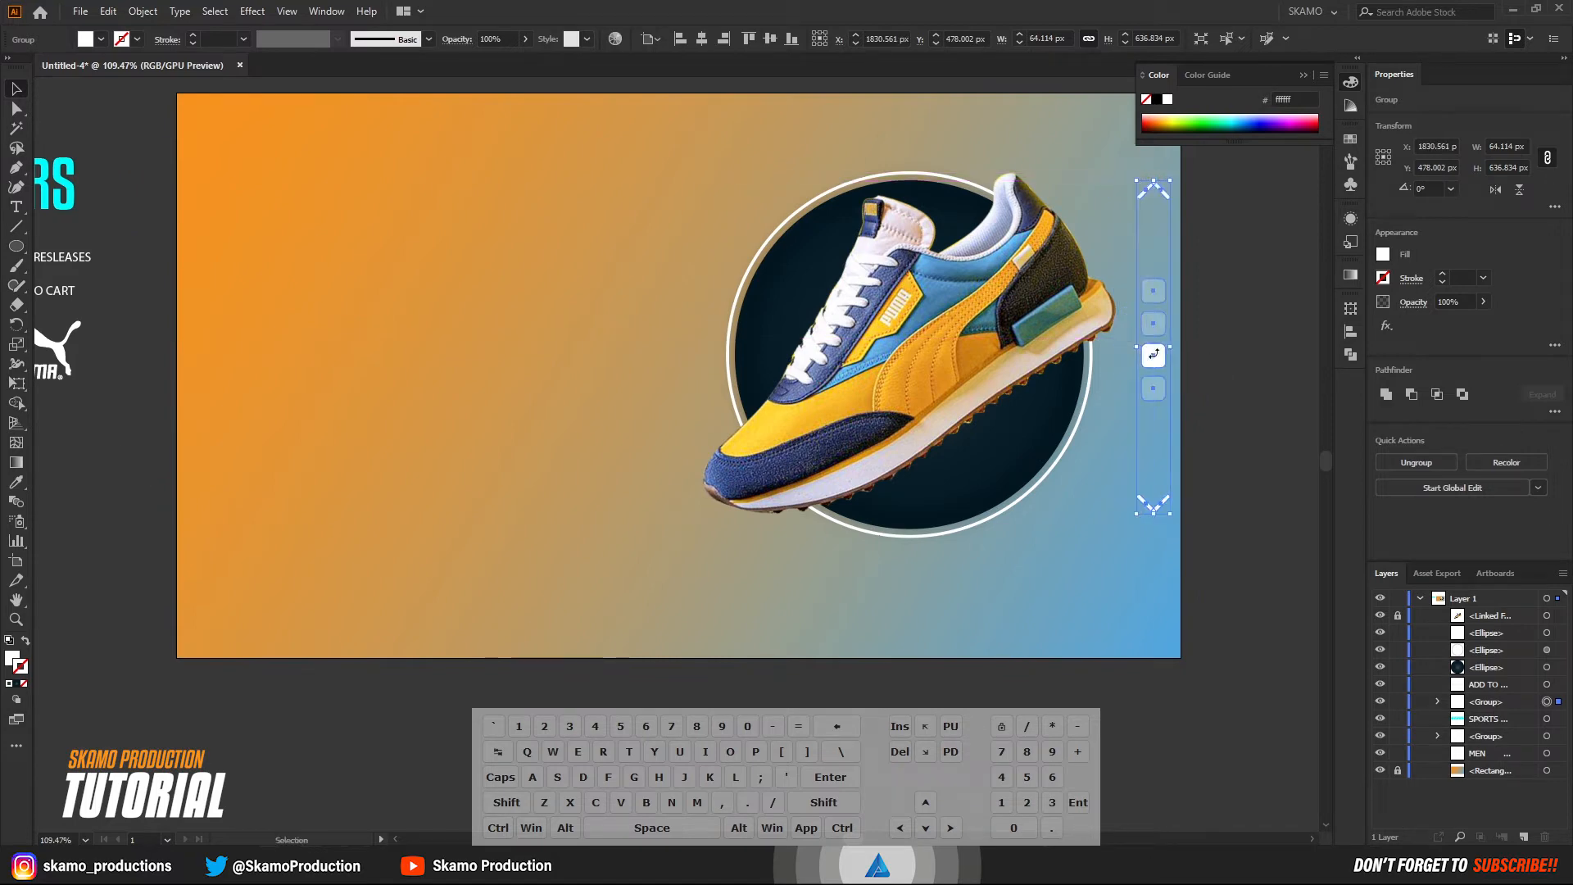
click(1250, 432)
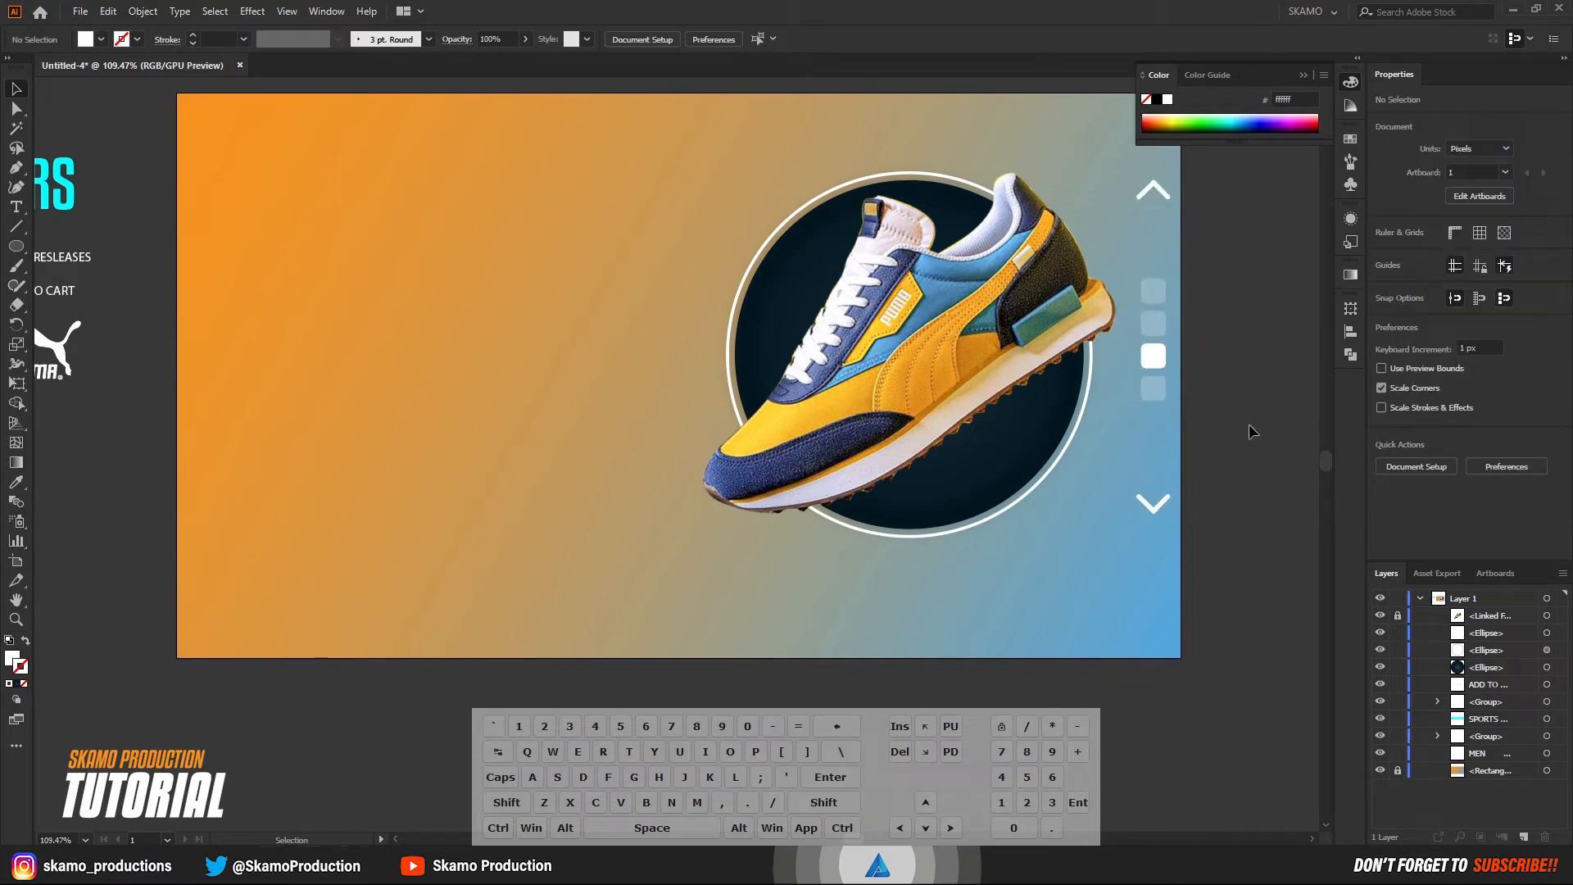
Scale the slider group down to about 46 x 462 px and position it beside the shoe near the artboard's right edge.
drag(1152, 358, 1151, 360)
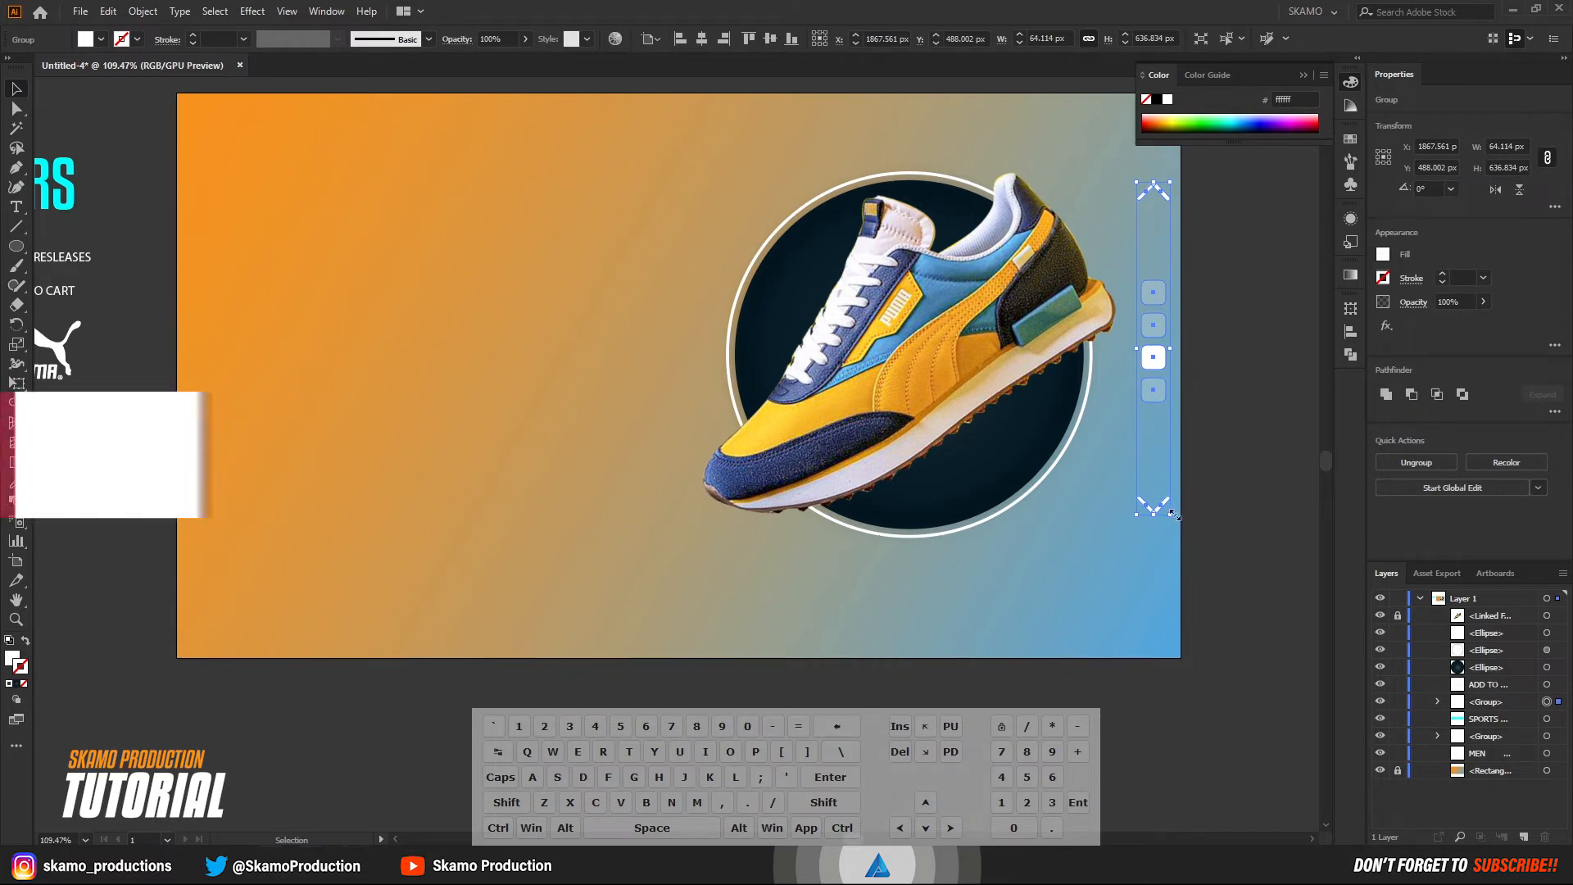
drag(1173, 516, 1158, 485)
drag(1143, 289, 1155, 363)
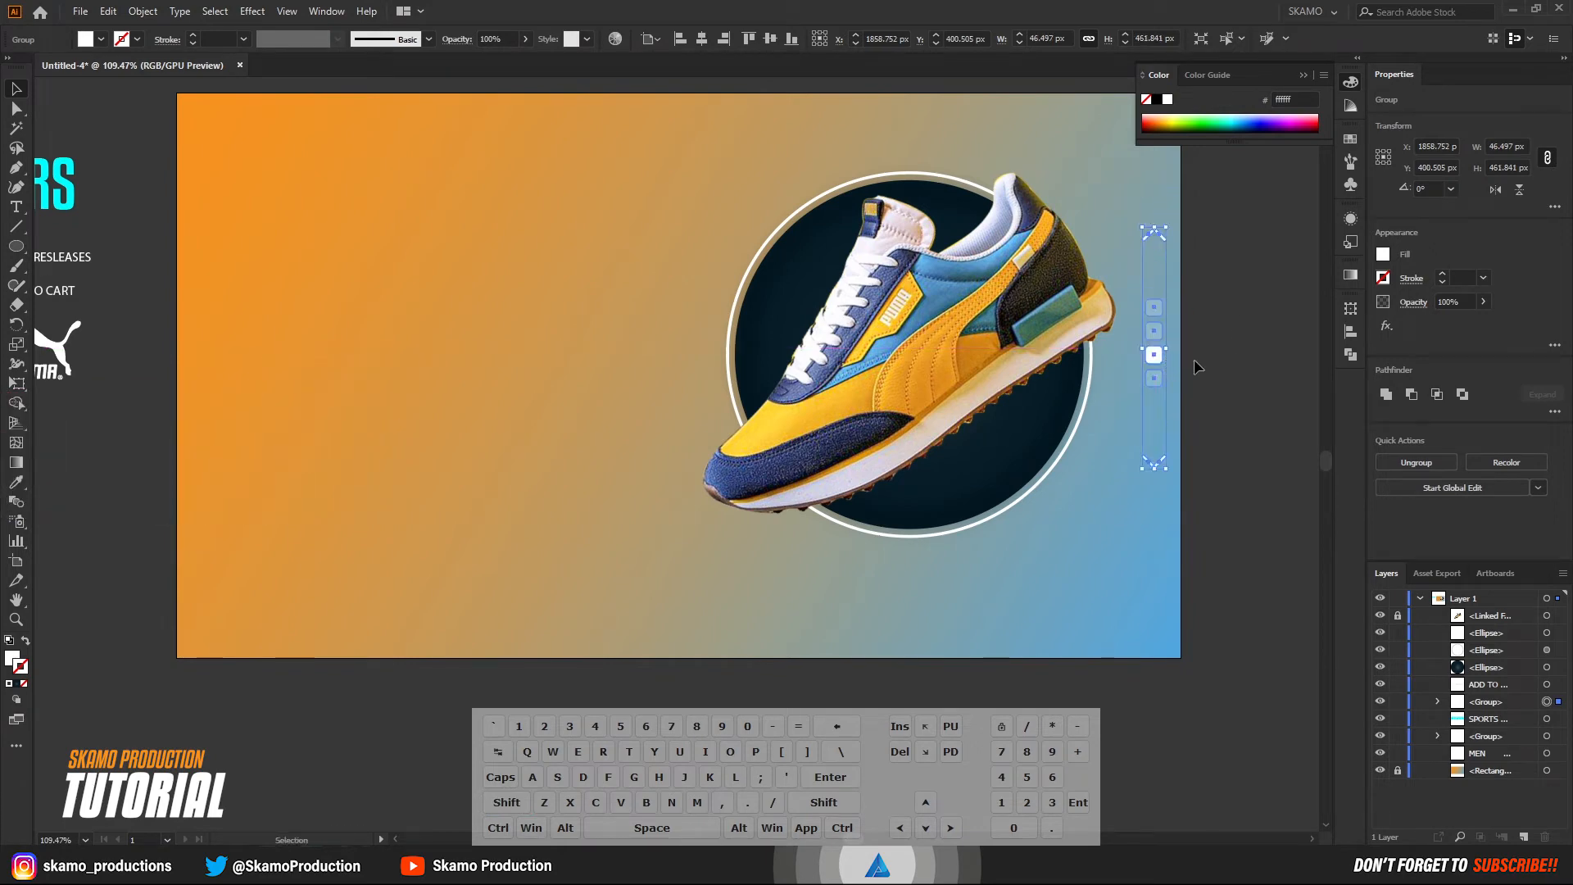
click(1217, 362)
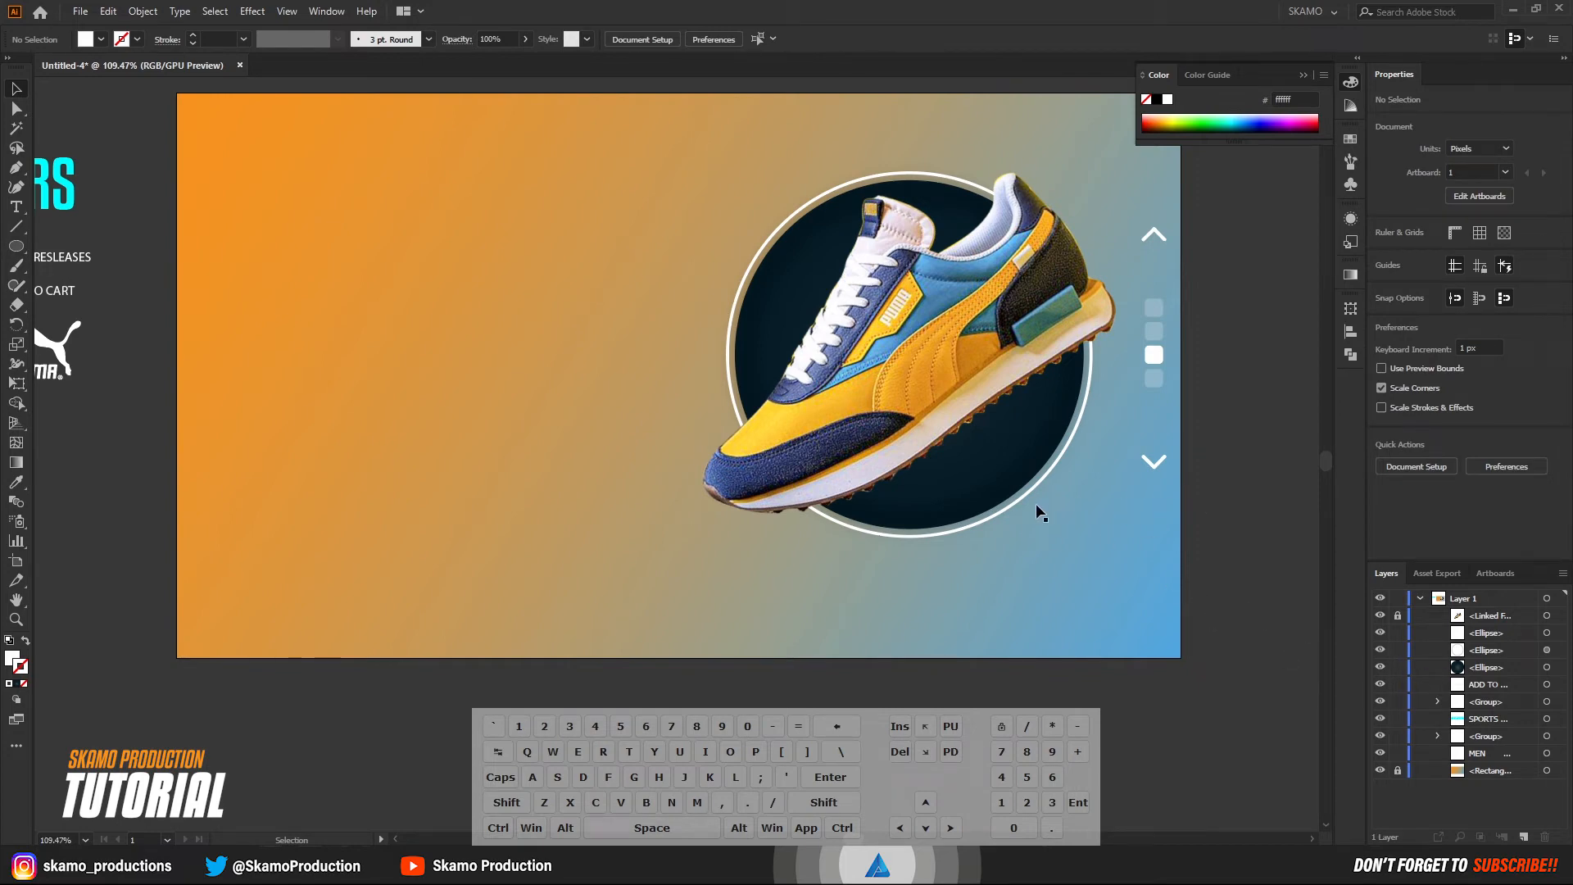
Select the dark circles and white ring together and move them horizontally left to about X 1291 px.
drag(1043, 564, 757, 152)
drag(930, 327, 873, 328)
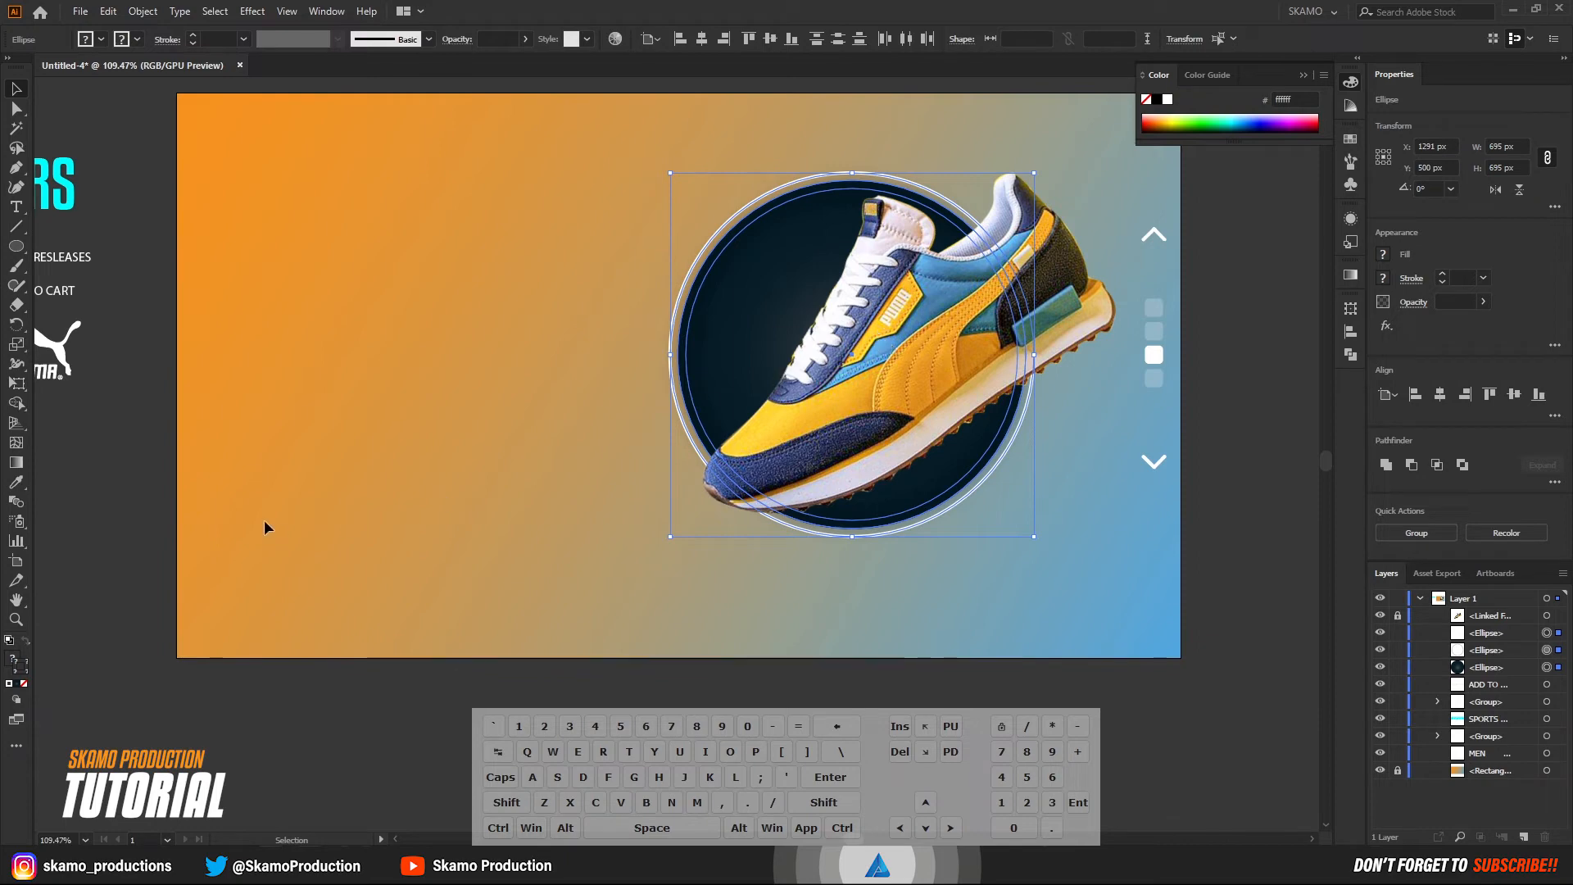
click(130, 534)
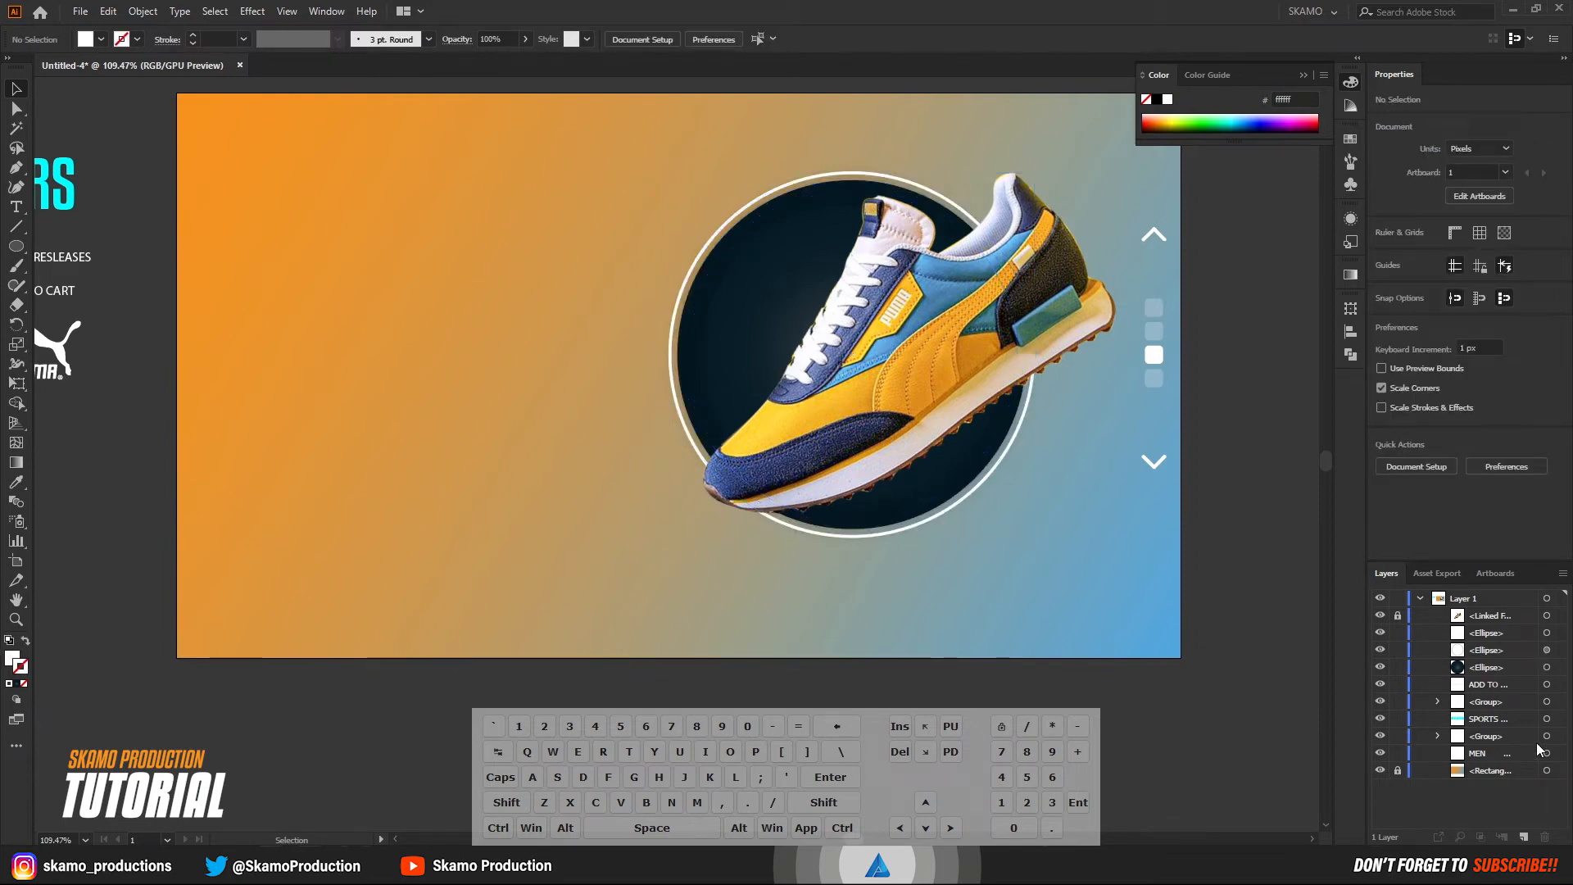
Unlock the shoe image and move it left so it sits centered over the shifted circle.
click(1397, 615)
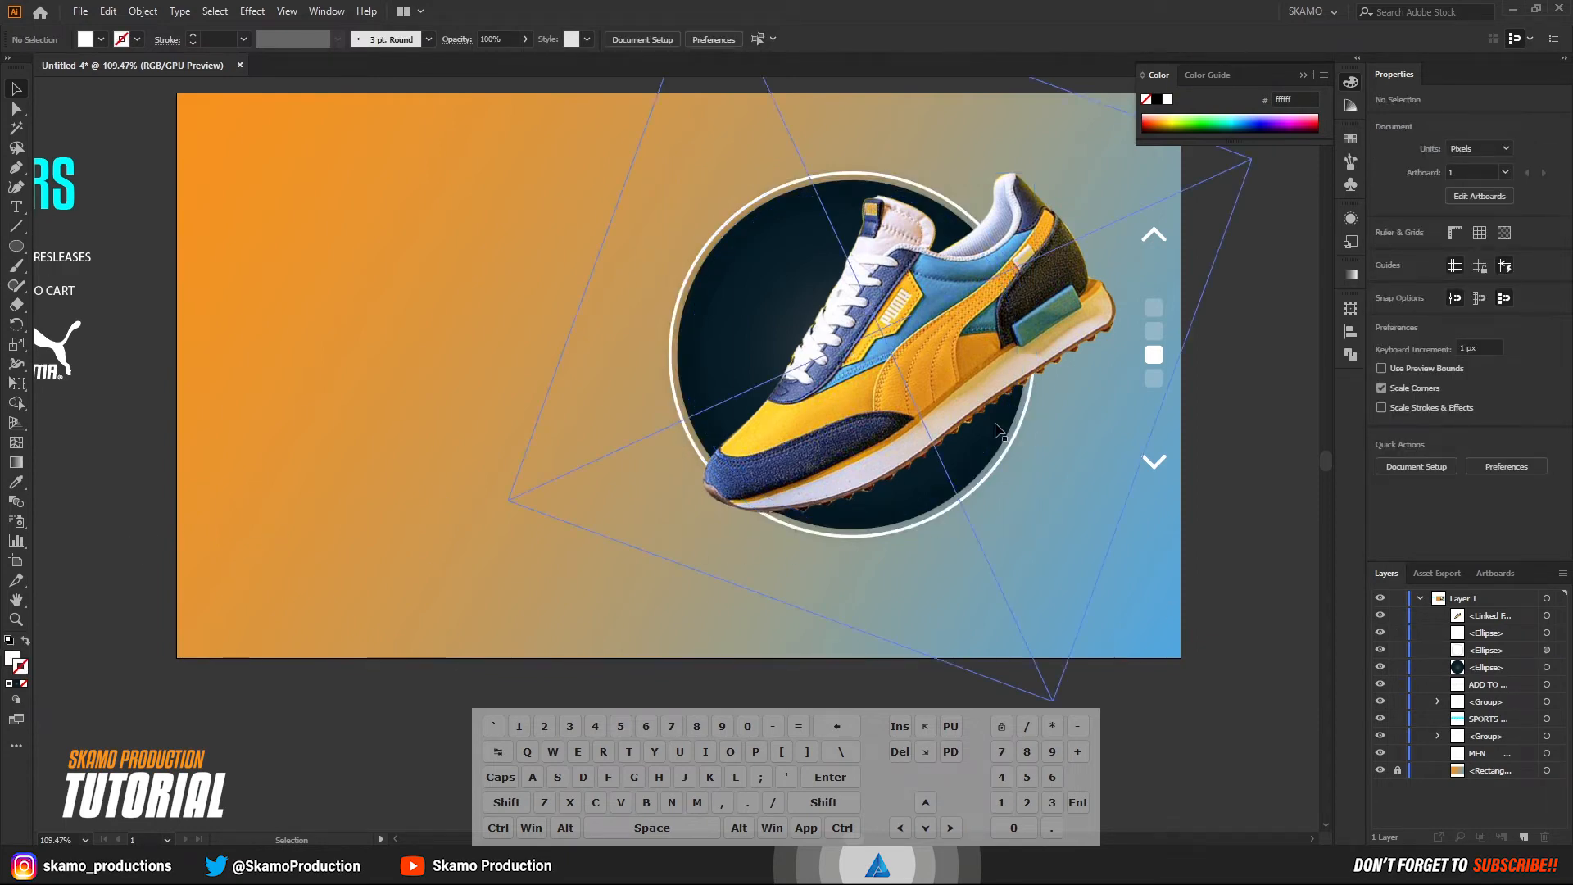
drag(856, 391, 893, 376)
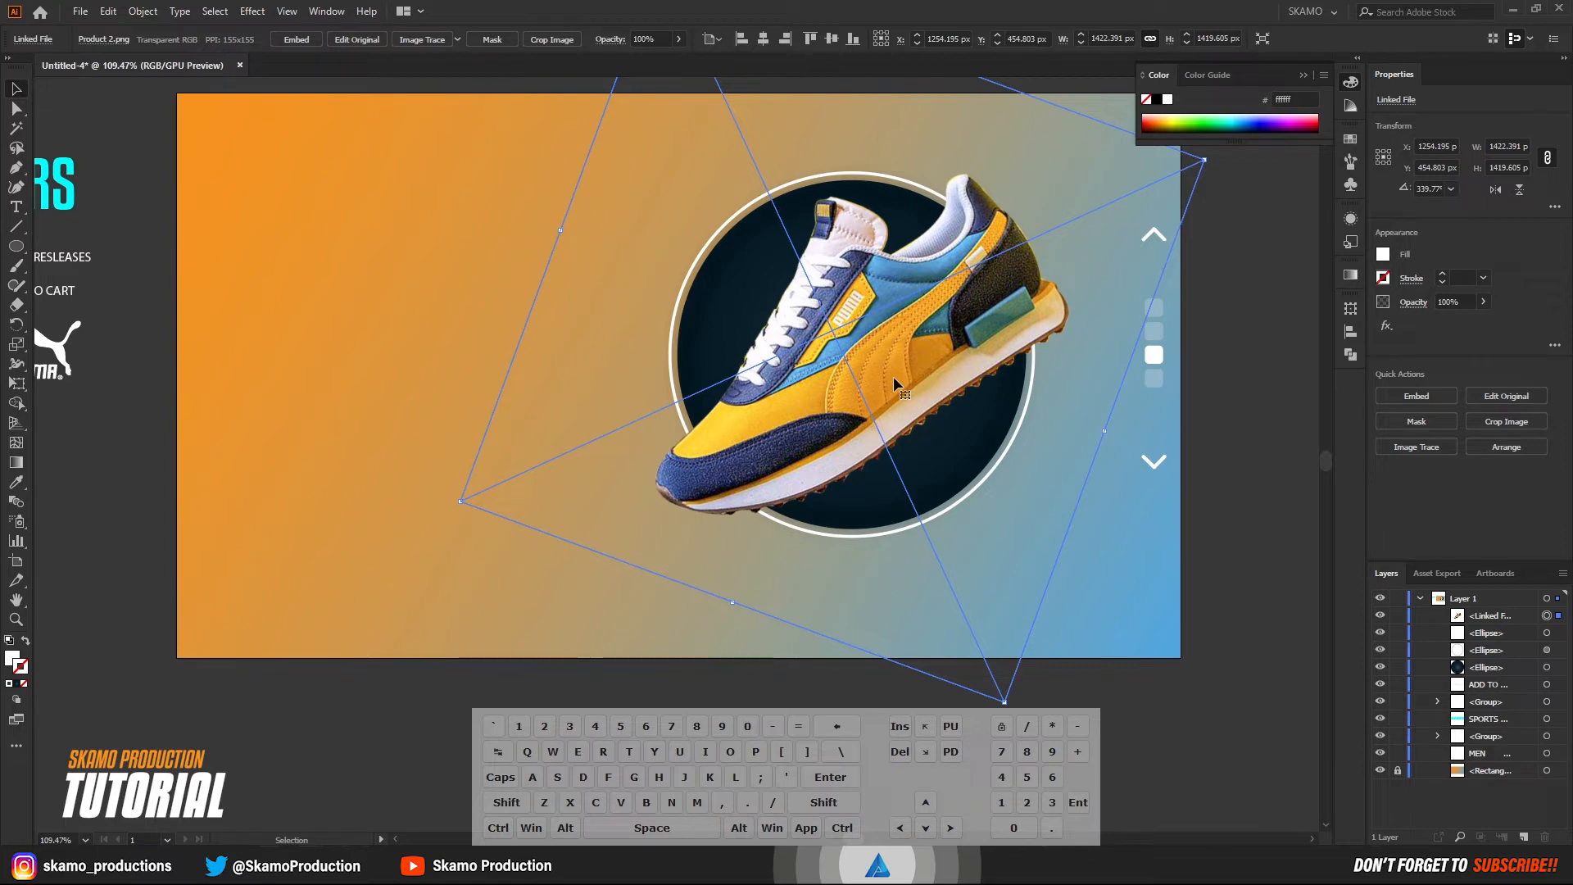
drag(1006, 536, 1017, 577)
click(439, 374)
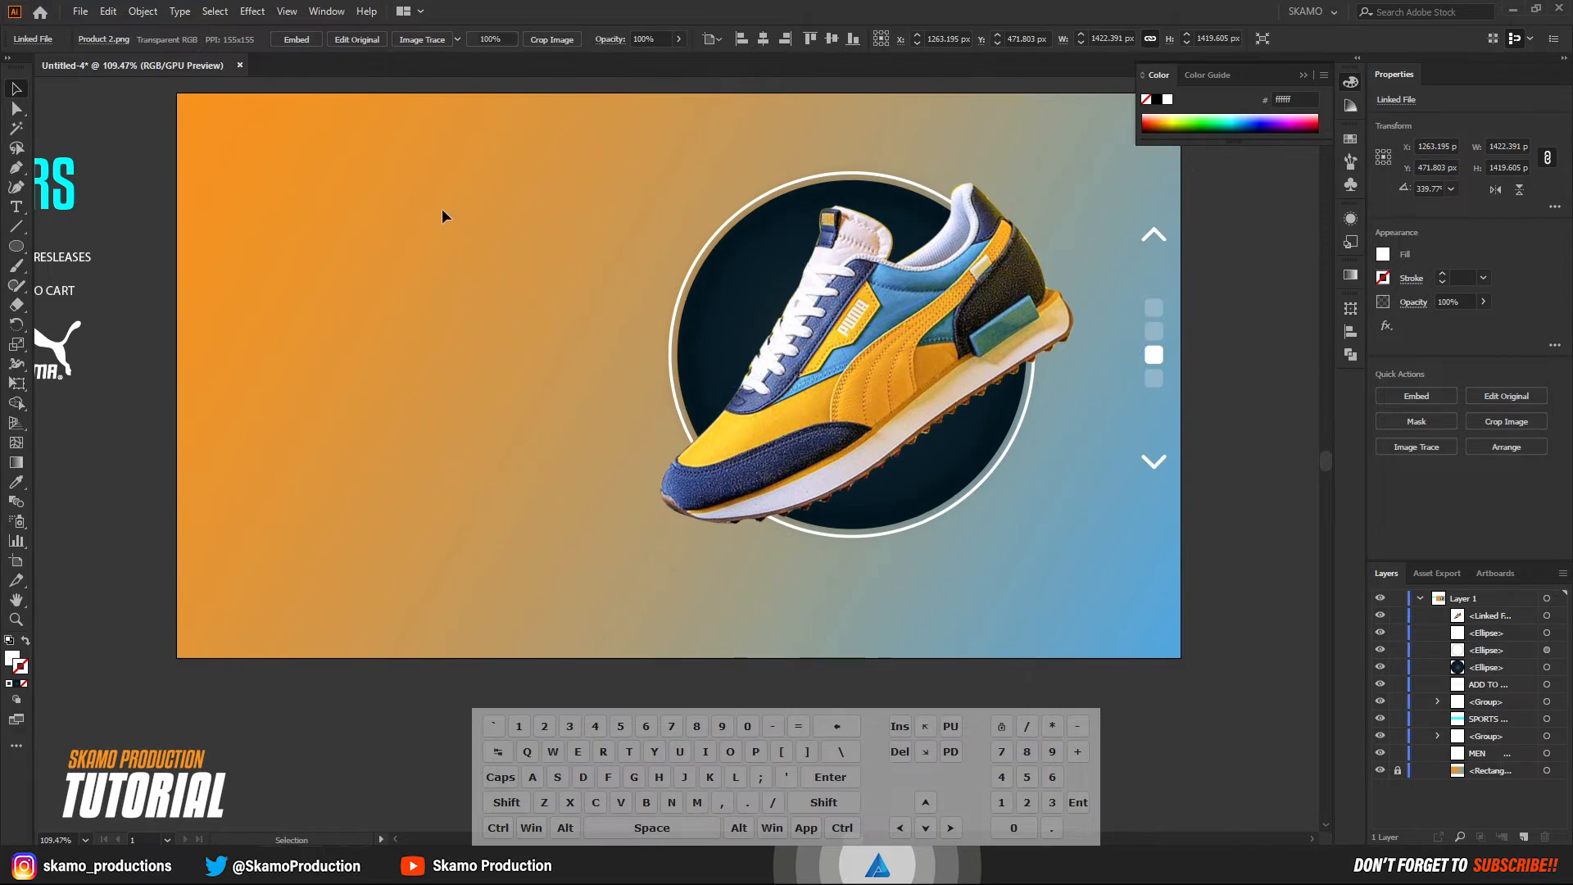
Select the shoe together with its circles and ring, and move them slightly down and to the right.
drag(1020, 586, 1021, 588)
drag(898, 388, 904, 409)
click(1274, 465)
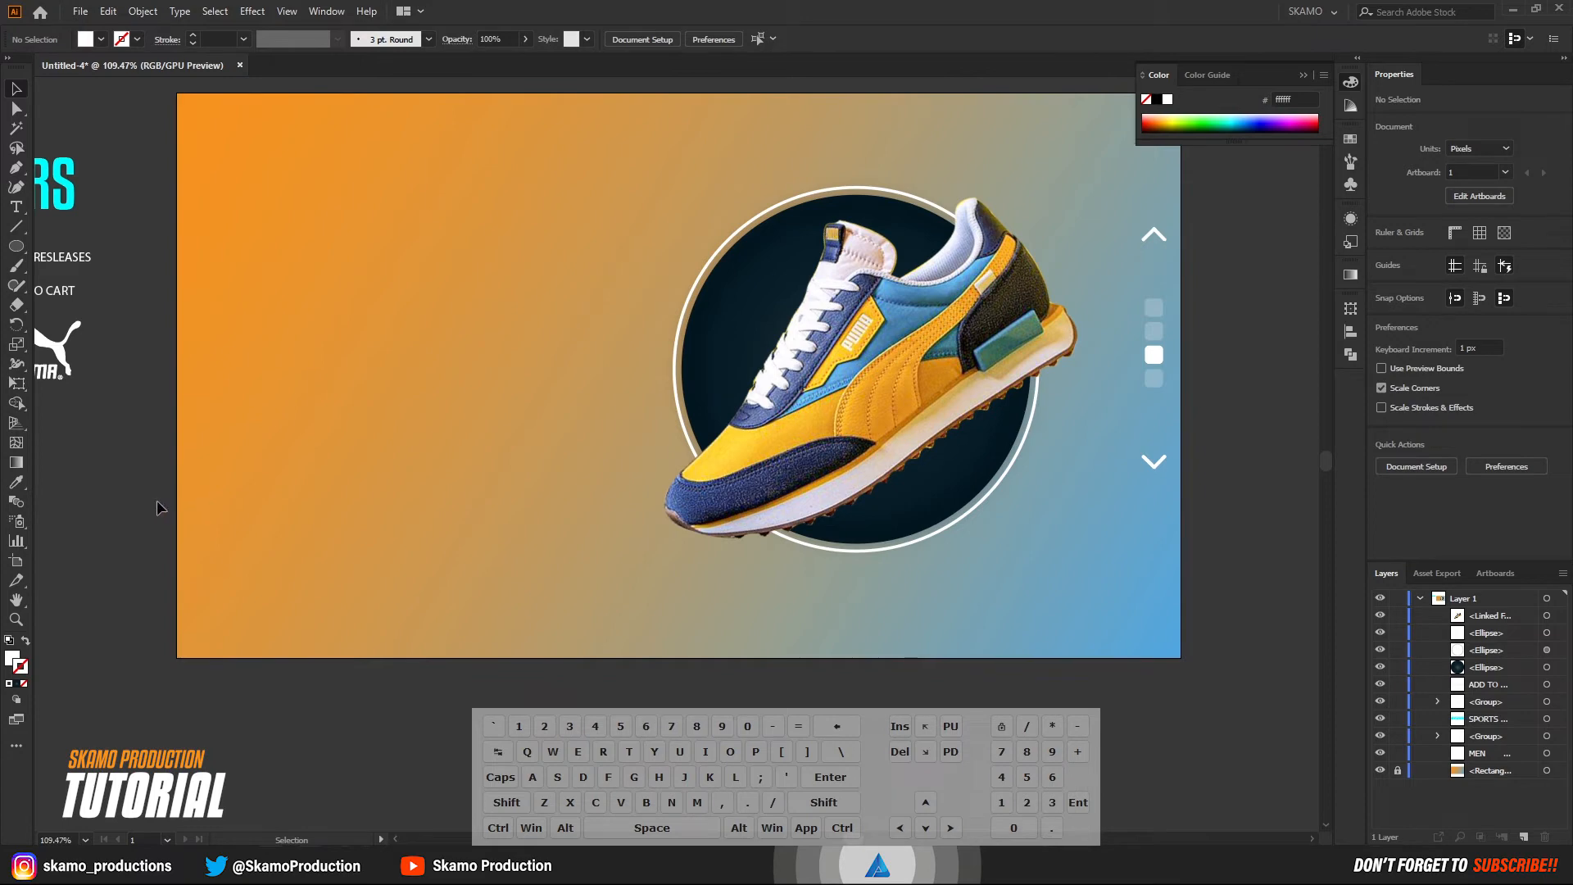
Move the MEN to NEW RESLEASES navigation text to the top of the artboard and lock the shoe image.
scroll(153, 558, up, 2)
scroll(155, 557, down, 2)
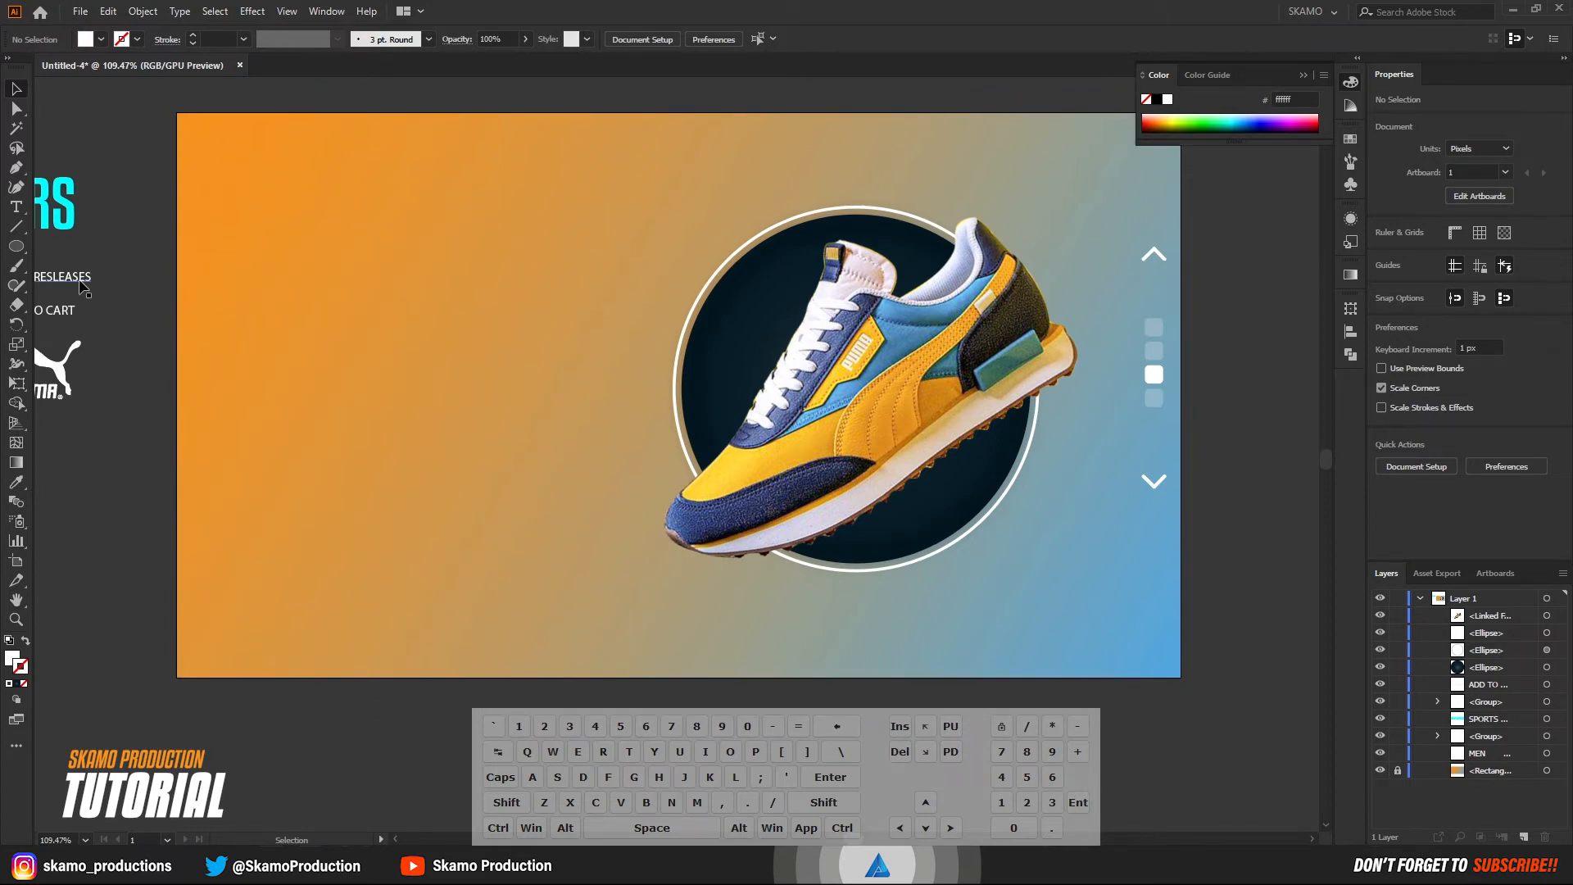
drag(80, 281, 759, 177)
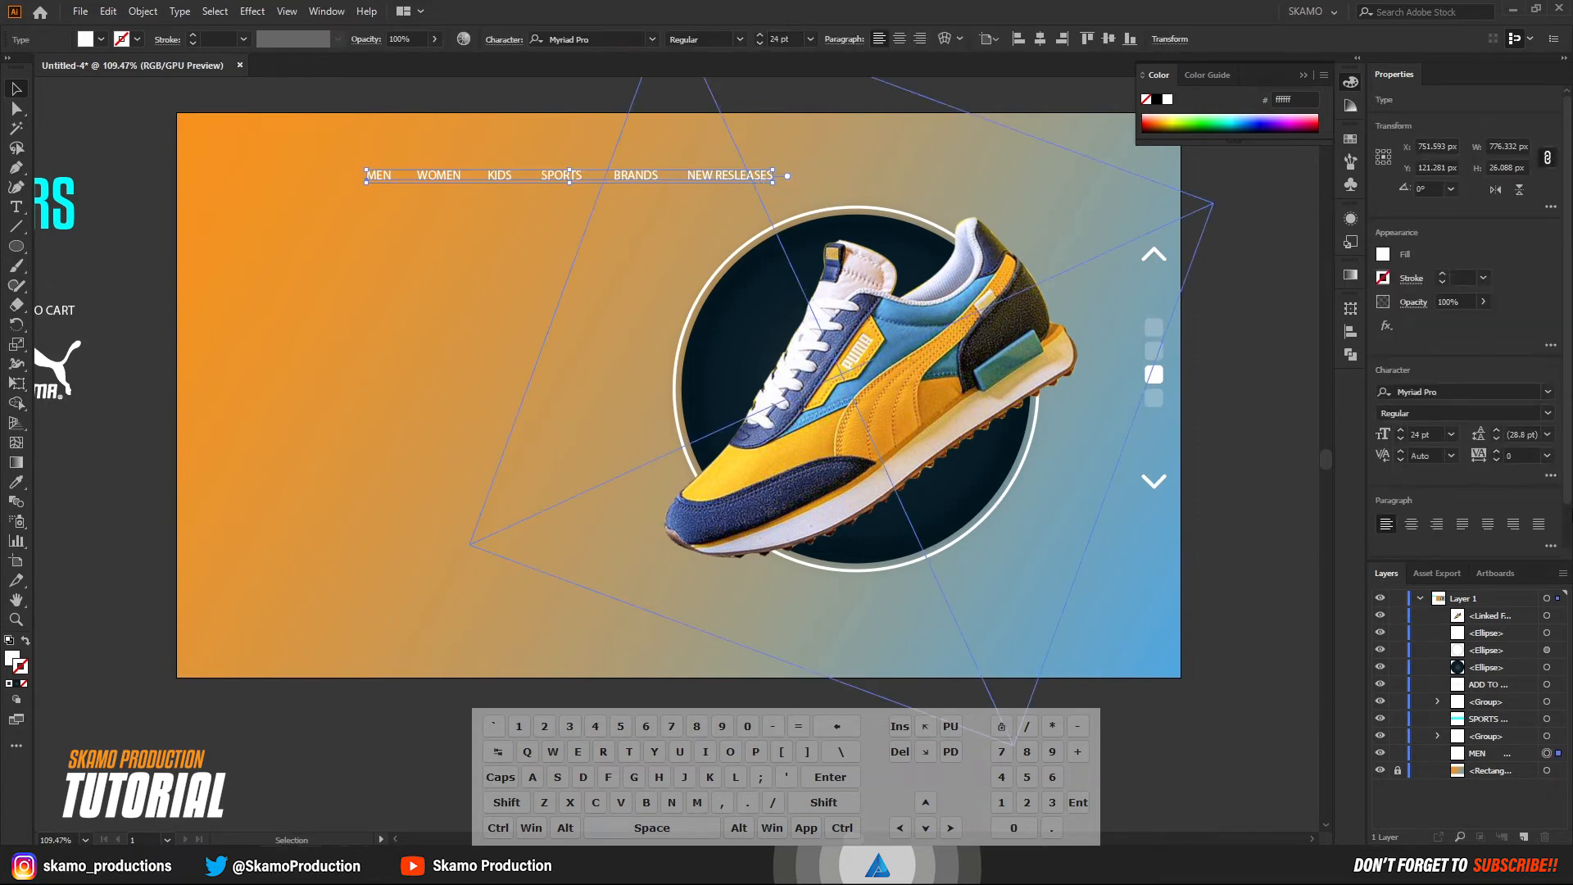
click(1398, 615)
click(449, 260)
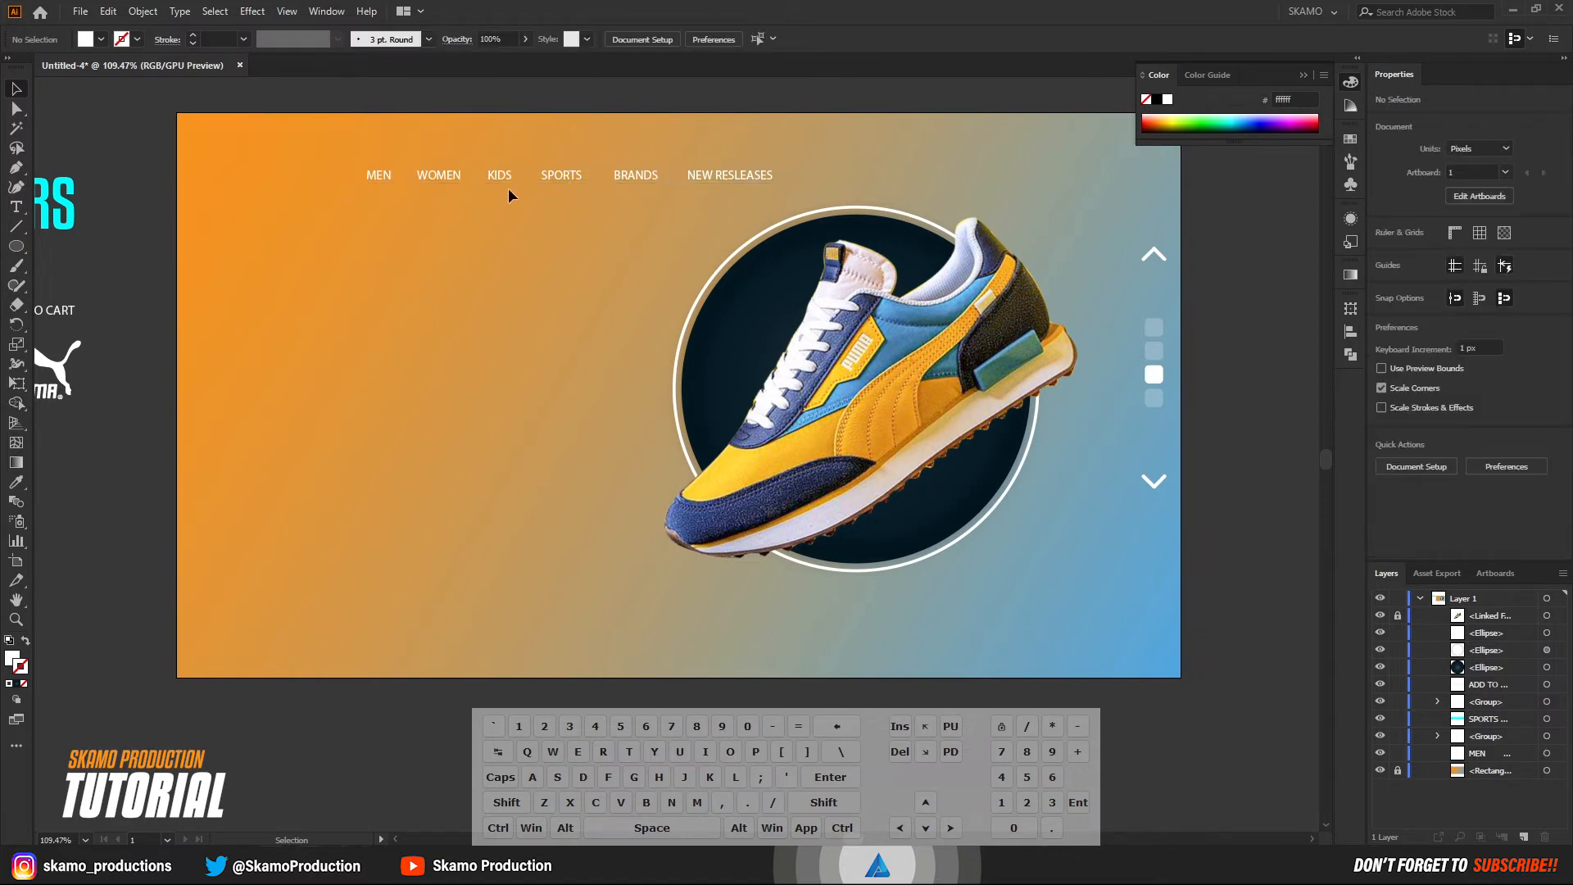
Move the Puma logo to the artboard's top-left area, in front of the navigation text.
drag(95, 350, 288, 182)
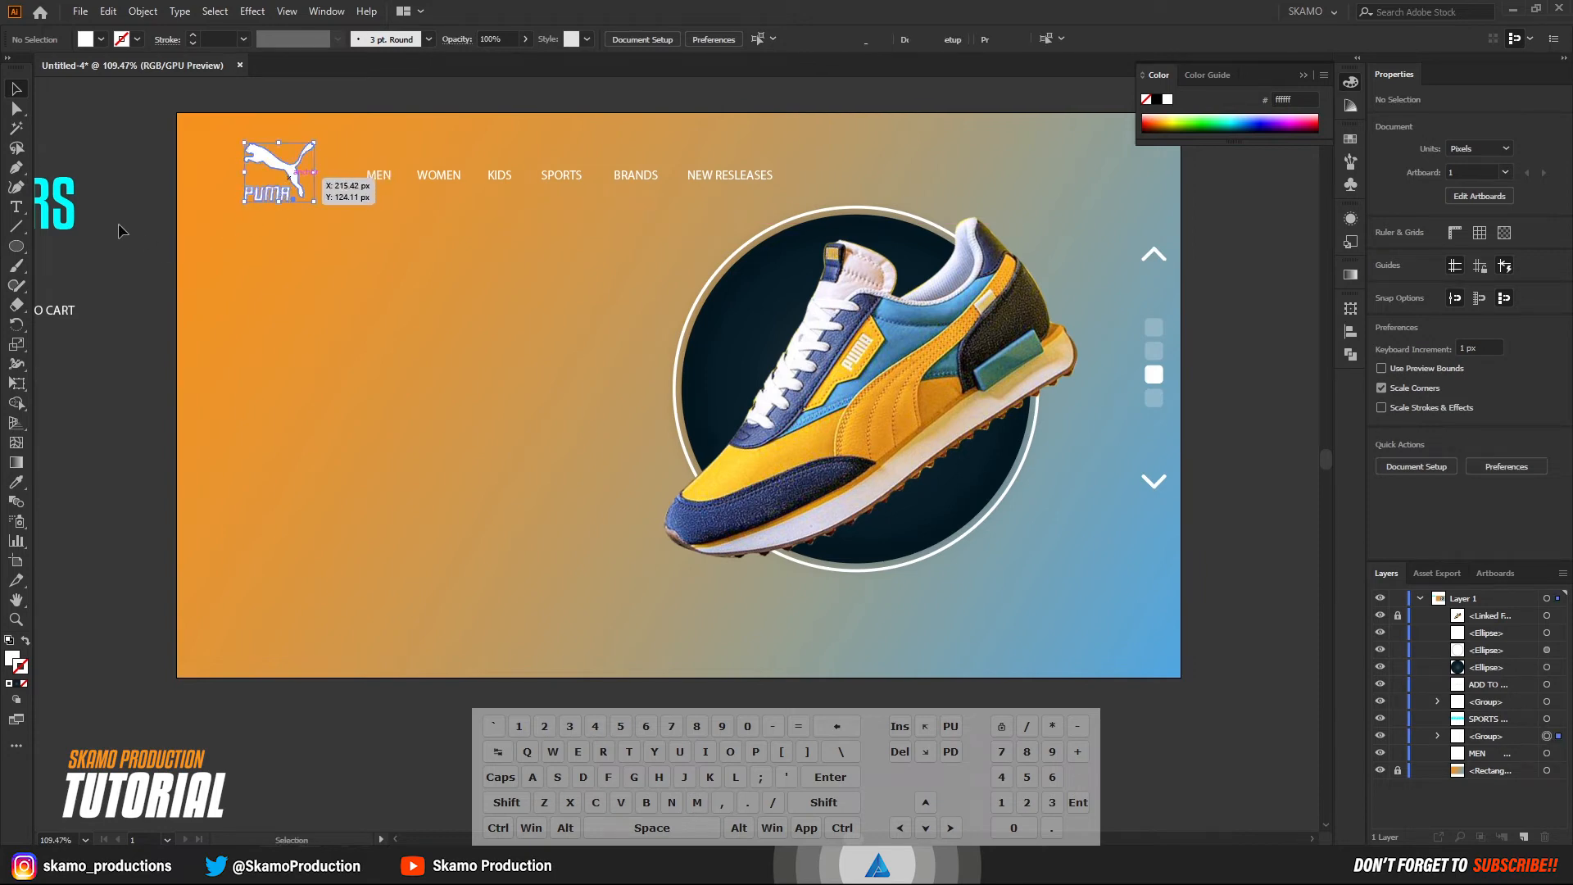
click(253, 232)
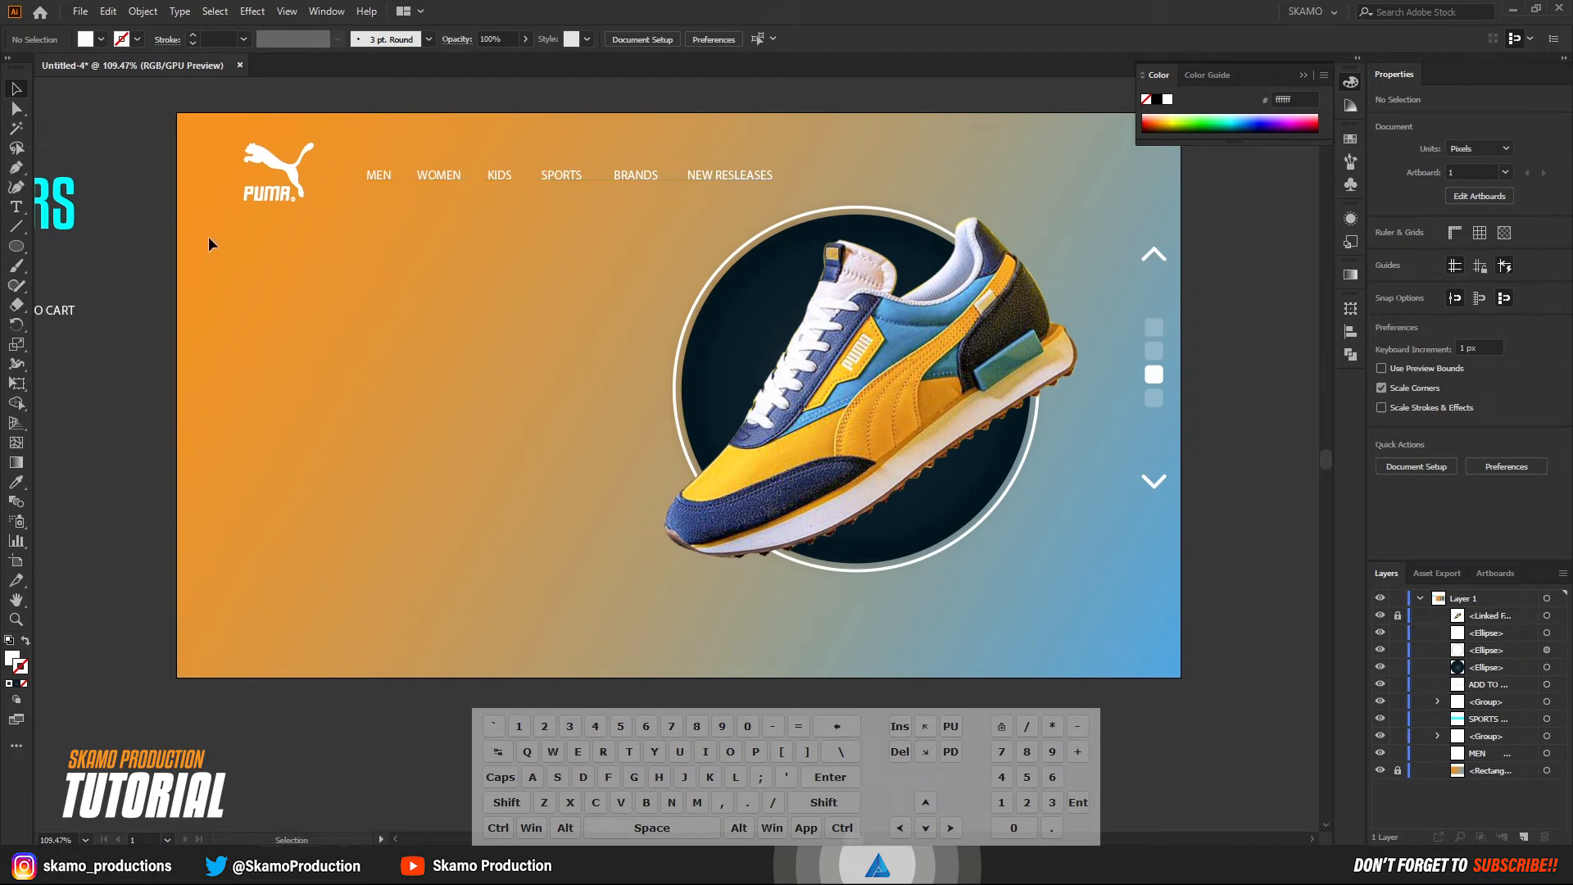
Draw a rounded rectangle about 145 x 44 px below the logo and navigation text, and fill it with gray.
right_click(20, 249)
click(62, 266)
drag(314, 269, 389, 291)
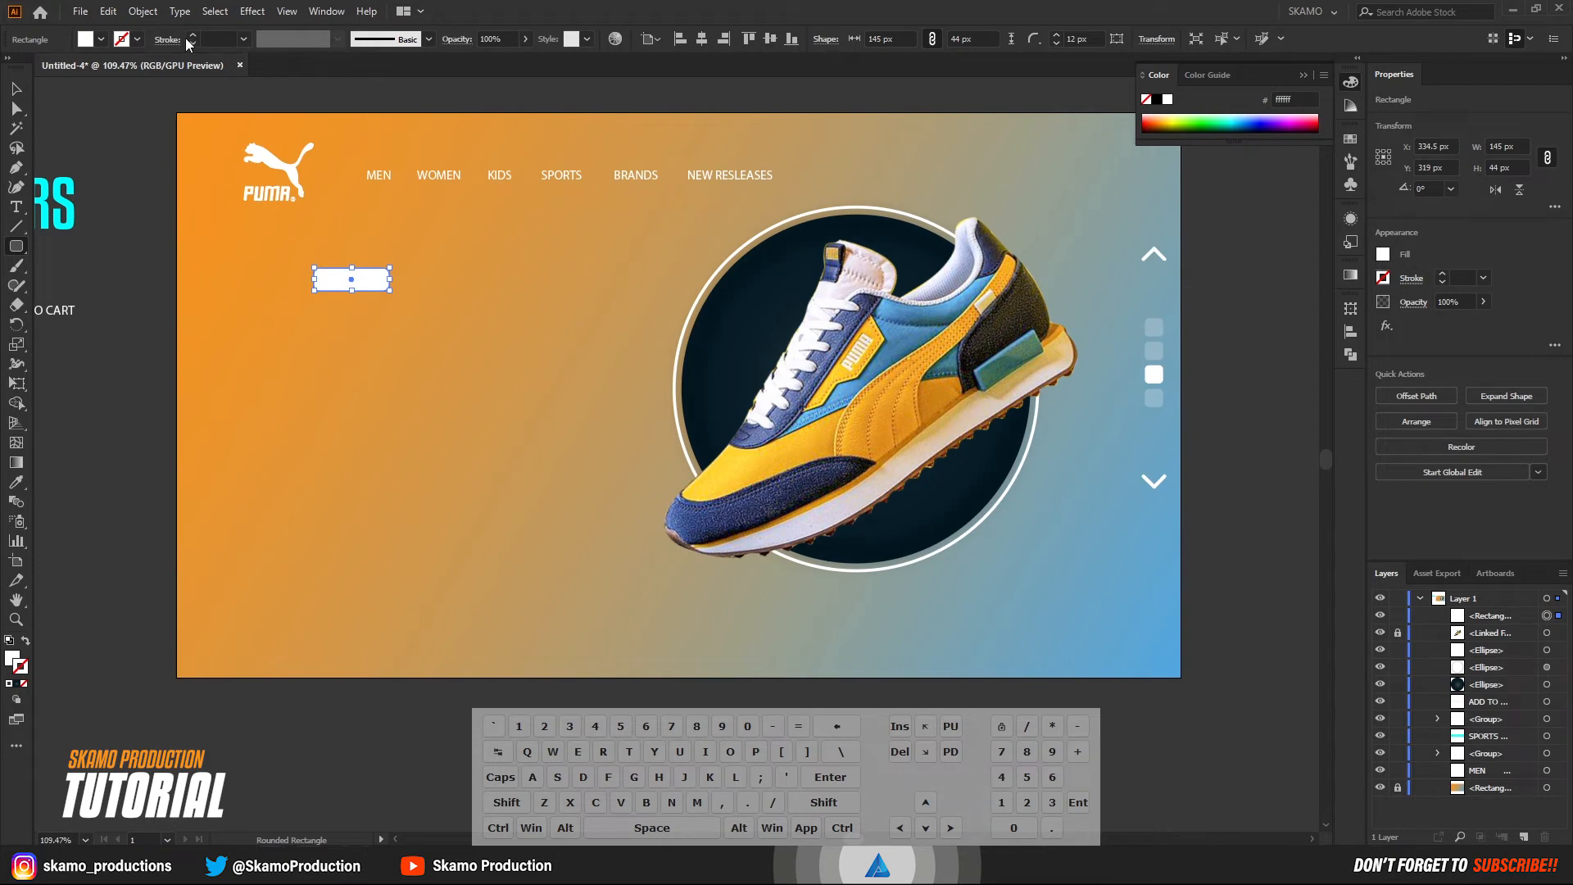
click(79, 41)
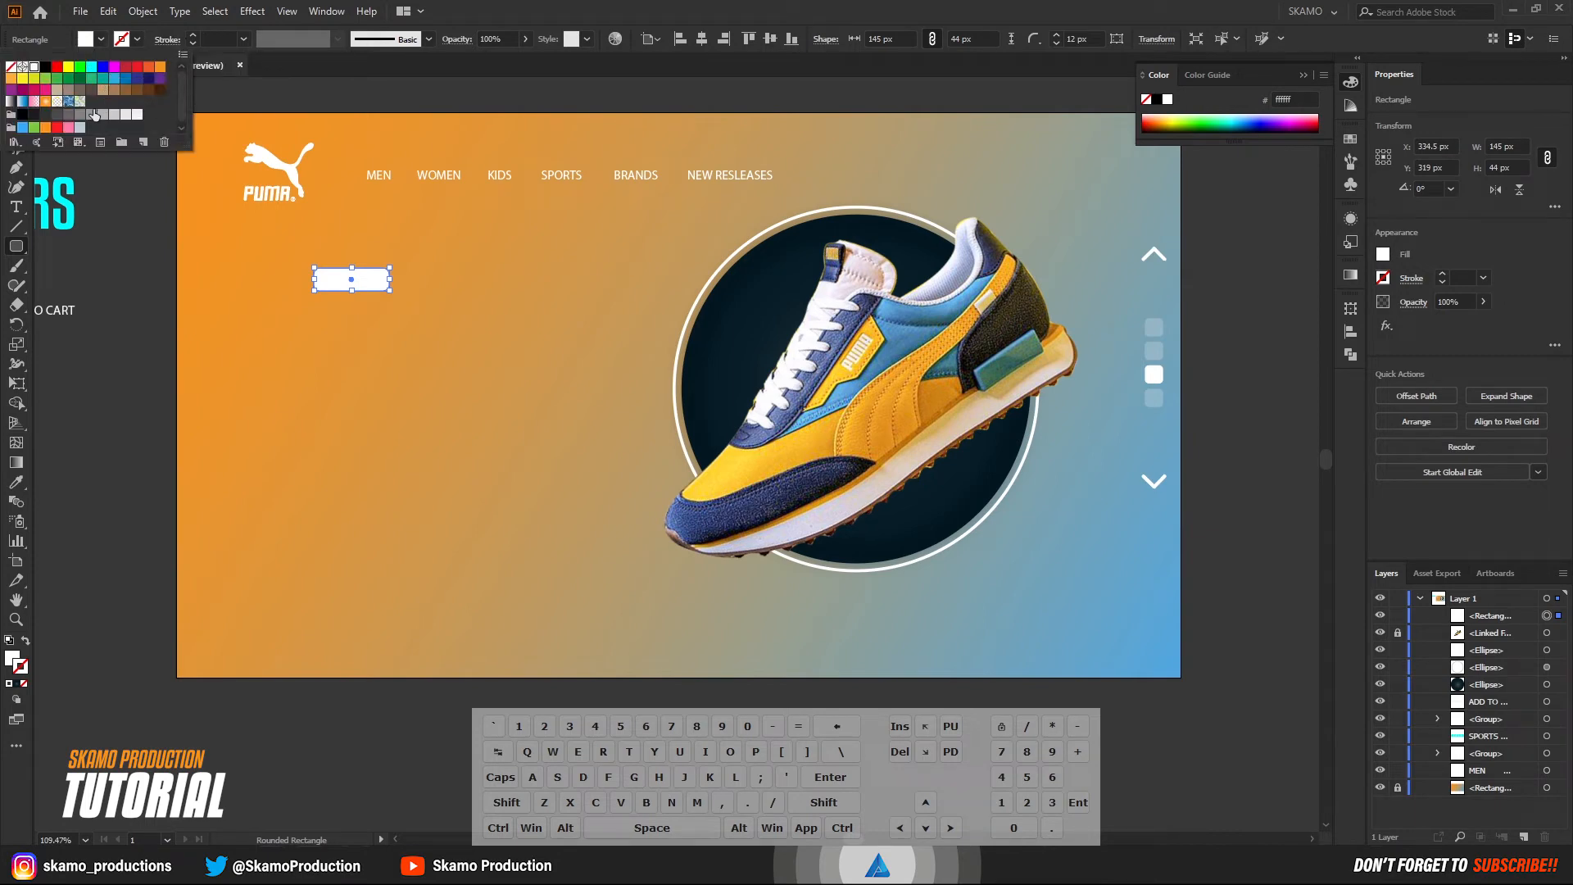
click(81, 121)
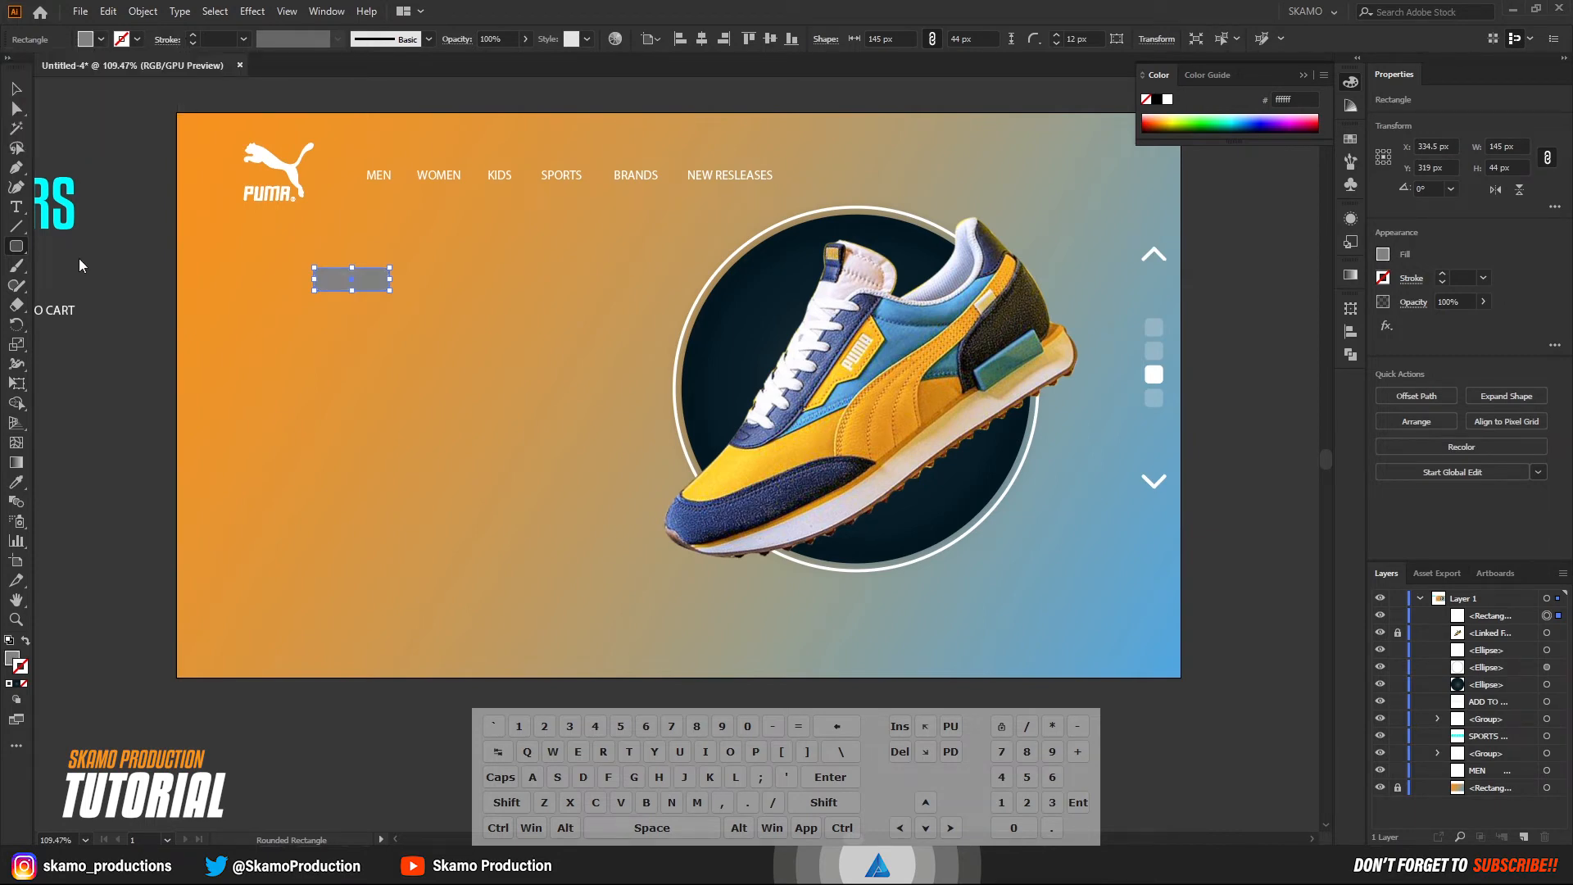
Move the gray rounded rectangle over the SPORTS navigation item and place it behind the navigation text in the stacking order.
click(16, 89)
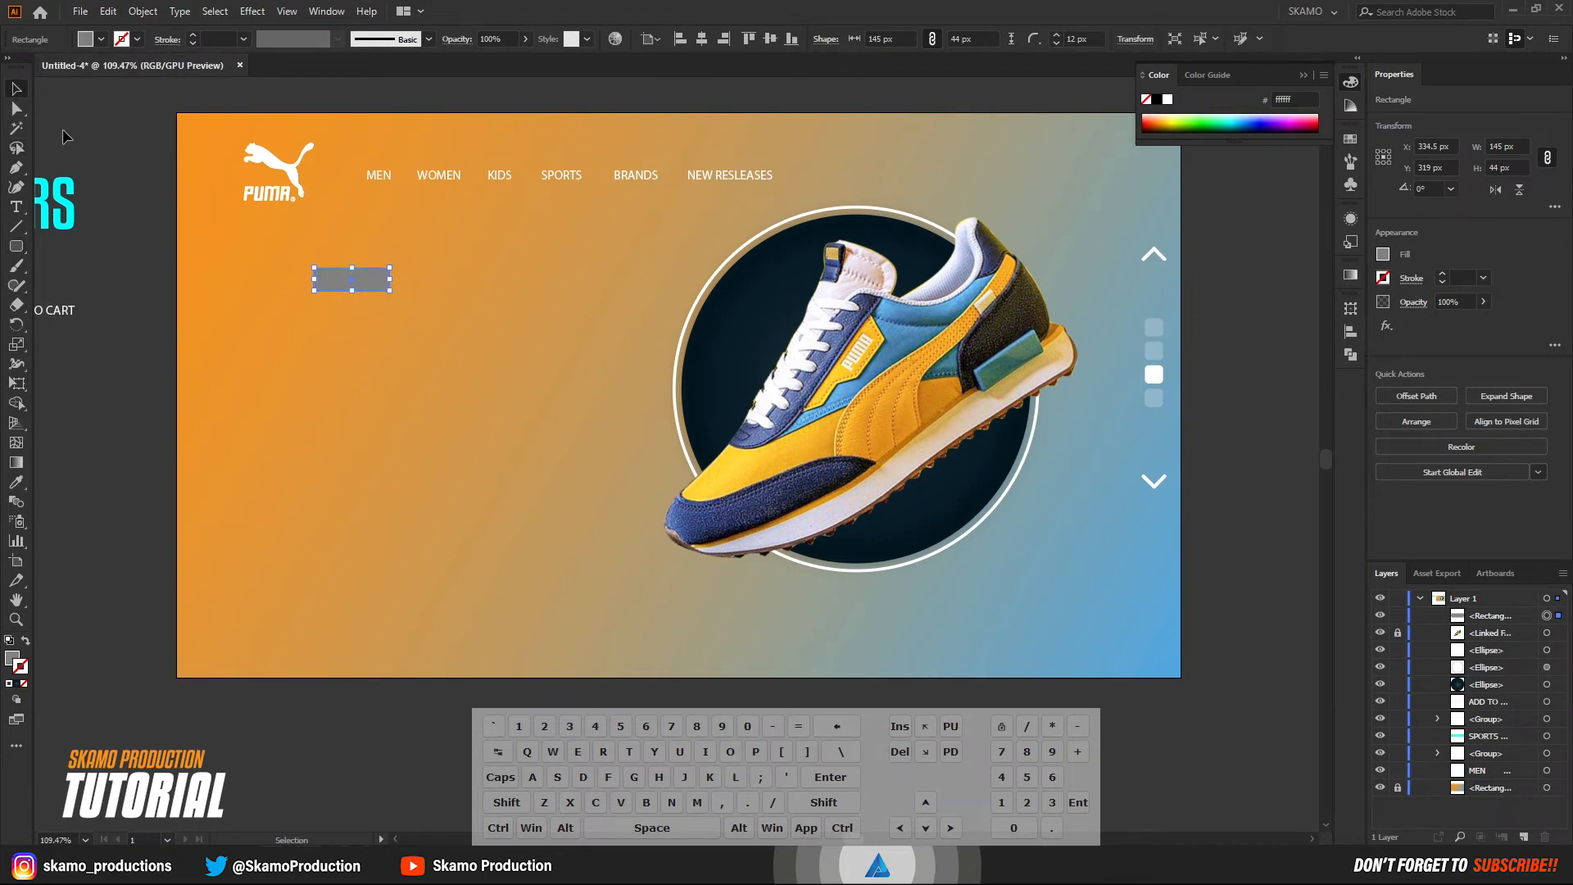
drag(360, 285, 572, 181)
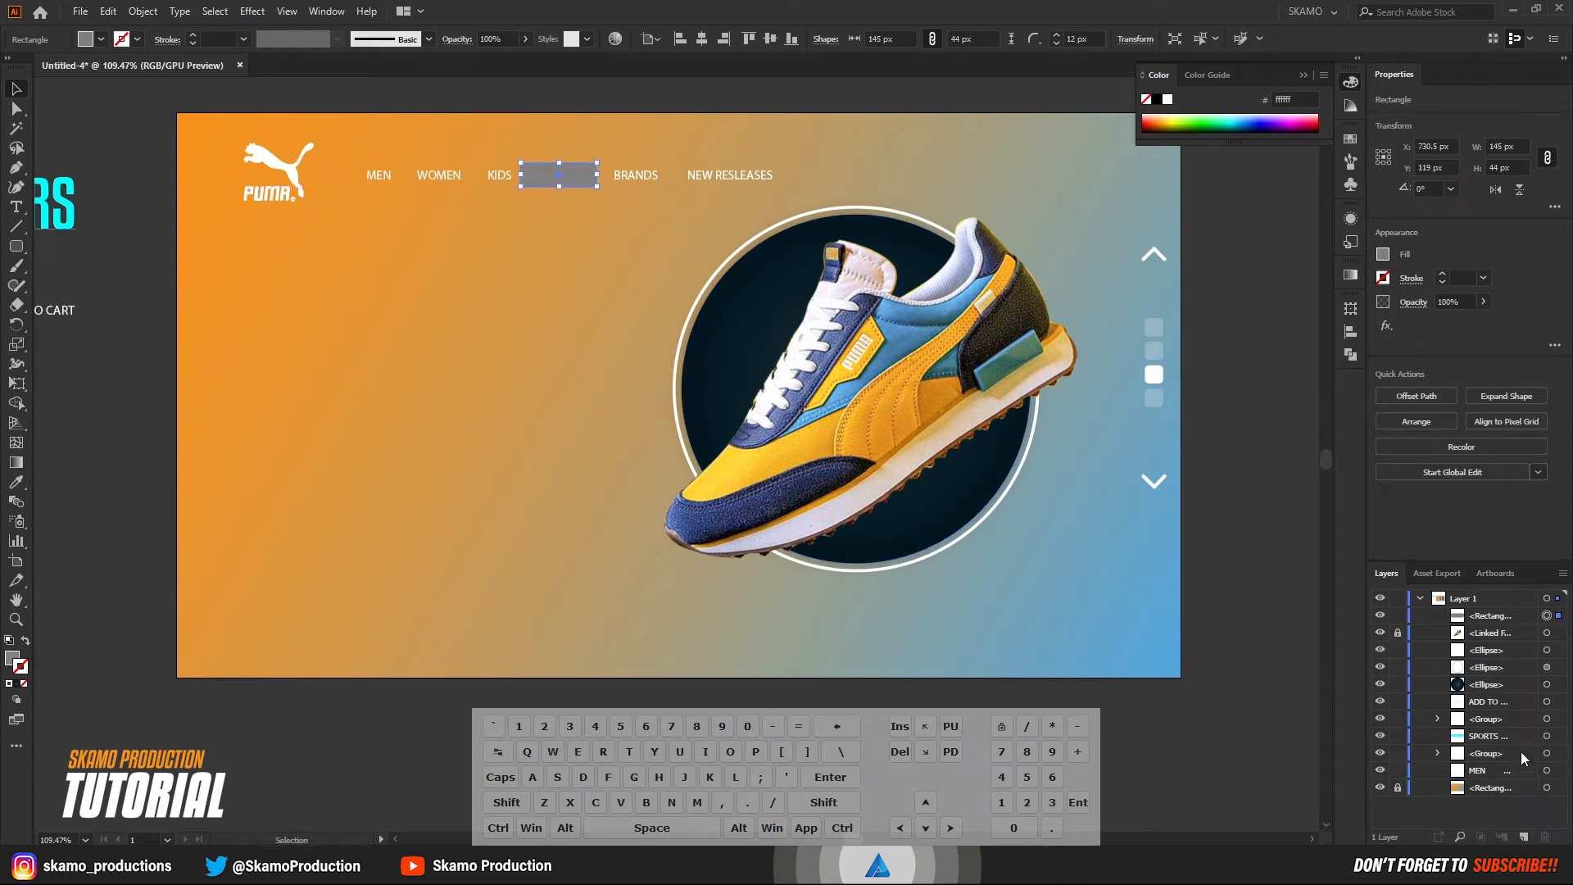
drag(1493, 623, 1523, 780)
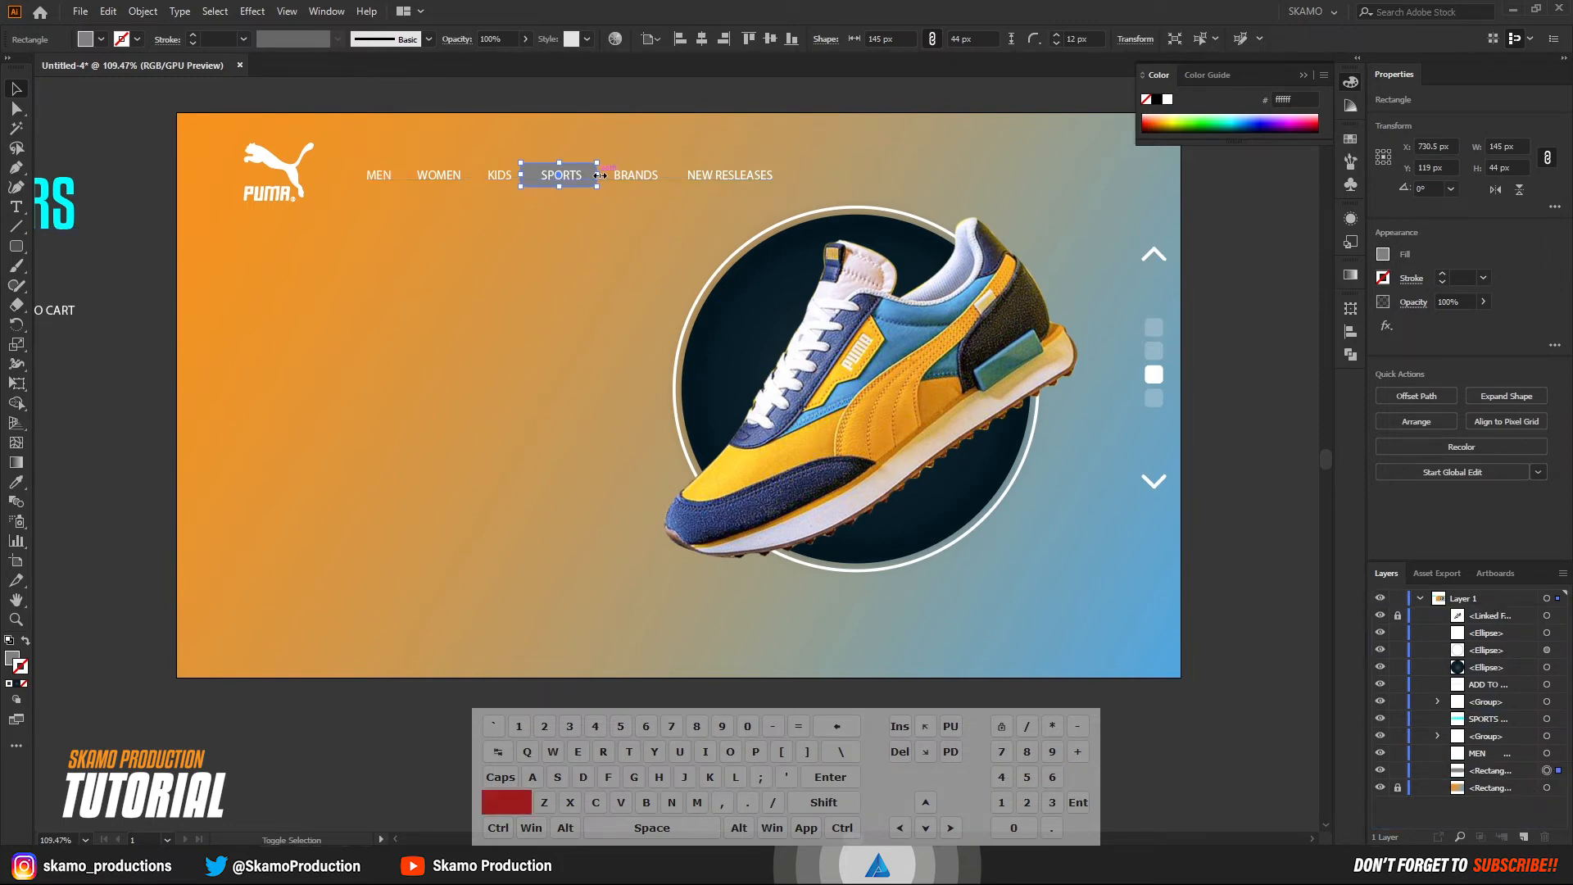
Shrink the gray rectangle proportionally to about 113 x 34 px and nudge it right to centre it behind SPORTS.
drag(599, 175, 585, 175)
click(135, 345)
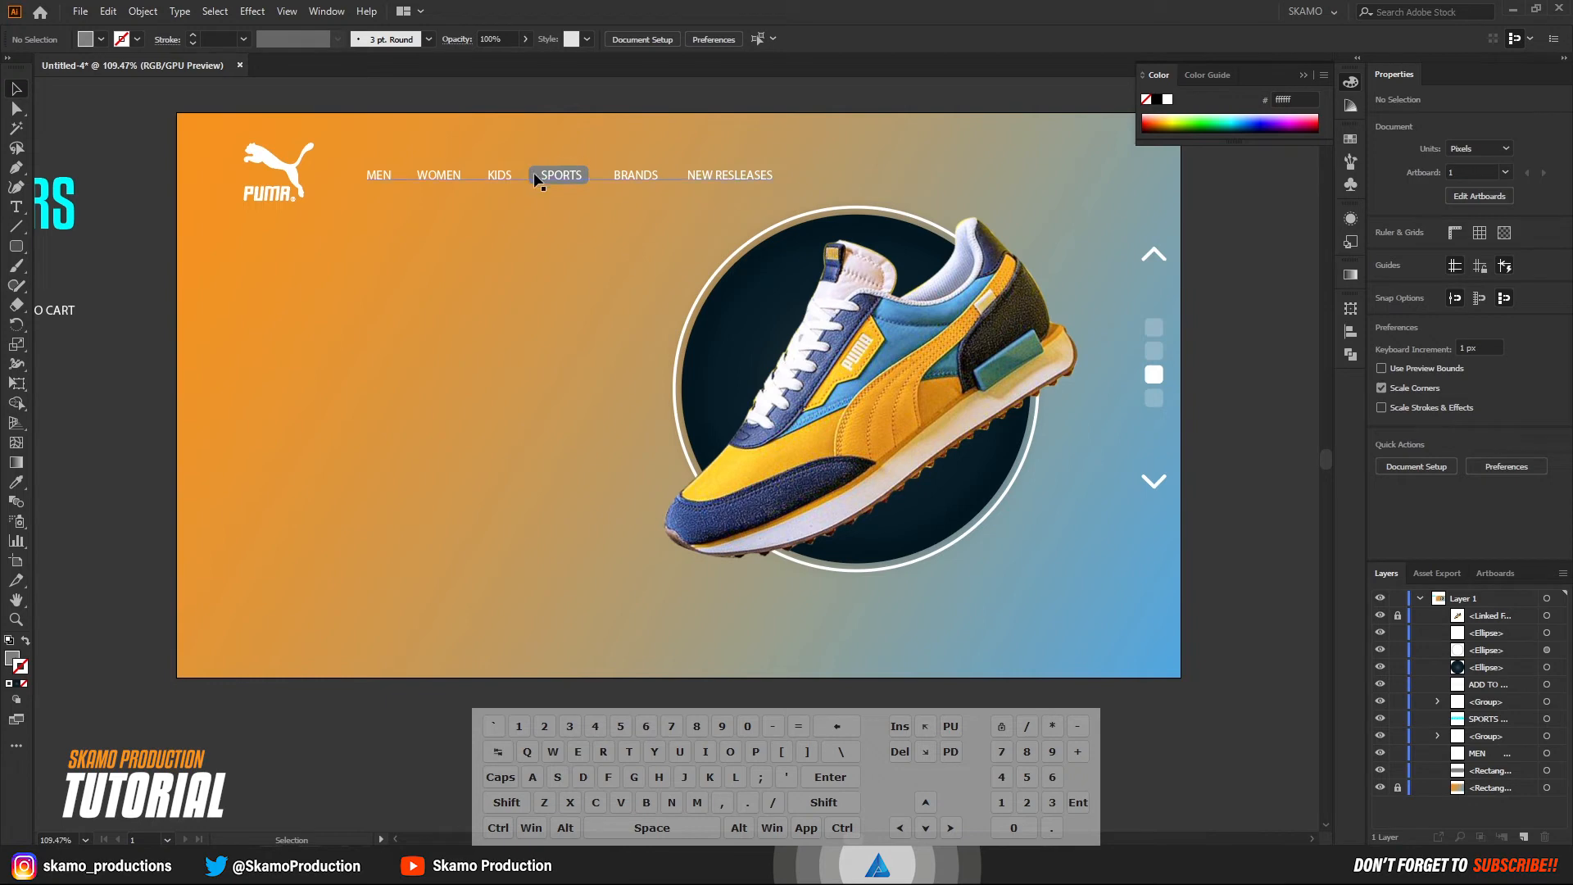
click(564, 173)
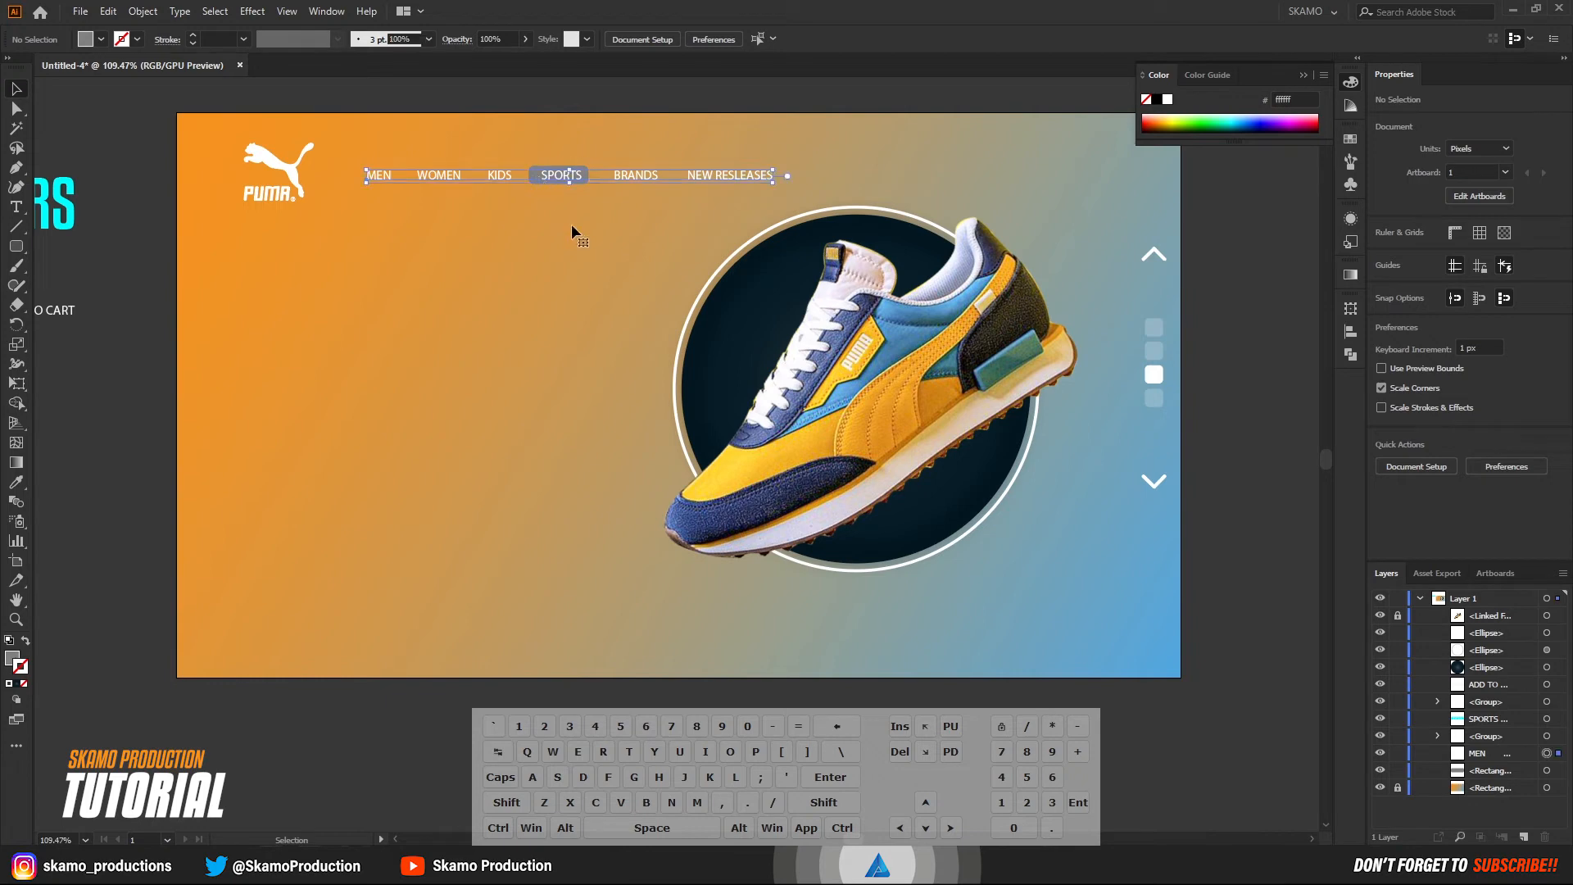
click(576, 165)
key(Right)
key(Right)
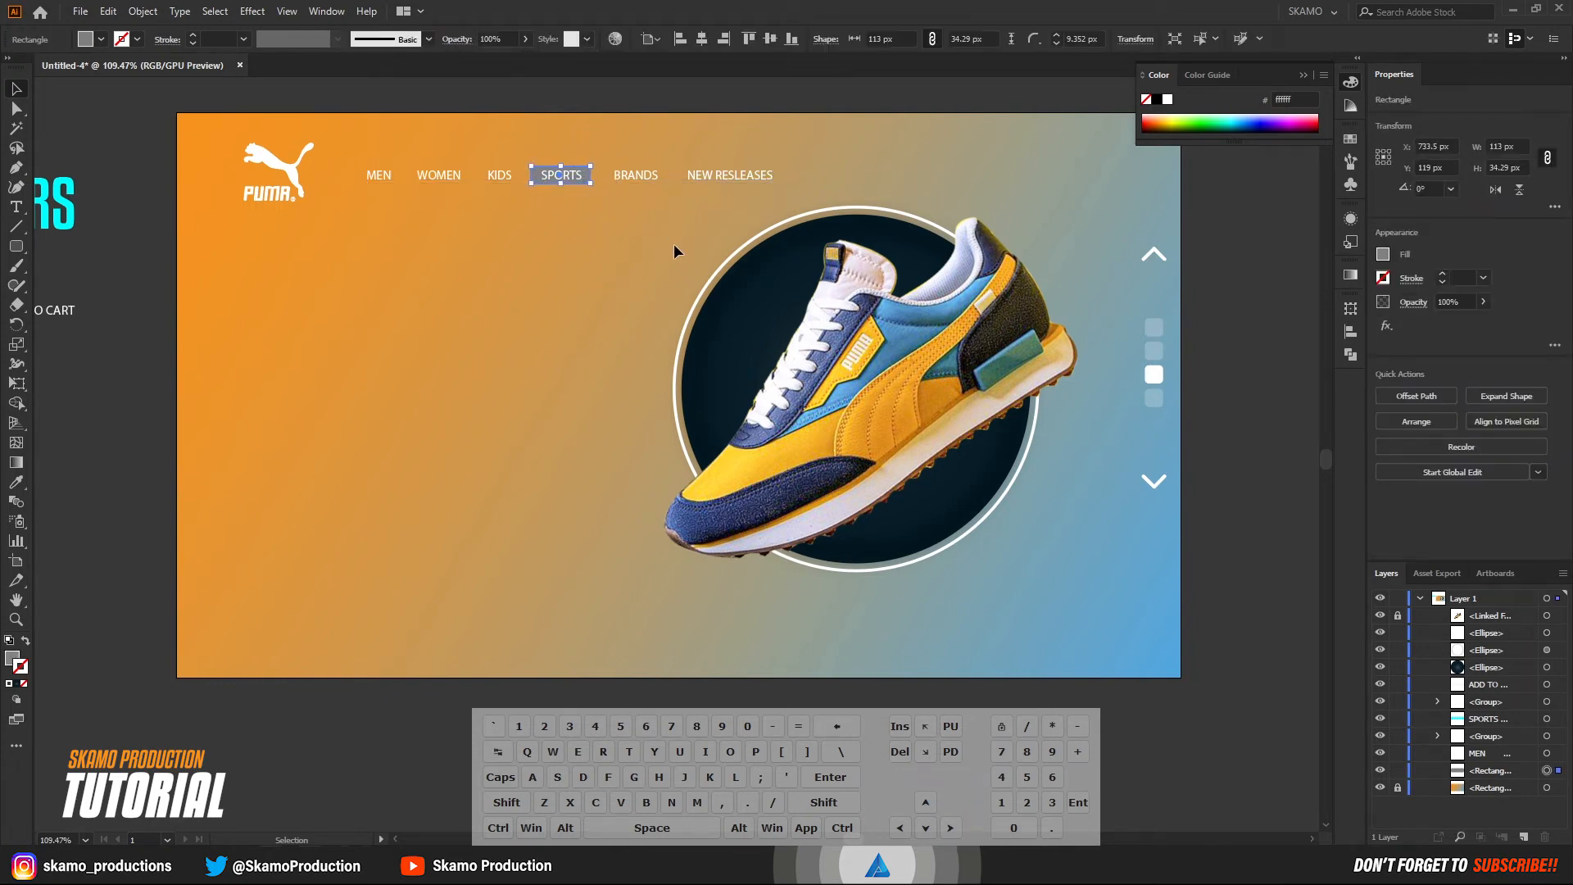
click(607, 101)
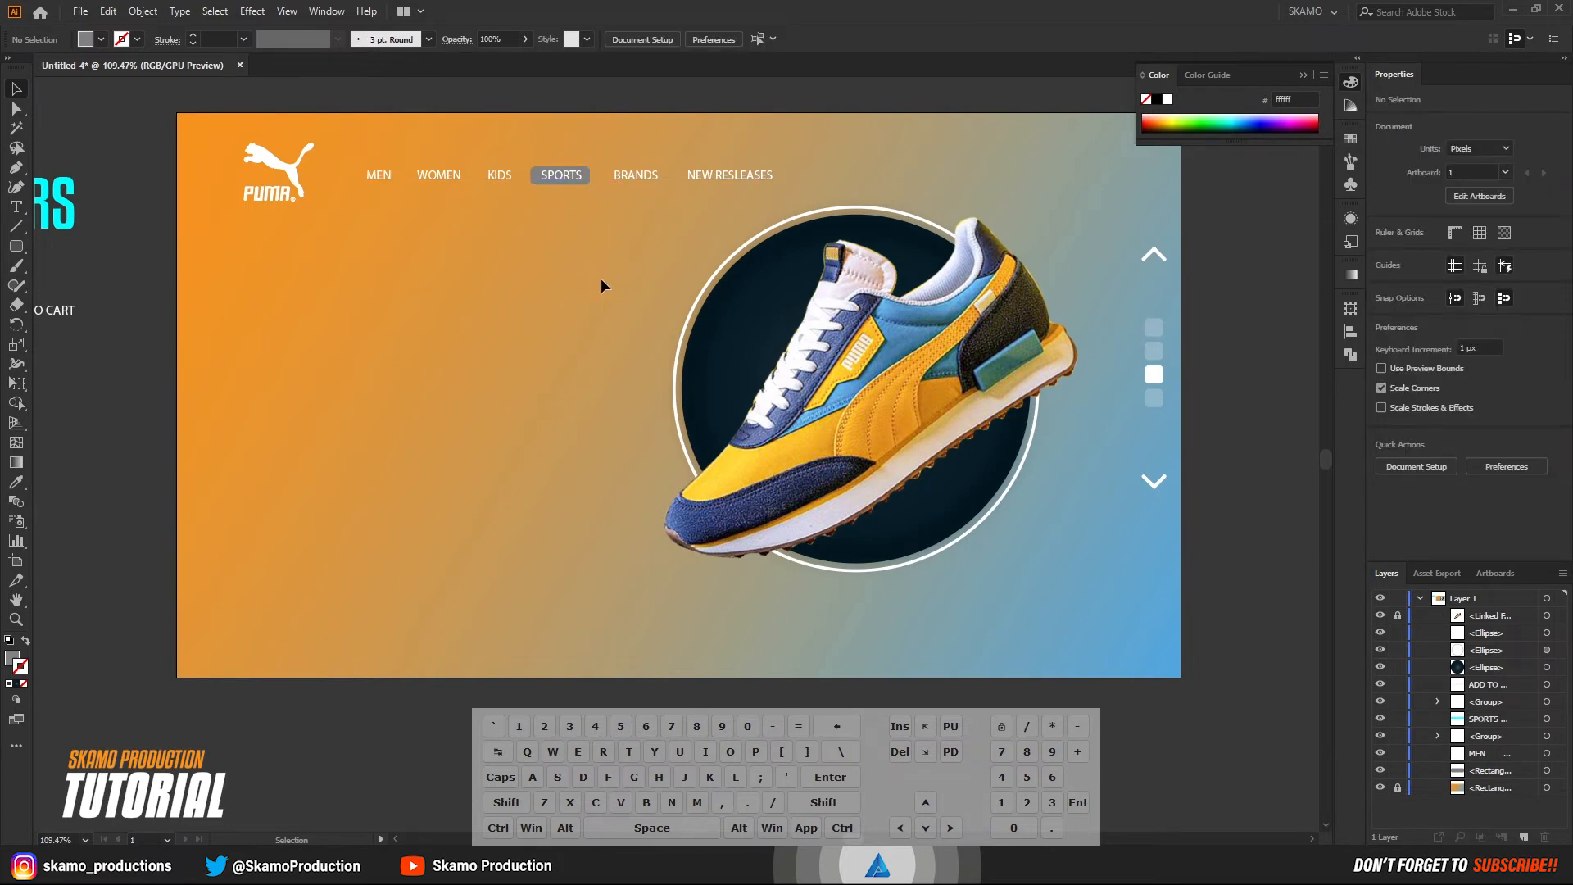
click(1546, 771)
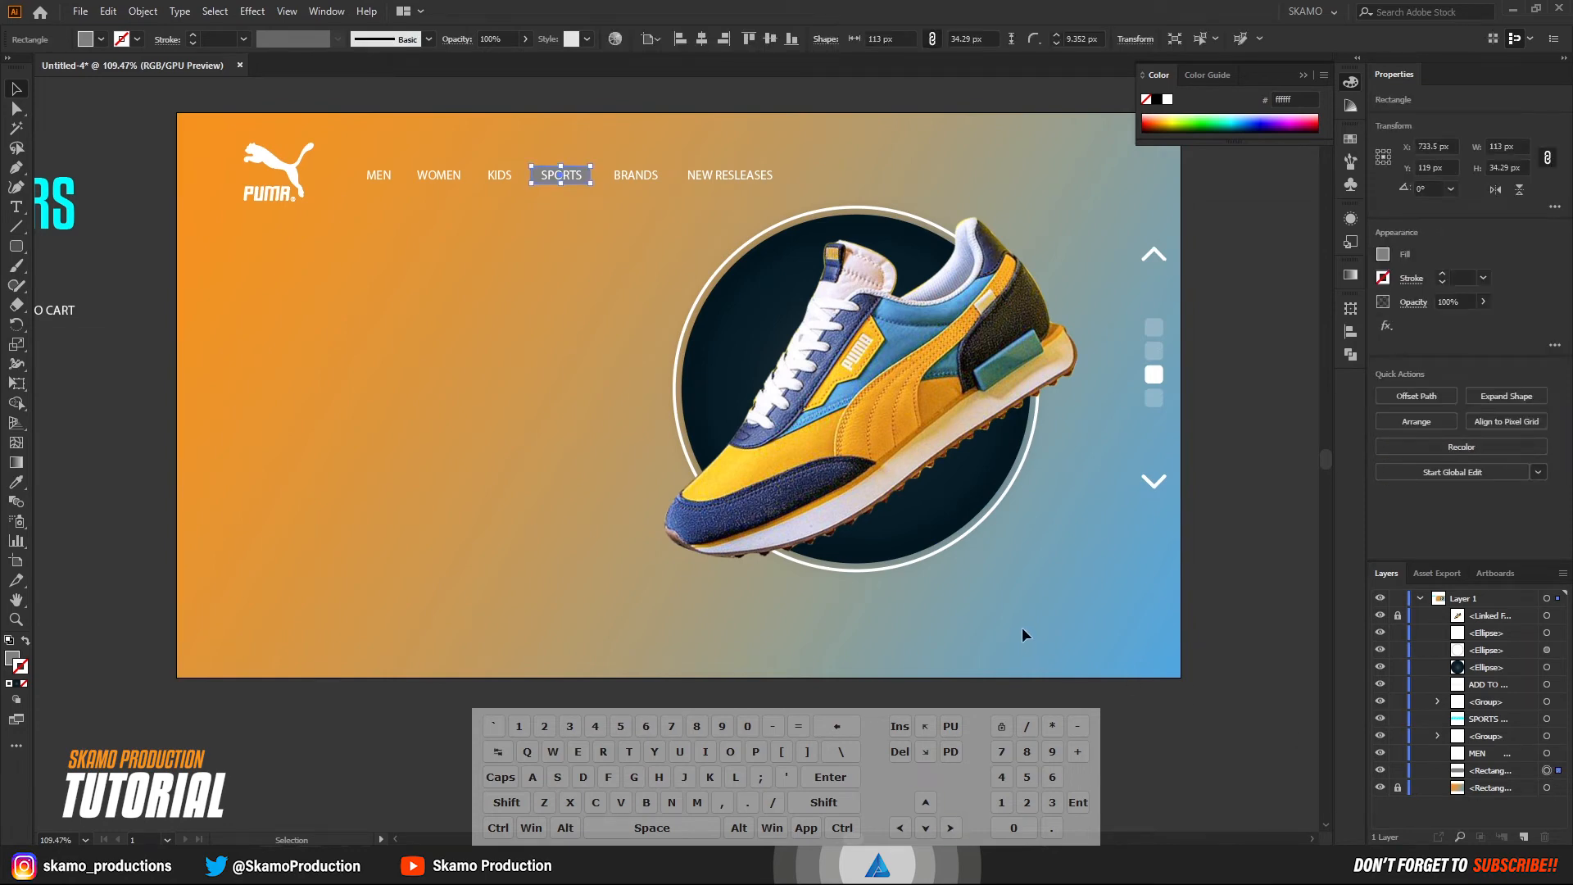
Move the SPORTS SNEAKERS heading onto the artboard, below the logo and navigation text.
click(147, 471)
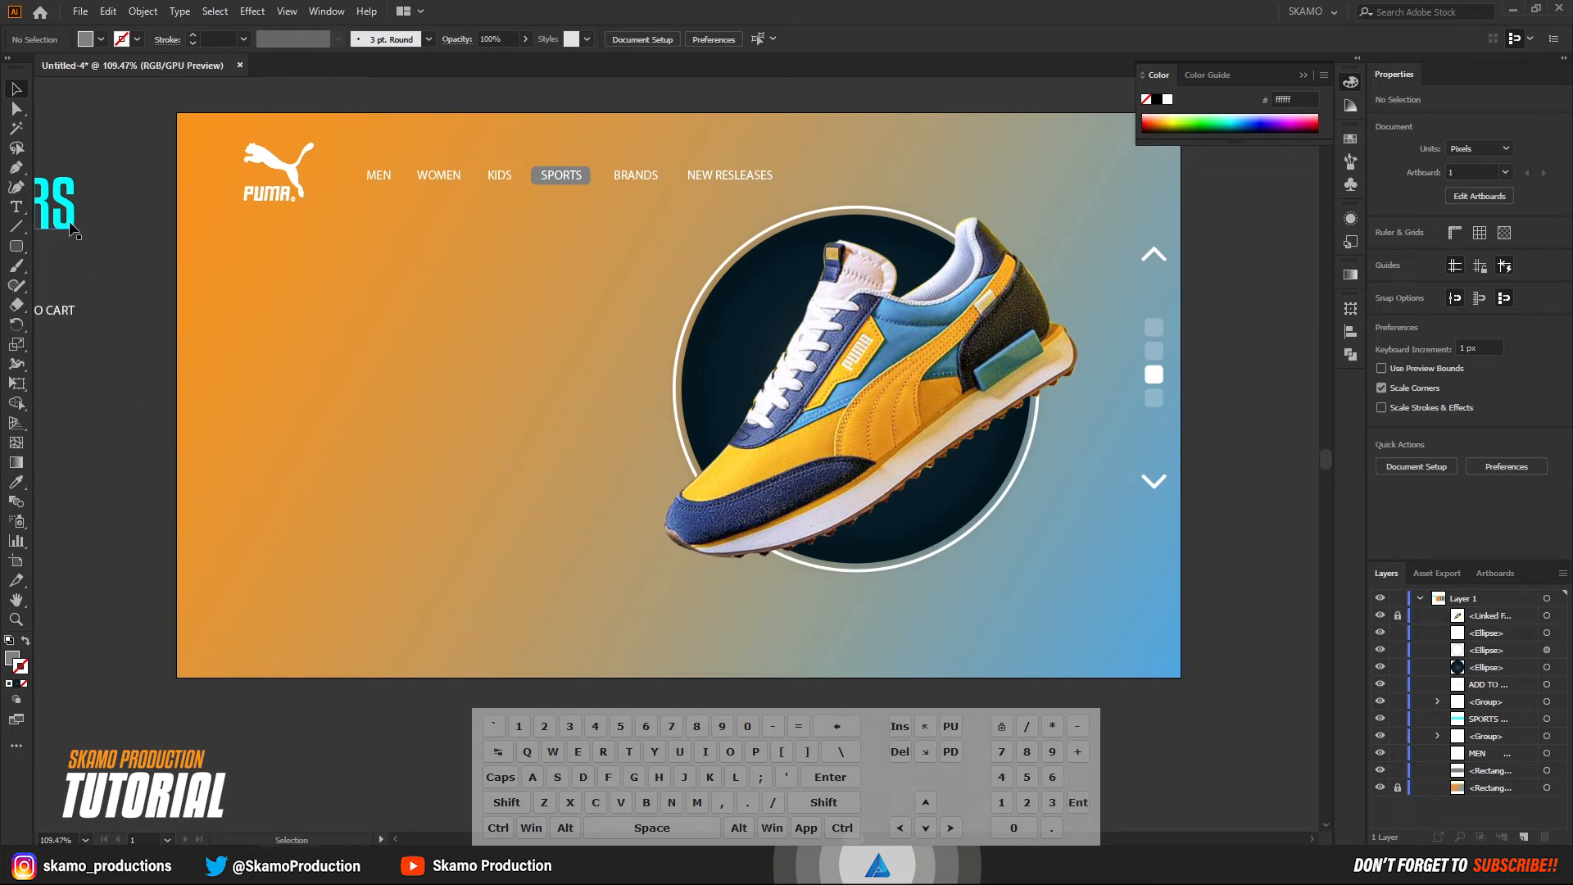
drag(72, 230, 563, 329)
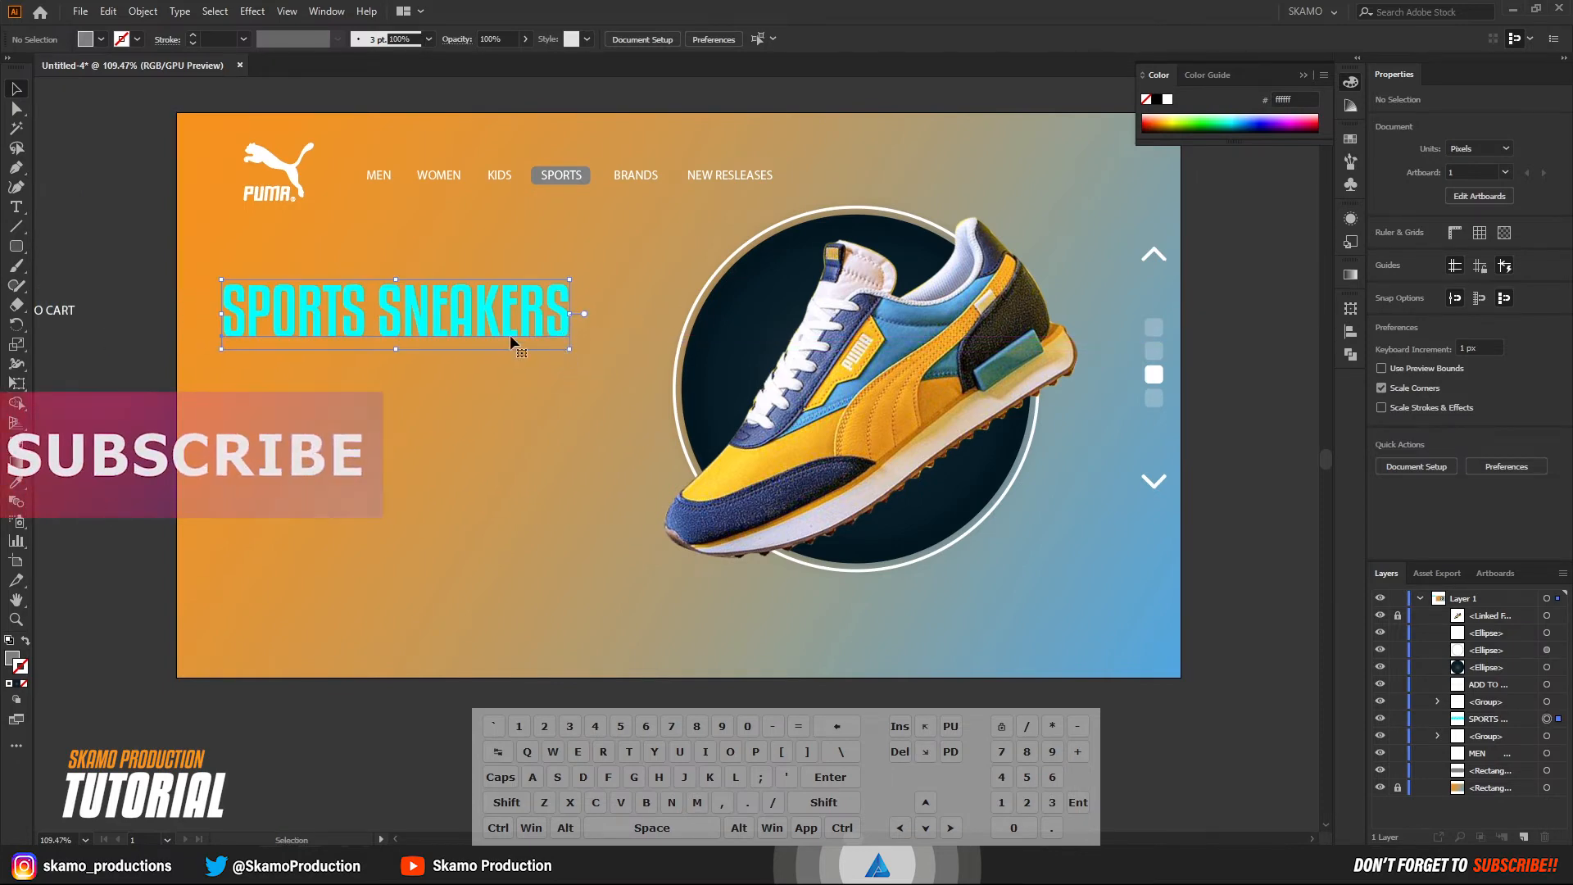
Ungroup the Puma logo and place a copy of its leaping cat below the SPORTS SNEAKERS heading.
click(287, 194)
right_click(317, 158)
click(338, 308)
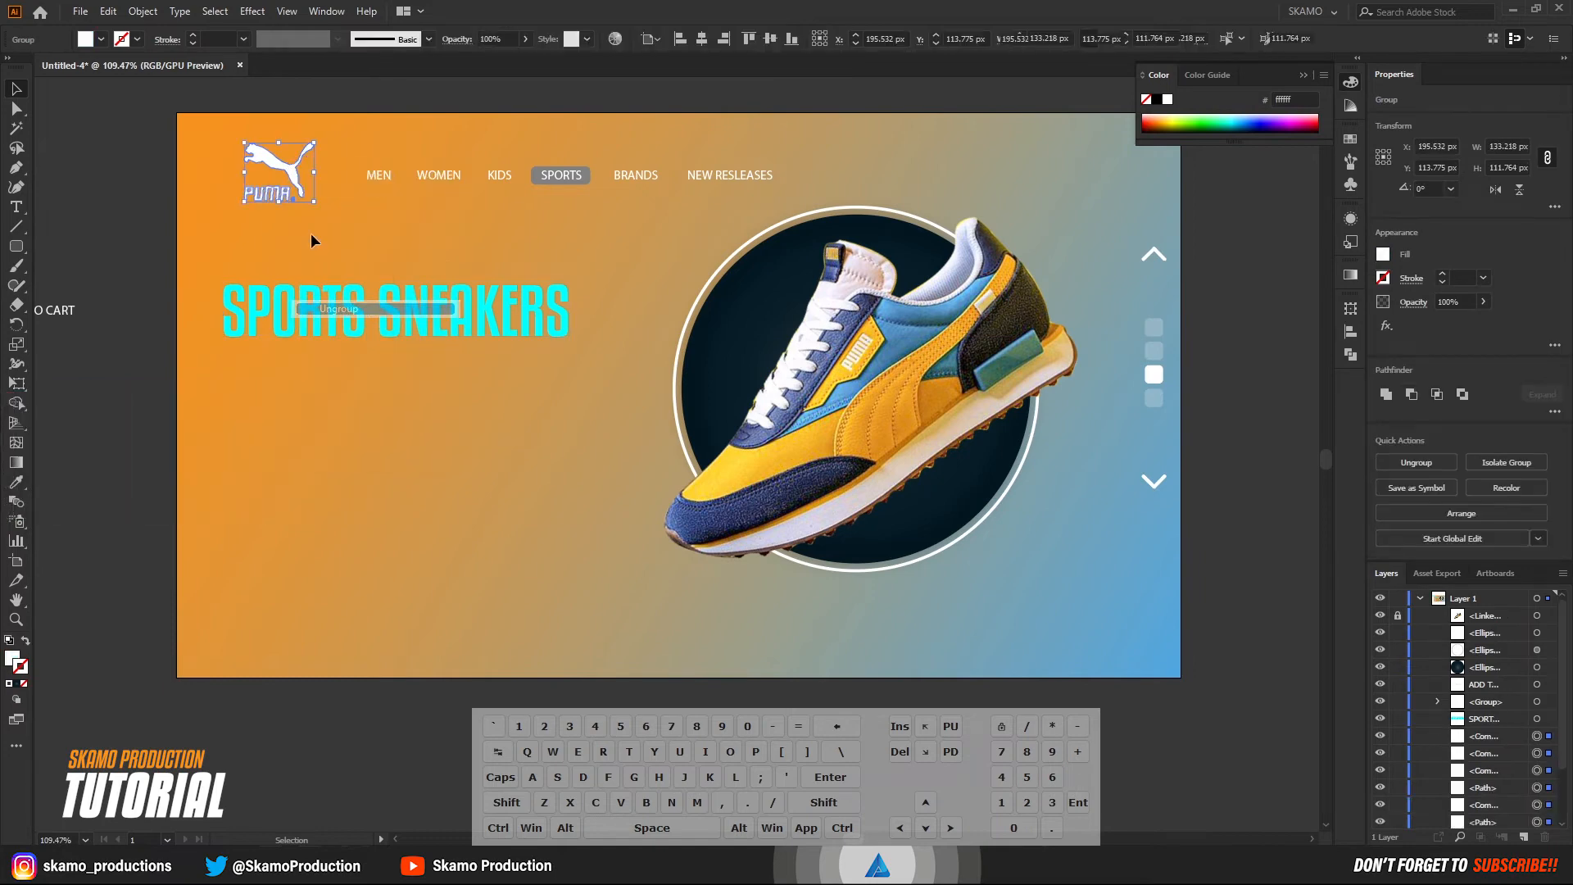
click(249, 116)
click(288, 165)
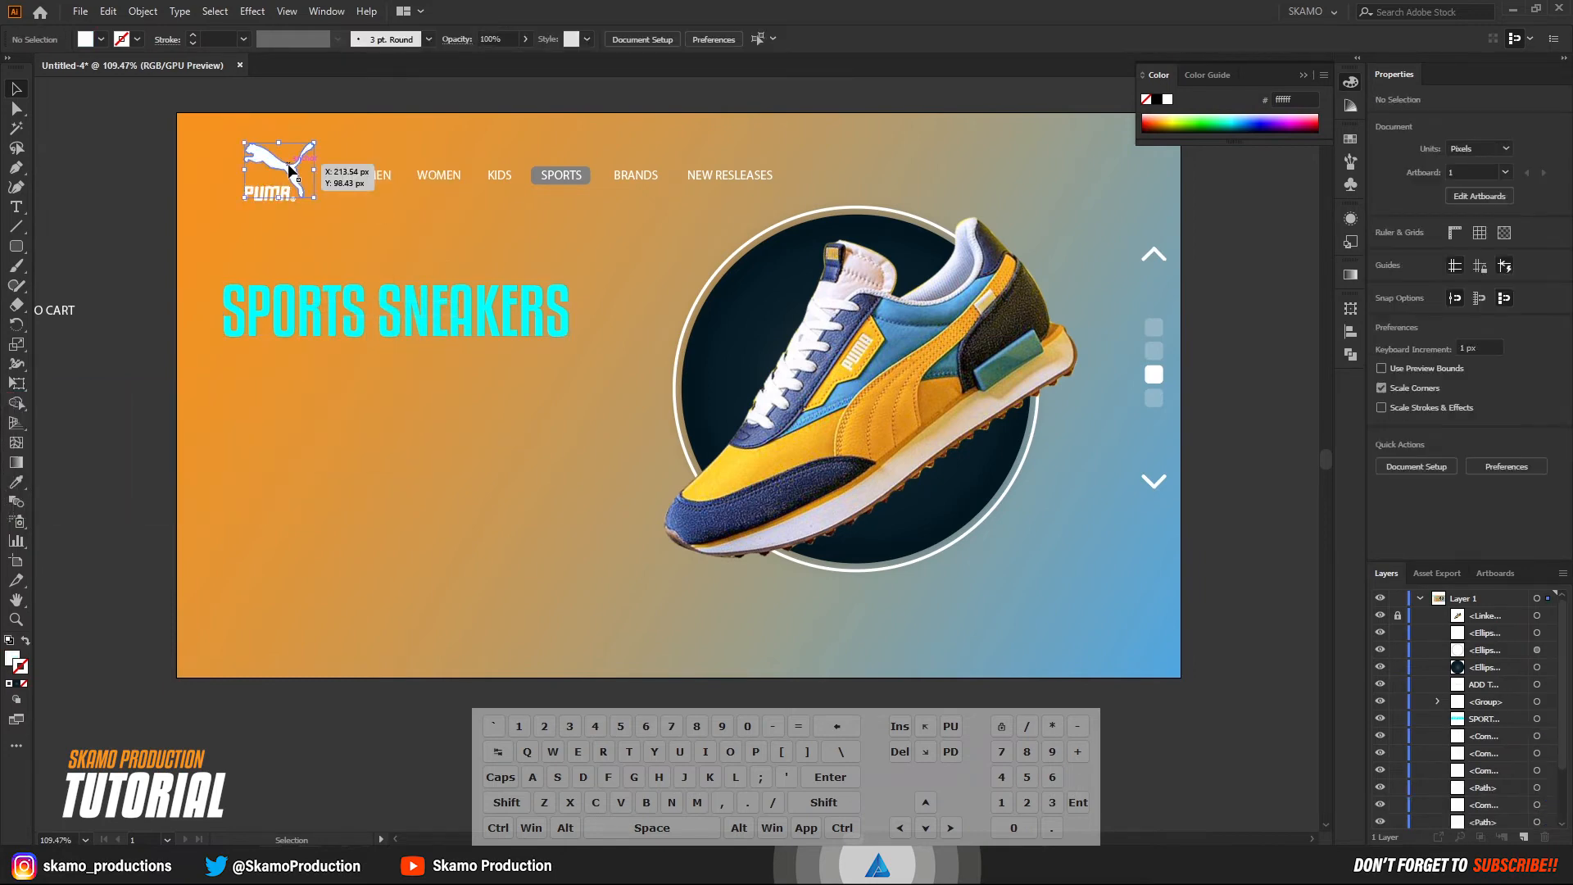
drag(291, 170, 465, 449)
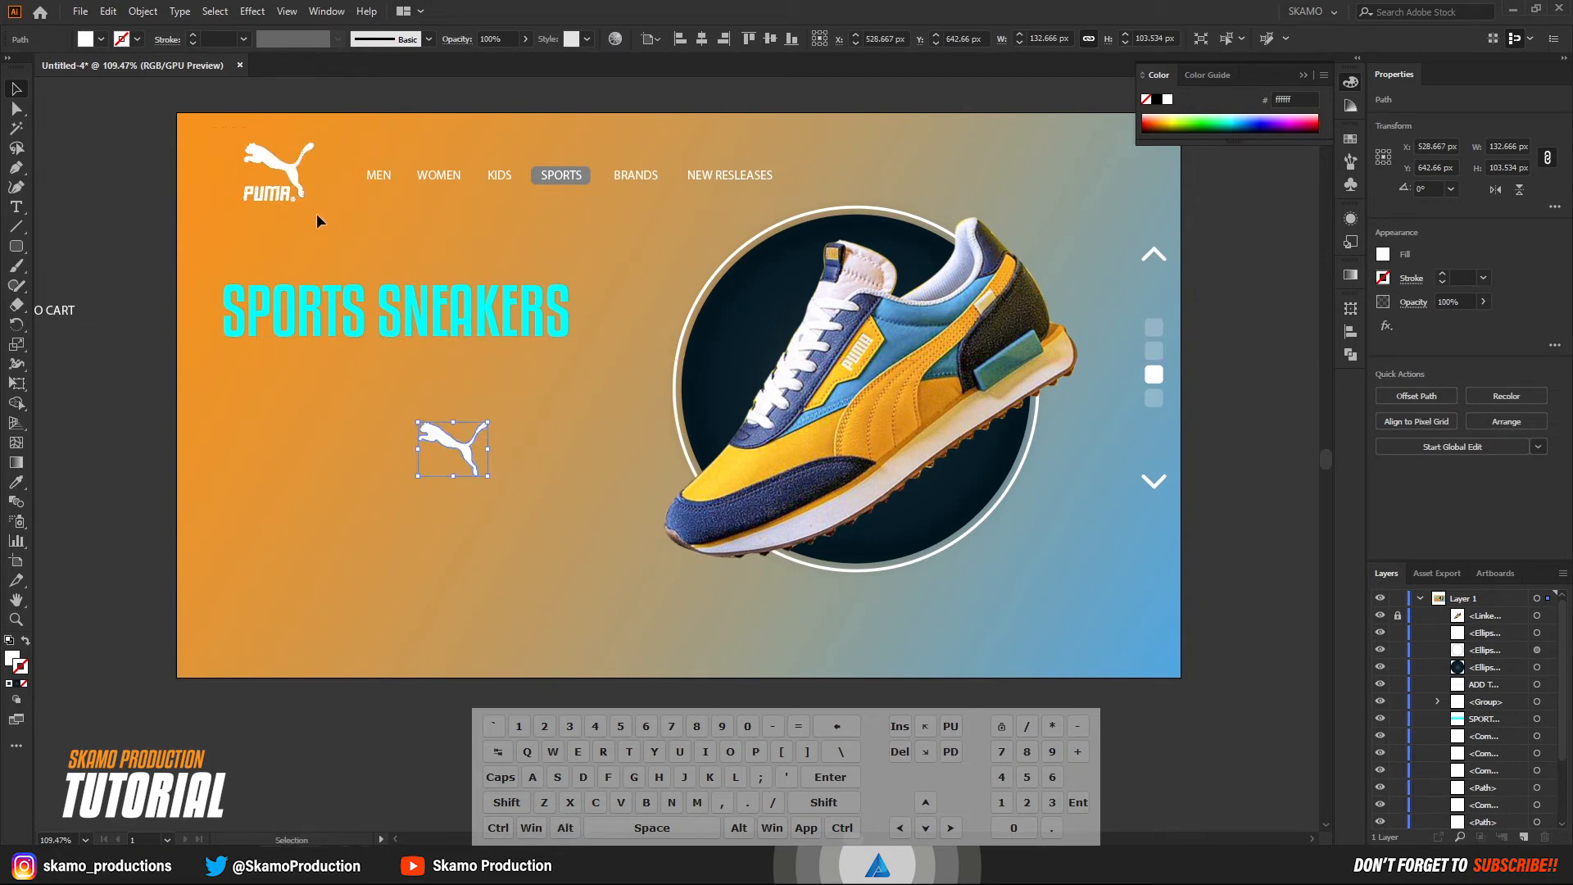
Group the parts of the original Puma logo again.
drag(317, 220, 237, 136)
right_click(316, 162)
click(336, 296)
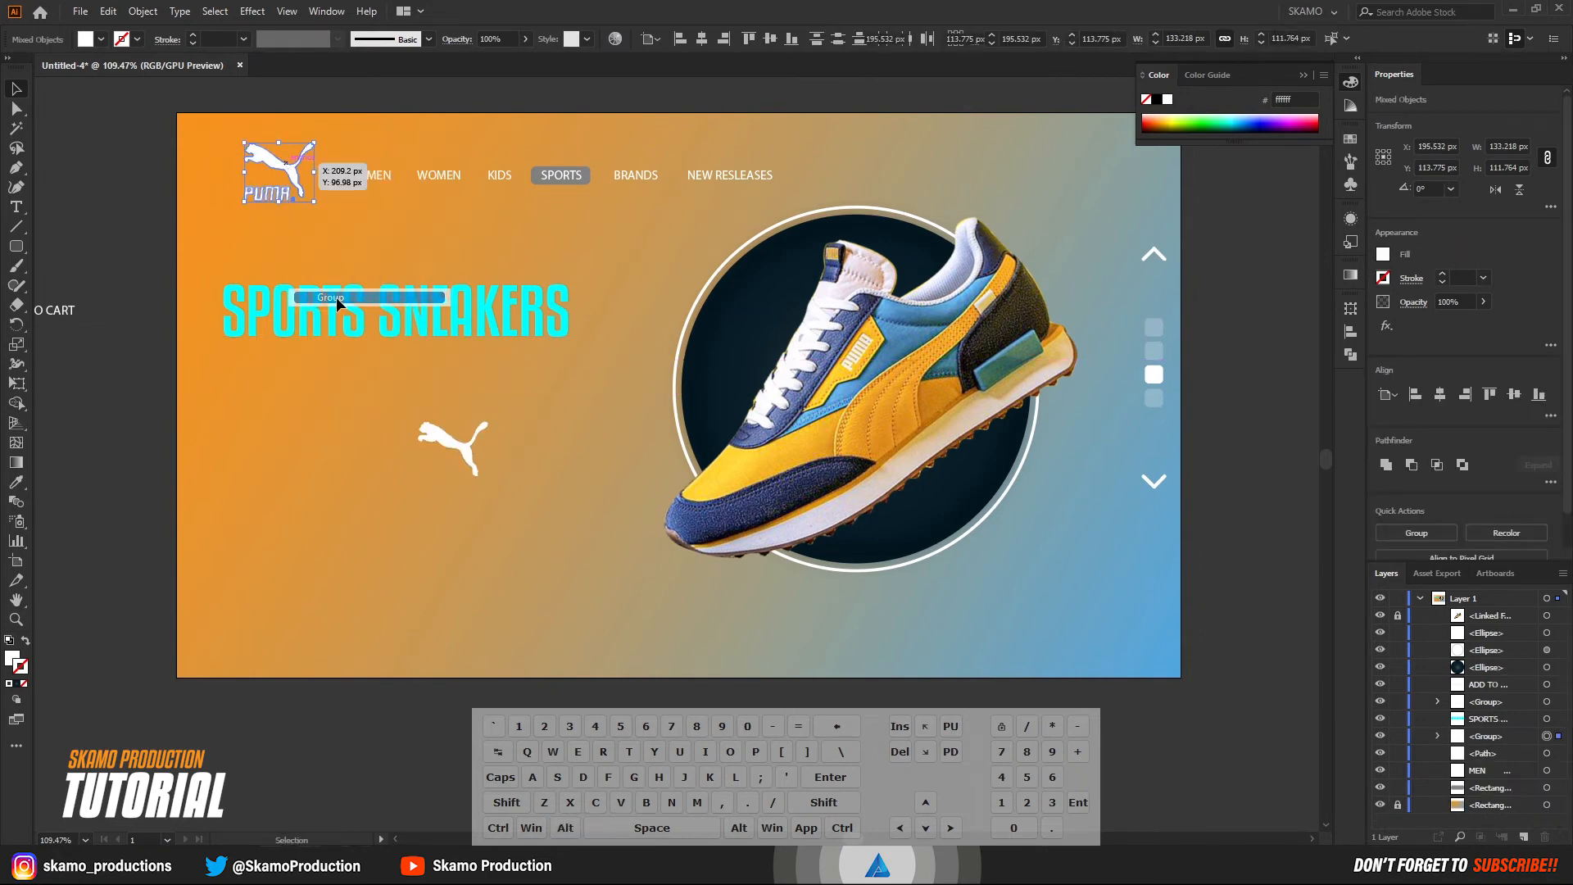
Enlarge the copied cat to about 994 x 776 px and position it behind the heading, reaching toward the shoe circle.
click(452, 445)
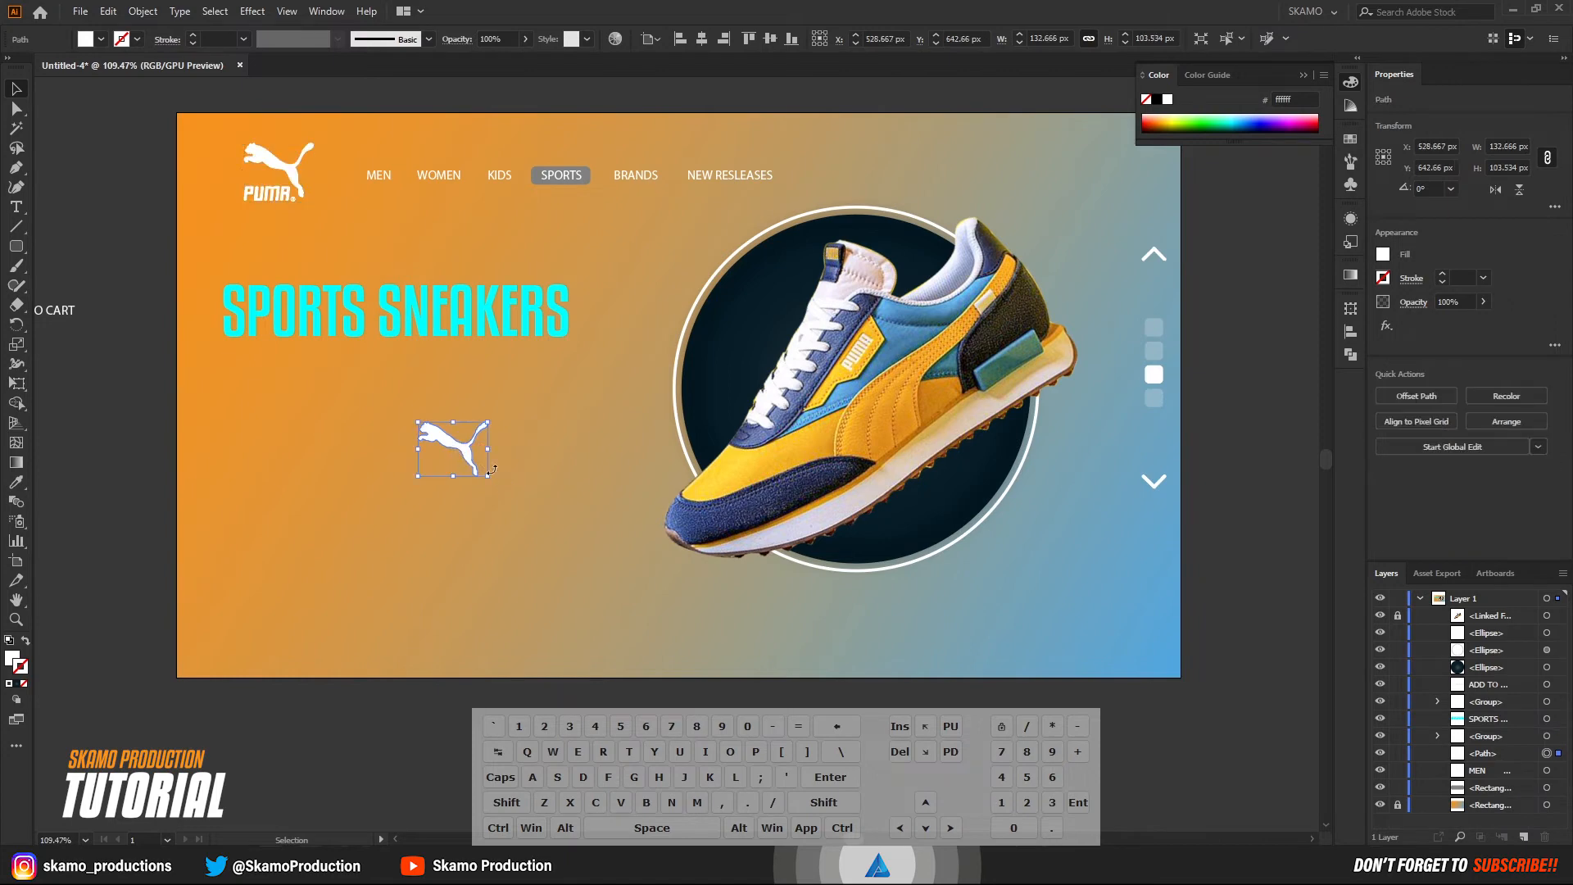
drag(420, 424, 190, 244)
drag(491, 481, 743, 652)
drag(537, 448, 540, 426)
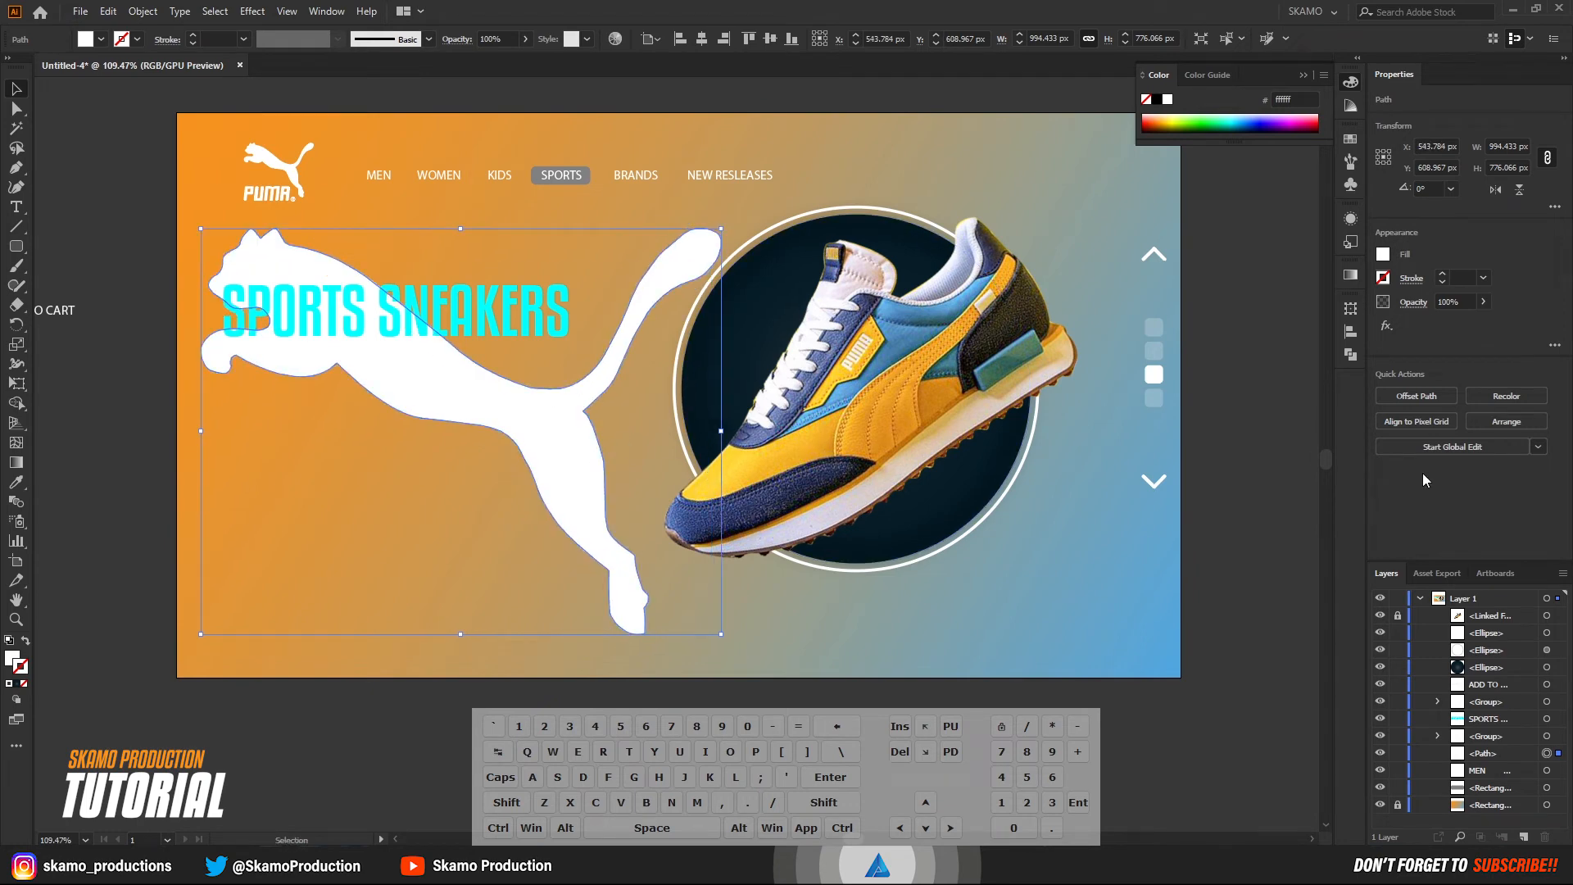
Lower the opacity of the large cat shape to 8%.
click(1483, 301)
drag(1483, 324, 1426, 327)
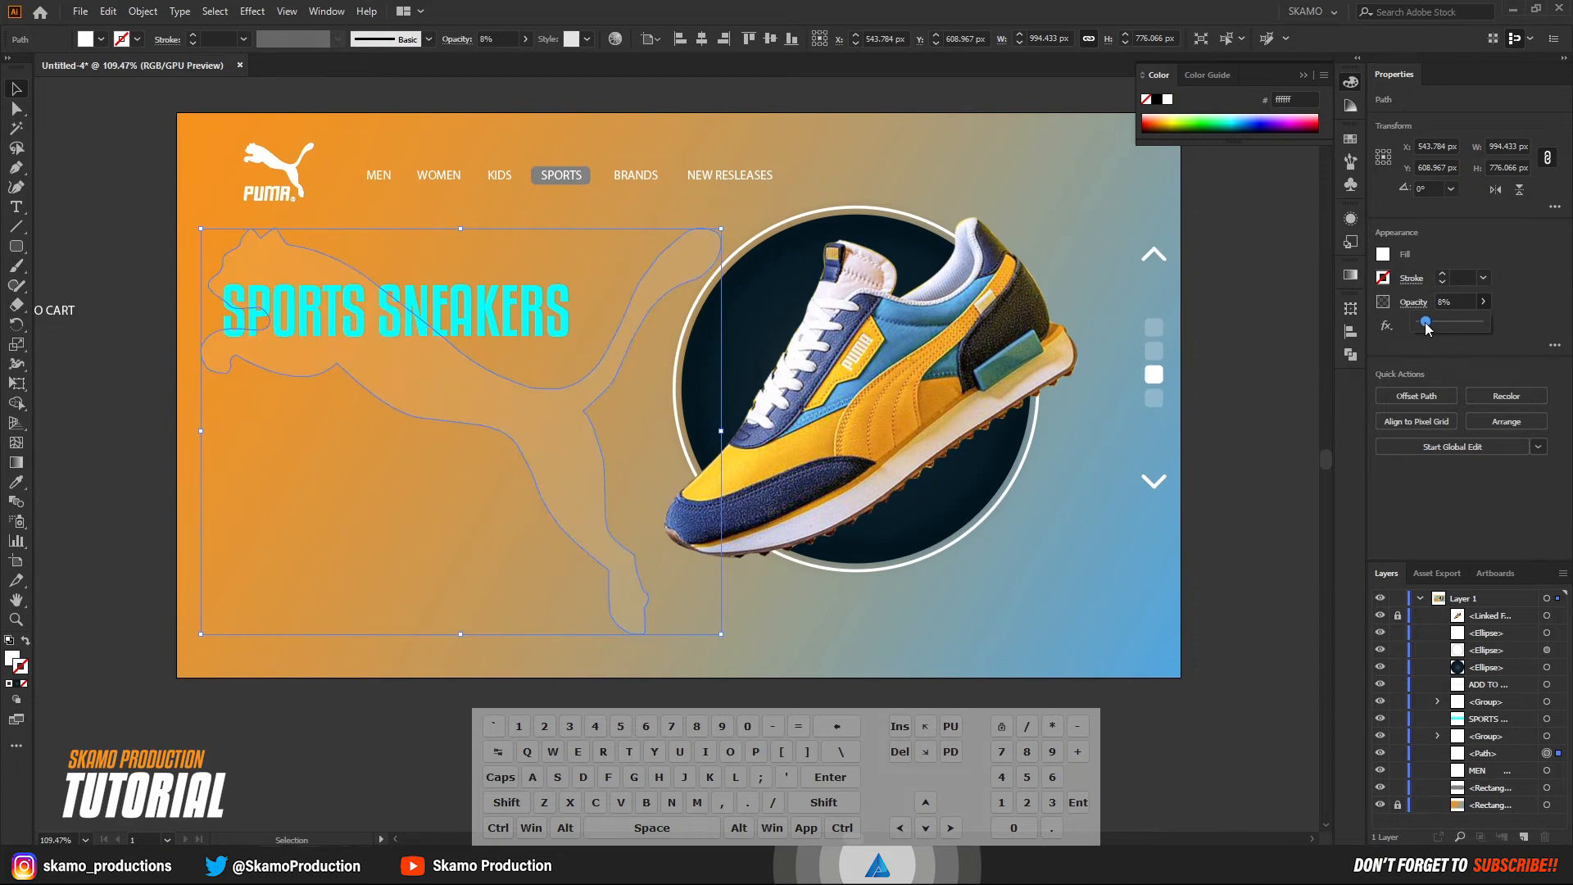
click(131, 454)
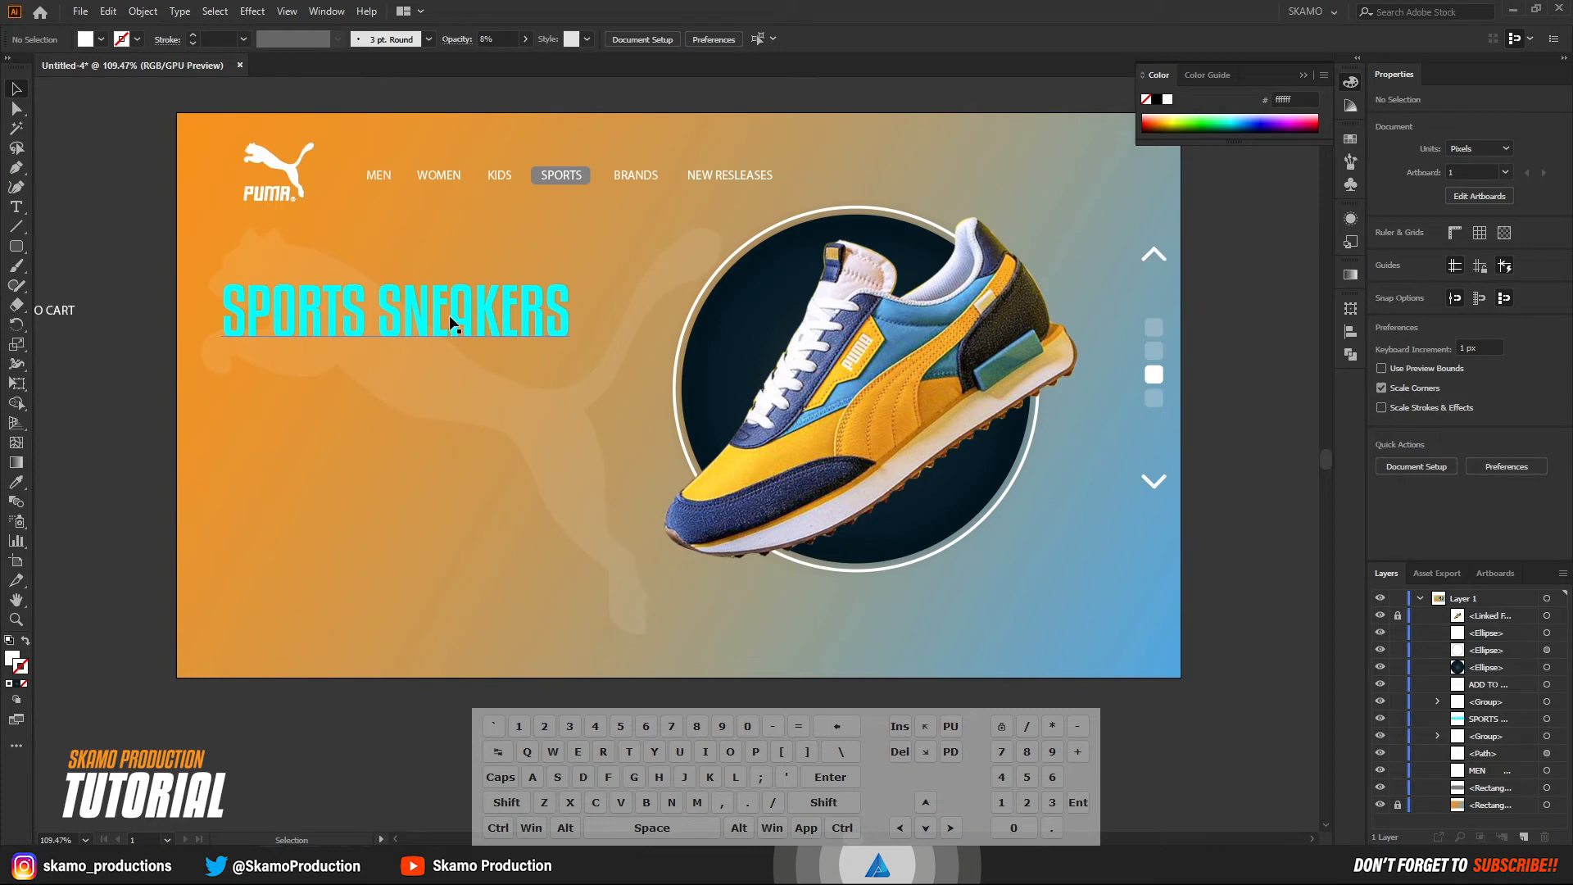
Move the SPORTS SNEAKERS heading slightly down over the faint cat shape.
drag(450, 316, 451, 339)
click(105, 409)
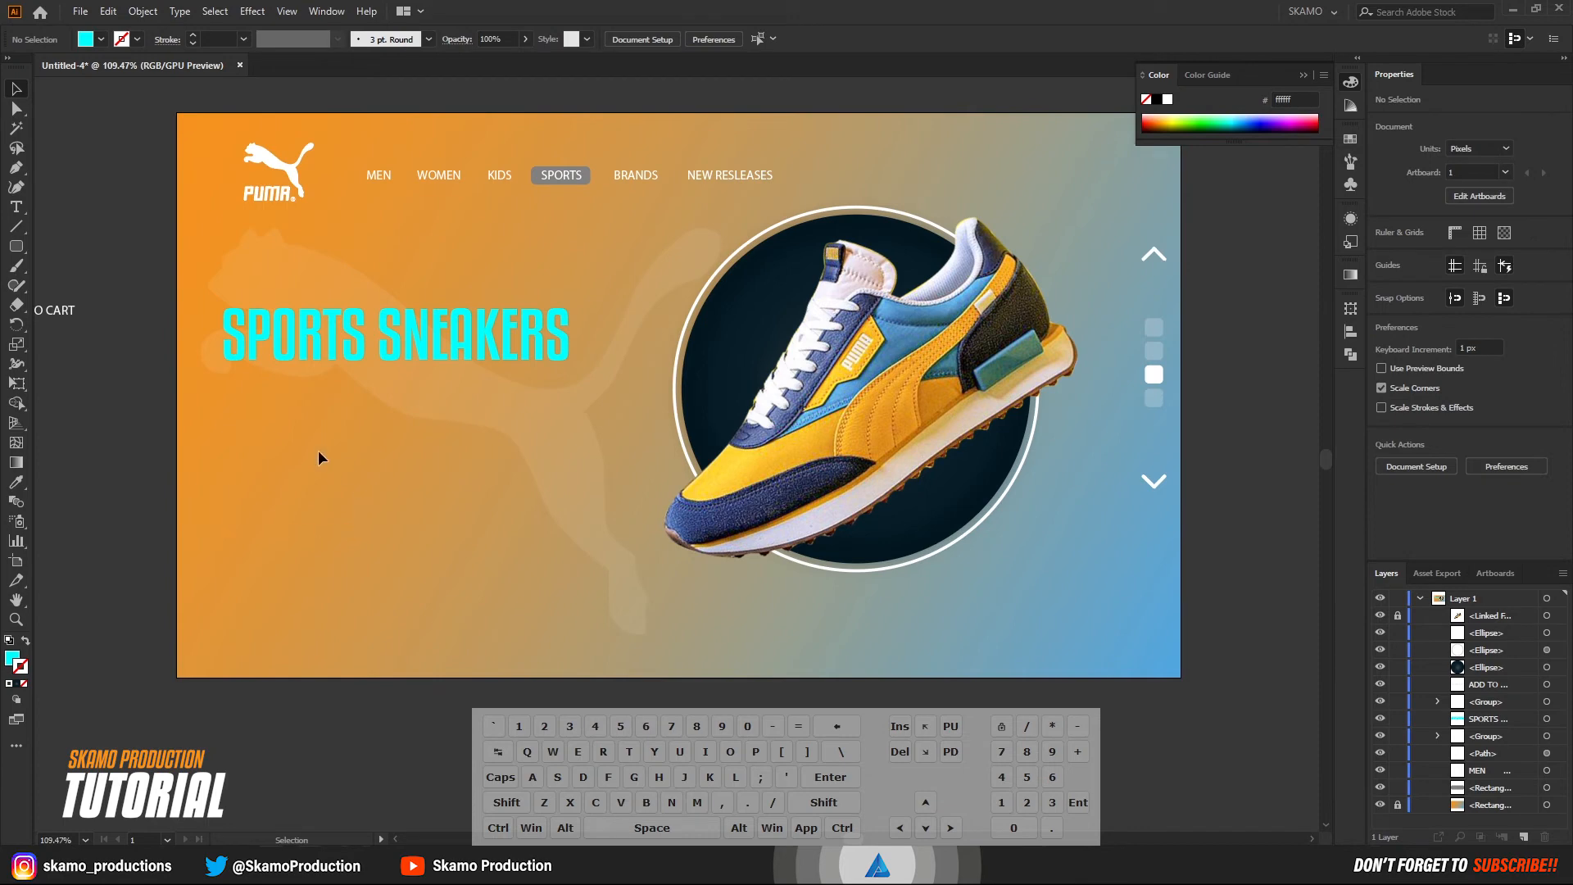
click(15, 207)
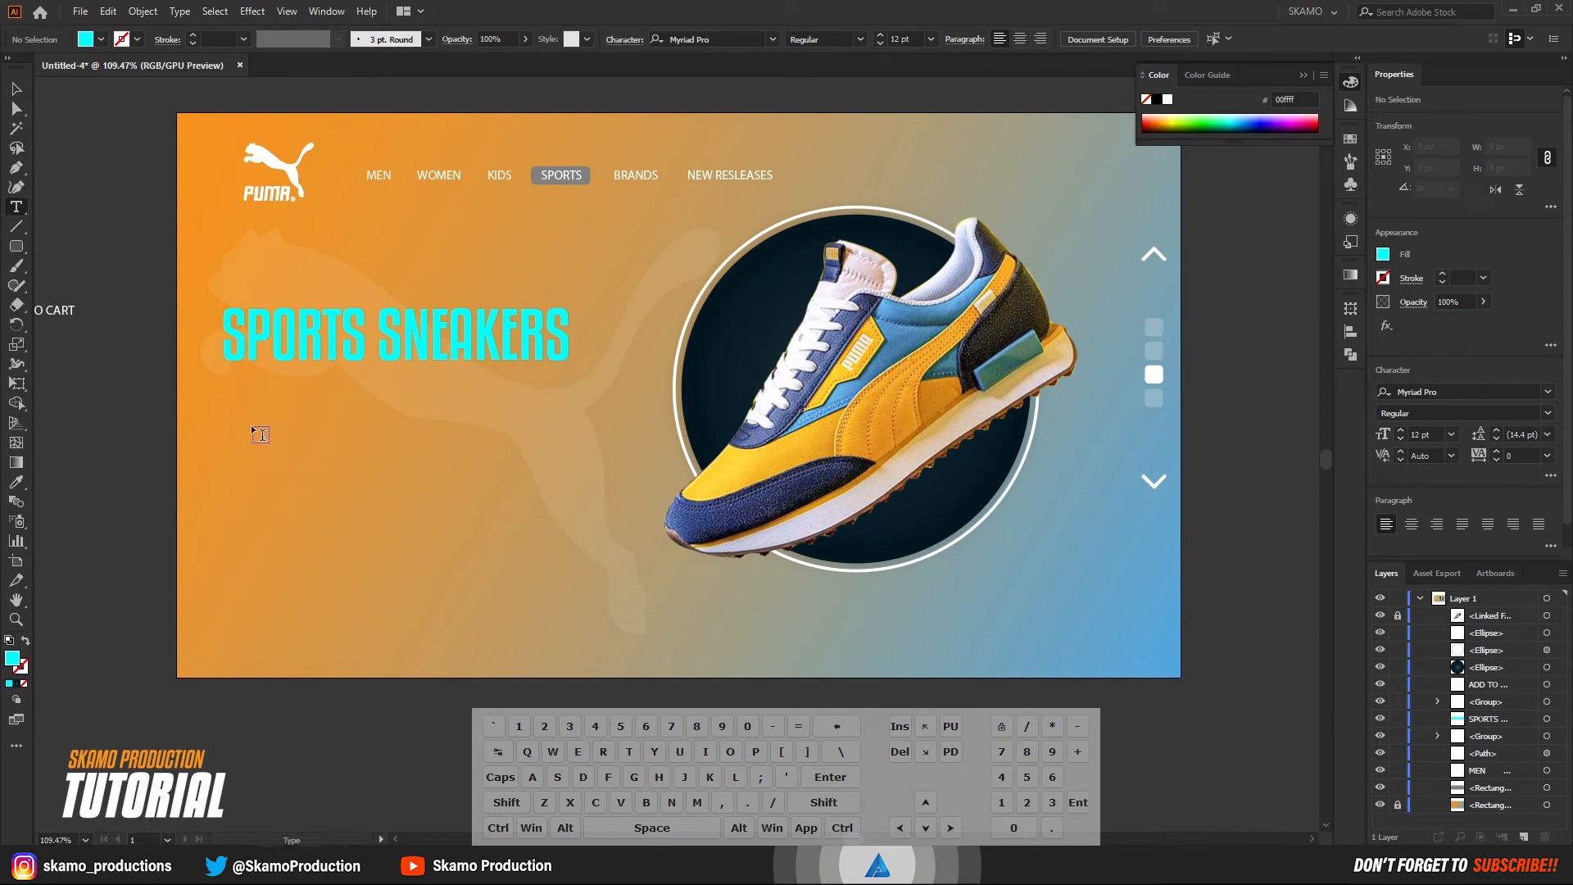
click(251, 426)
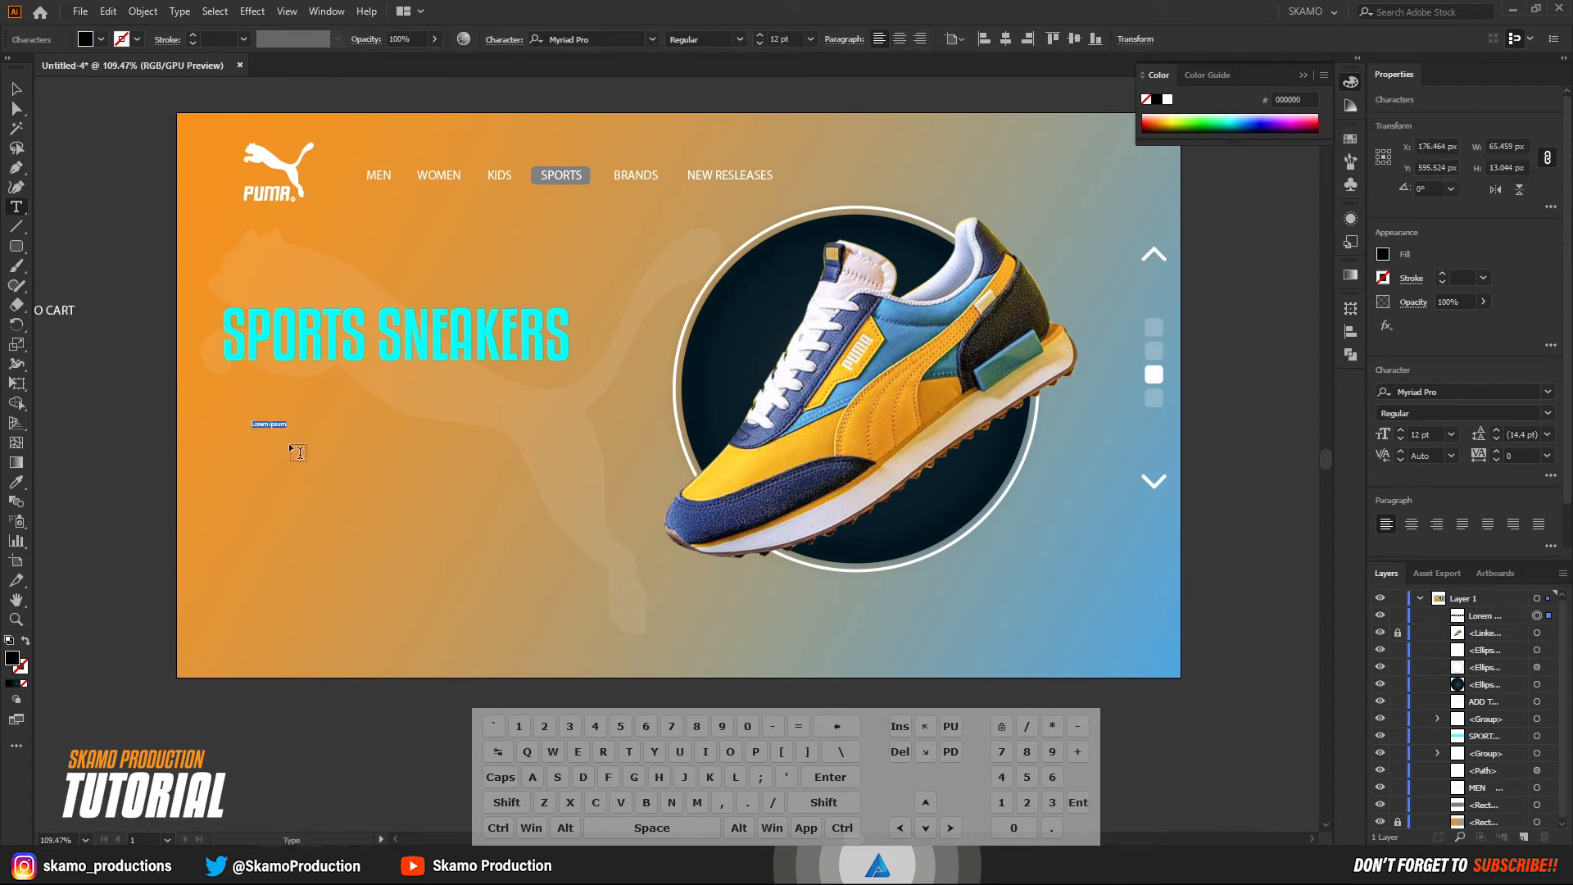
click(1503, 619)
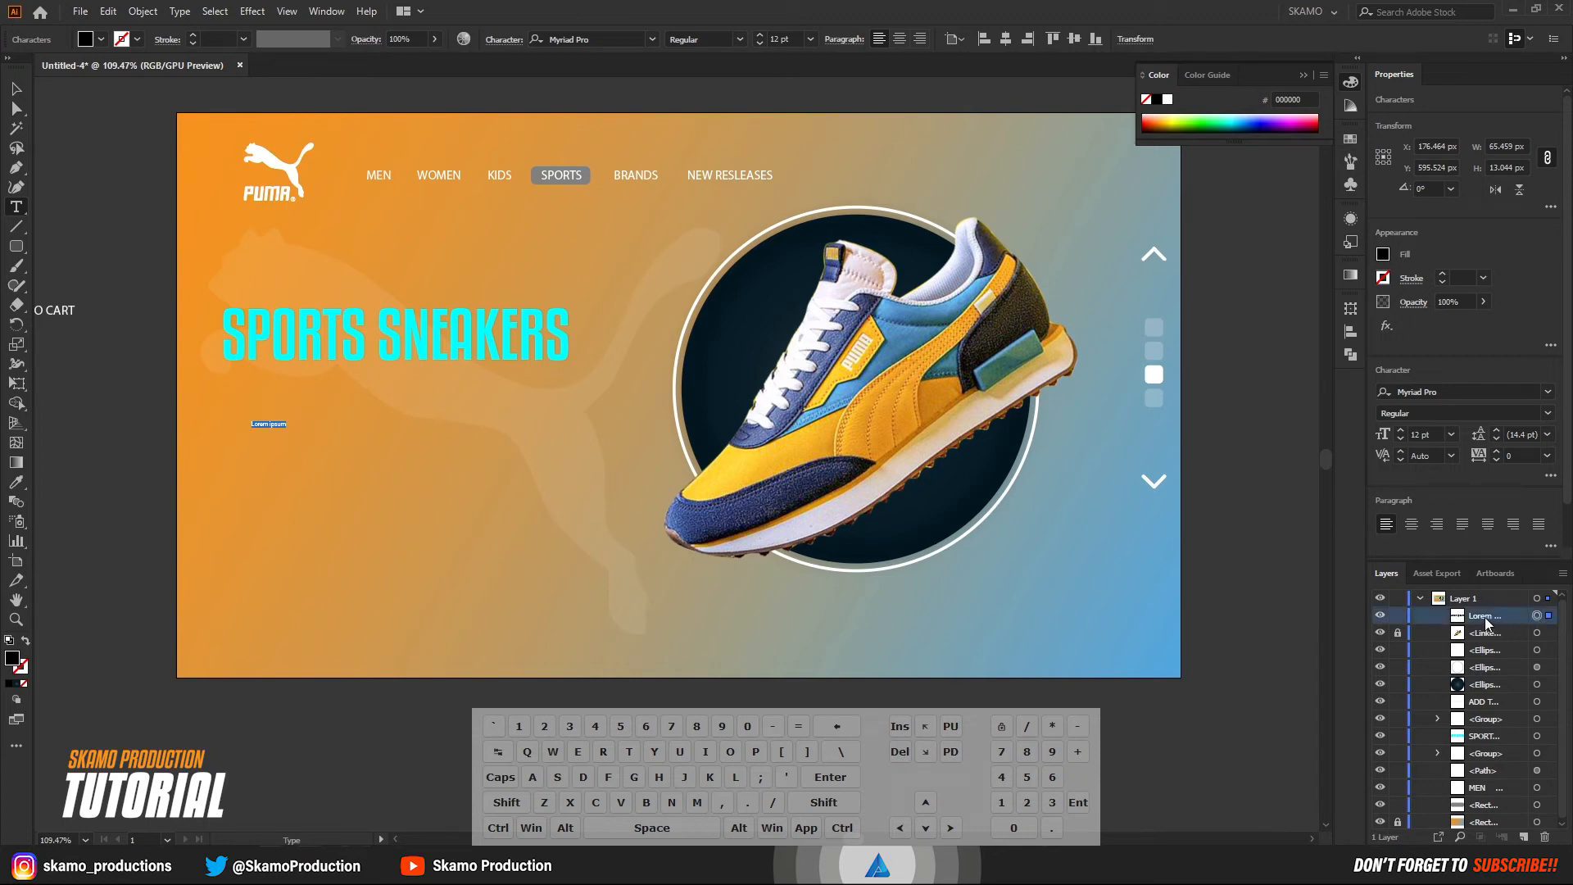
key(BackSpace)
click(16, 89)
click(309, 414)
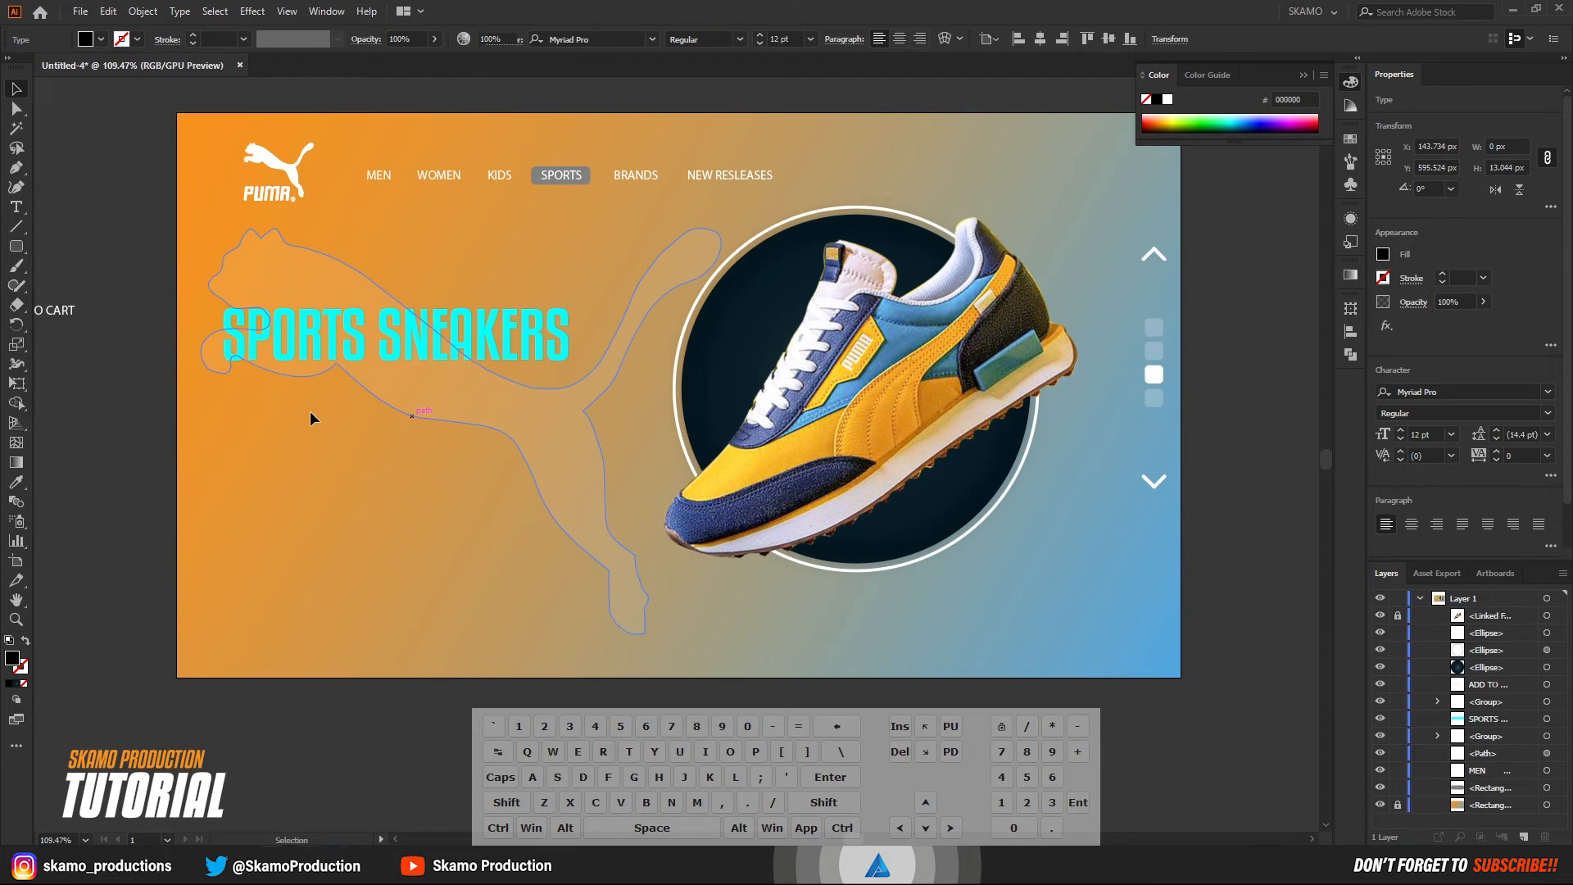
Create a text area of placeholder Lorem ipsum about 637 x 210 px directly below the SPORTS SNEAKERS heading.
click(18, 209)
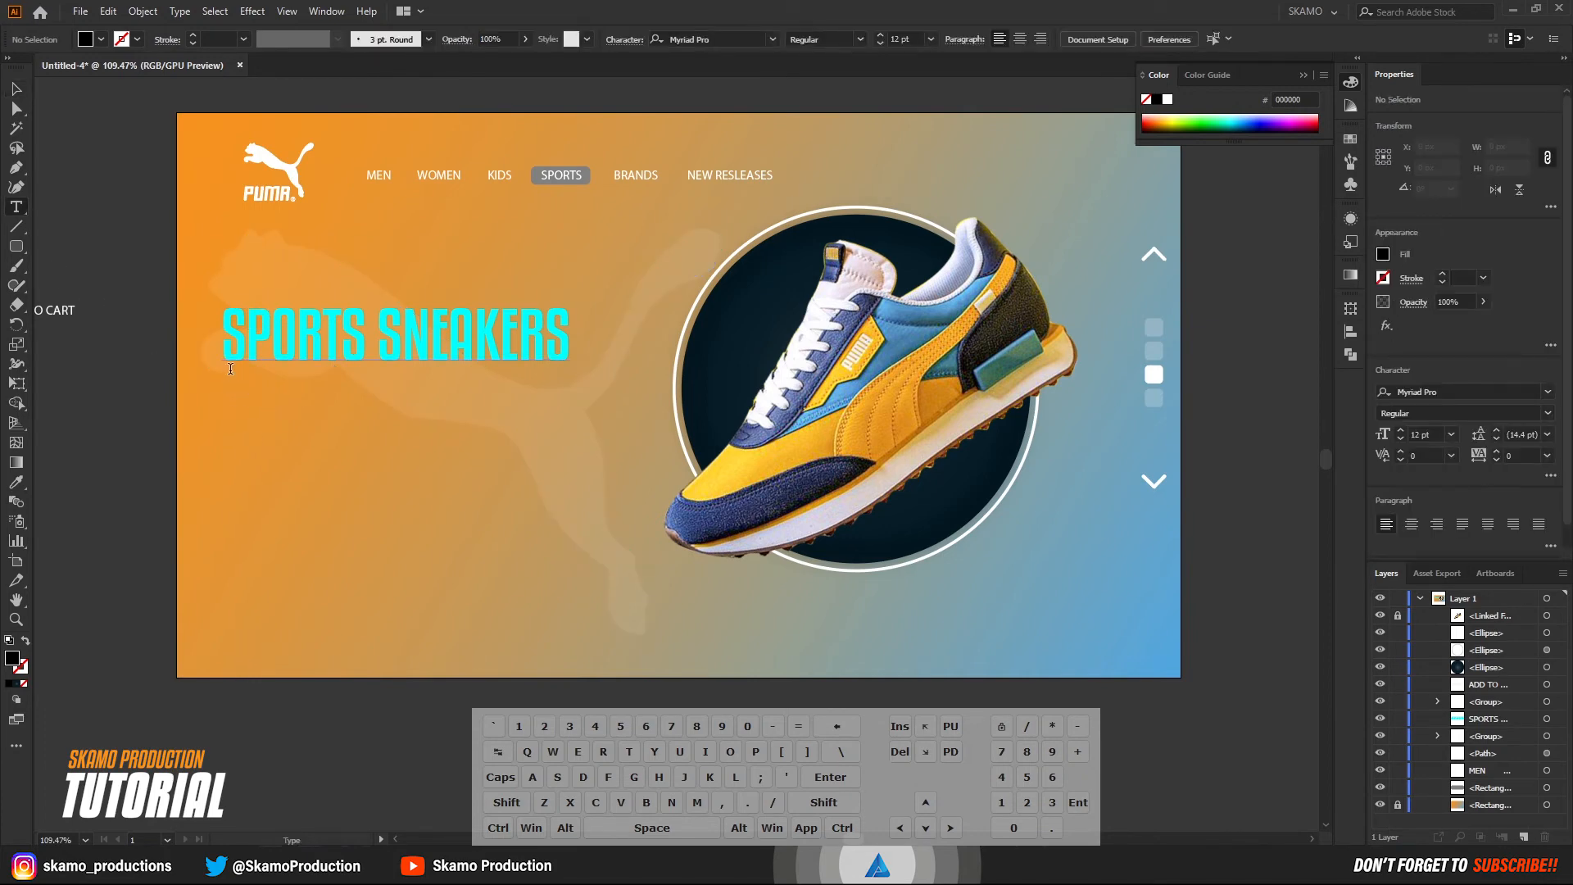
drag(232, 378, 565, 487)
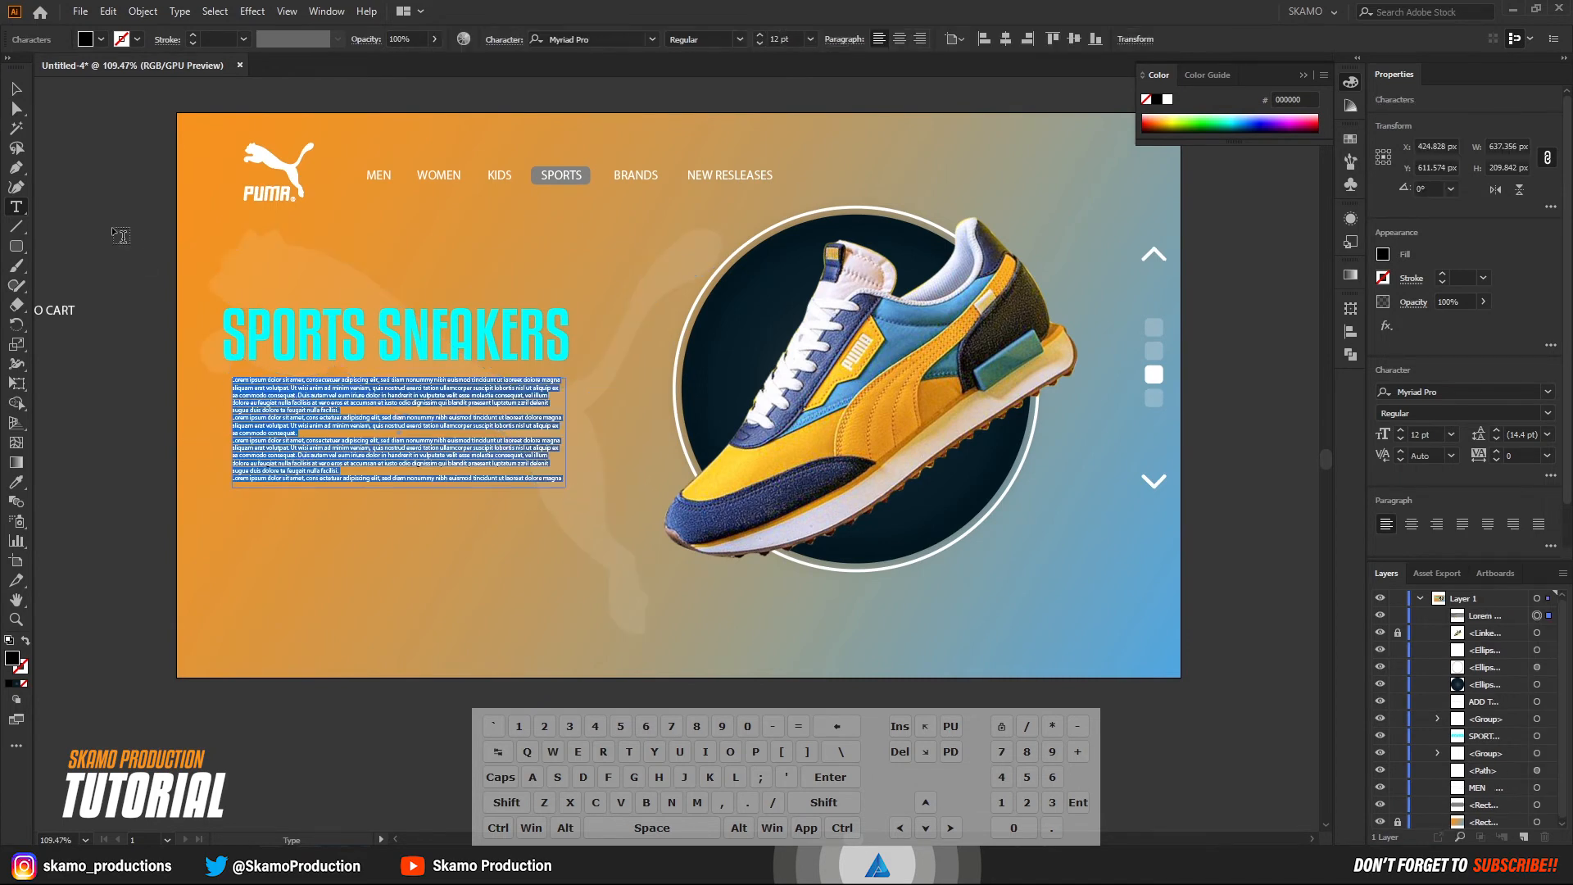
click(14, 91)
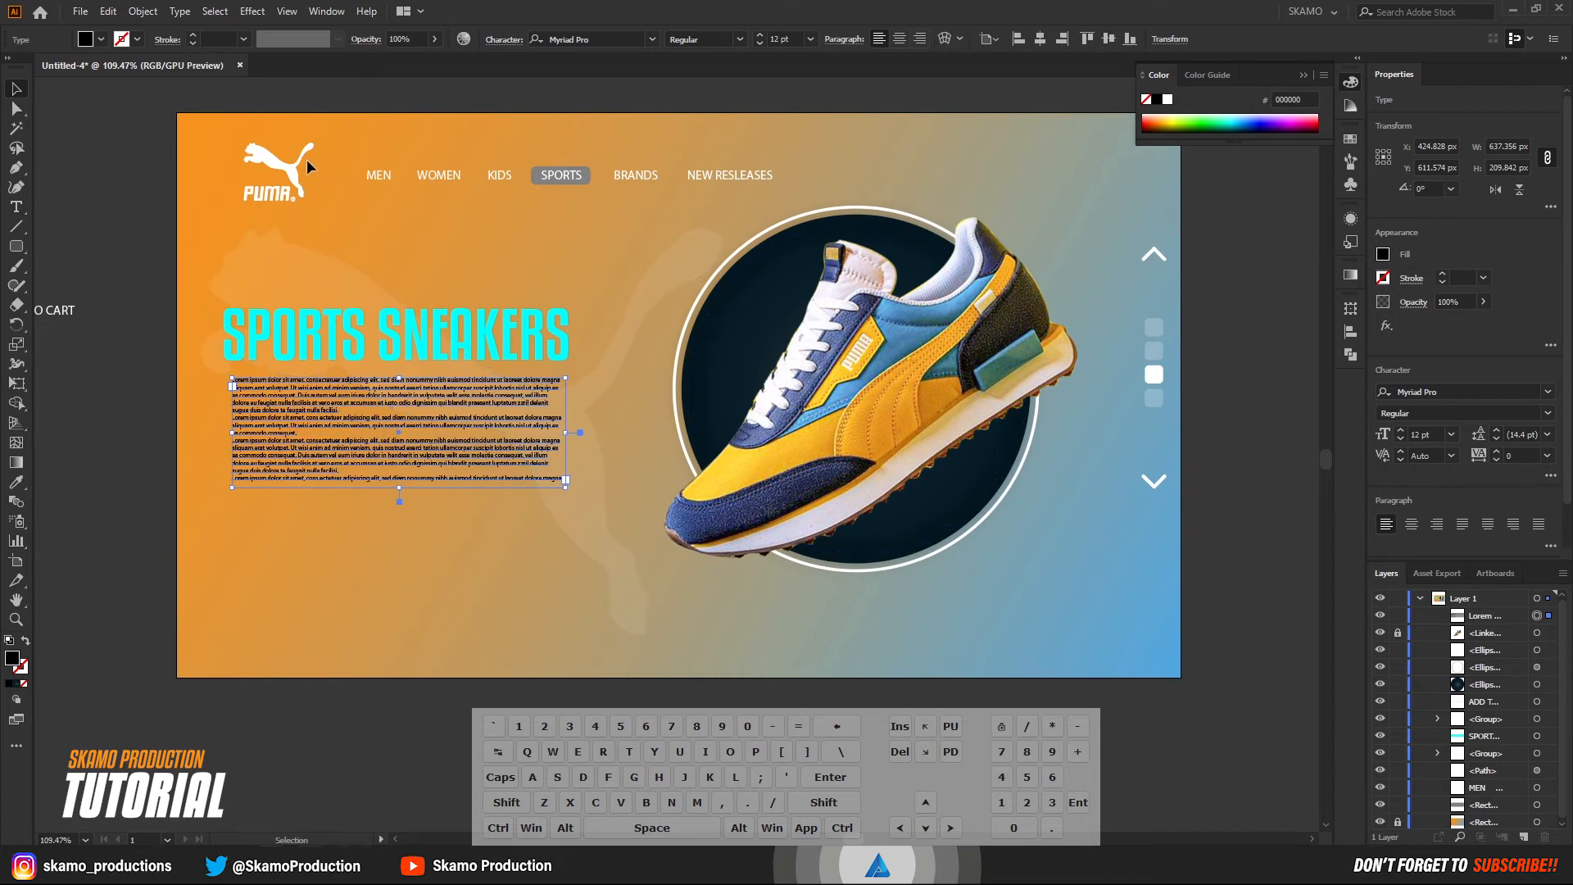
Fill the placeholder paragraph with off-white F2F2F2 and increase its font size to 21 pt.
click(101, 40)
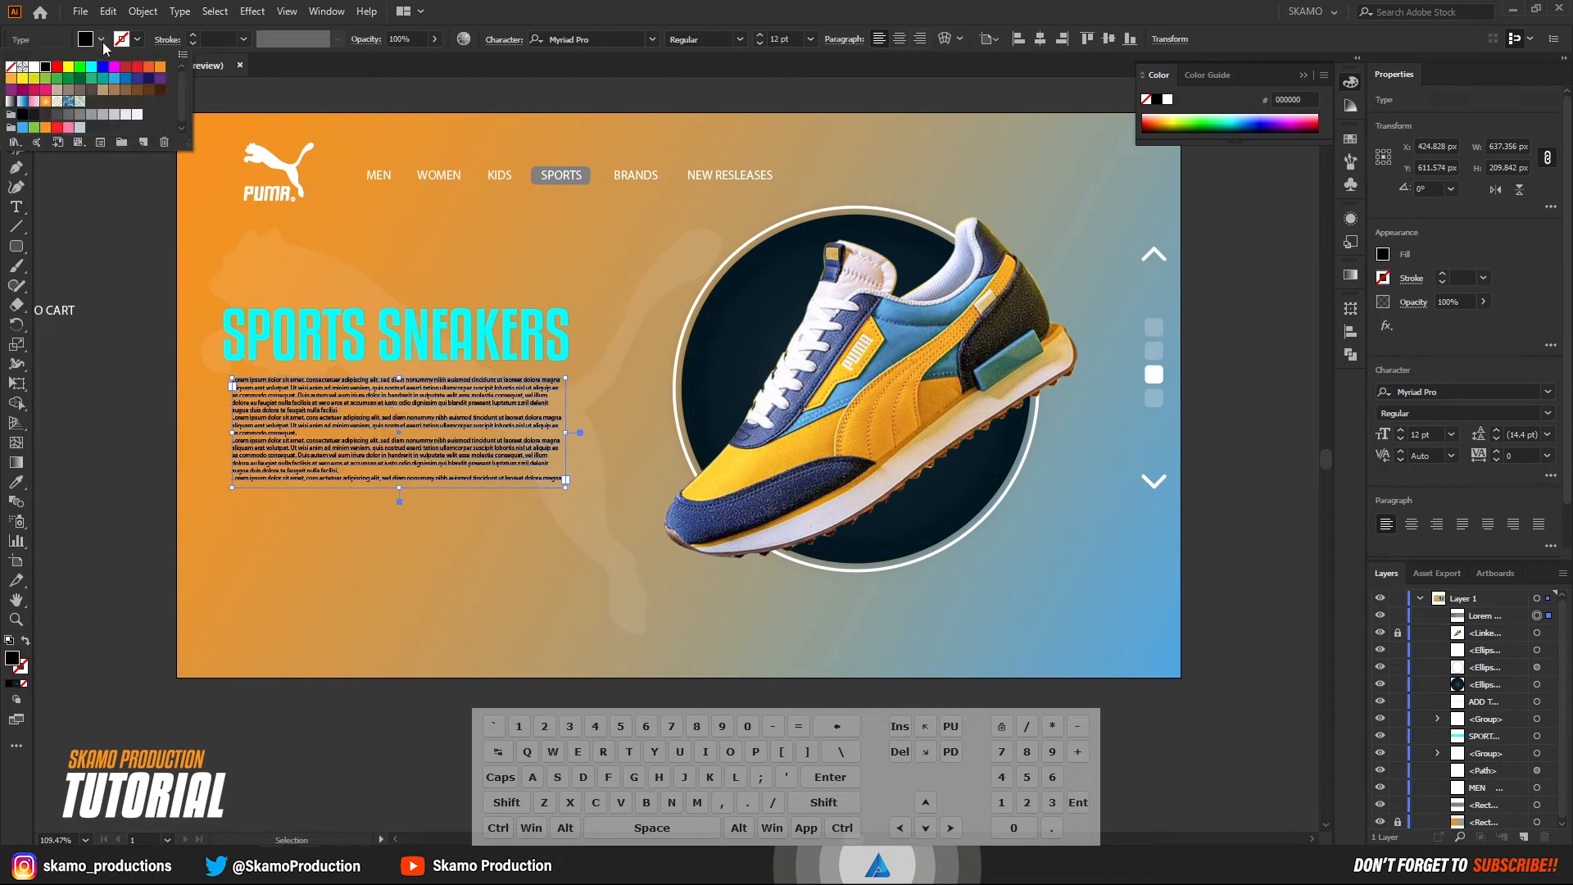
click(136, 114)
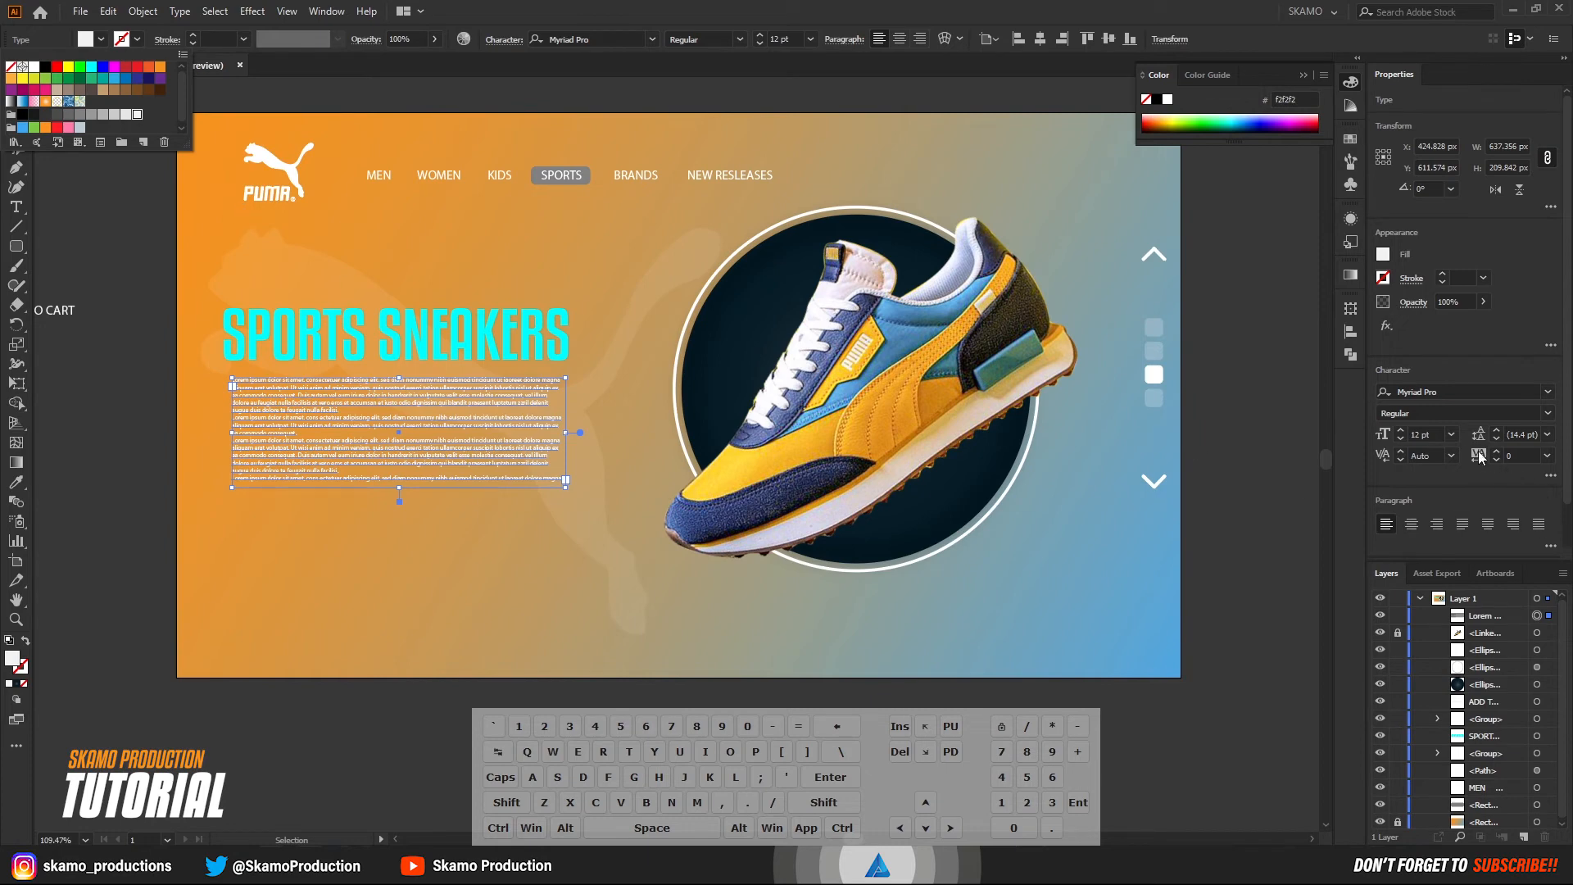
click(1401, 431)
click(1401, 431)
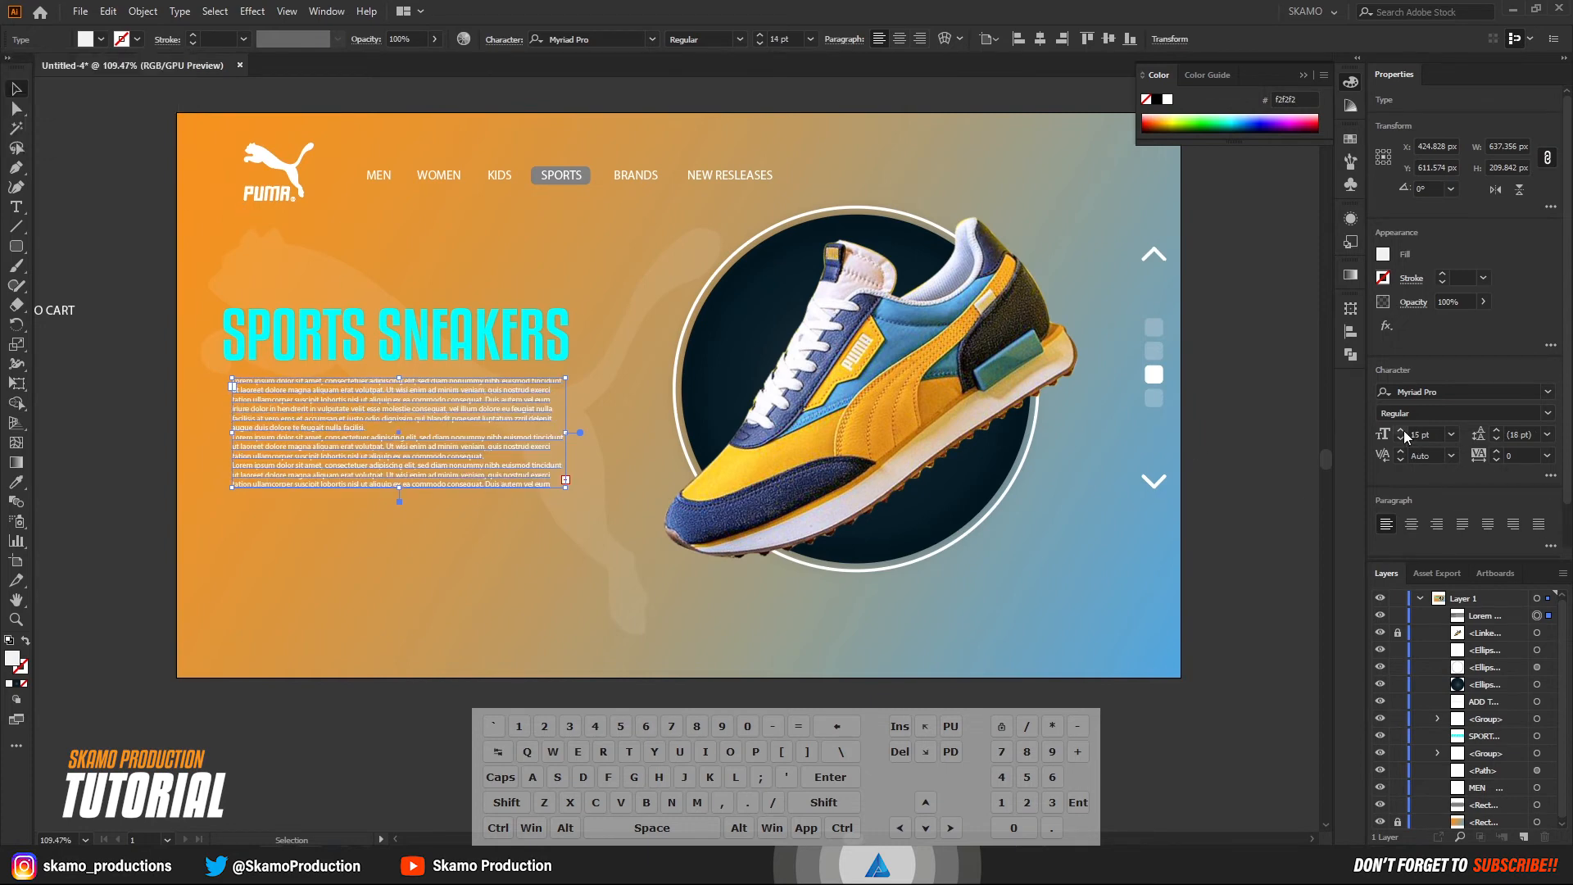
click(1401, 431)
click(1401, 431)
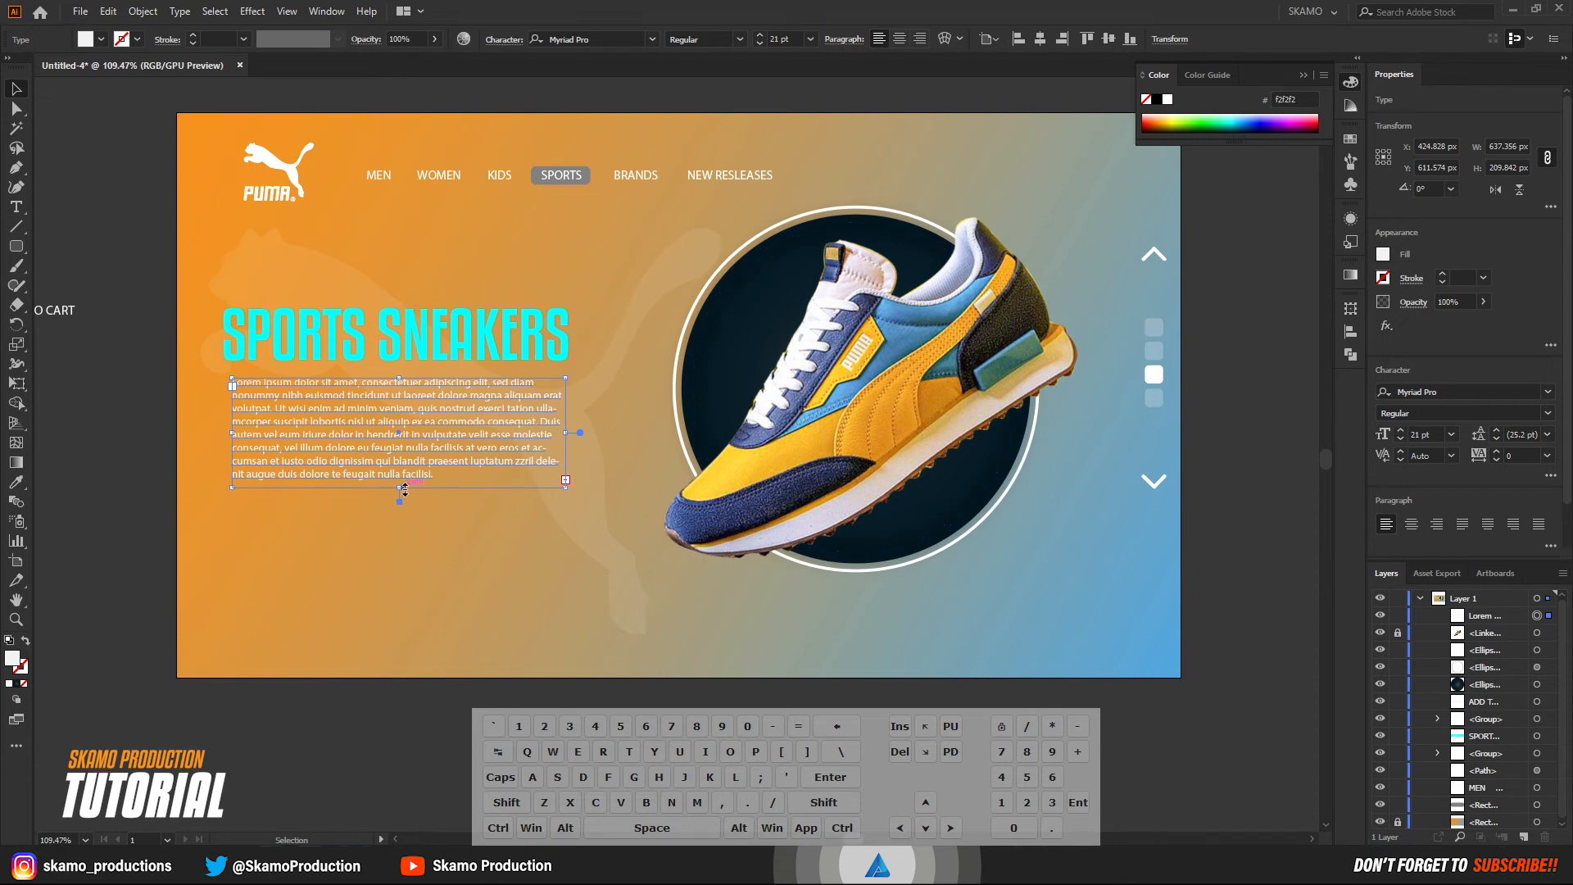
Shorten the placeholder text area to about 158 px high and move it slightly up and left under the heading.
drag(405, 490, 399, 461)
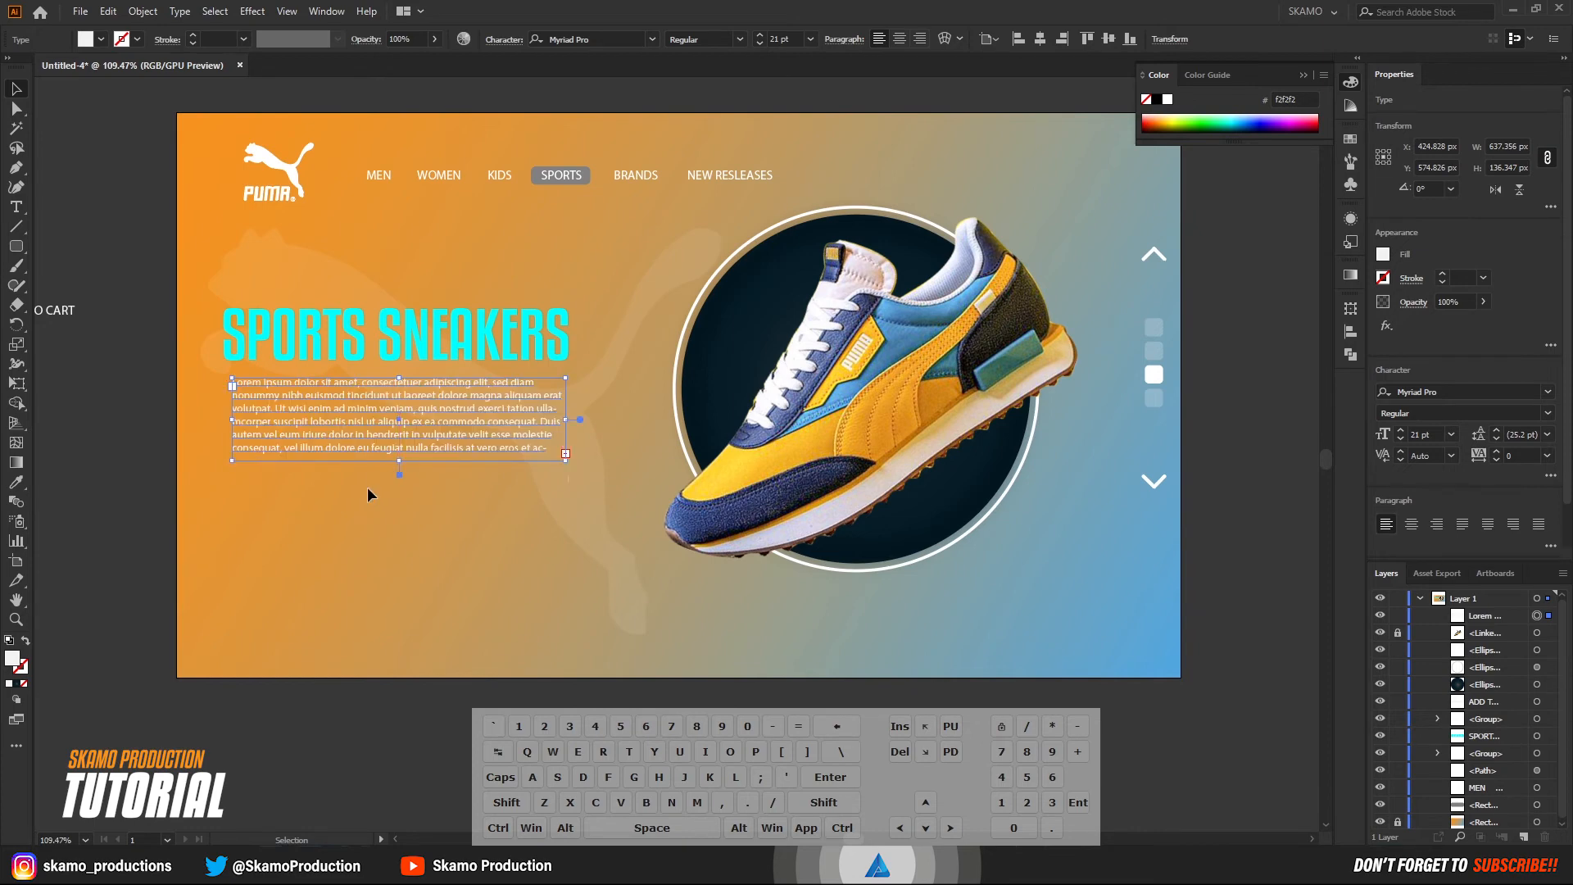
click(116, 252)
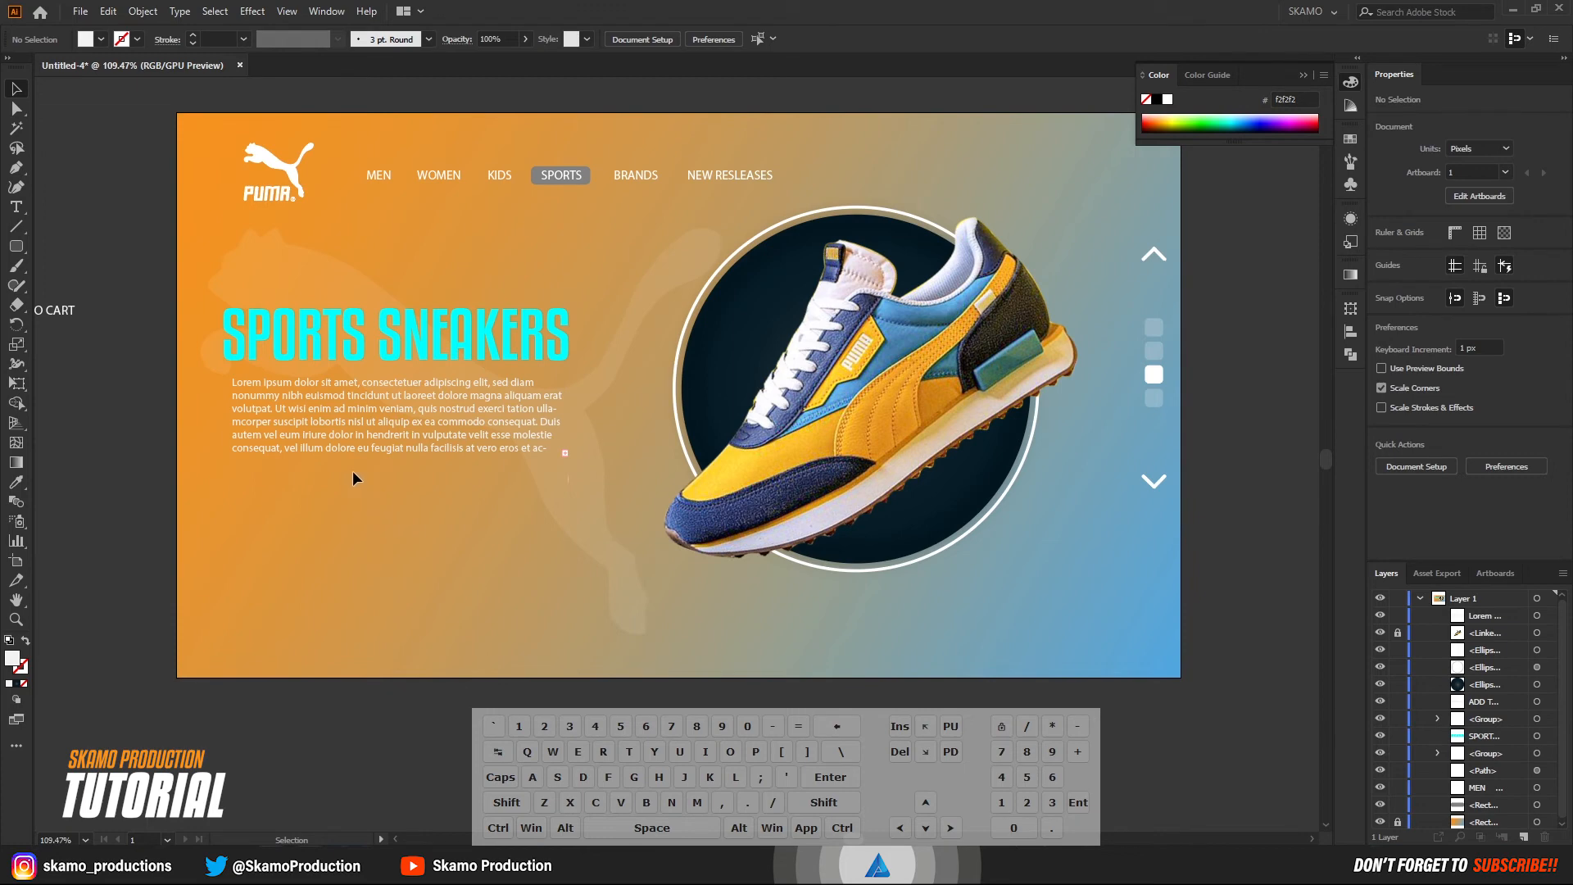
drag(324, 416, 316, 409)
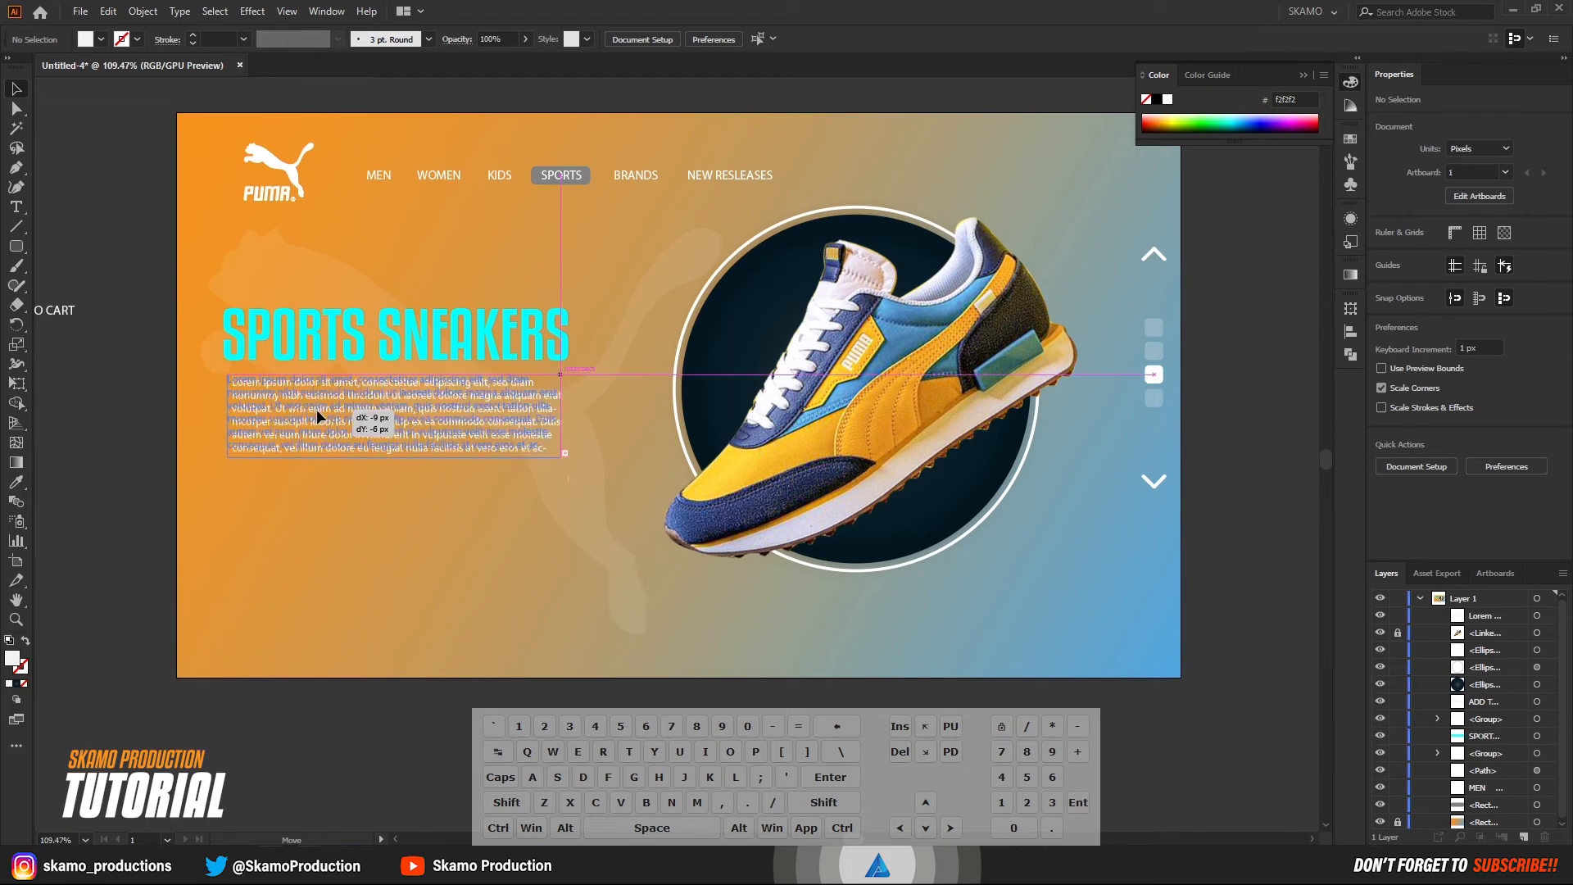
click(125, 435)
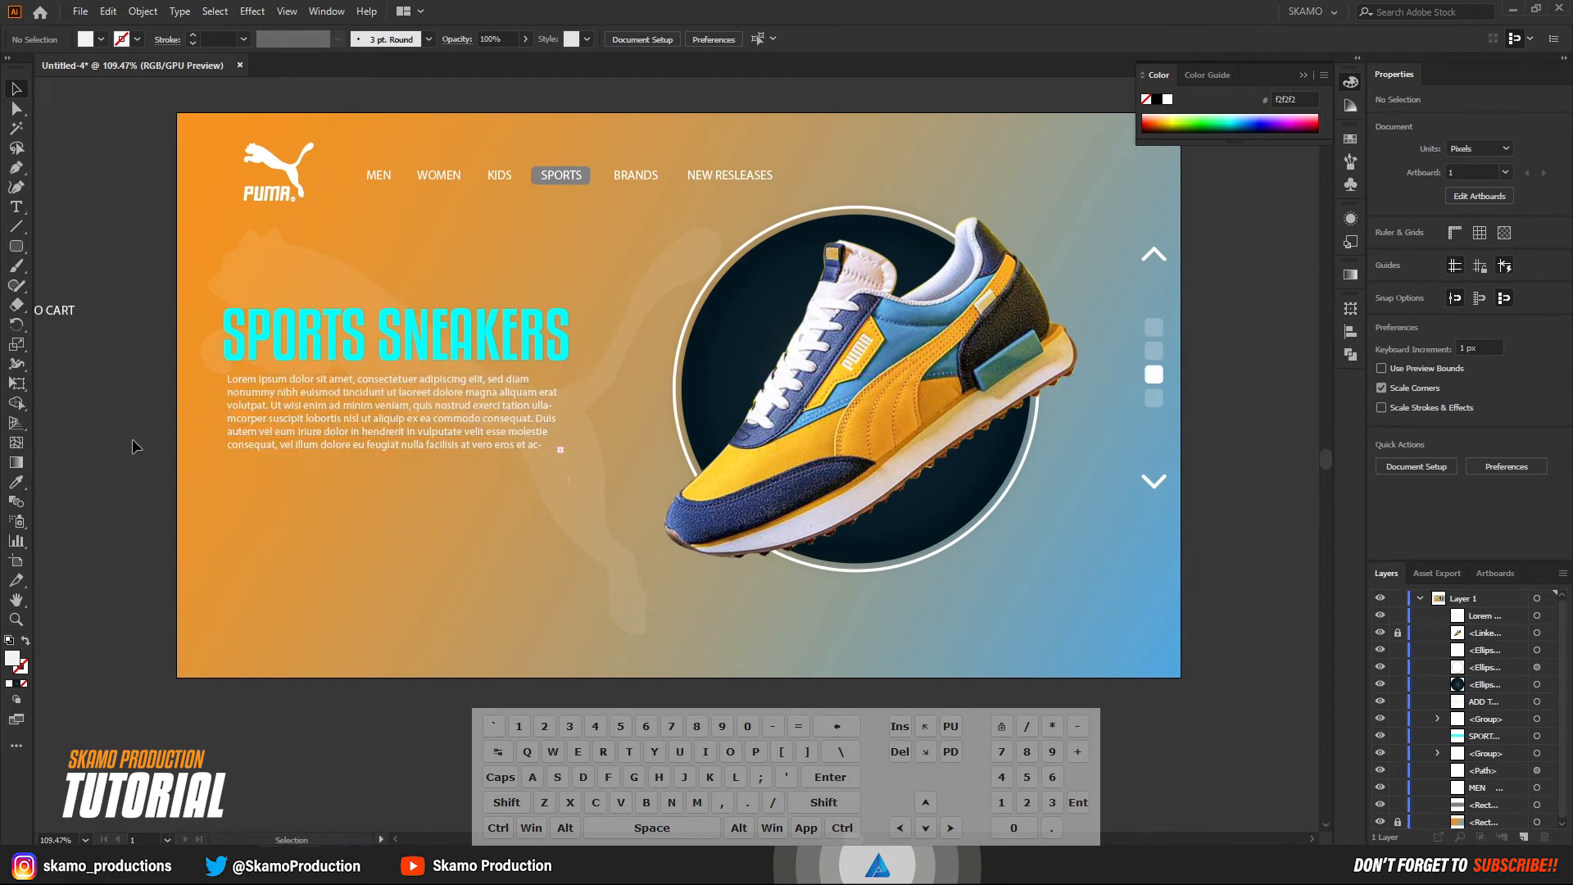
Draw a rounded rectangle about 278 x 77 px below the placeholder paragraph and fill it with grey 666666.
click(18, 246)
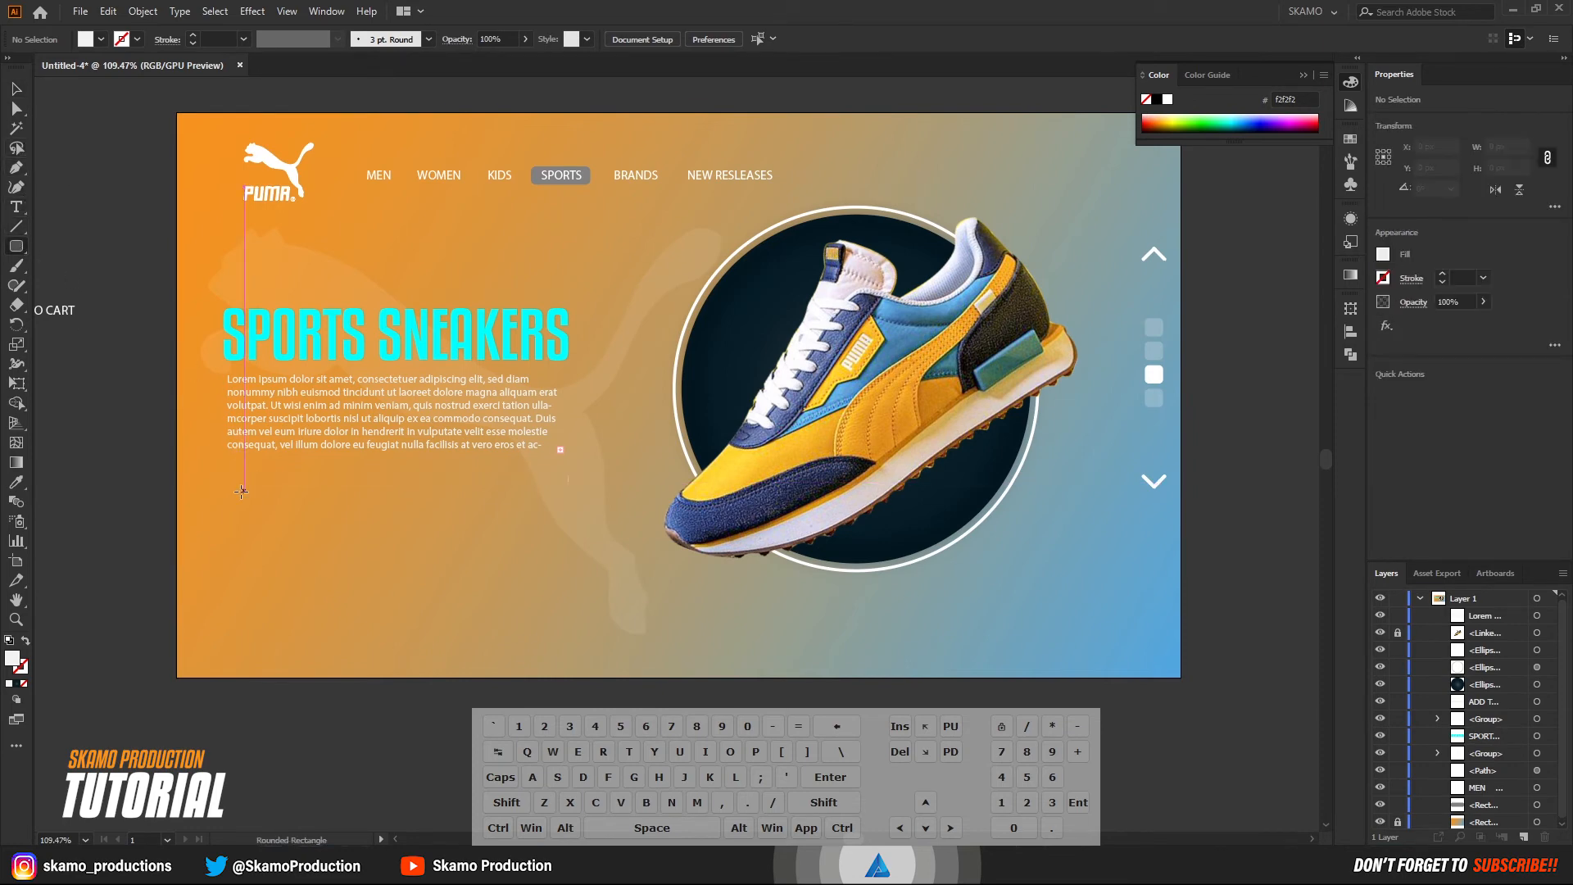
drag(237, 496, 382, 536)
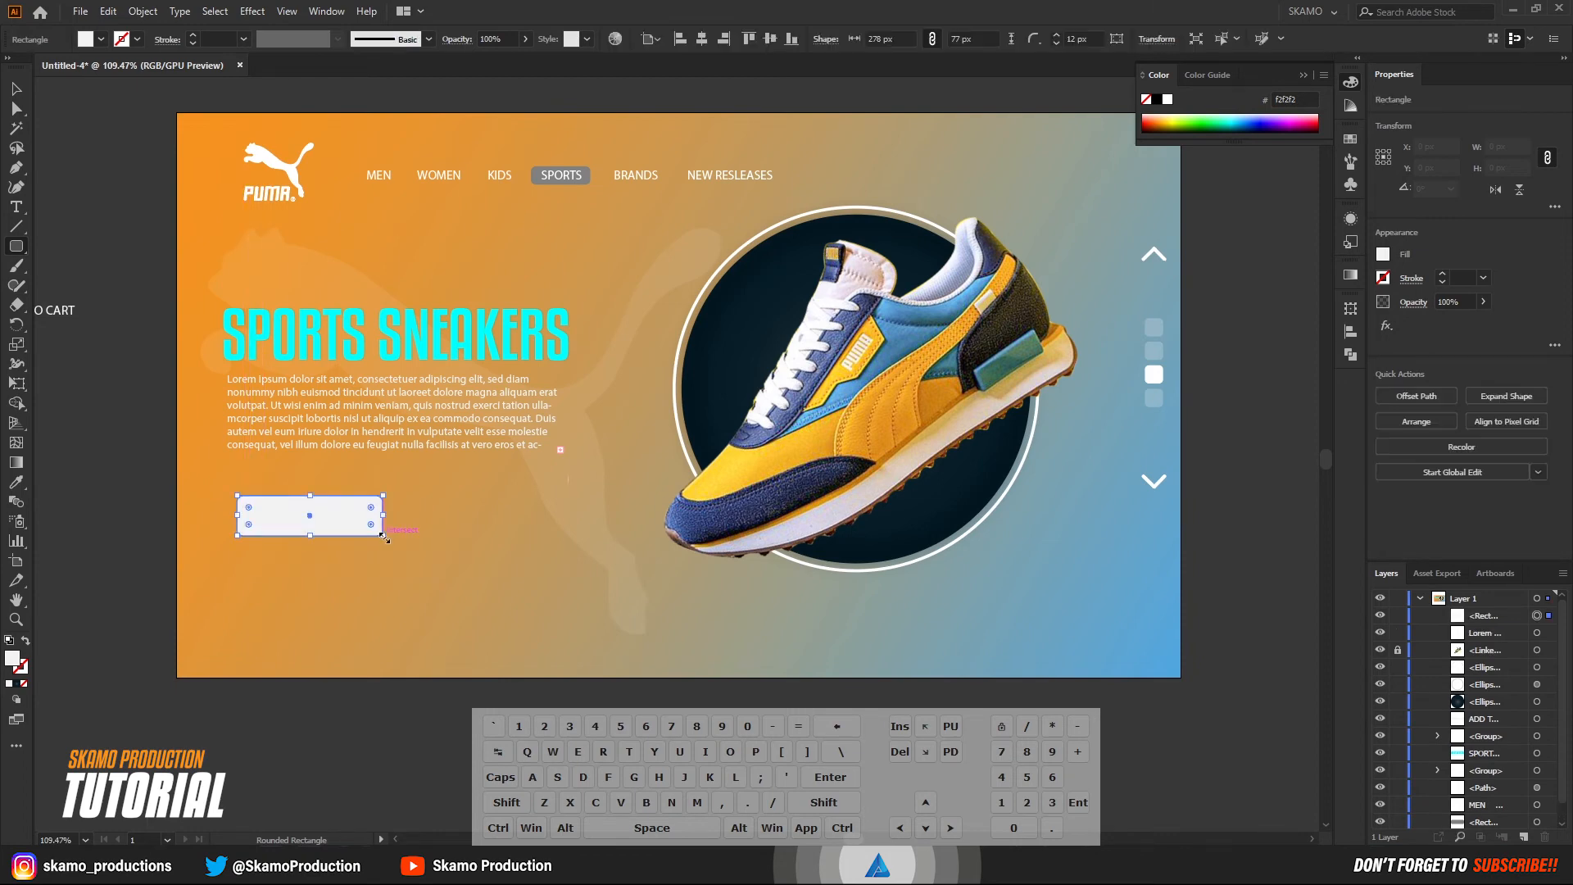
click(91, 42)
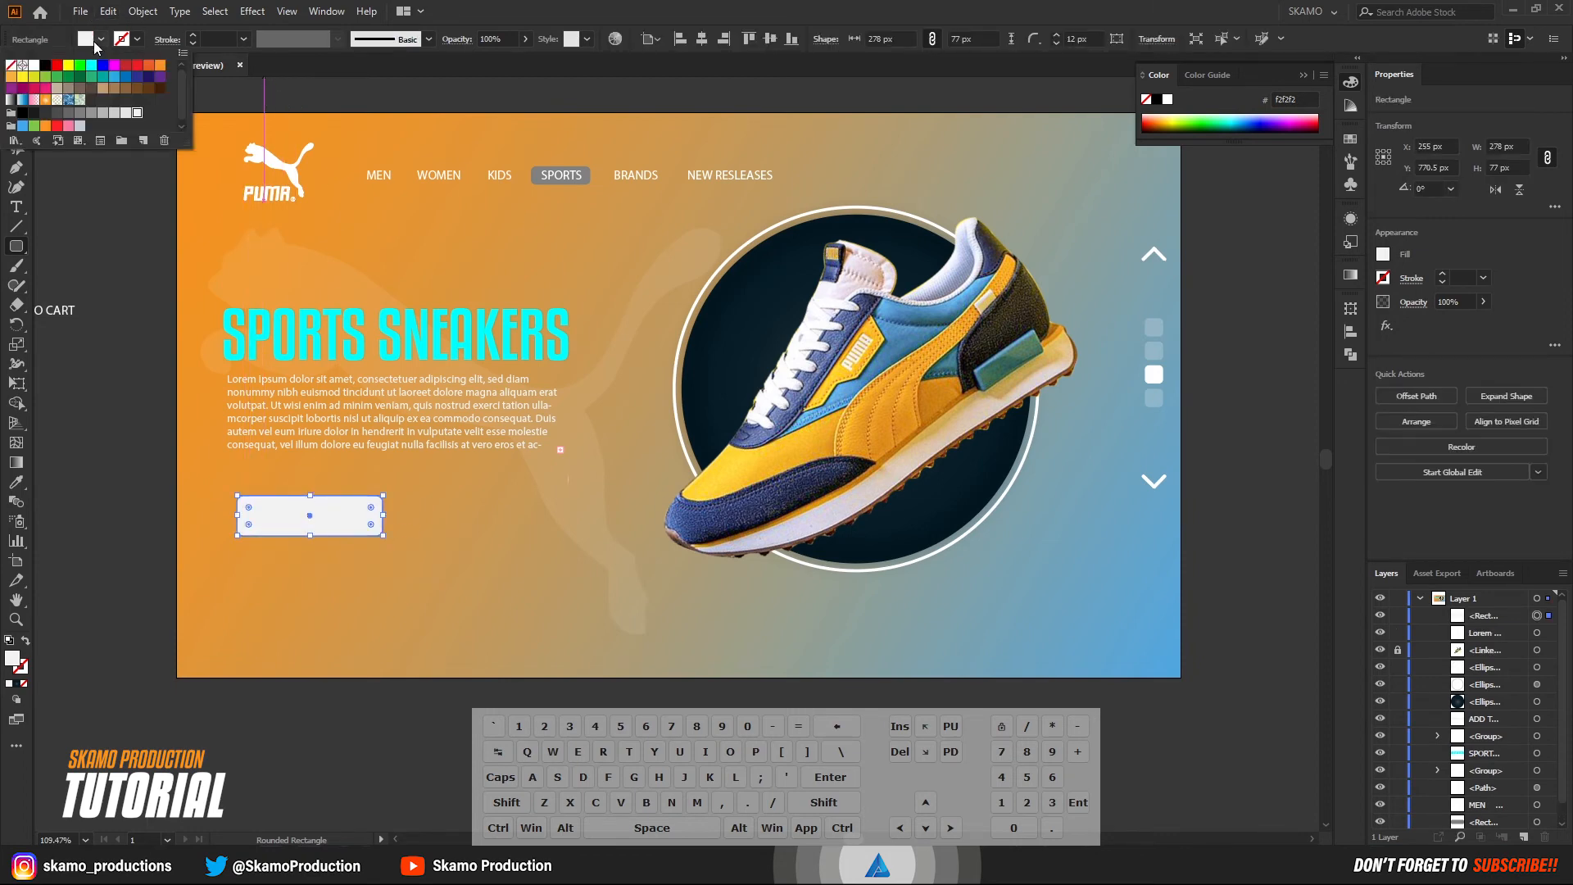
click(69, 113)
click(92, 227)
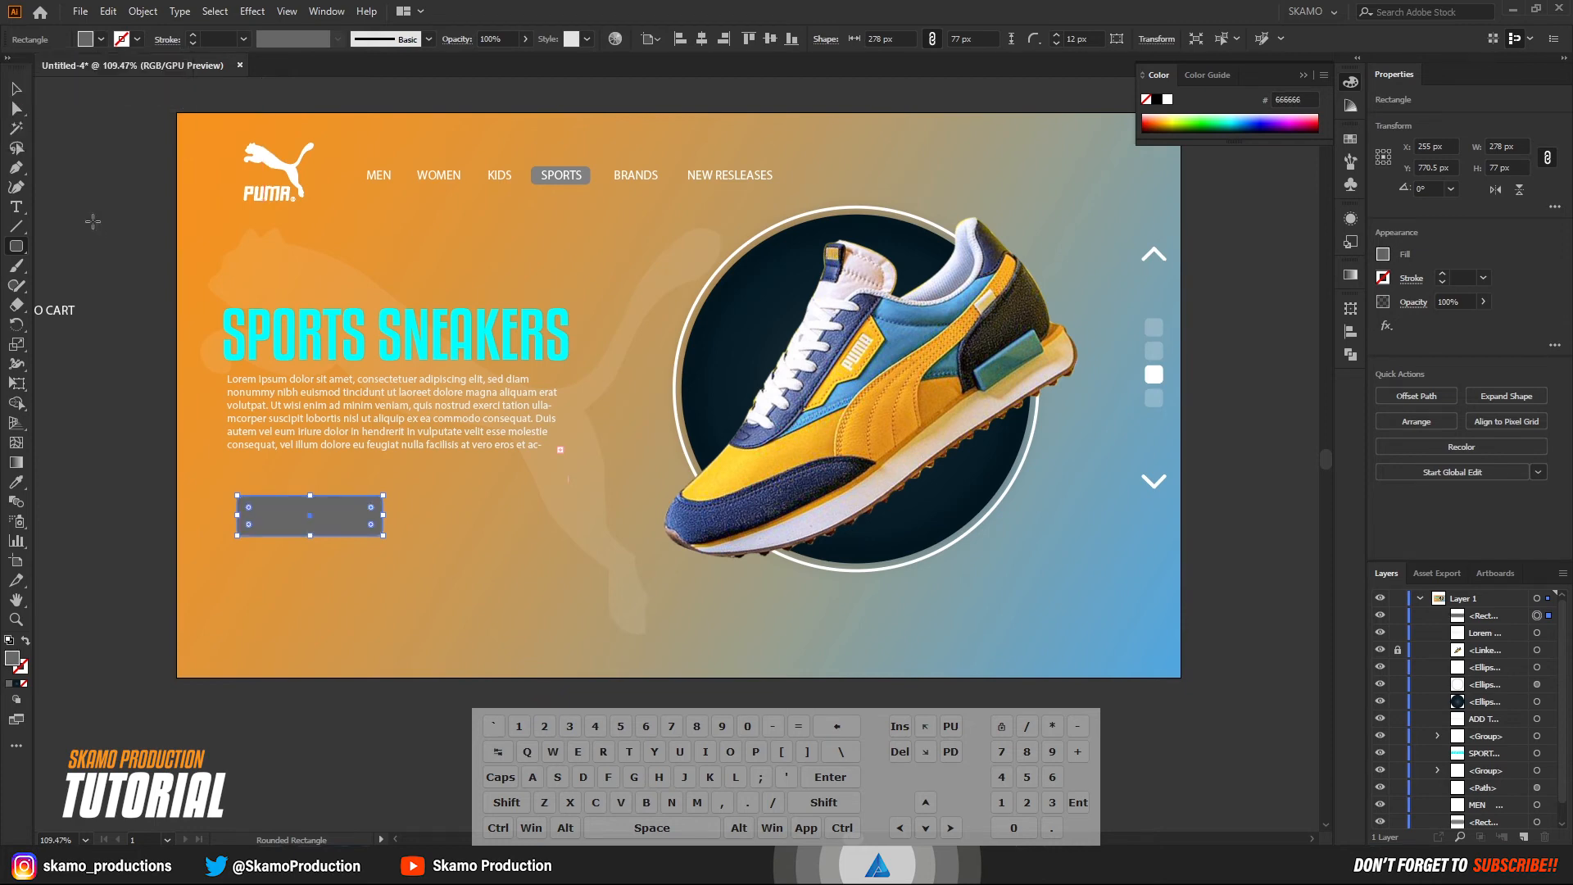
click(17, 88)
click(69, 195)
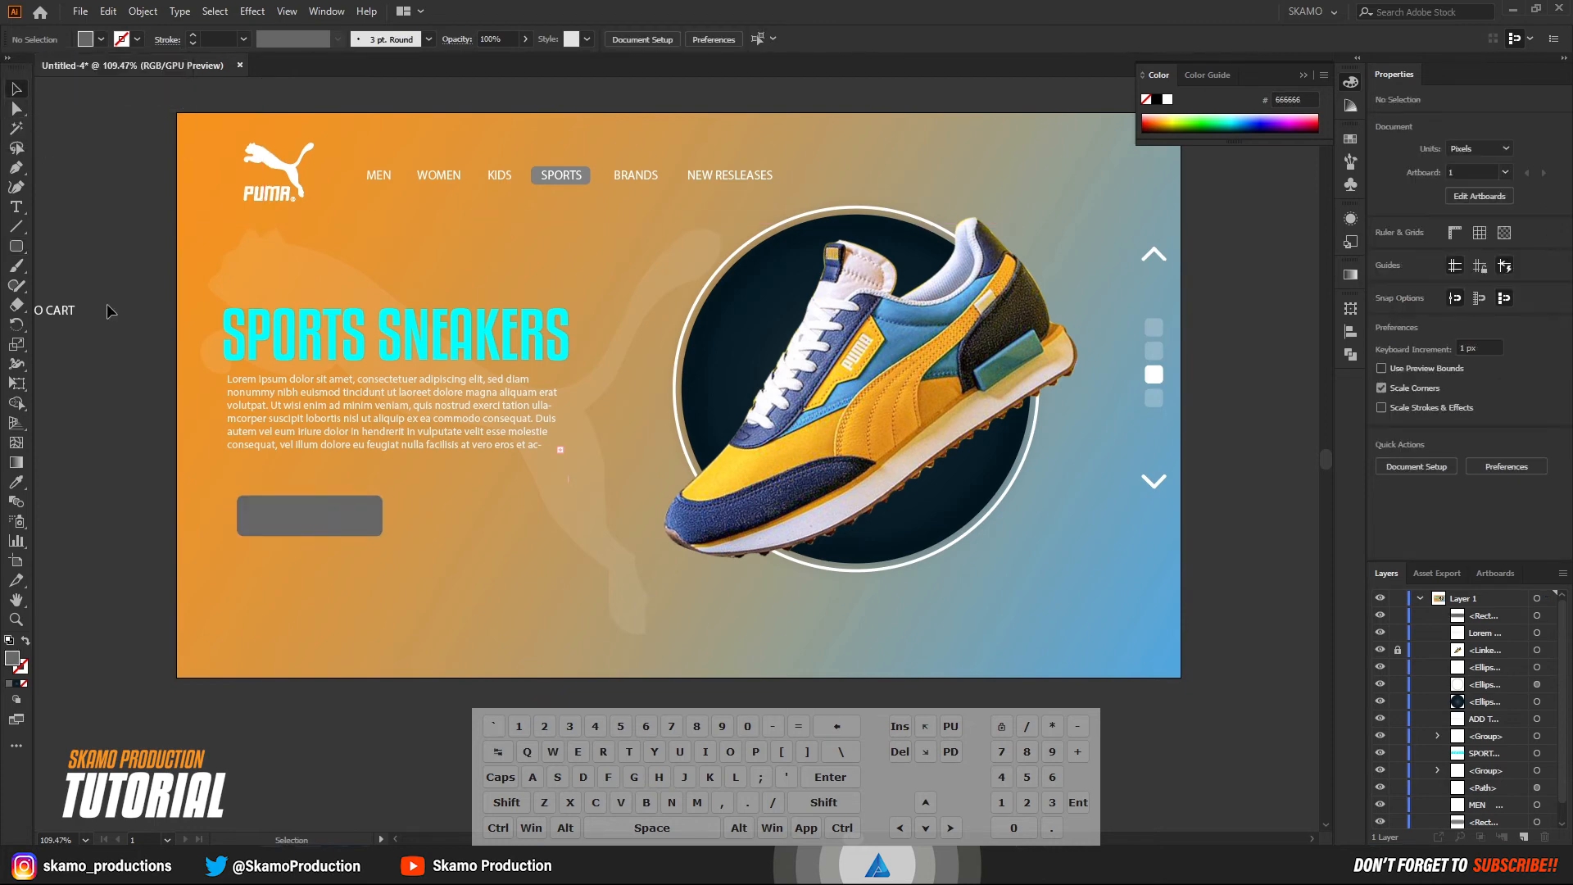
Move the ADD TO CART text from outside the artboard onto the grey rounded rectangle and bring it to the front.
drag(69, 319, 342, 525)
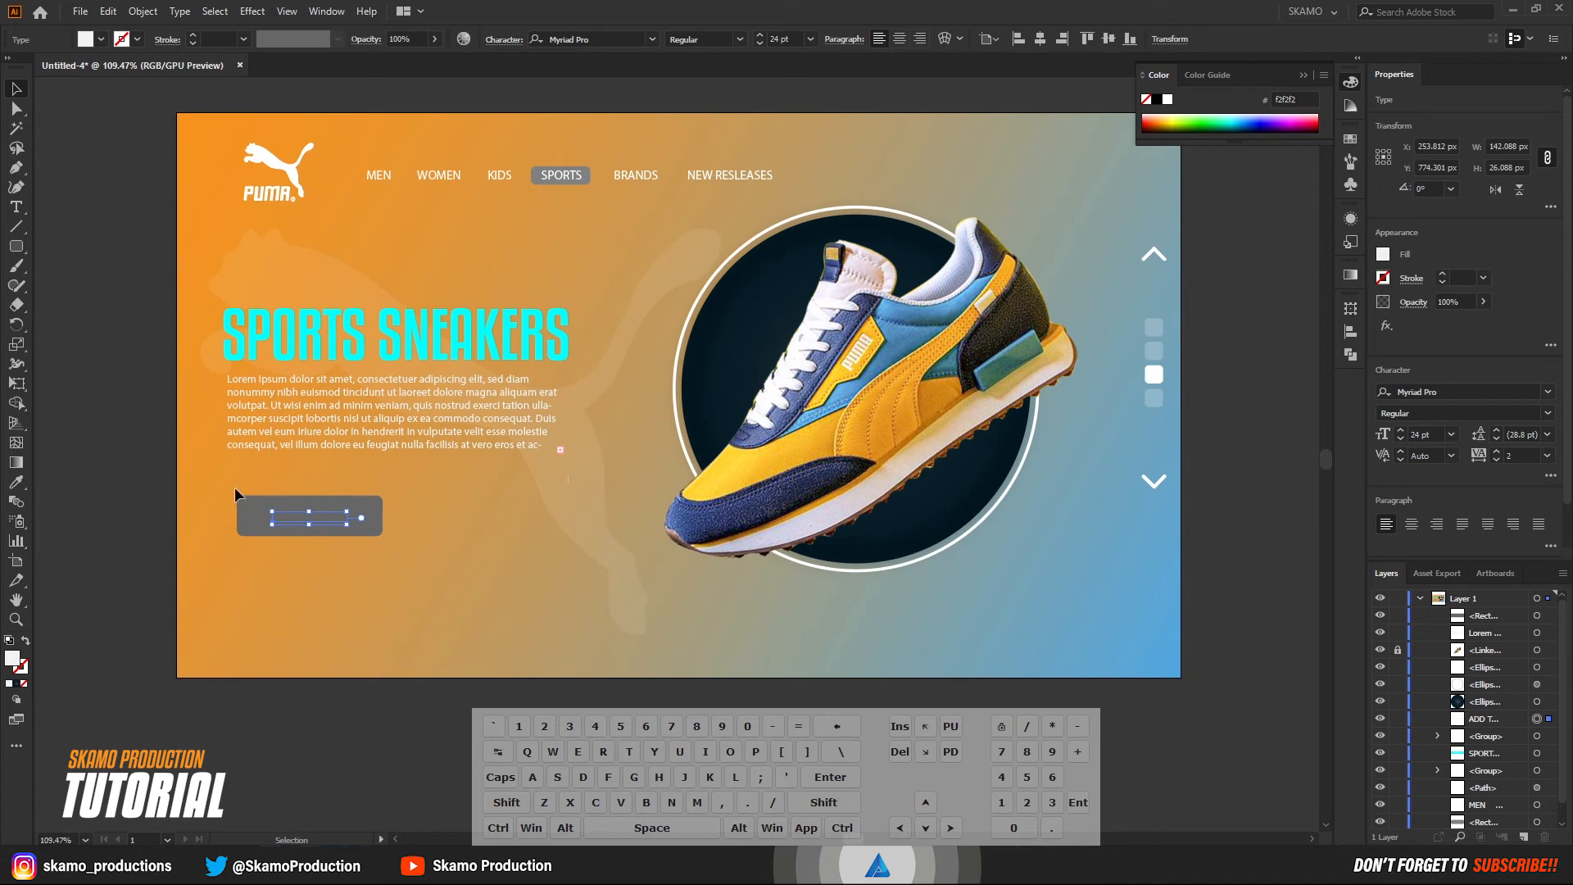
right_click(339, 524)
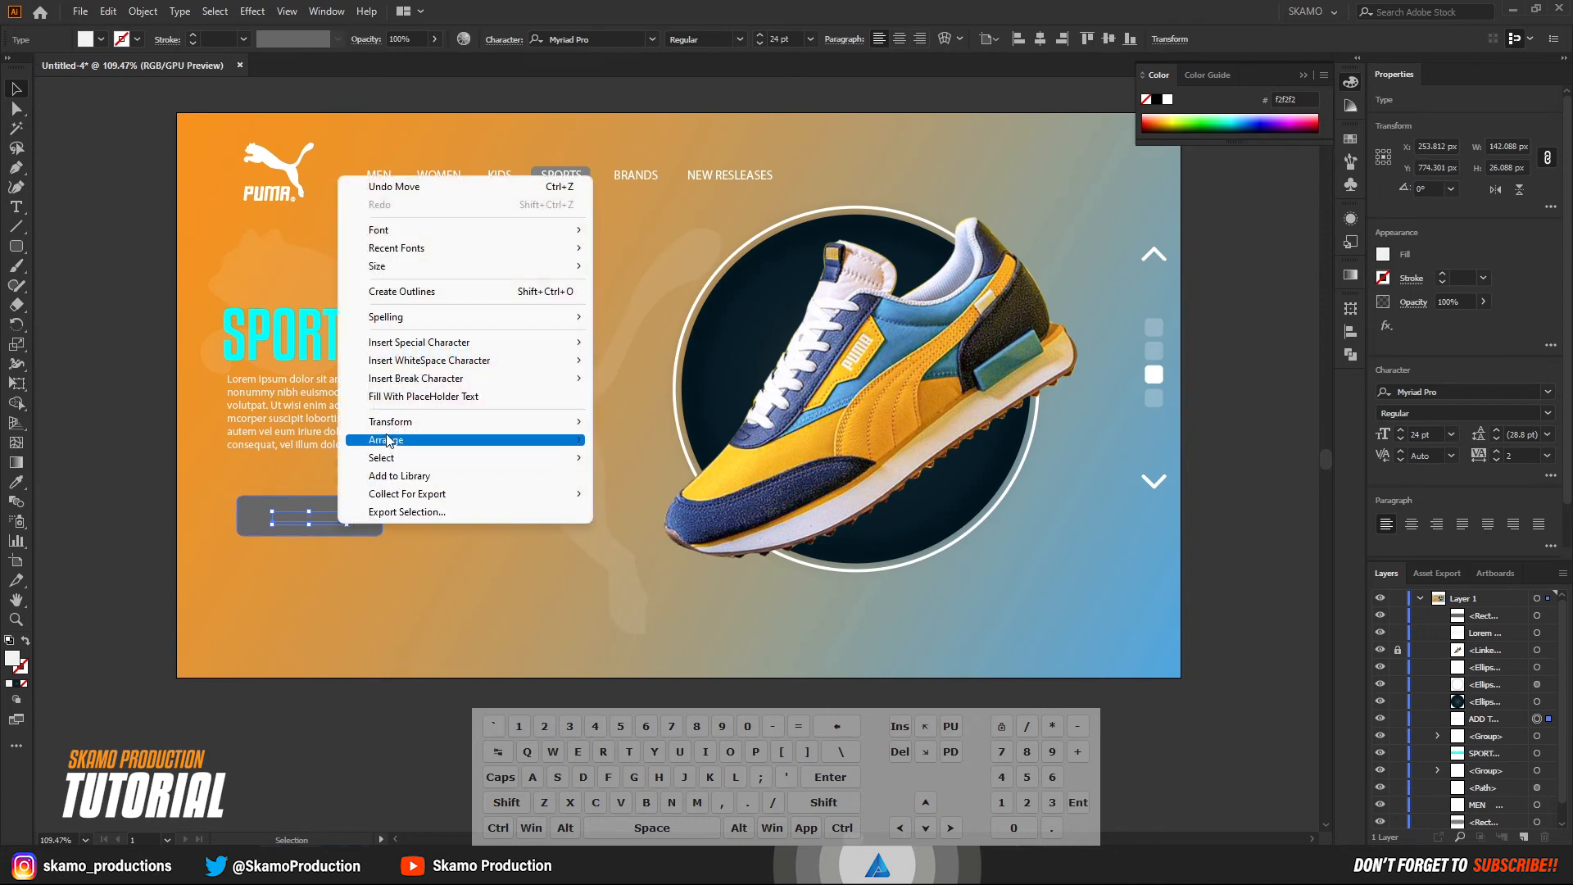
mouse_move(580, 445)
click(660, 440)
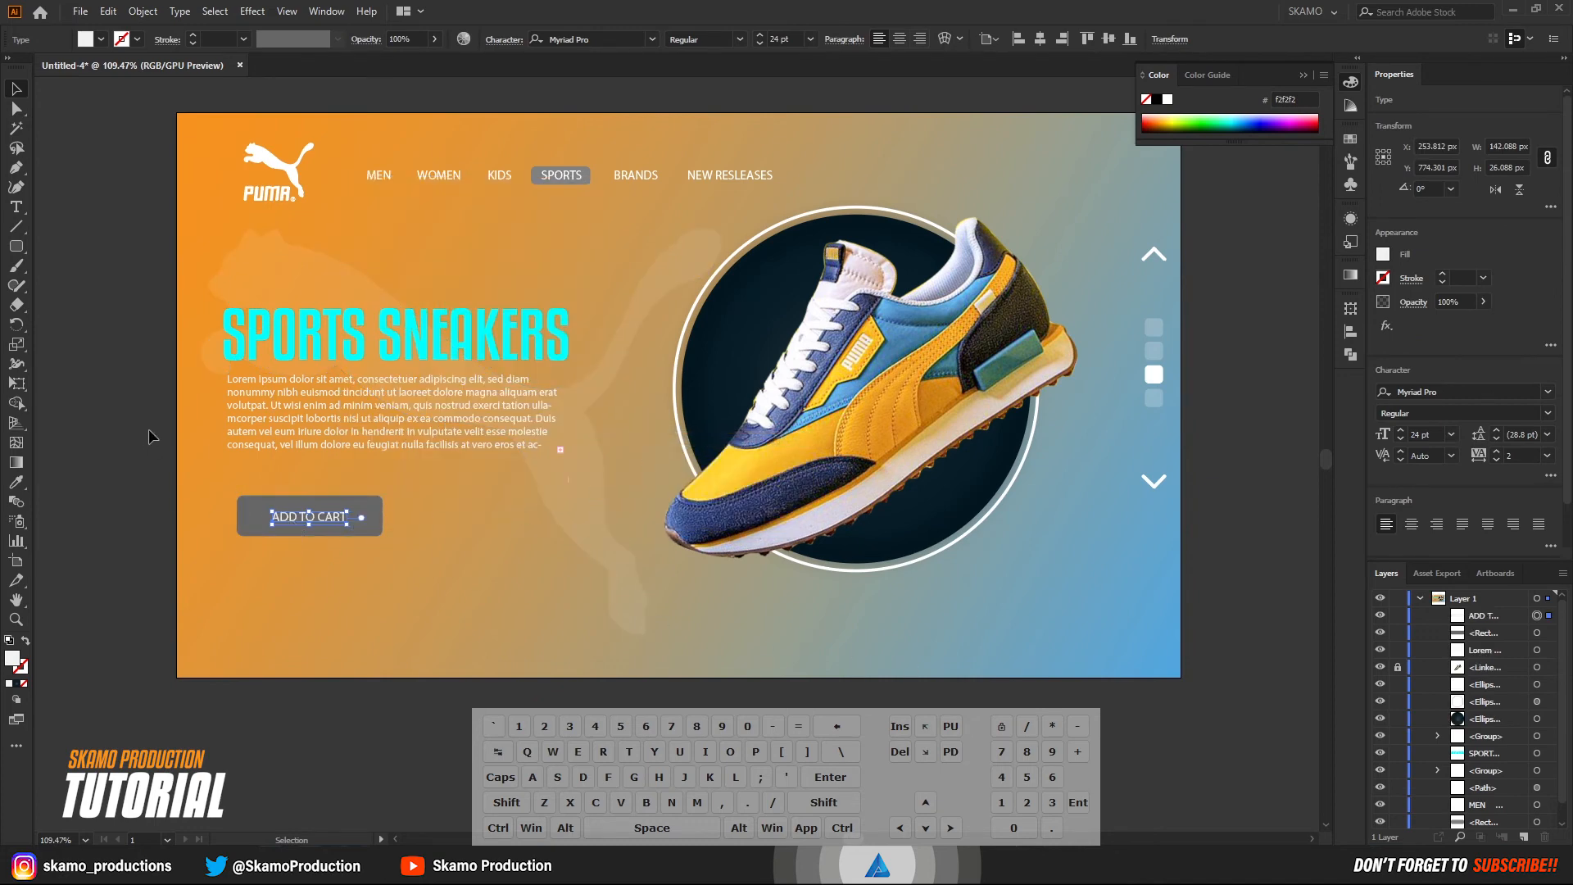
click(90, 443)
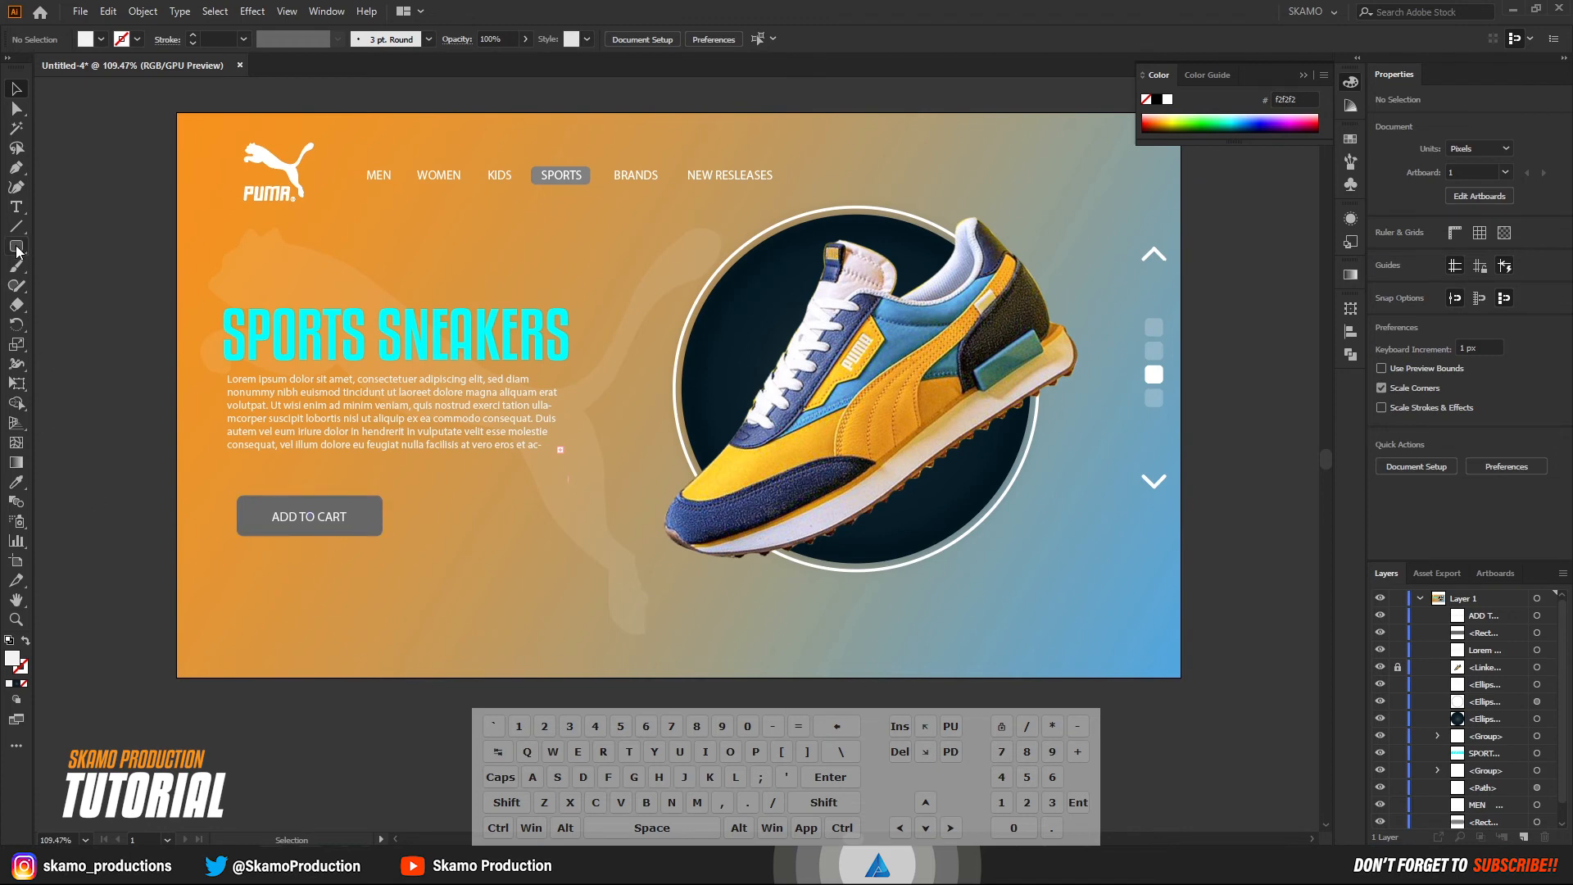
Draw an off-white circle about 78 px across below the ADD TO CART button and centre it under the button.
drag(17, 246, 81, 286)
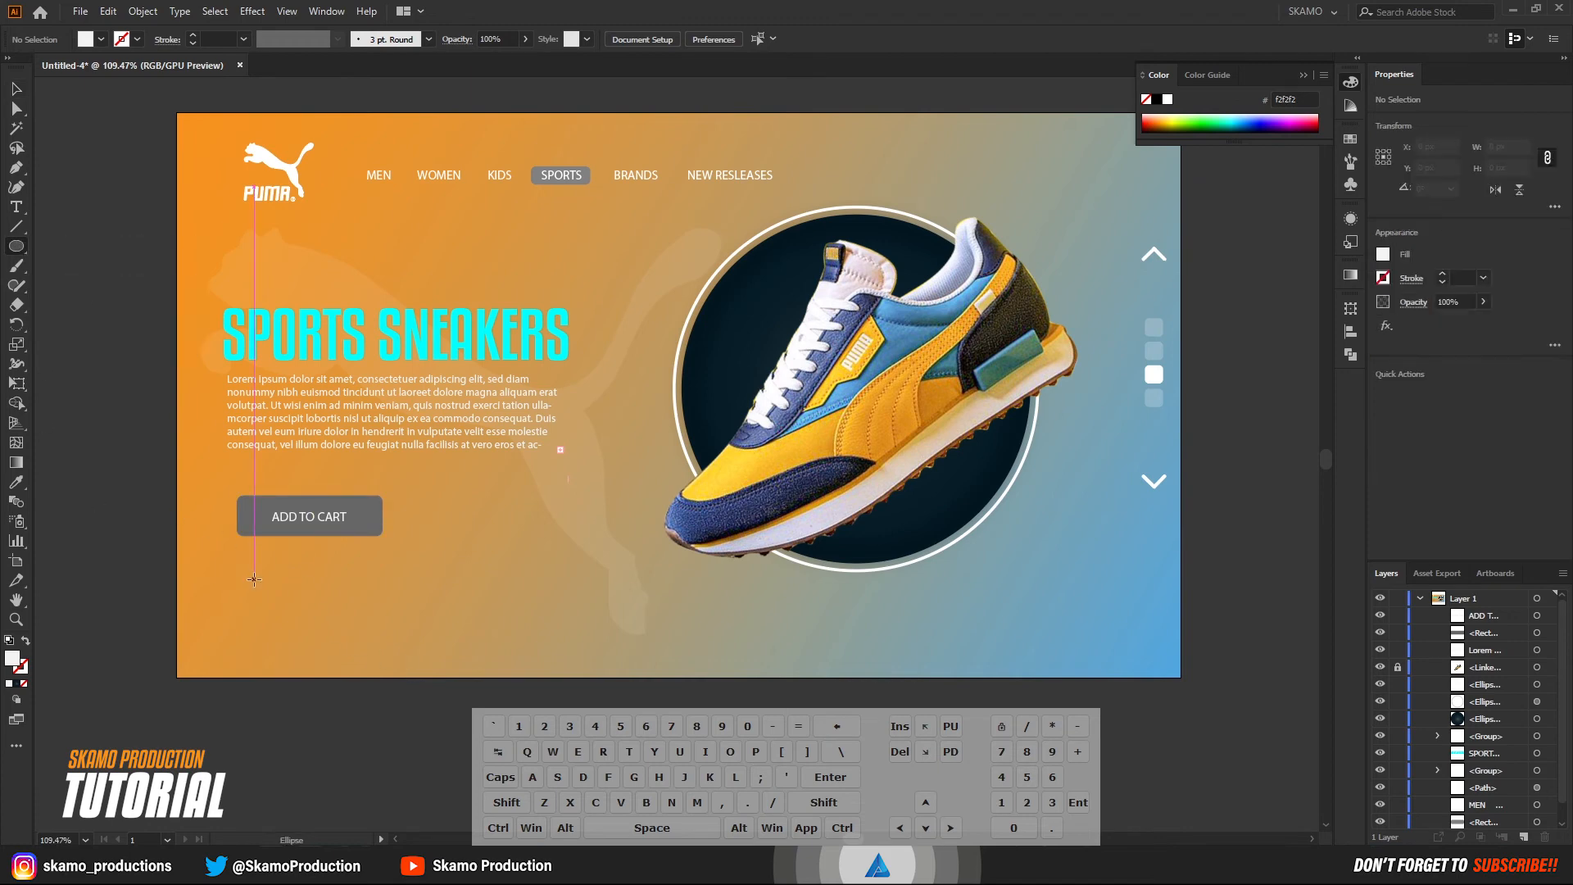
drag(253, 578, 295, 619)
click(15, 88)
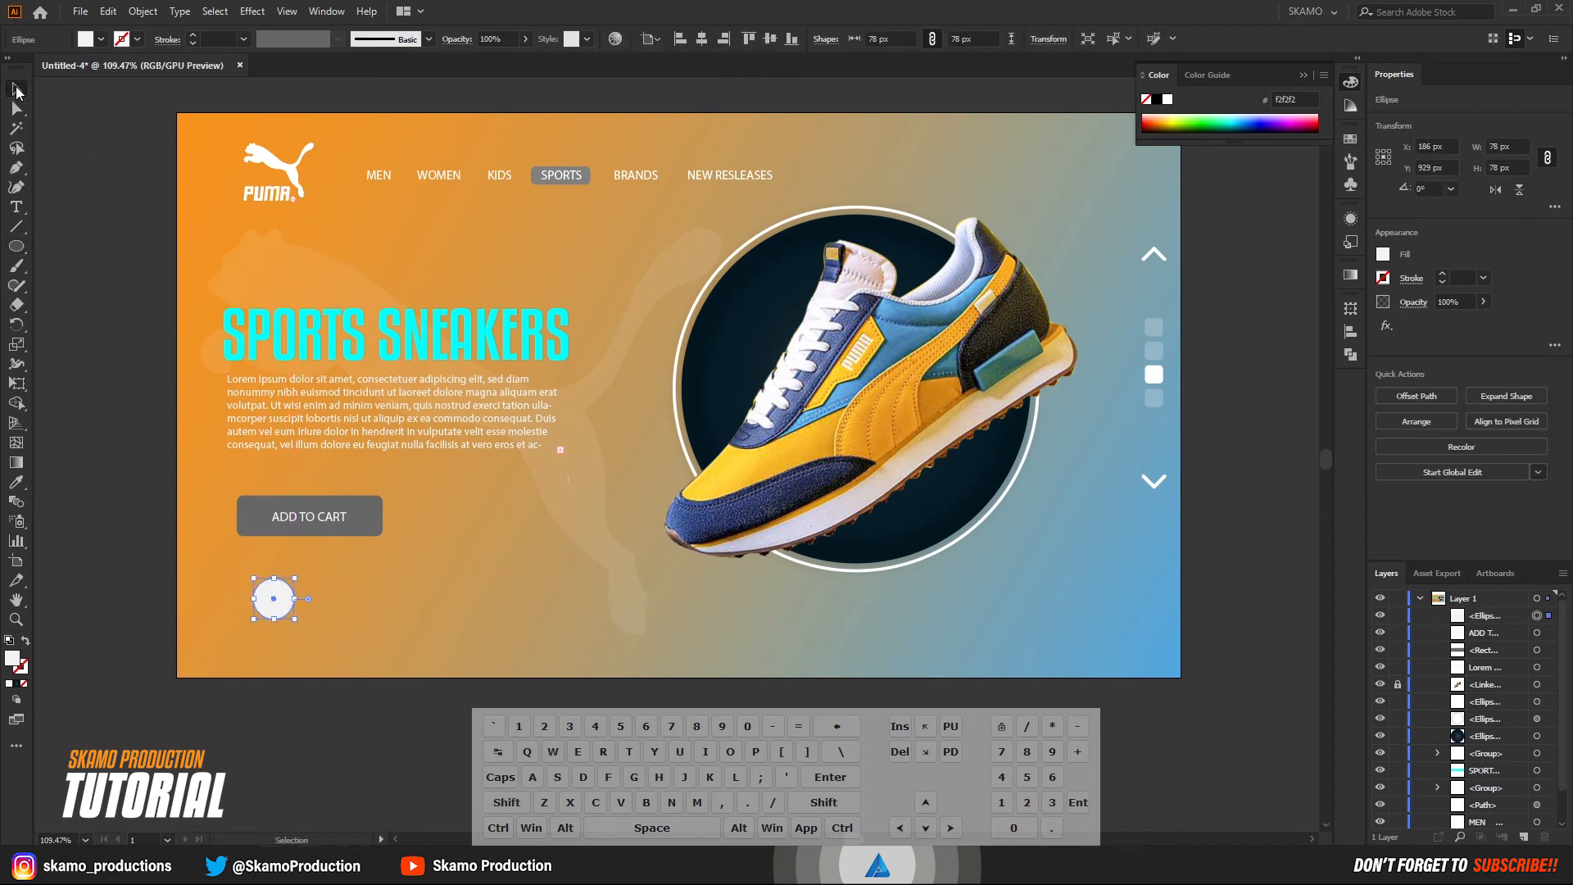
click(63, 322)
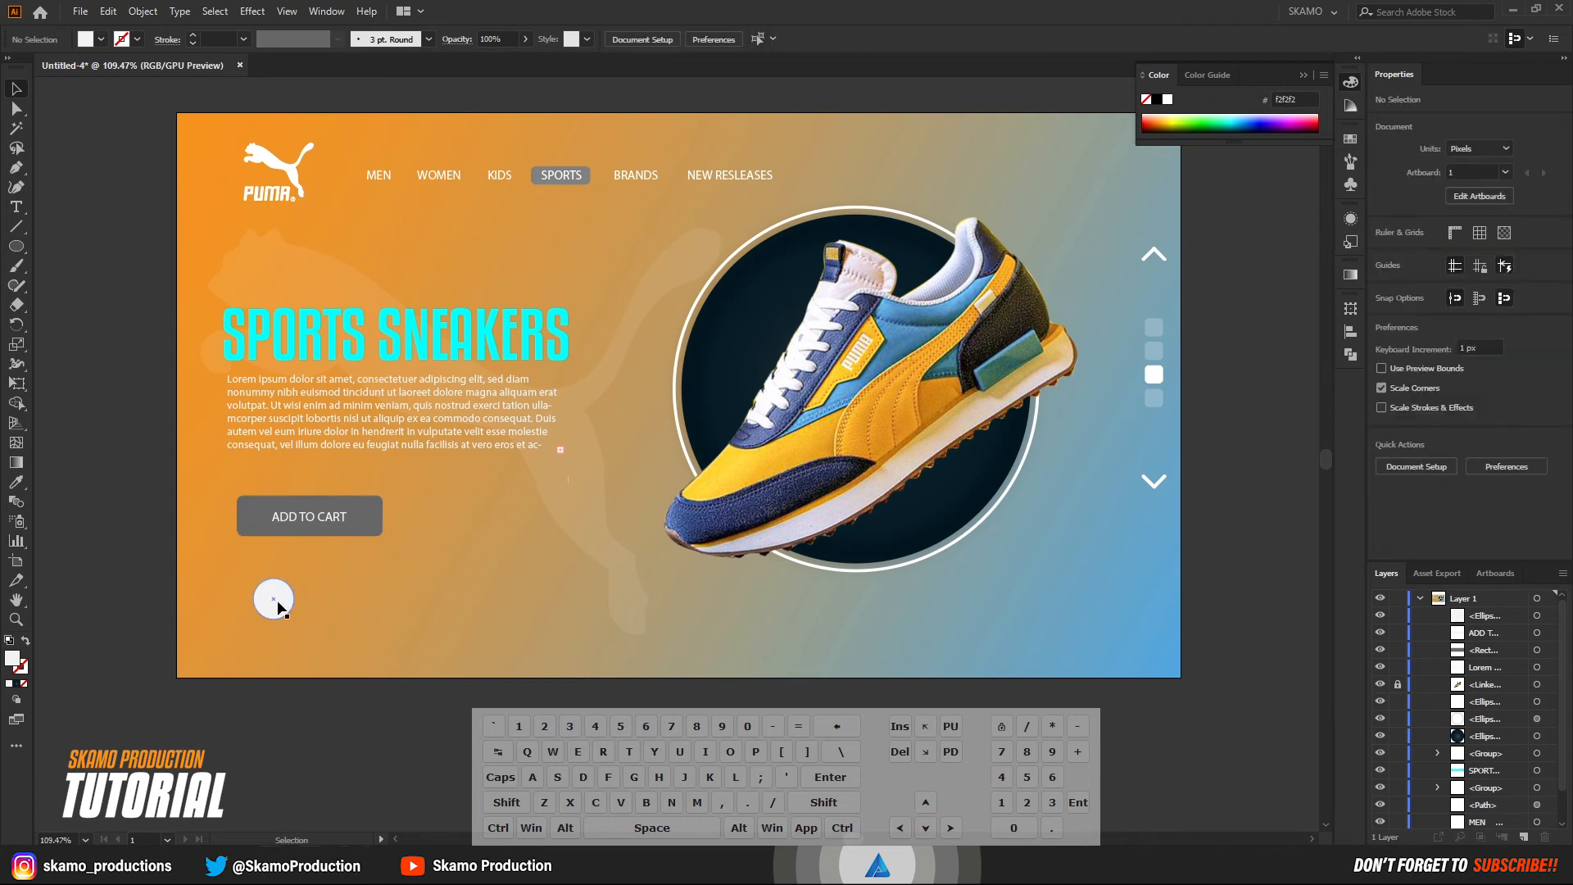
drag(280, 598, 316, 579)
click(99, 576)
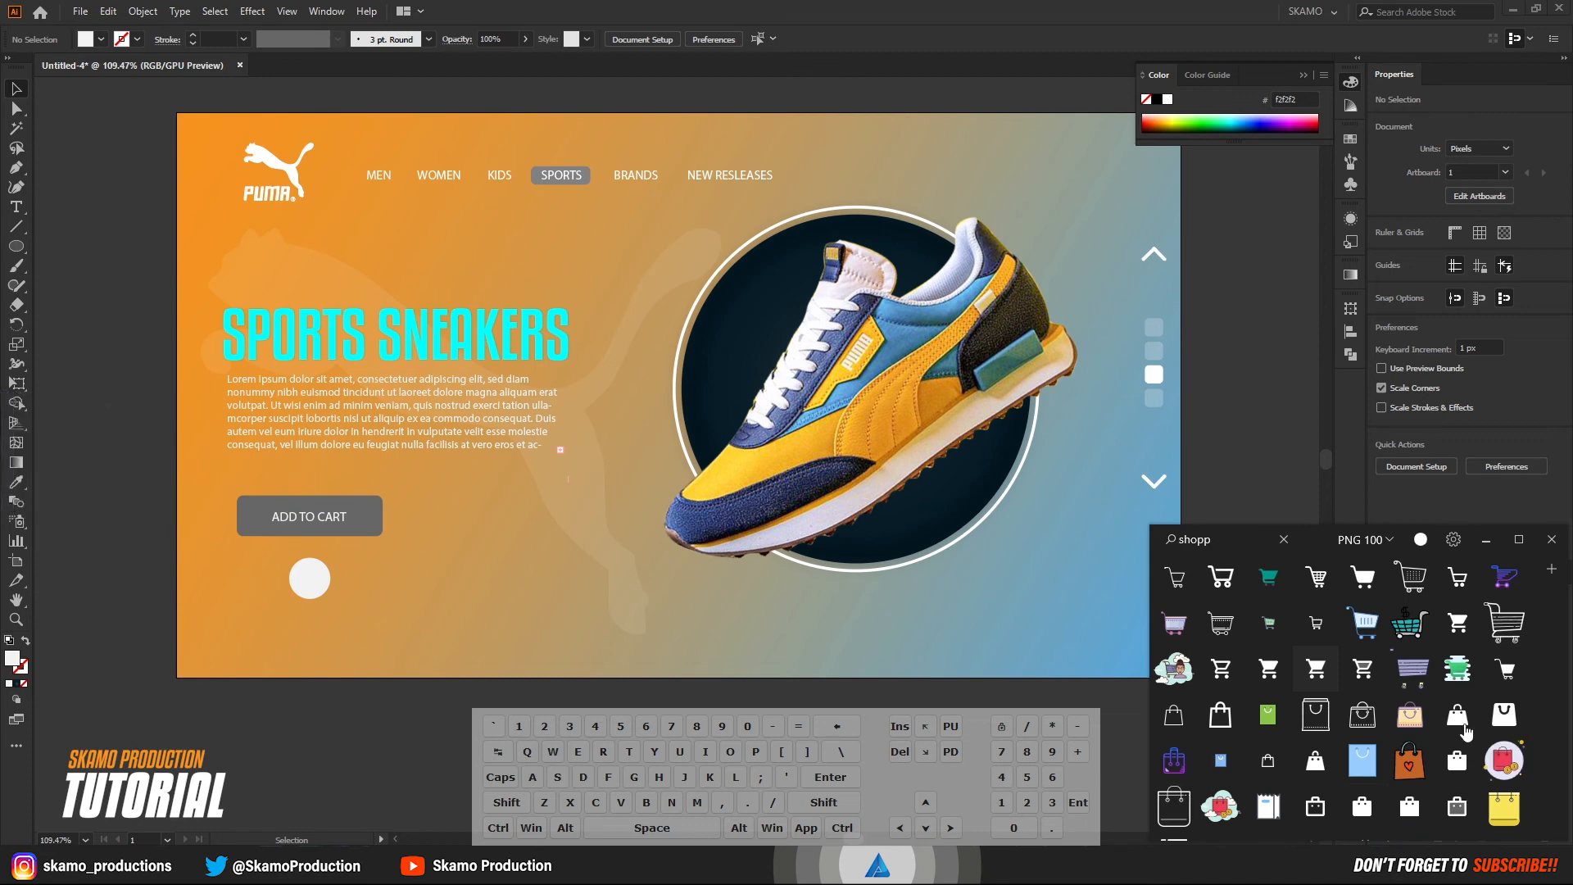
Place a solid shopping cart icon from the icon library, scale it to about 61 px and centre it on the off-white circle.
drag(1319, 671, 736, 587)
drag(451, 565, 420, 587)
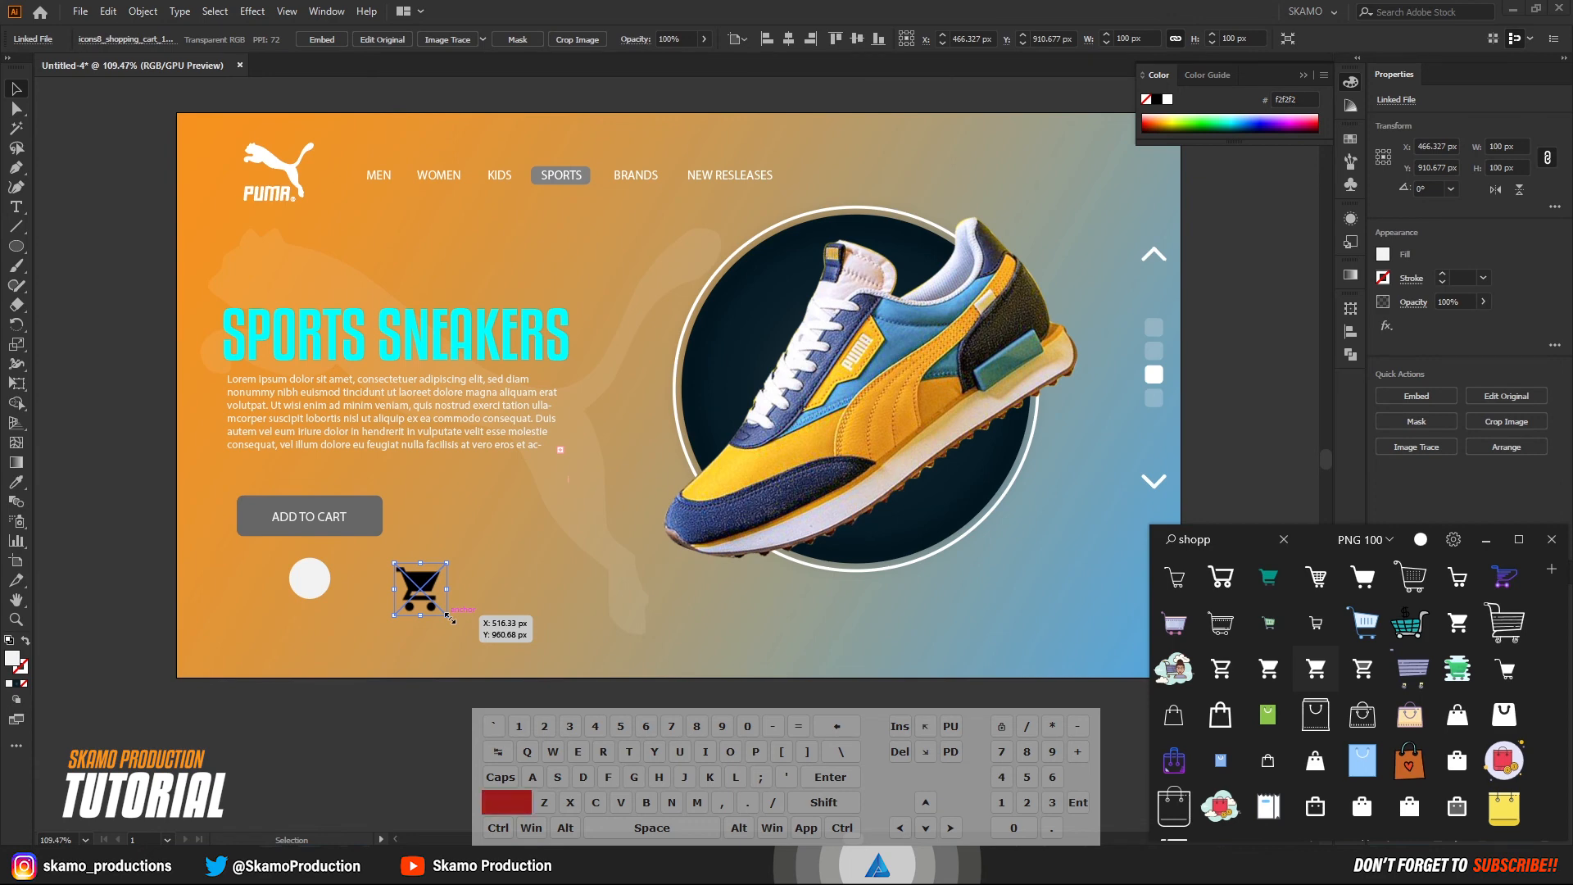
drag(447, 615, 312, 582)
click(125, 412)
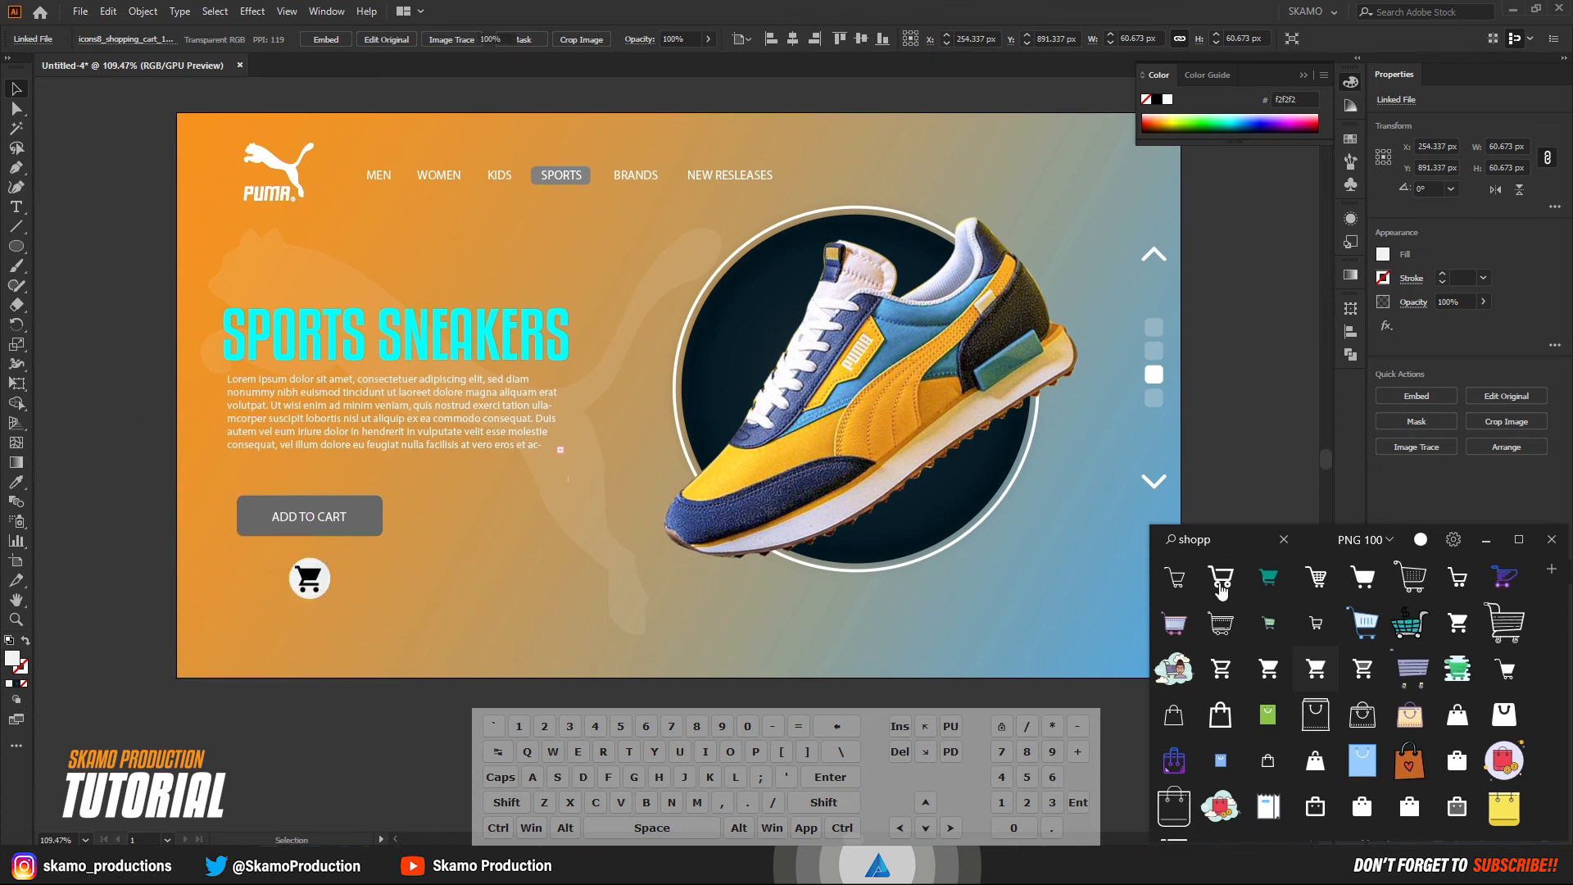
click(1486, 539)
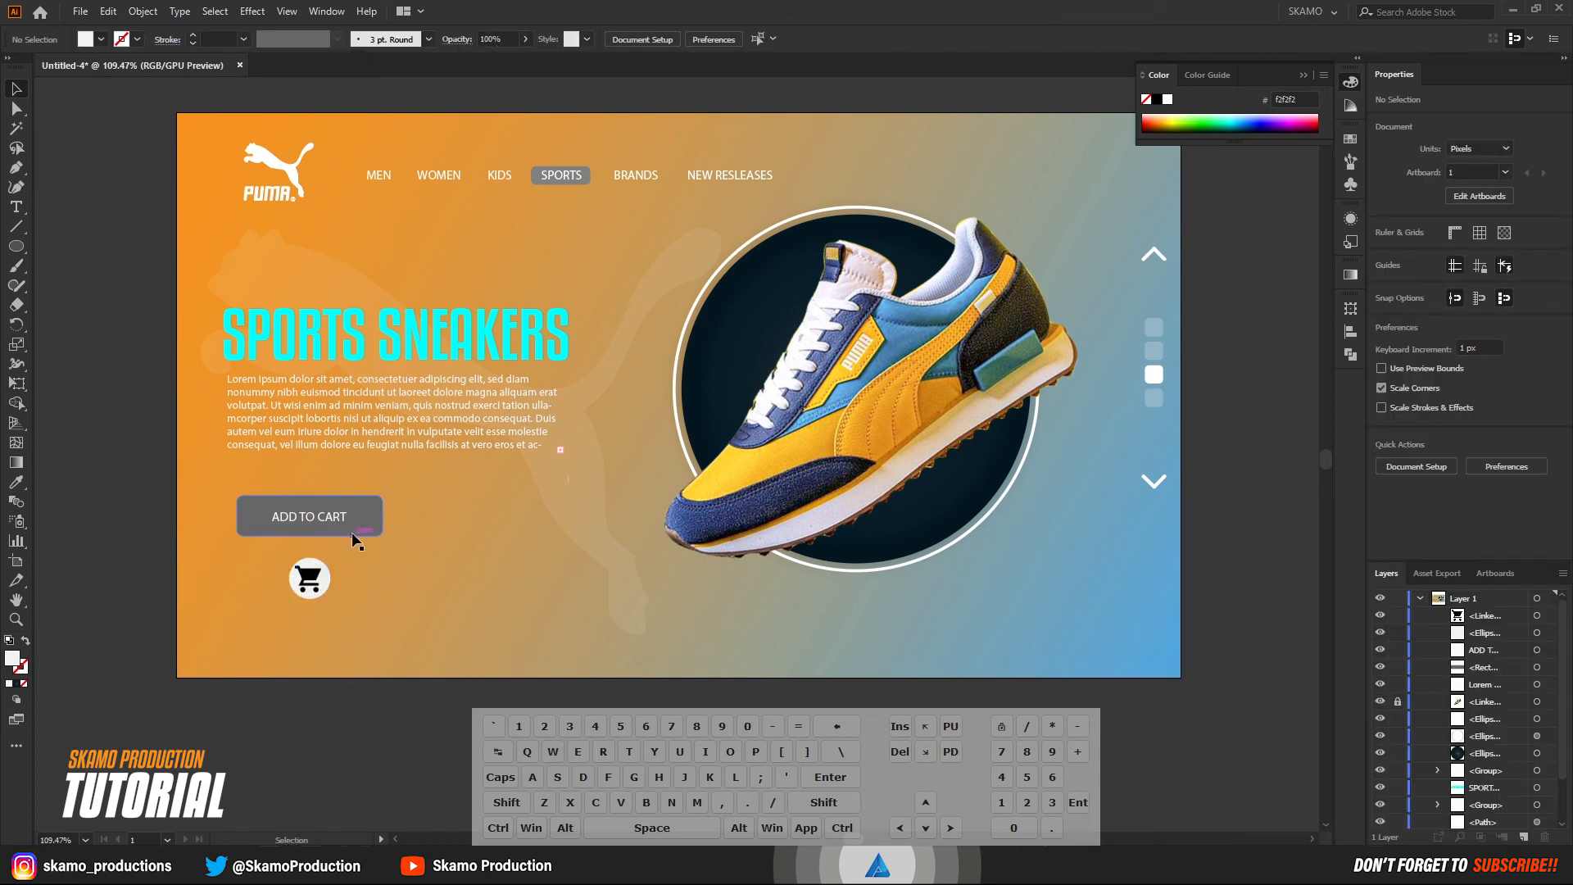
click(320, 582)
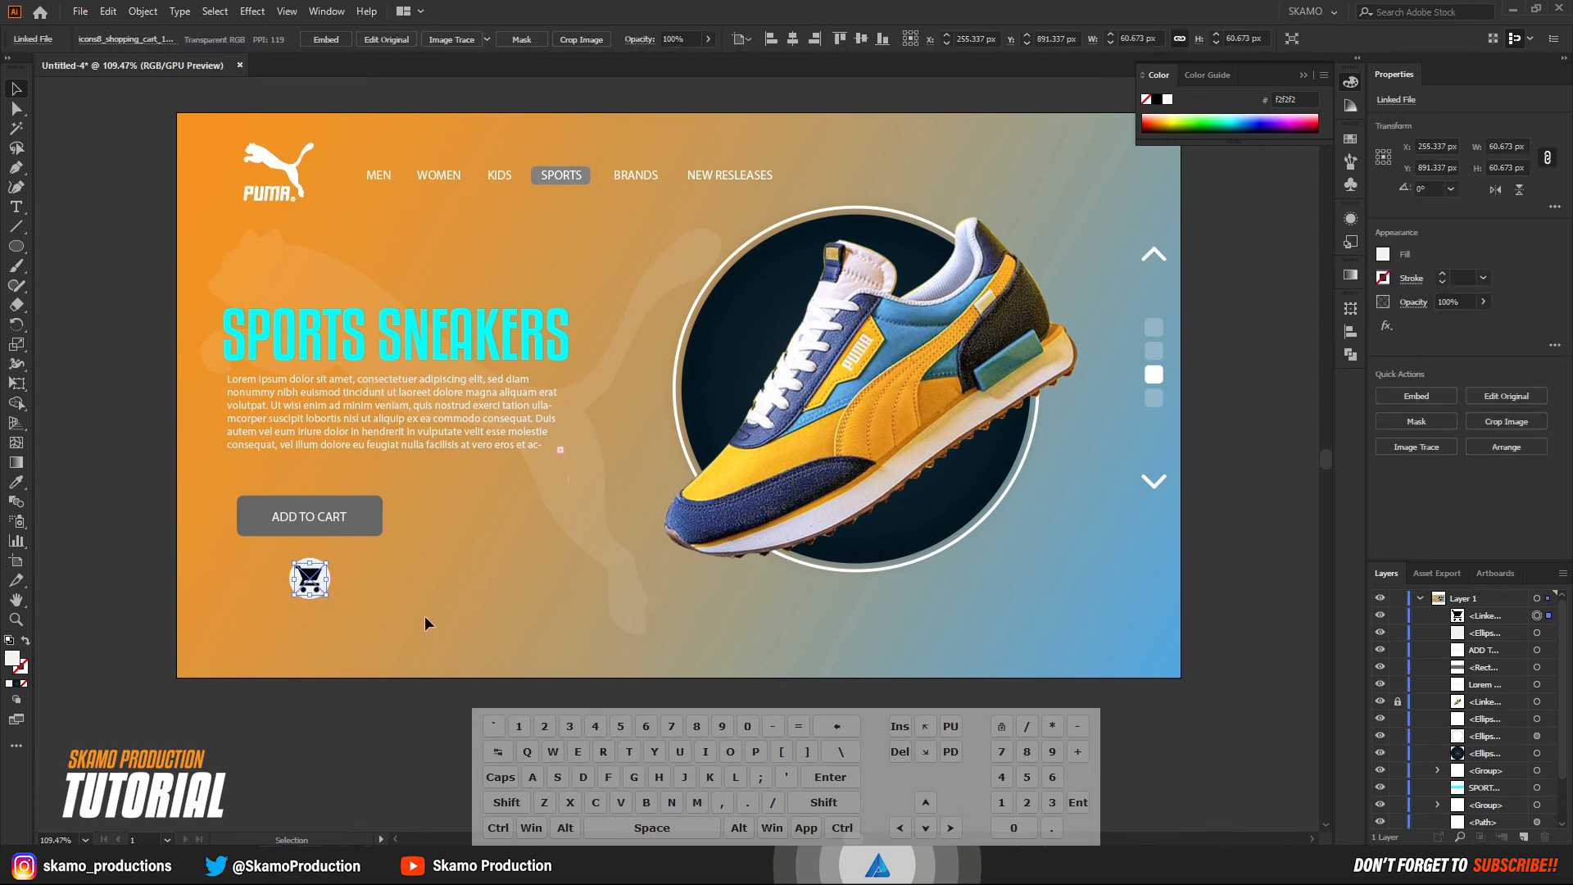
click(323, 626)
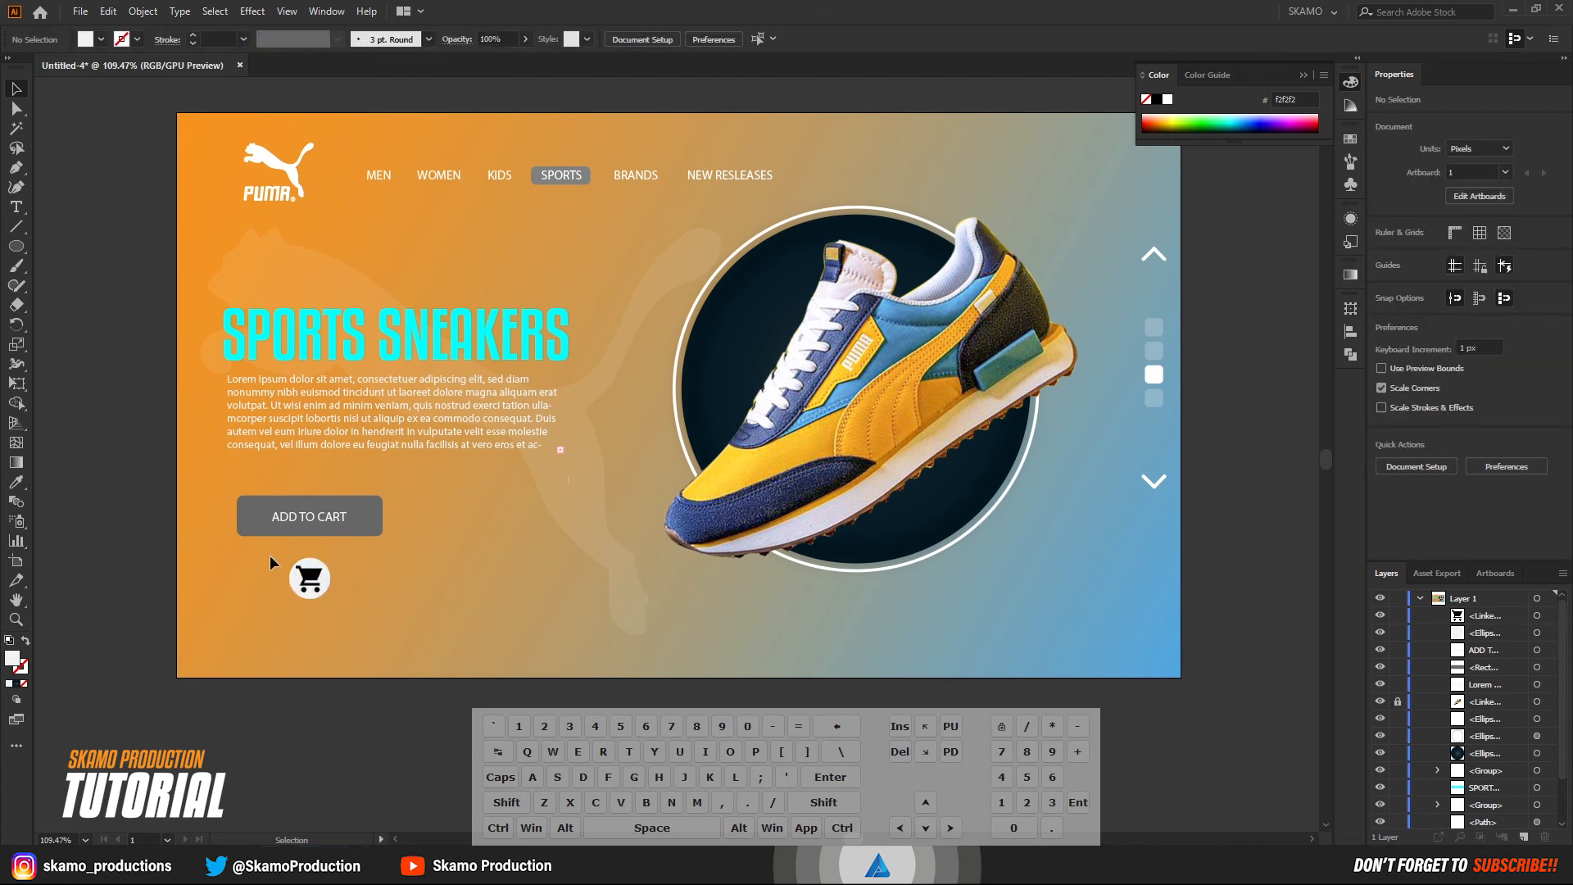
Scale the circle and cart icon together to about 71 px and group them.
drag(261, 554, 374, 612)
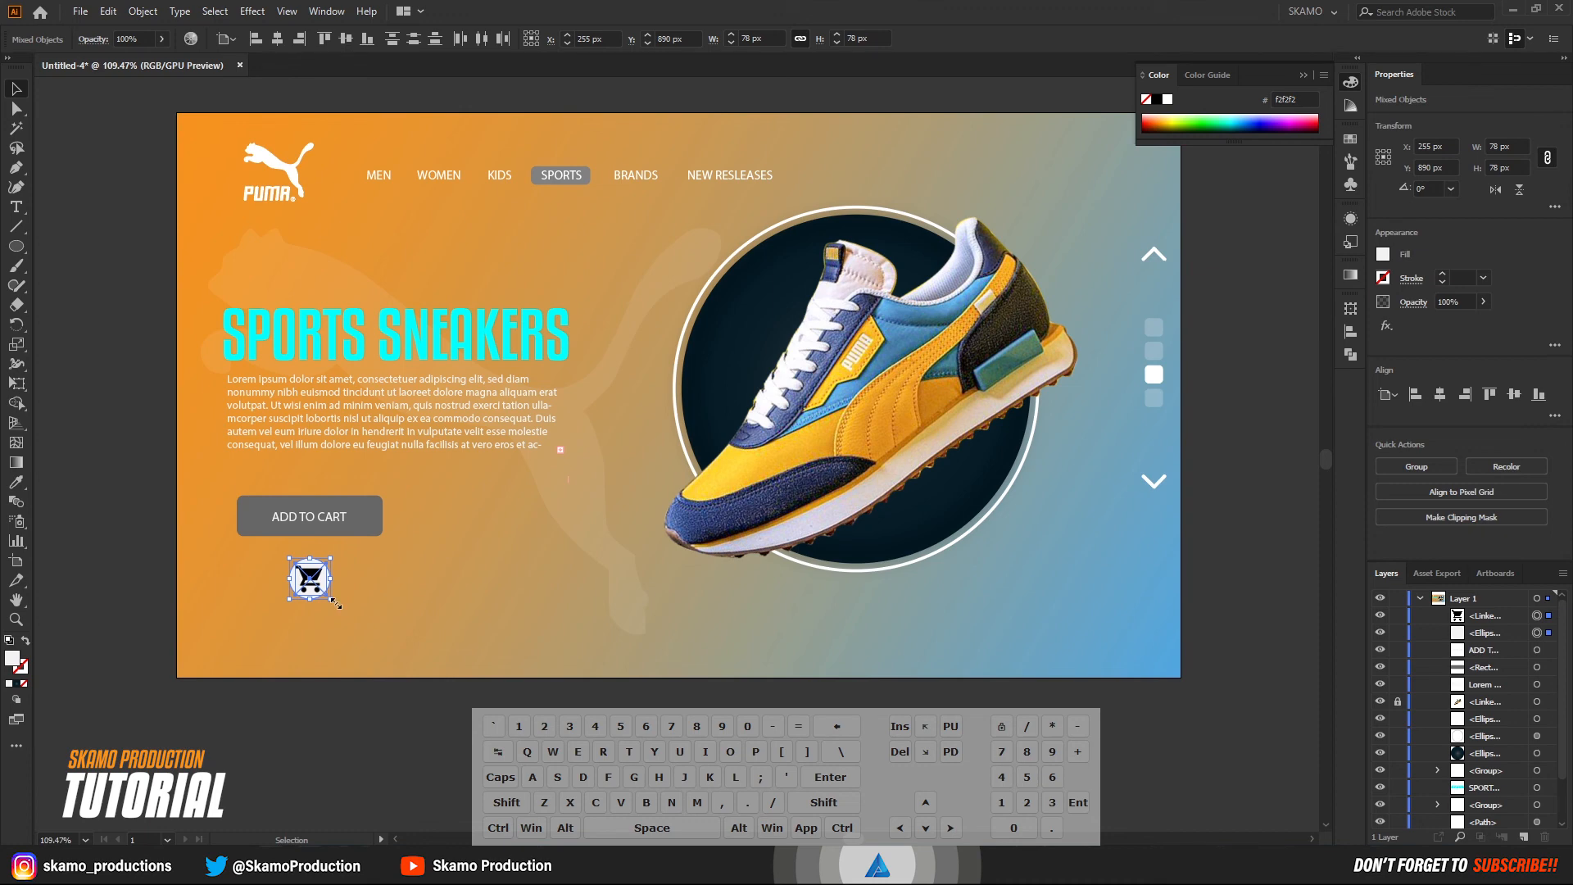
drag(336, 603, 329, 597)
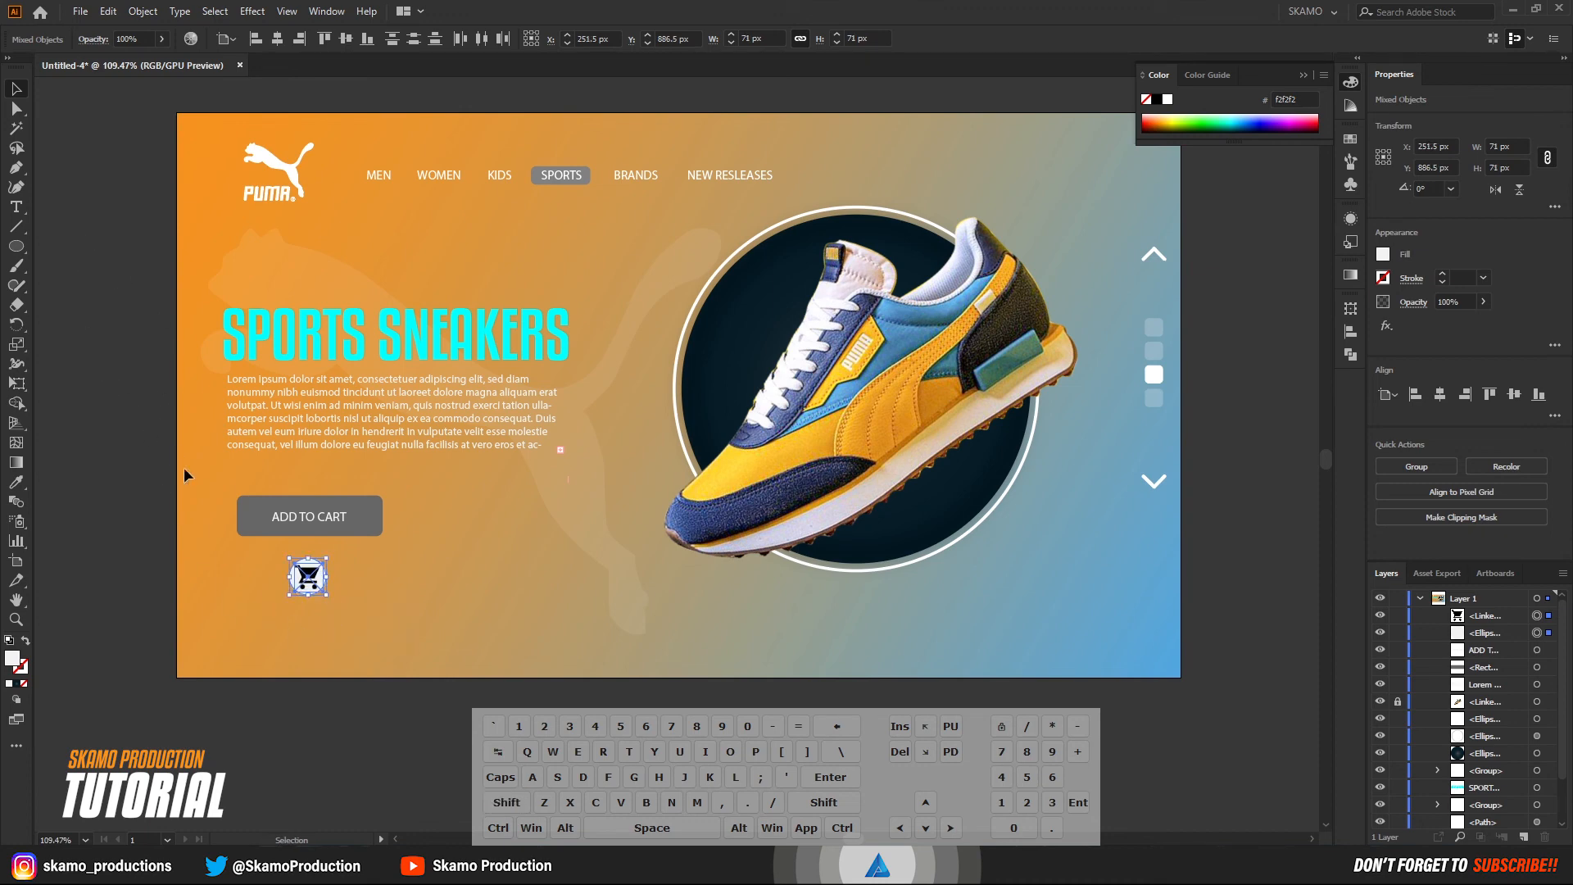
right_click(310, 576)
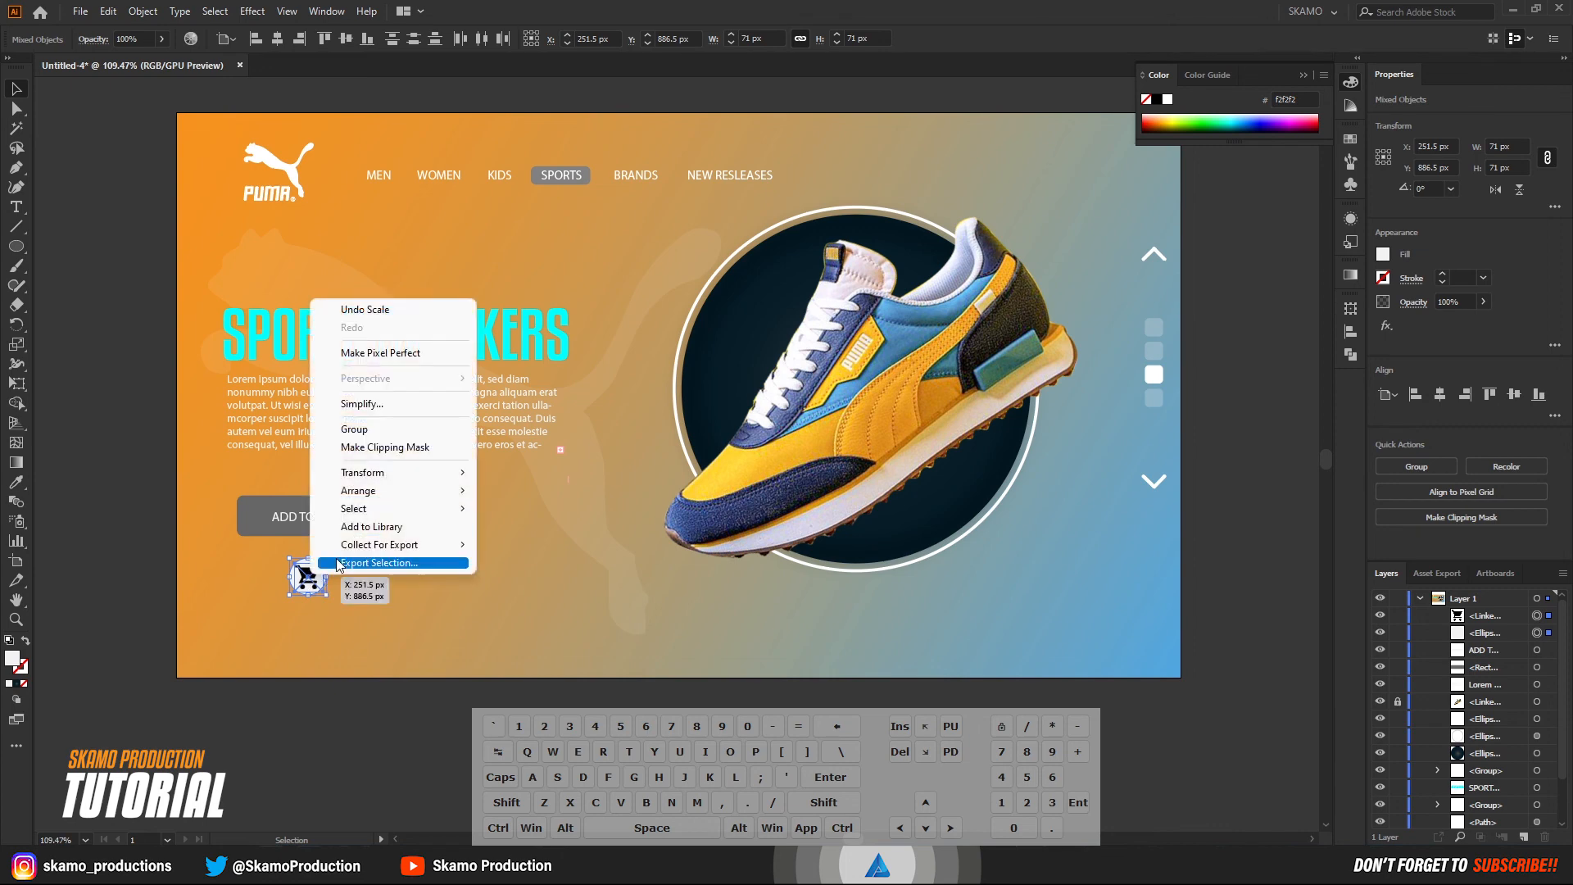
click(366, 427)
click(294, 631)
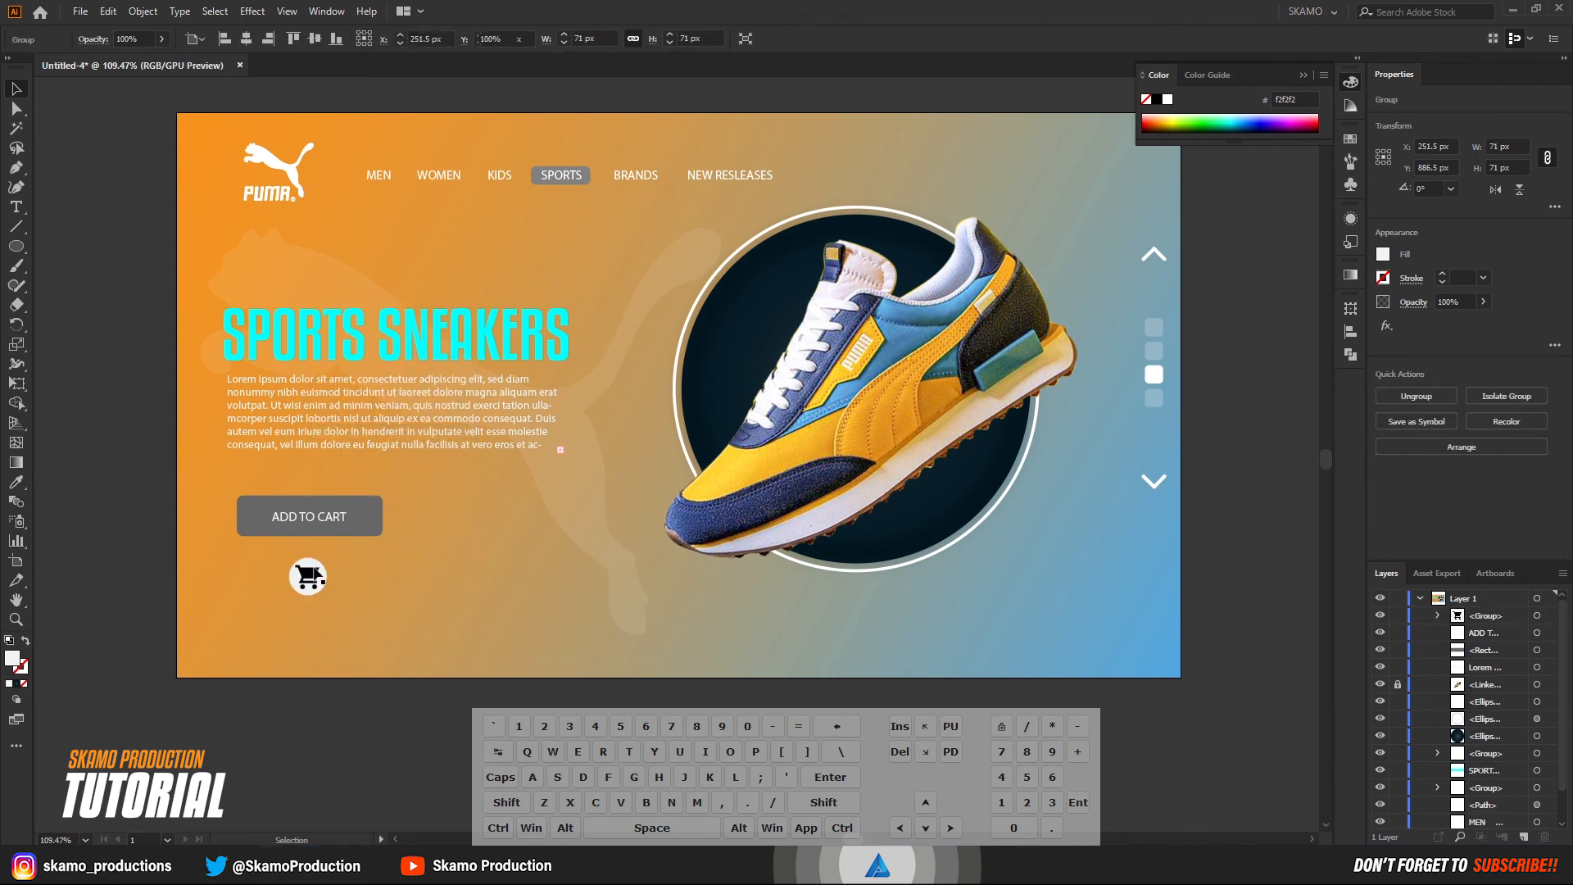
Move the cart icon group slightly up toward the ADD TO CART button and collapse the Color panel.
drag(311, 575, 311, 569)
click(126, 577)
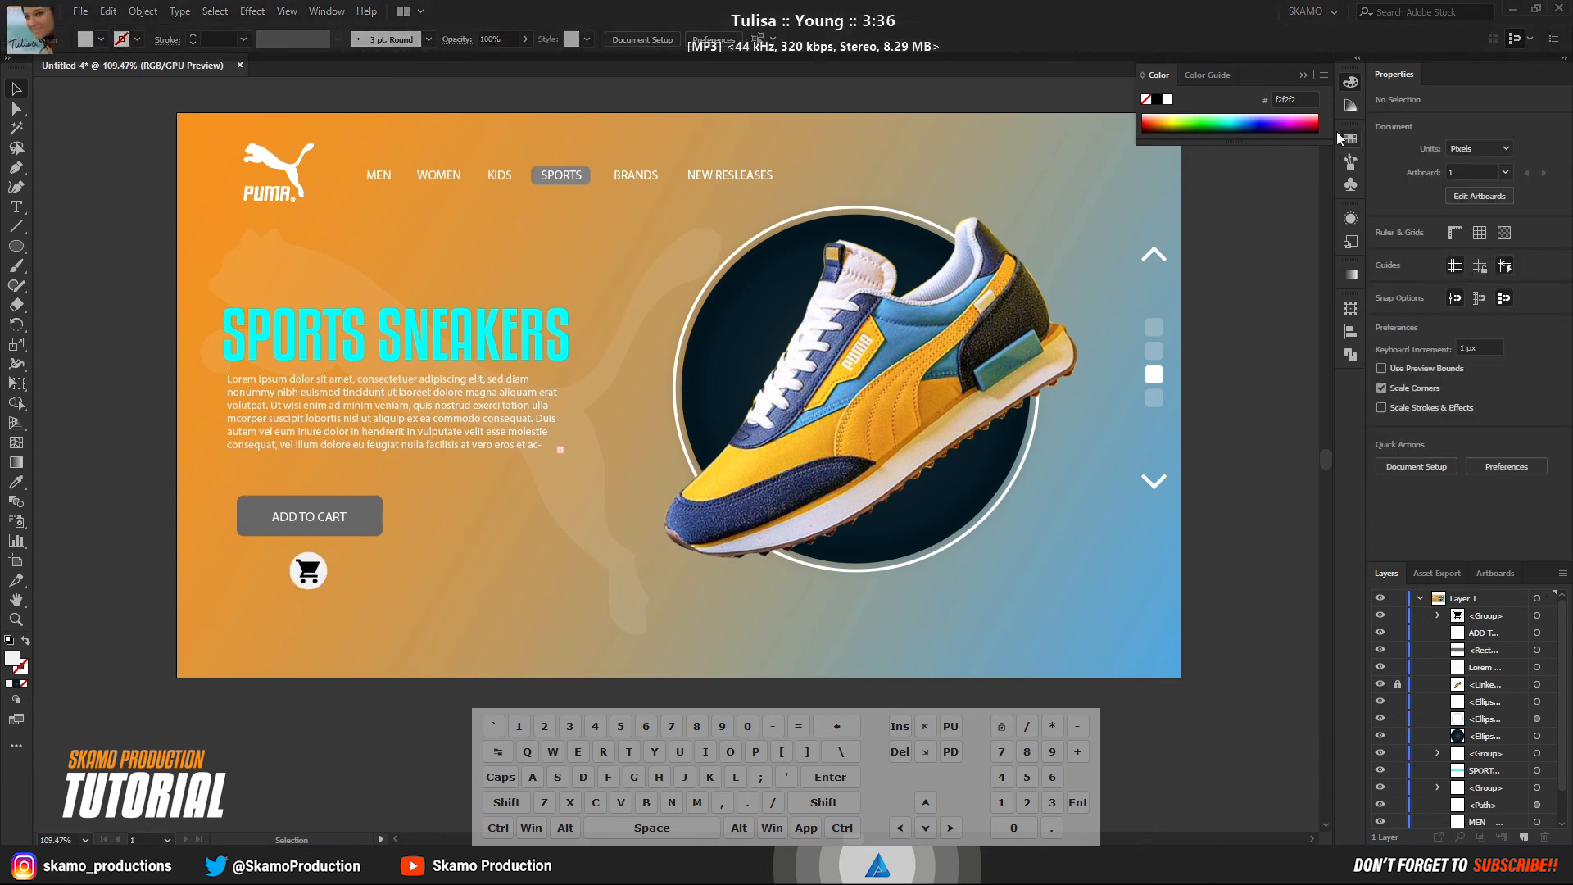
click(1302, 75)
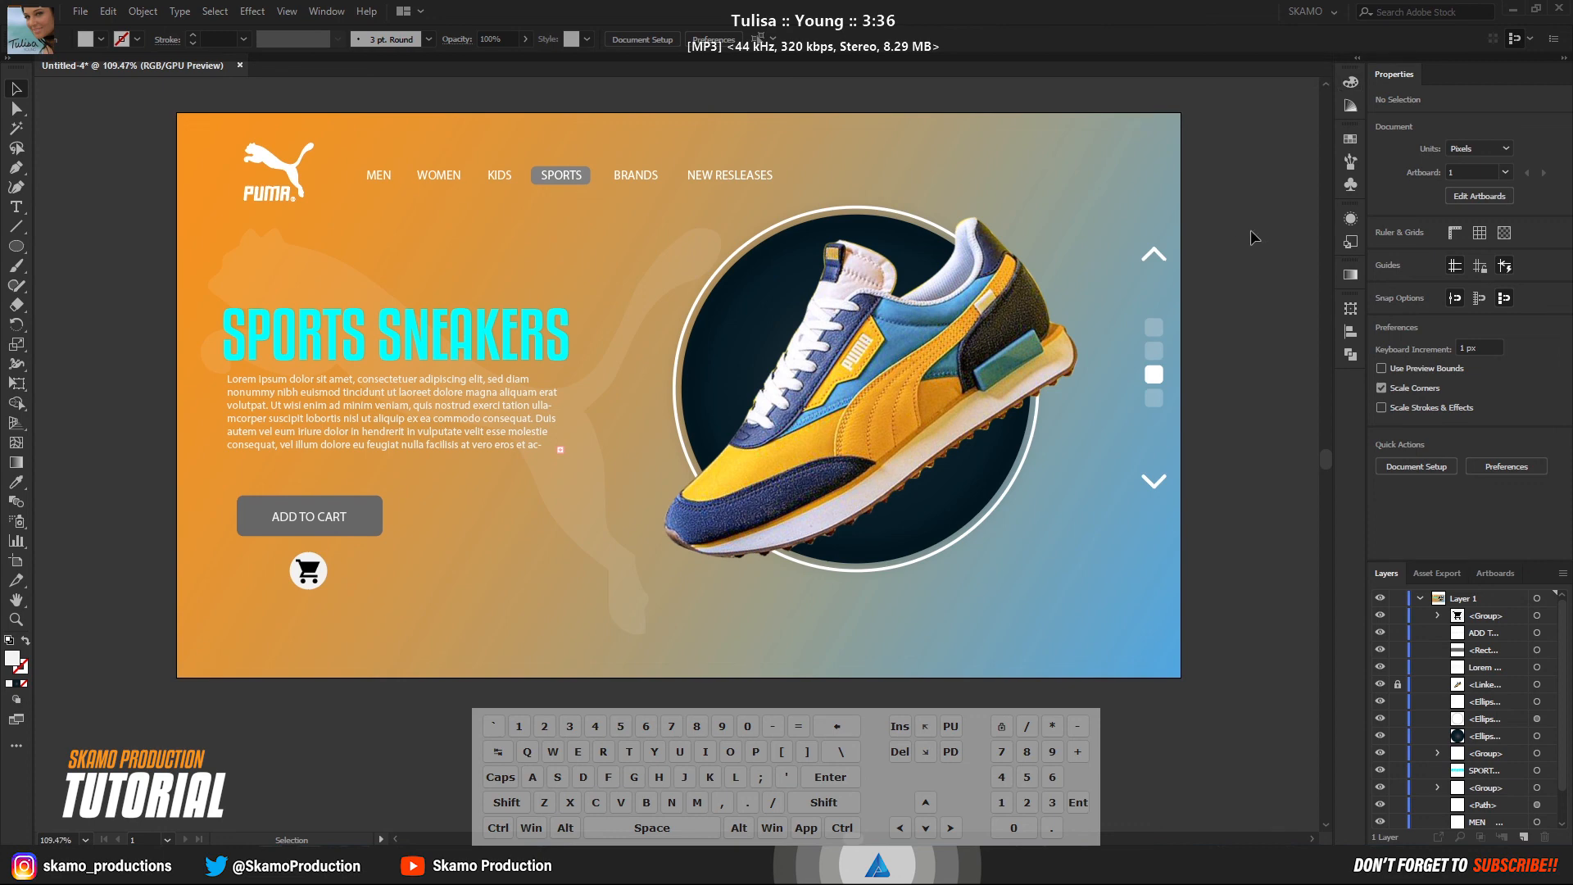